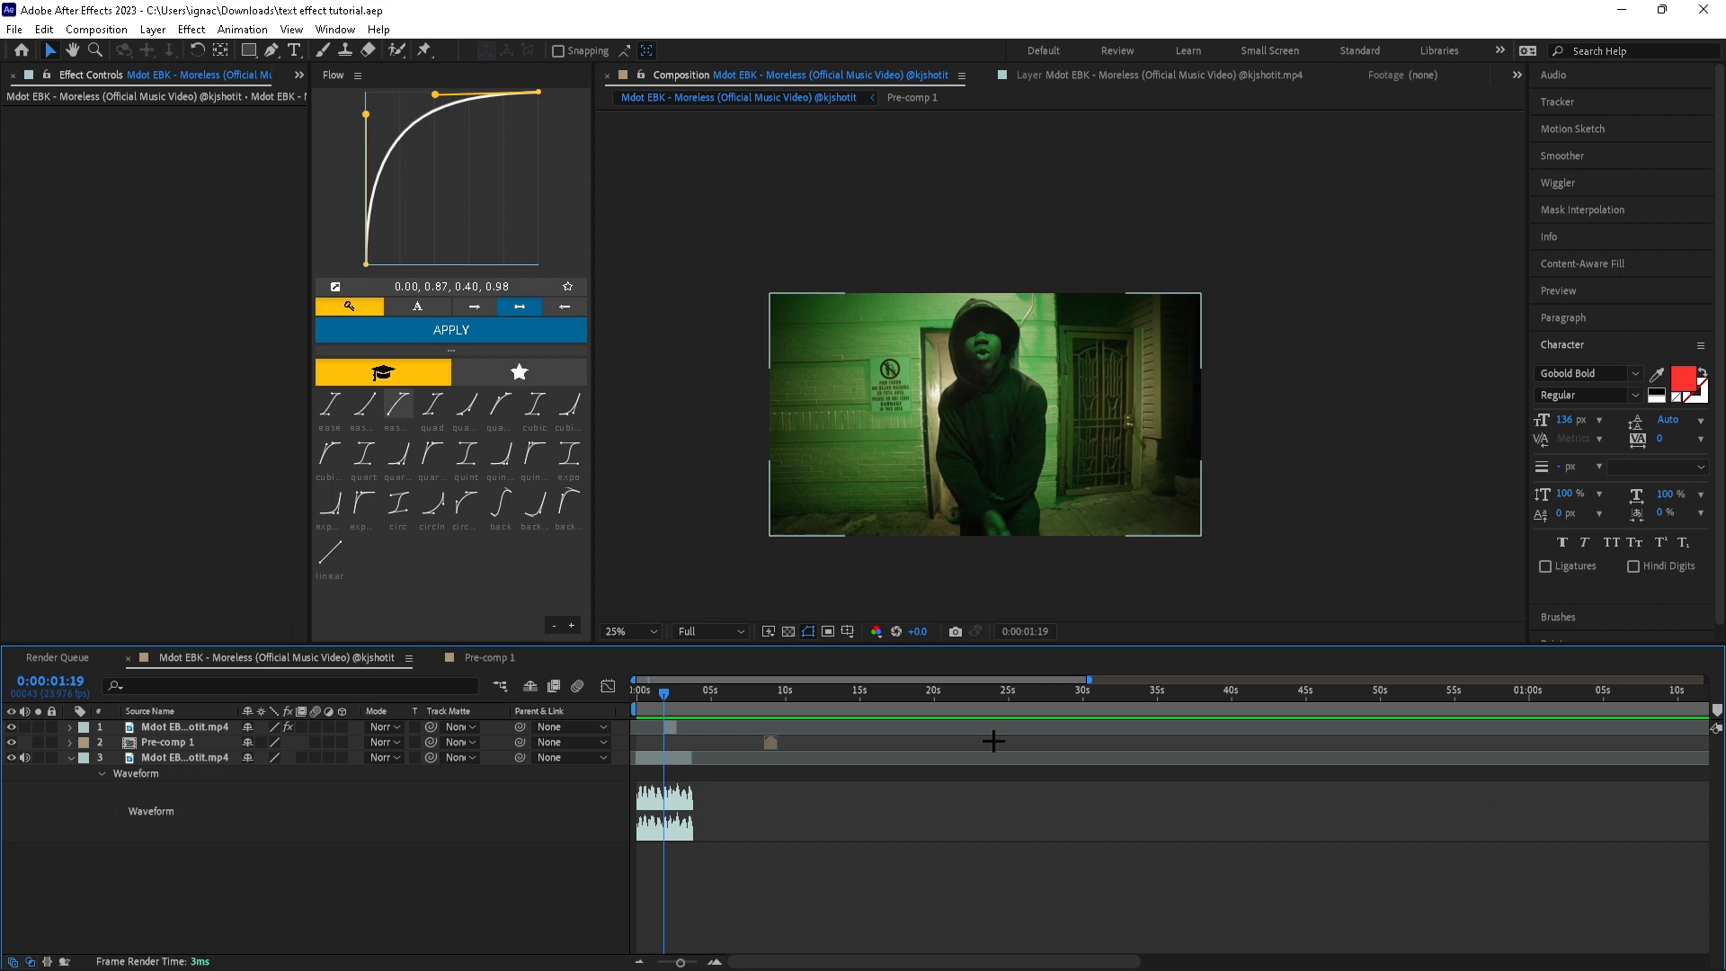
# Isolate the rotoscoped clip layer in the timeline to inspect the subject's cut-out, then show all layers again
pyautogui.moveTo(680, 962); pyautogui.dragTo(695, 960)
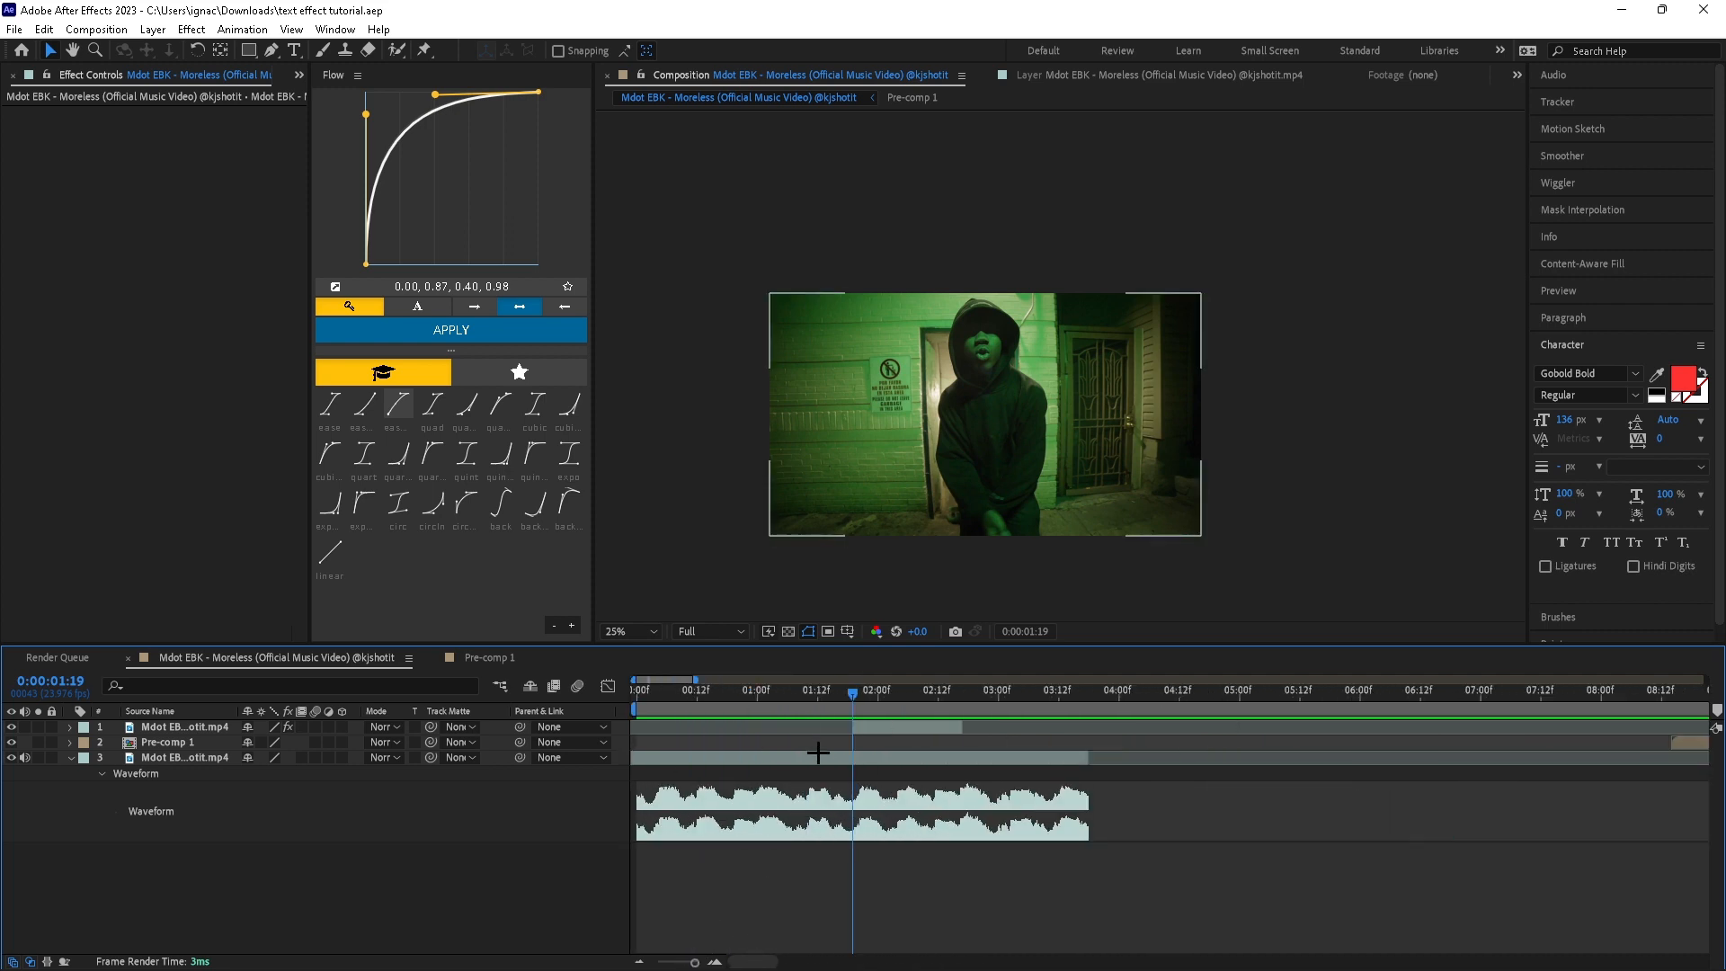
pyautogui.click(844, 754)
pyautogui.moveTo(860, 687)
pyautogui.mouseDown()
pyautogui.moveTo(967, 696)
pyautogui.moveTo(843, 701)
pyautogui.moveTo(973, 710)
pyautogui.moveTo(827, 732)
pyautogui.moveTo(975, 715)
pyautogui.moveTo(857, 690)
pyautogui.moveTo(935, 705)
pyautogui.moveTo(852, 712)
pyautogui.moveTo(944, 710)
pyautogui.moveTo(855, 717)
pyautogui.mouseUp()
pyautogui.click(695, 720)
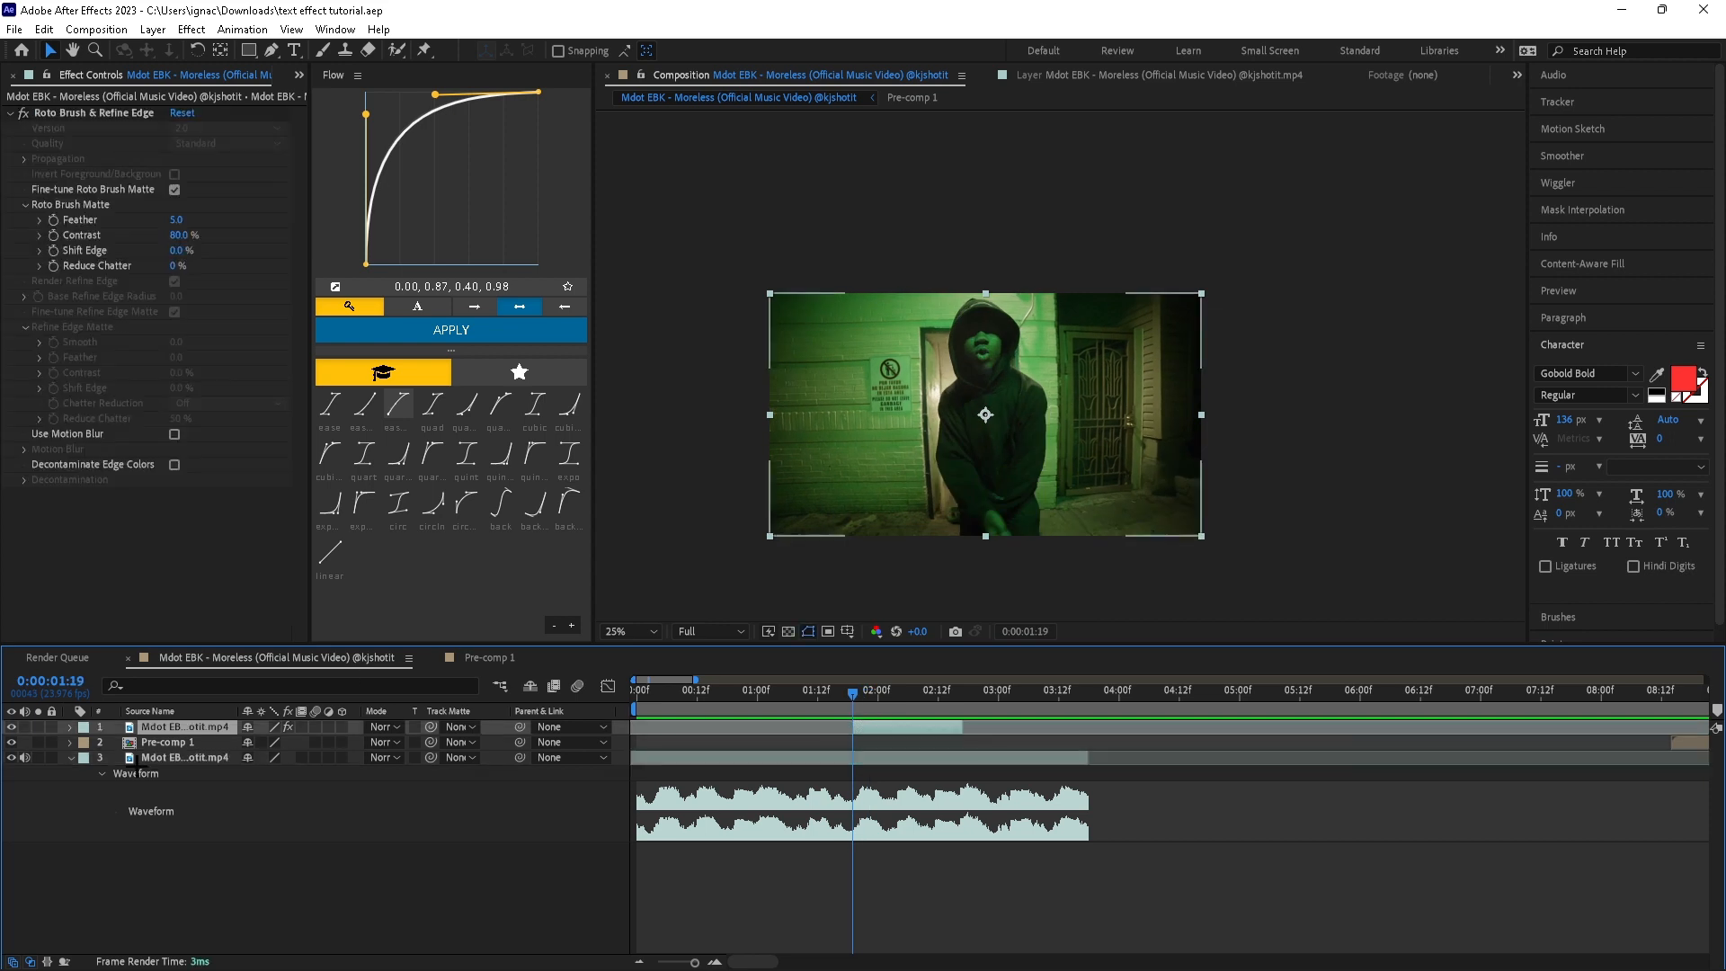
pyautogui.click(38, 726)
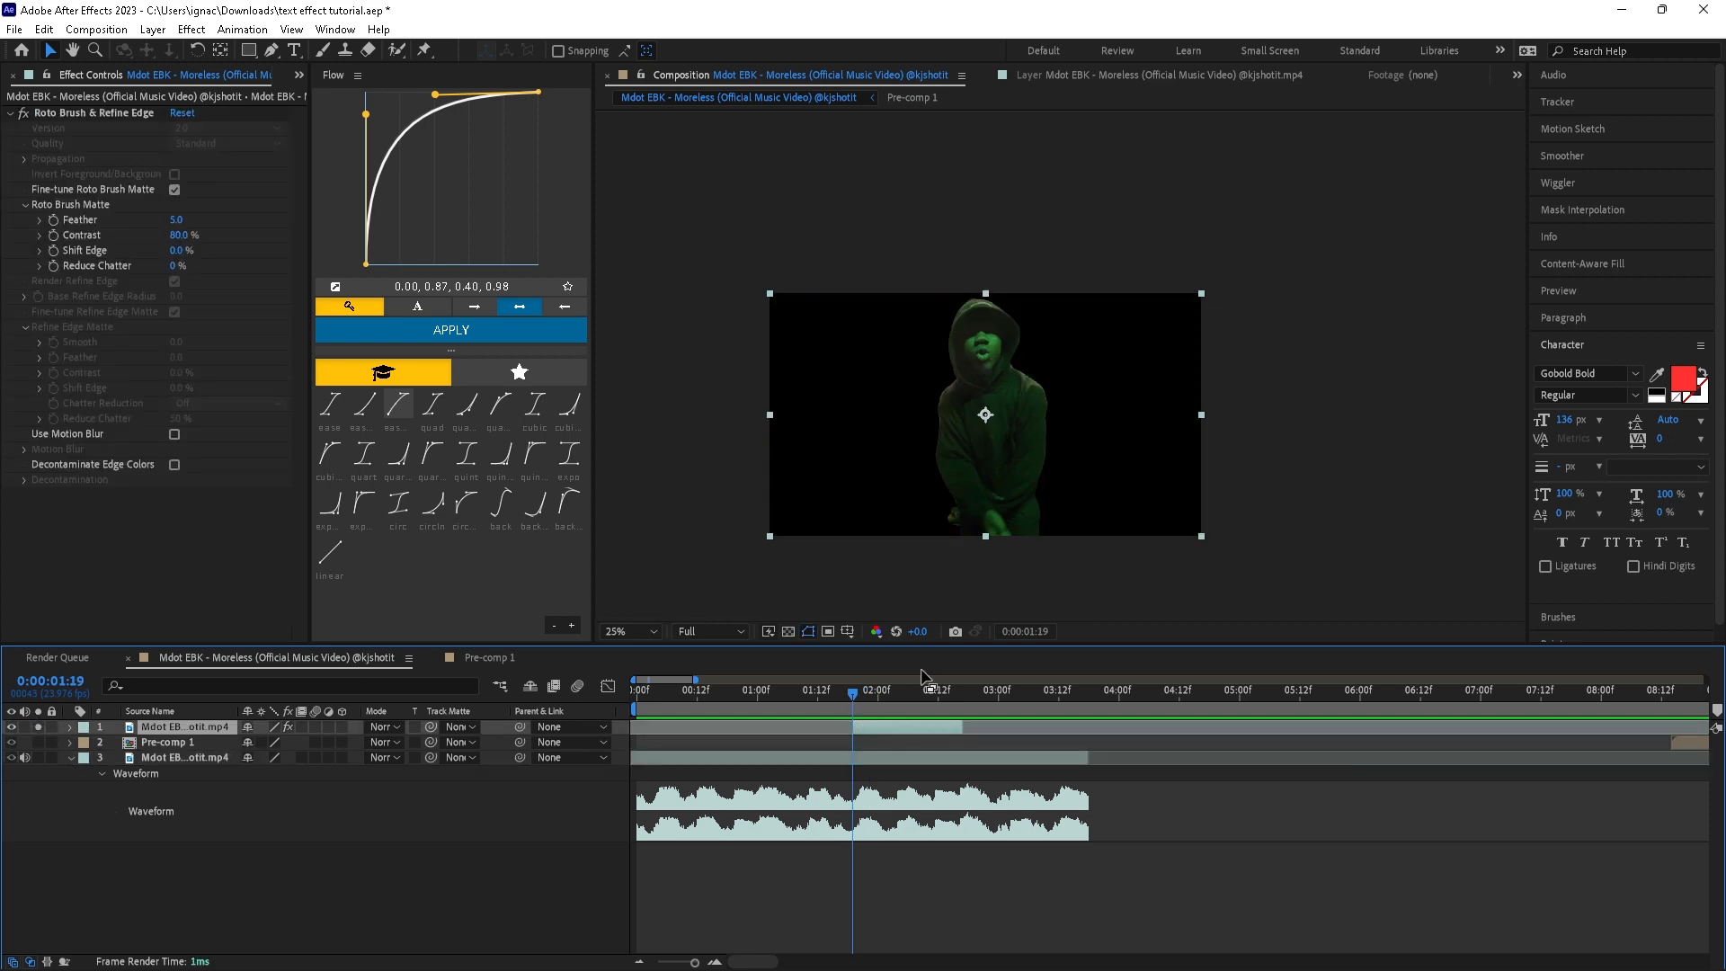
pyautogui.moveTo(840, 712)
pyautogui.mouseDown()
pyautogui.moveTo(935, 712)
pyautogui.moveTo(852, 706)
pyautogui.mouseUp()
pyautogui.click(38, 727)
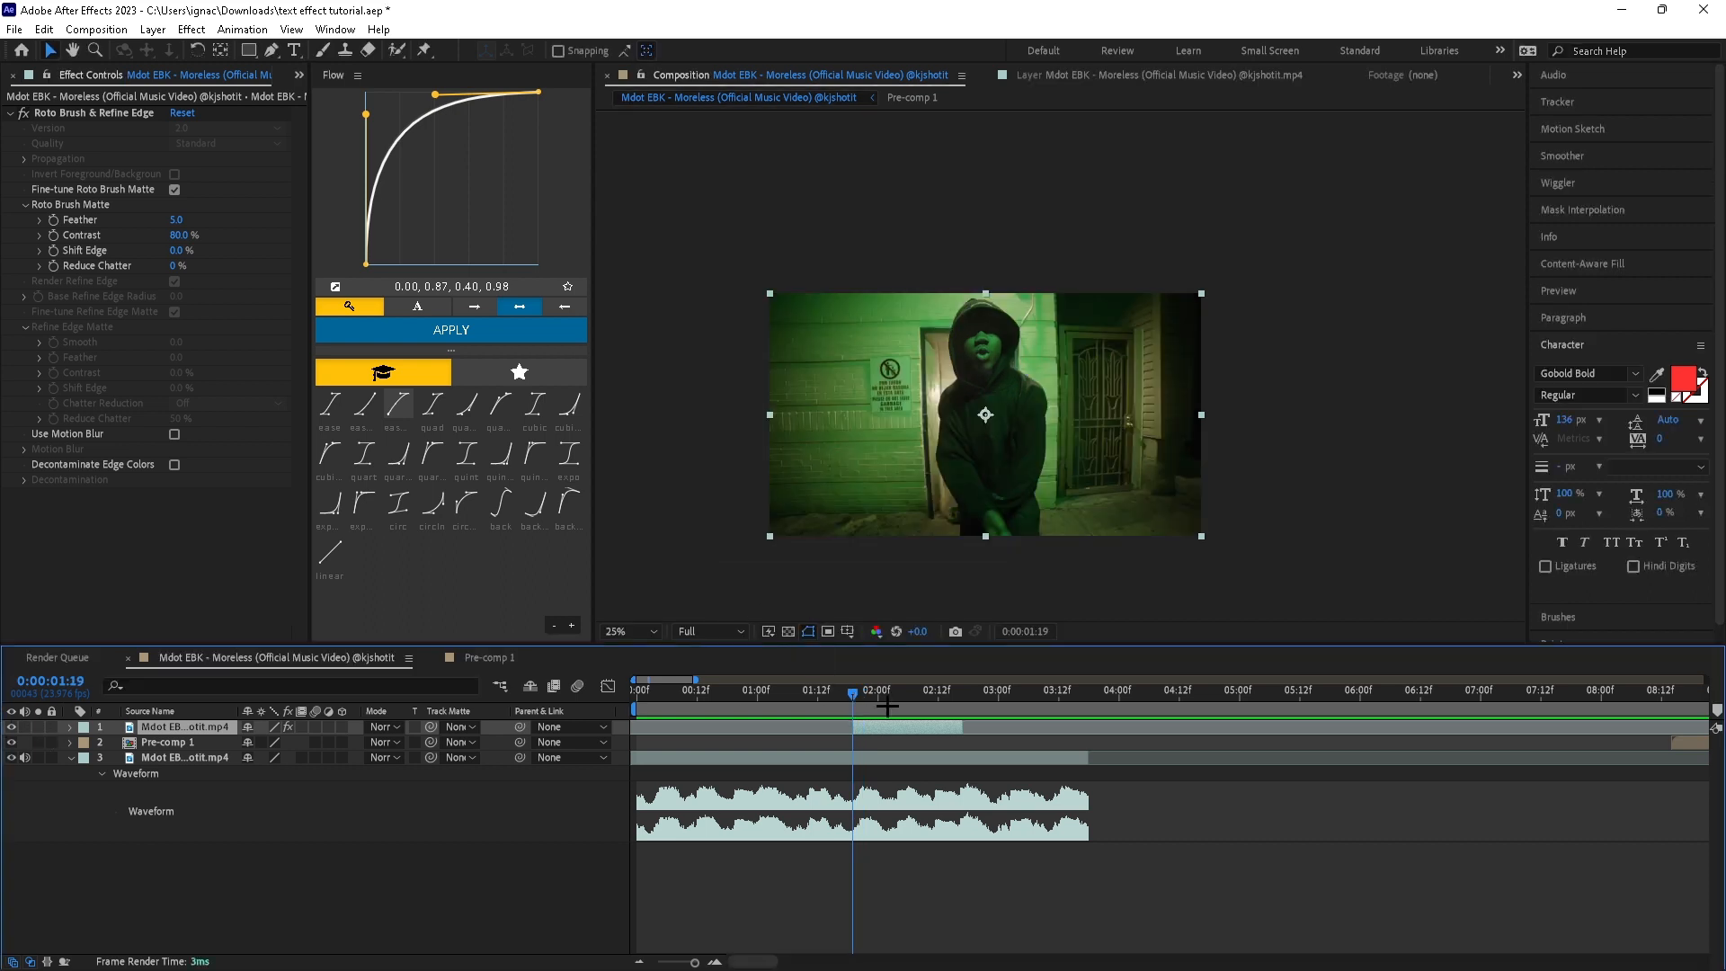
# Add a new text layer beneath the rotoscoped clip and remove its part before 0:00:01:19
pyautogui.rightClick(649, 734)
pyautogui.moveTo(764, 736)
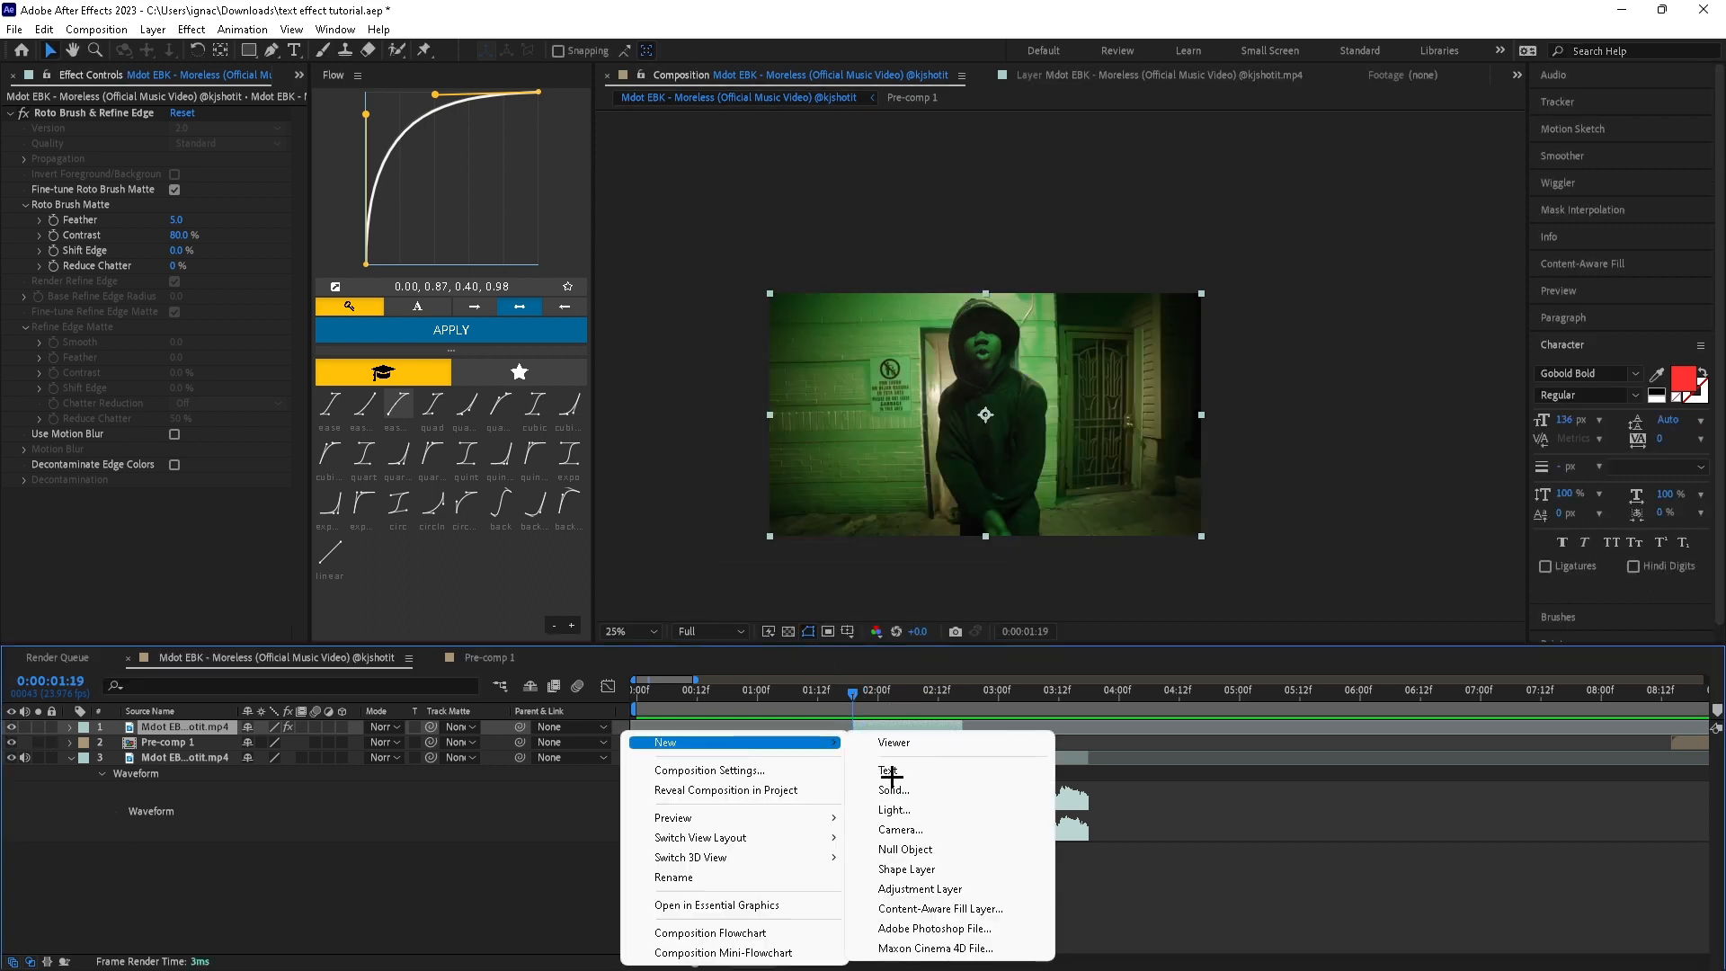
pyautogui.click(885, 773)
pyautogui.moveTo(190, 727); pyautogui.dragTo(191, 749)
pyautogui.hotkey('ctrl', 'shift', 'd')
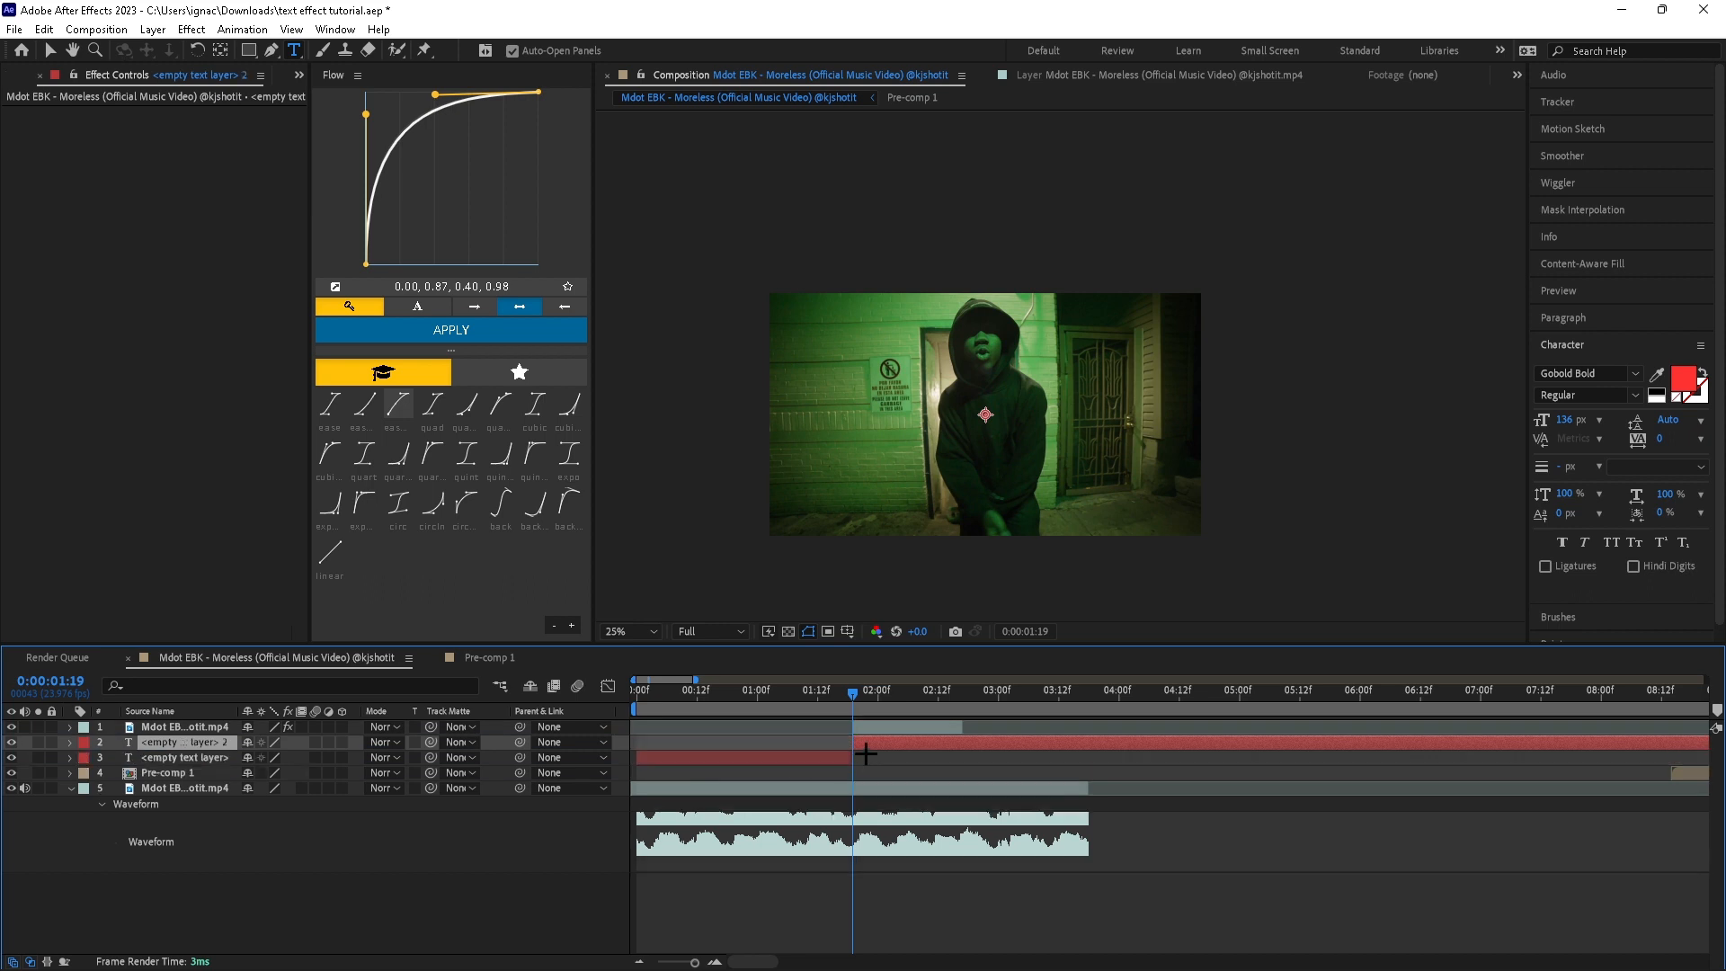
pyautogui.click(853, 757)
pyautogui.press('Delete')
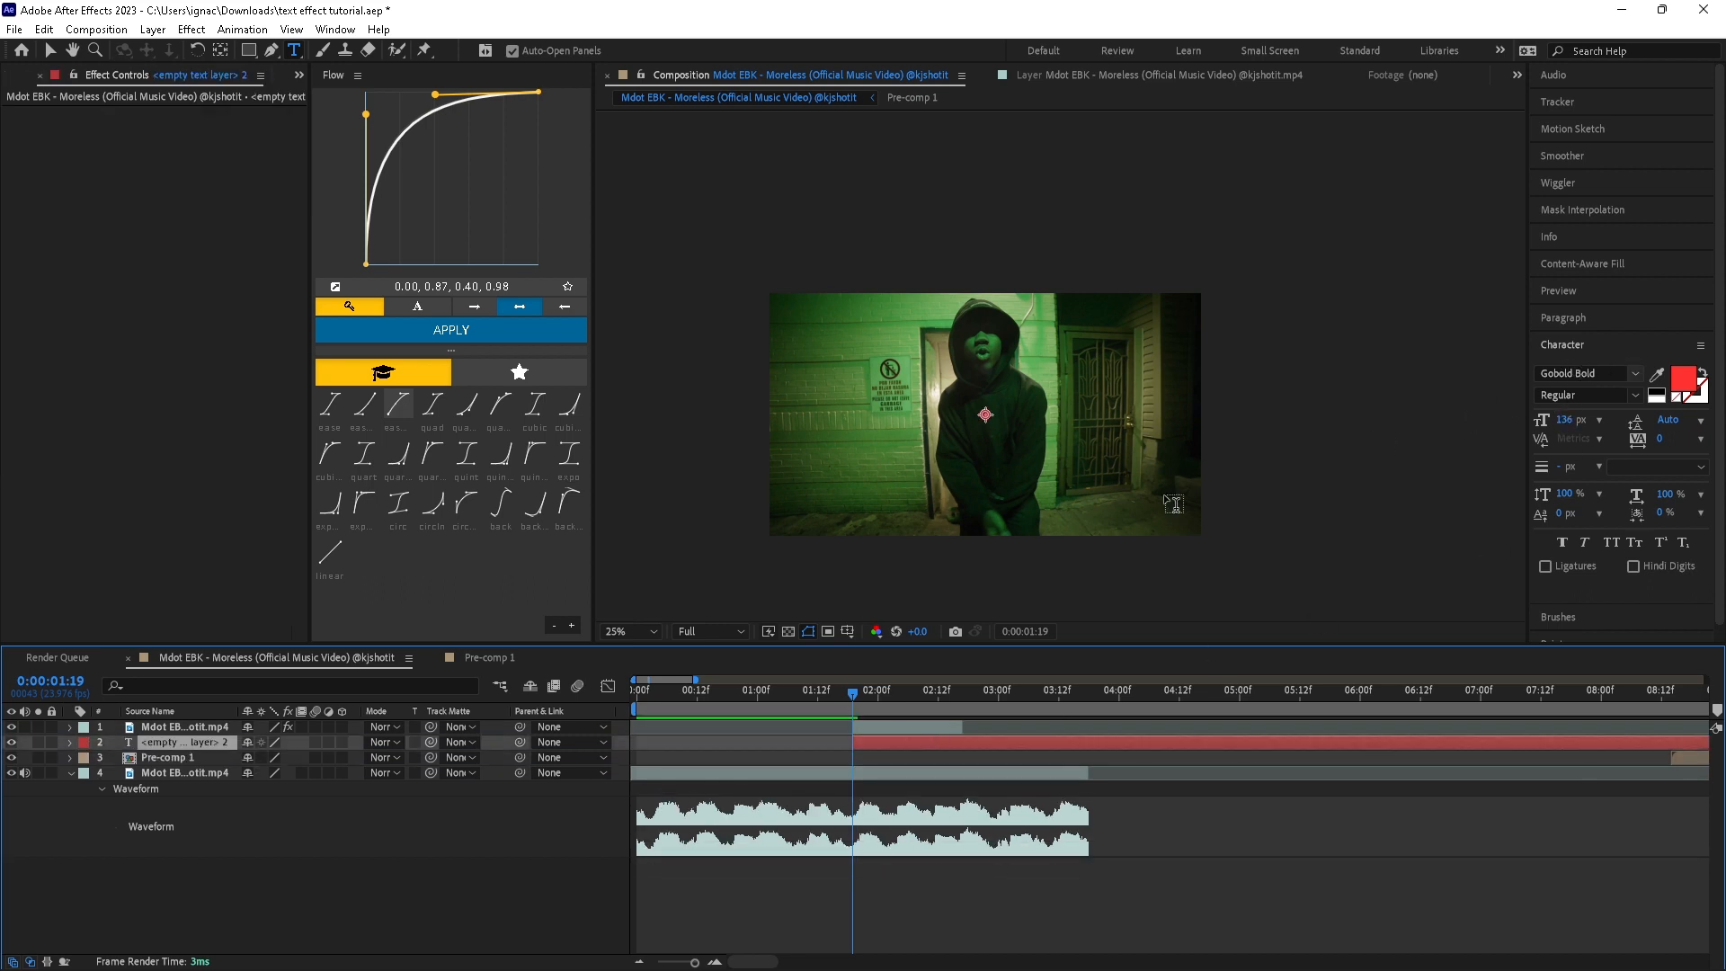
# Fit the composition in the viewer and set the text fill colour to bright red
pyautogui.click(635, 631)
pyautogui.click(647, 669)
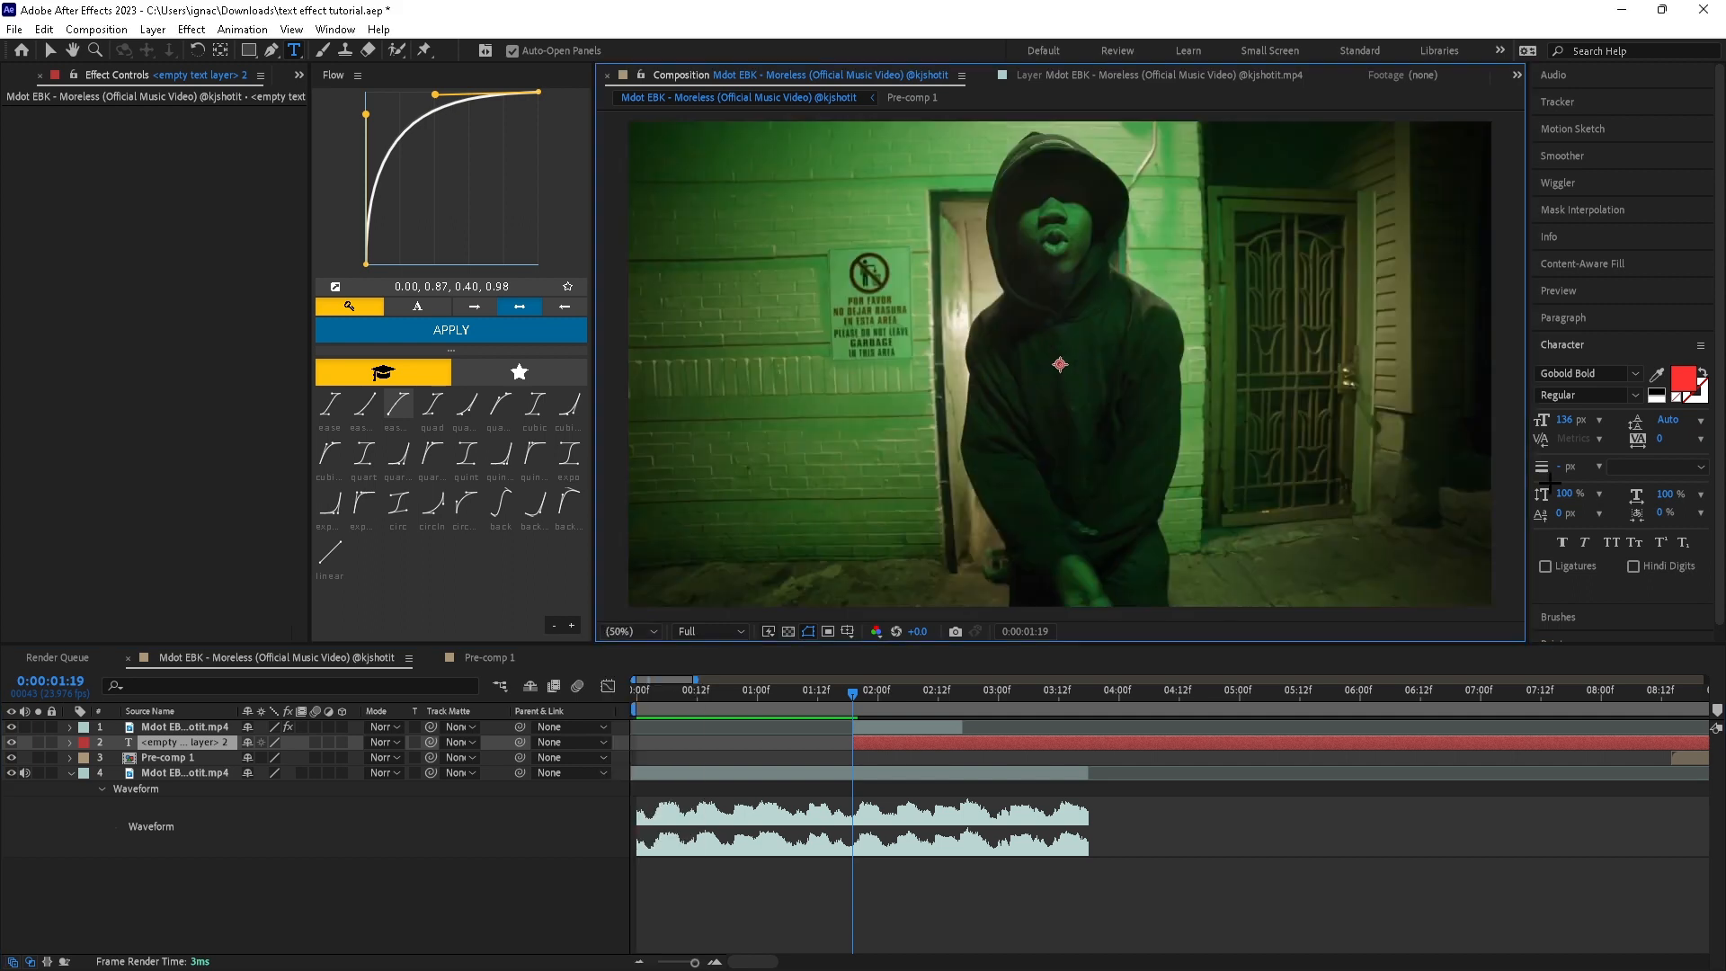
pyautogui.press('space')
pyautogui.click(1678, 376)
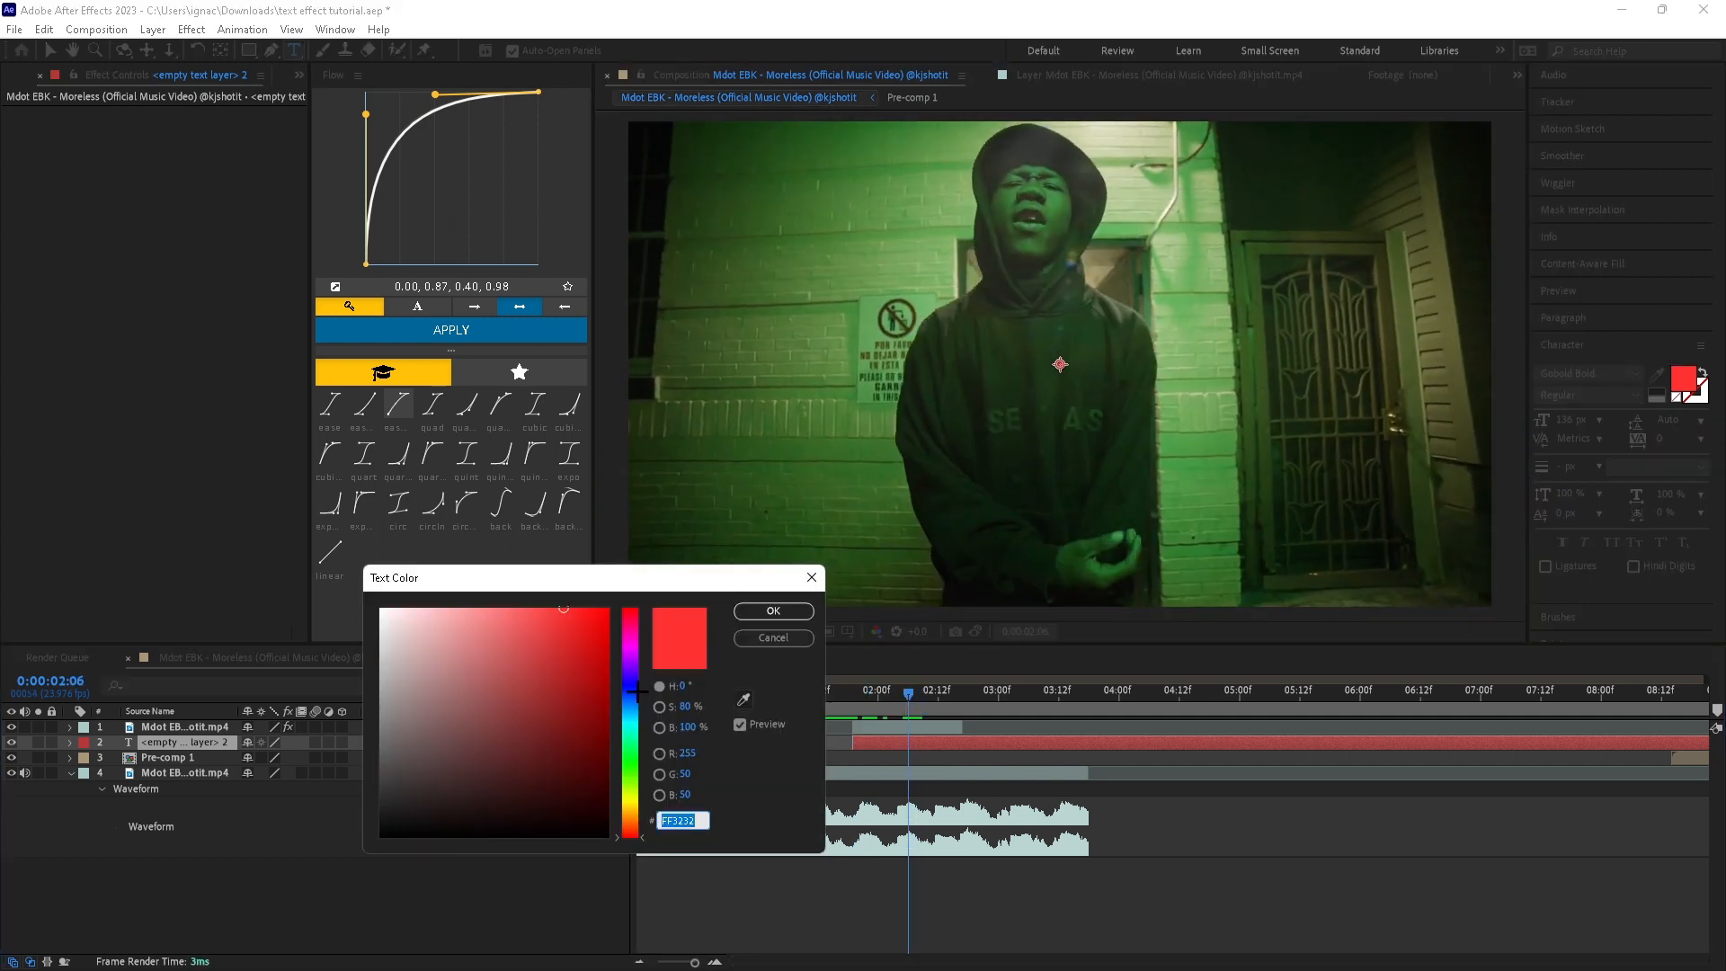
pyautogui.moveTo(635, 624); pyautogui.dragTo(656, 873)
pyautogui.click(761, 611)
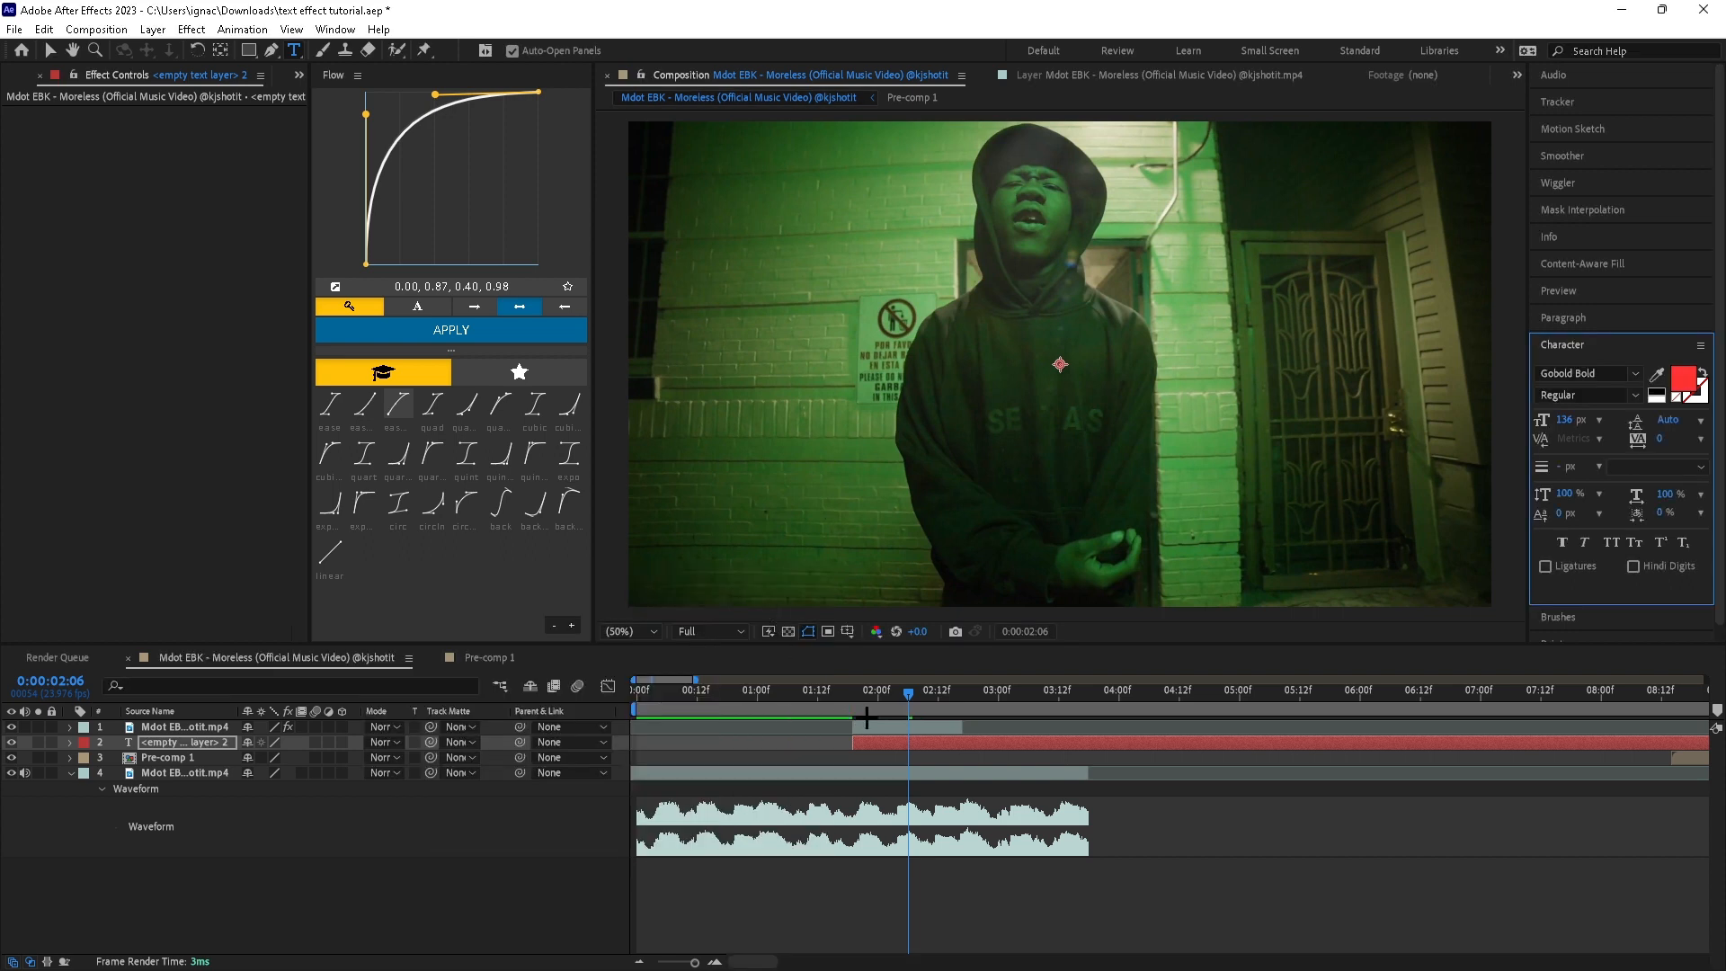
# Enter the text DO THIS in the new text layer at 0:00:01:19 and save the project
pyautogui.click(862, 691)
pyautogui.moveTo(862, 691)
pyautogui.mouseDown()
pyautogui.moveTo(882, 691)
pyautogui.moveTo(852, 691)
pyautogui.mouseUp()
pyautogui.doubleClick(872, 738)
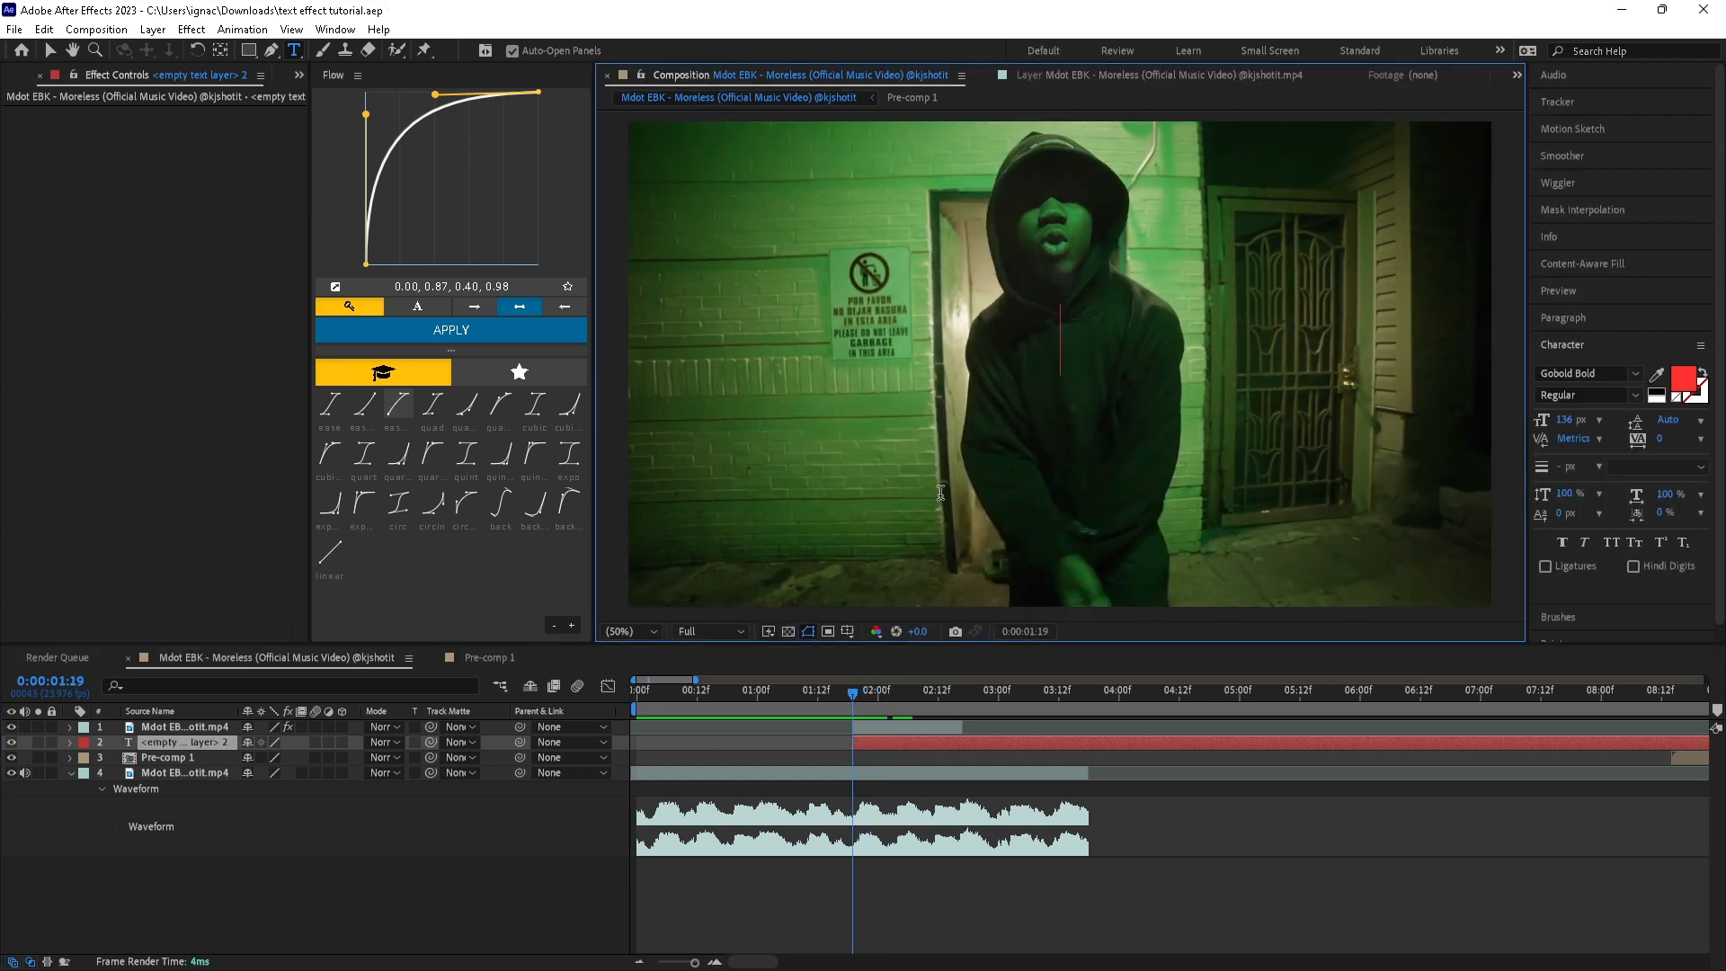
pyautogui.write('DO THIS')
pyautogui.hotkey('ctrl', 's')
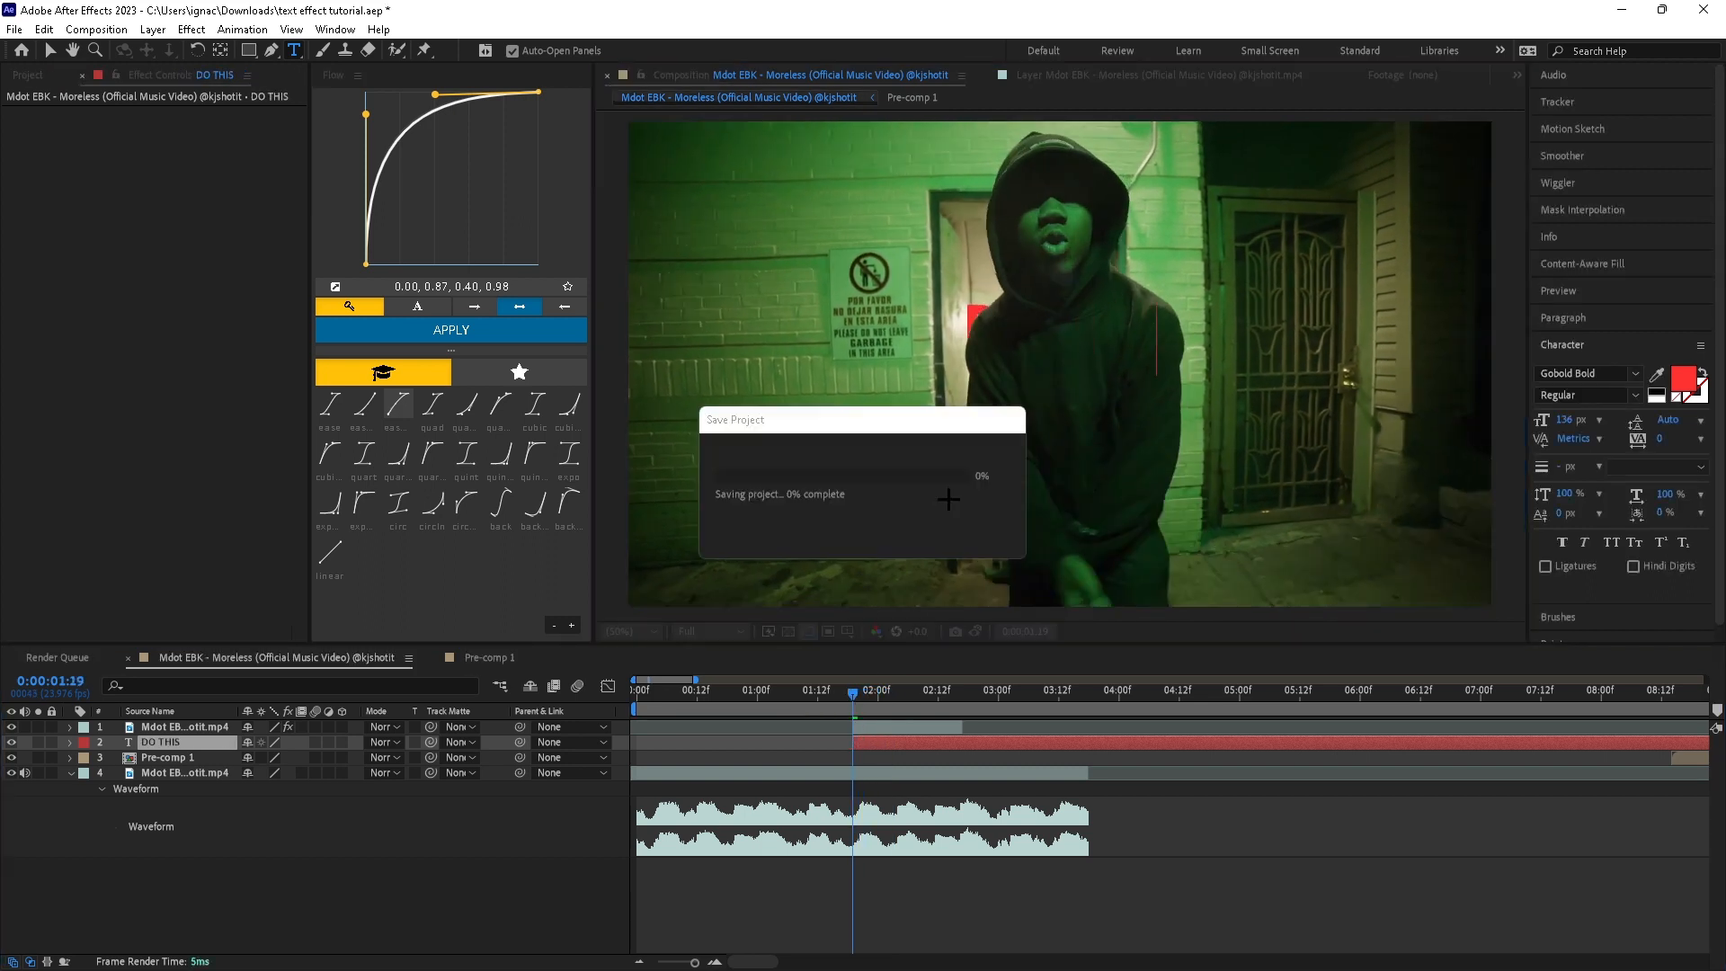
# Move the DO THIS text beside the man, over the upper part of the barred door
pyautogui.press('v')
pyautogui.moveTo(1125, 314); pyautogui.dragTo(1439, 243)
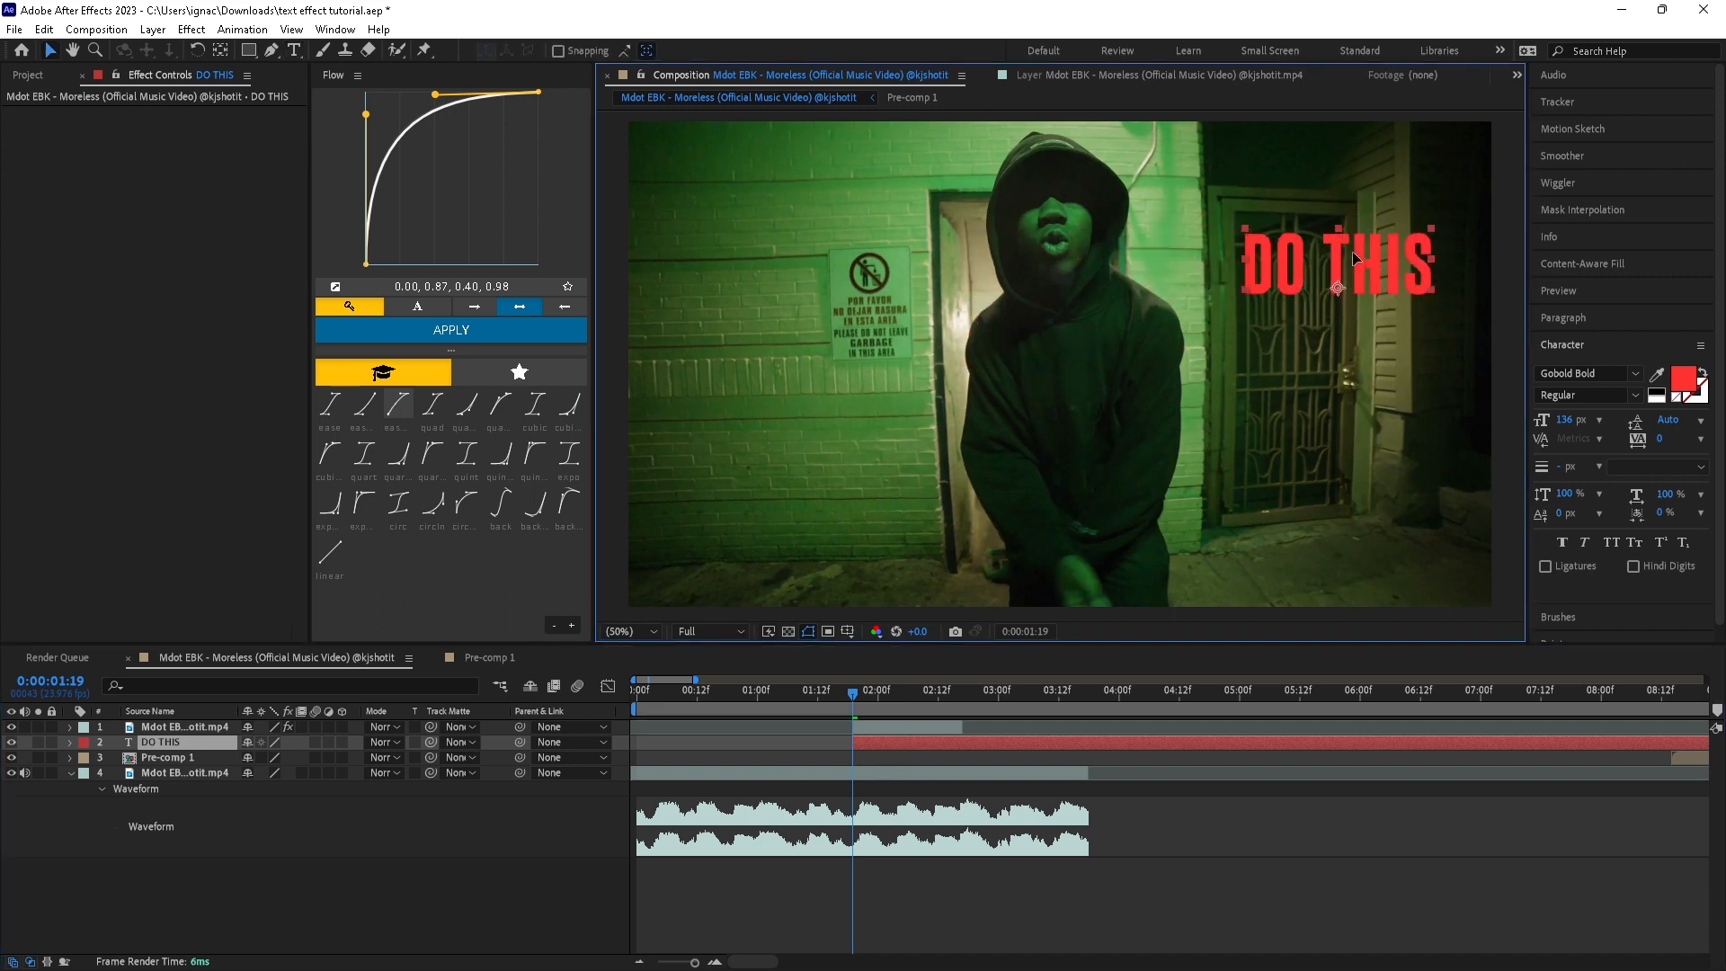
pyautogui.moveTo(1206, 276); pyautogui.dragTo(575, 456)
pyautogui.scroll(1, 1103, 330)
pyautogui.moveTo(956, 381); pyautogui.dragTo(1109, 416)
pyautogui.doubleClick(1066, 382)
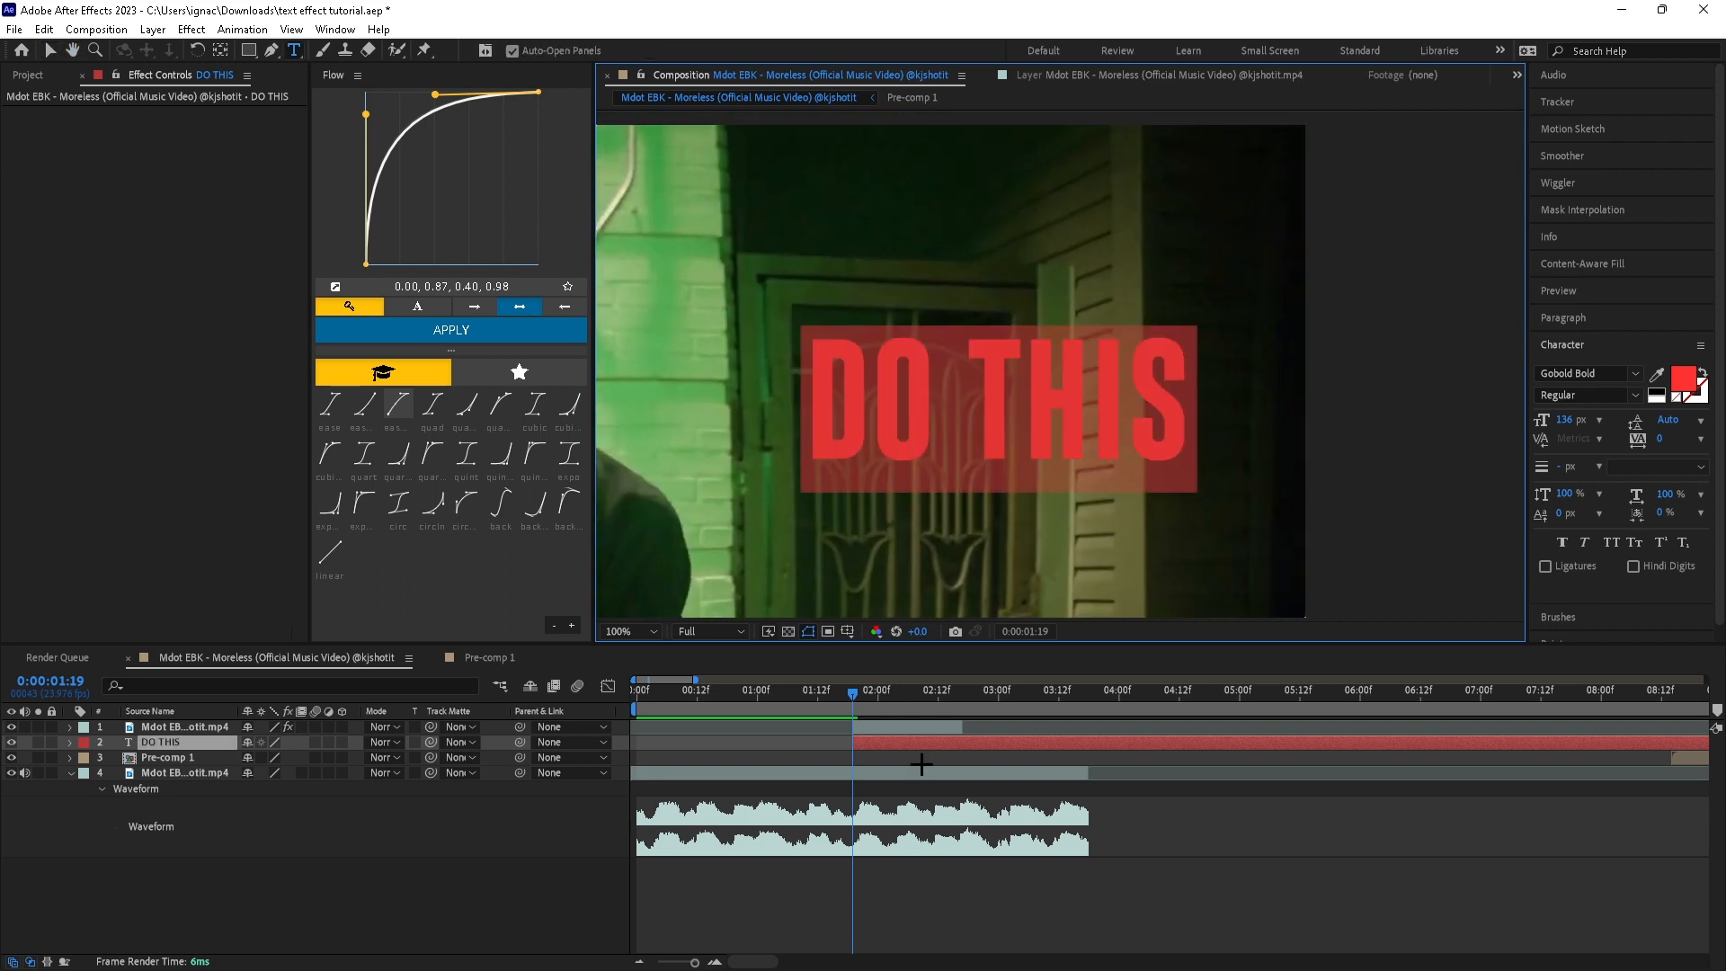
pyautogui.press('Escape')
pyautogui.hotkey('ctrl', 'space')
pyautogui.write('drop')
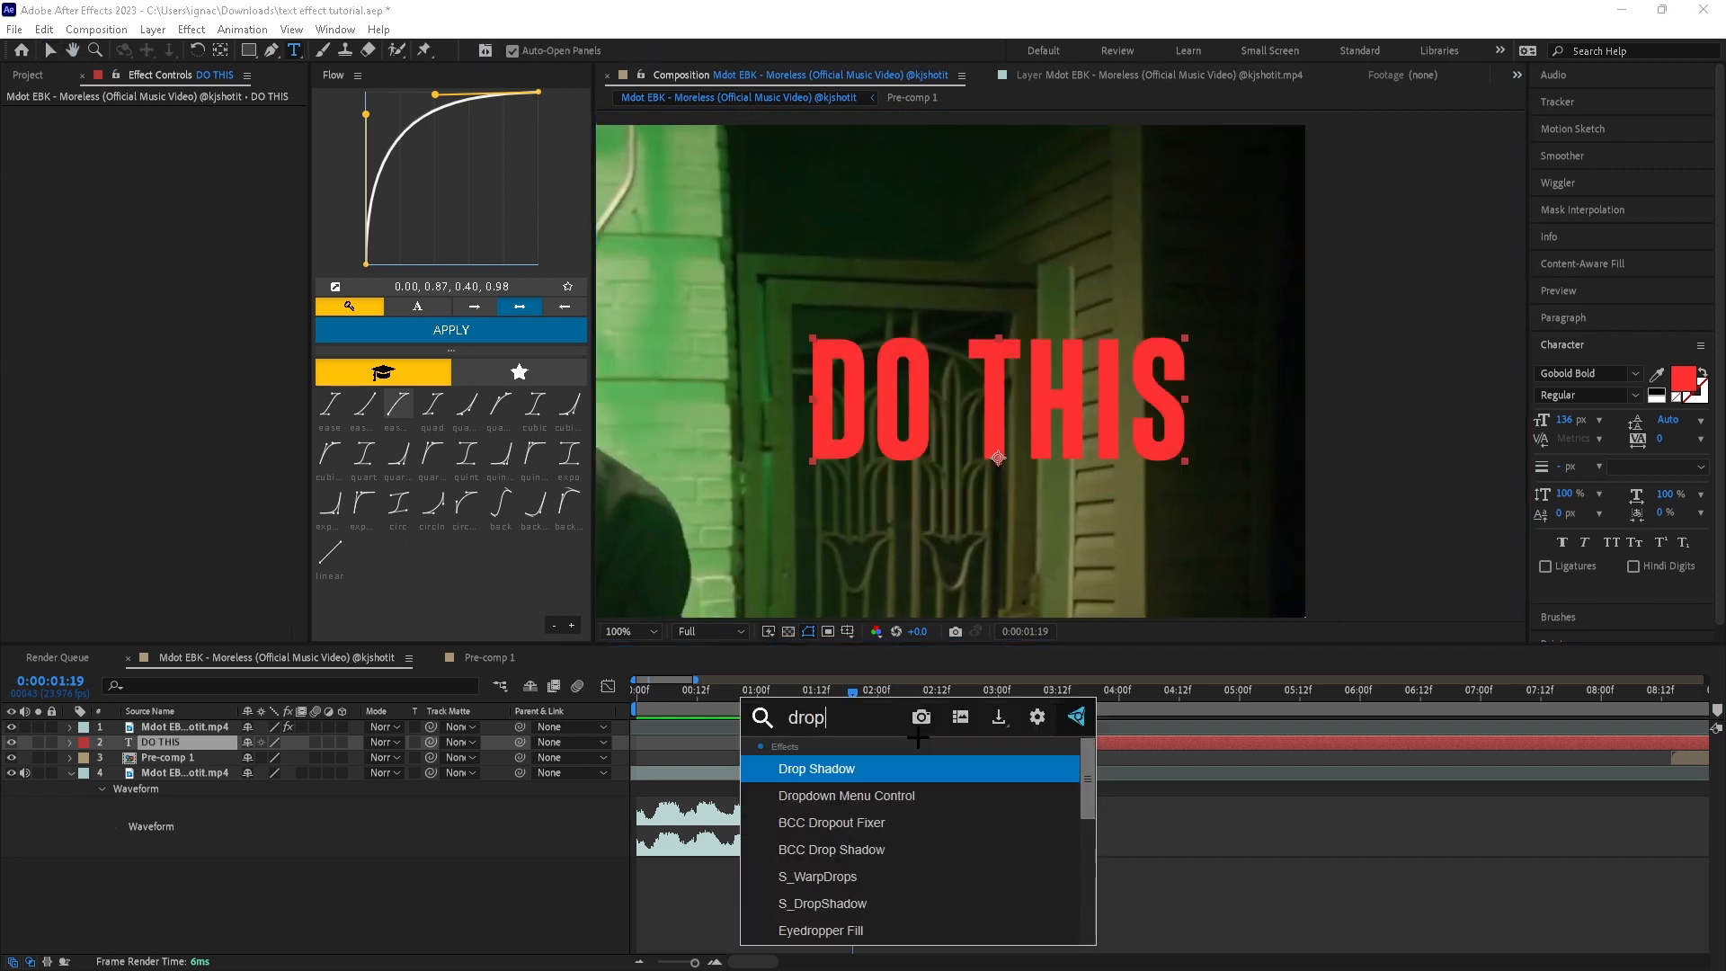
pyautogui.write('s')
pyautogui.press('Return')
pyautogui.hotkey('ctrl', 'z')
# Apply the Drop Shadow effect to the DO THIS text layer
pyautogui.hotkey('ctrl', 'space')
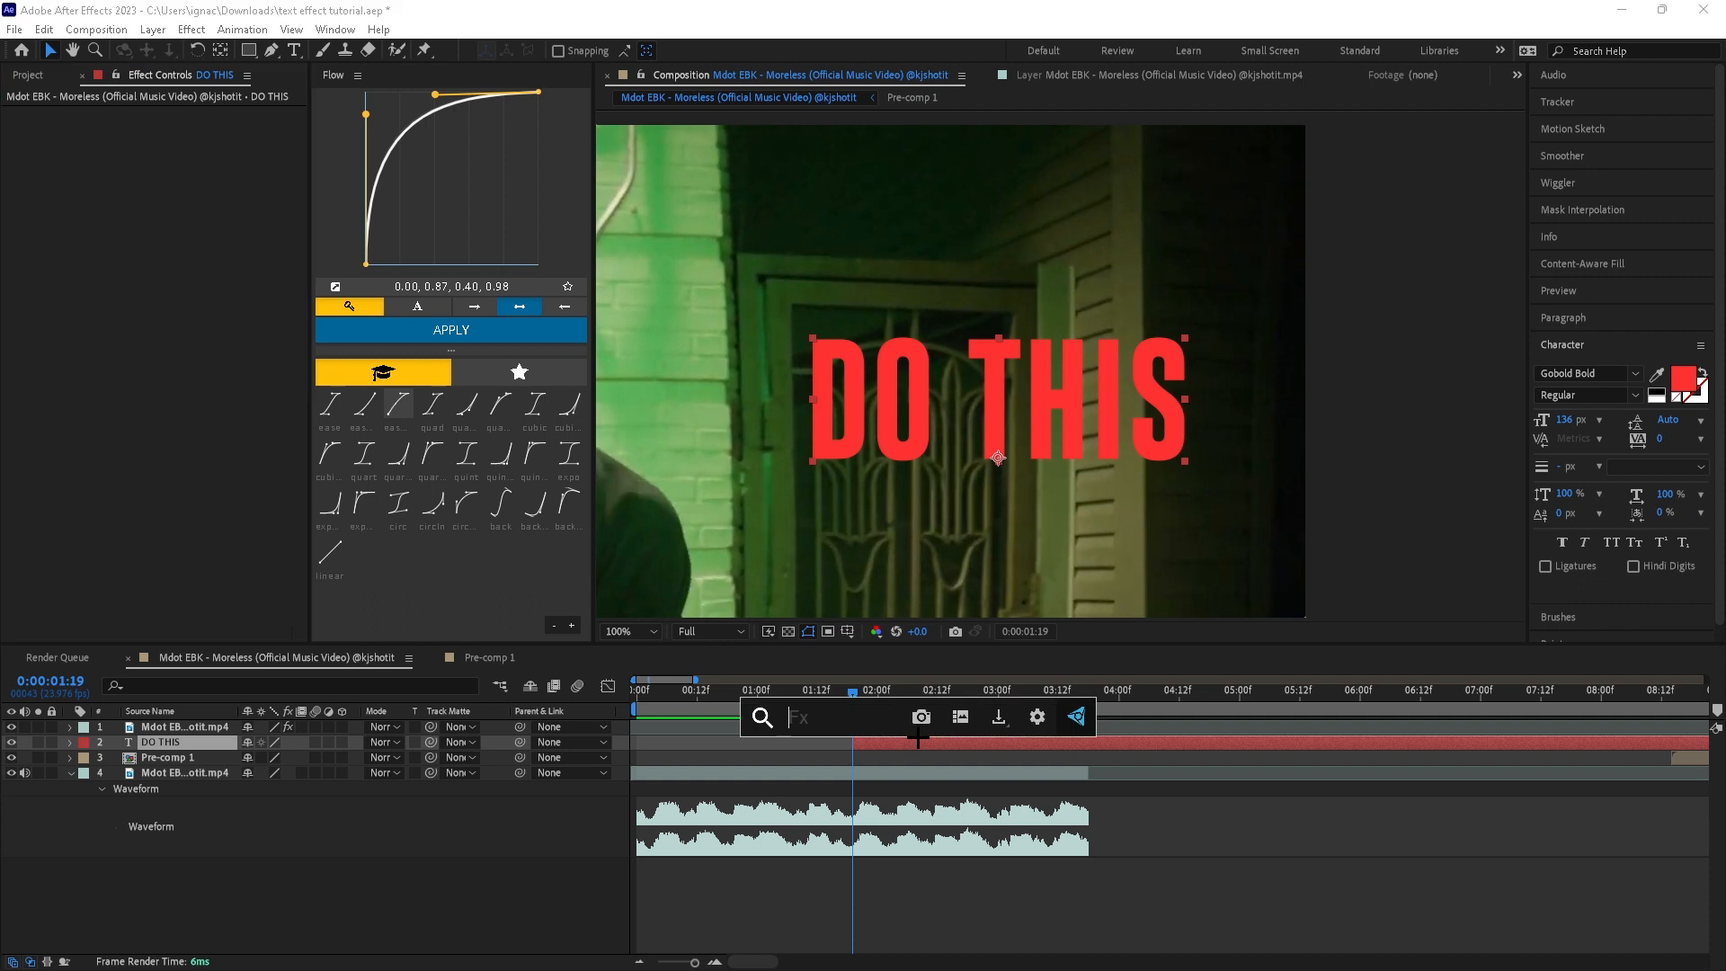
pyautogui.write('drop')
pyautogui.press('Return')
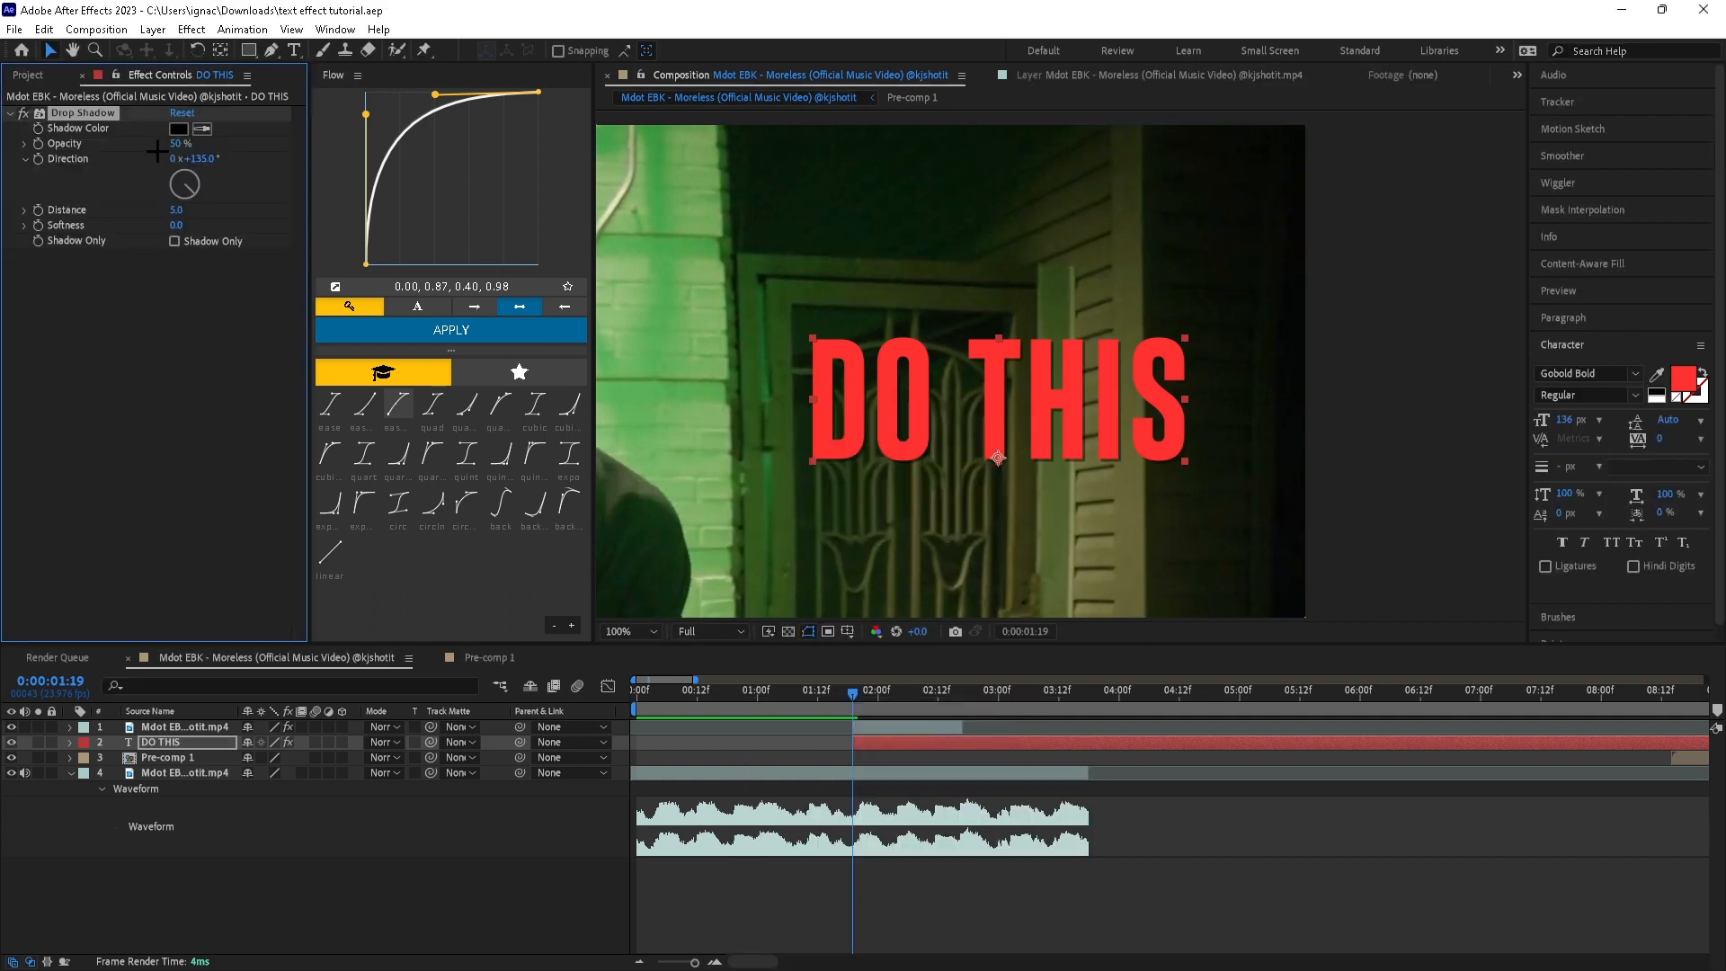
# Set the drop shadow's opacity to 100%, distance to 16 and softness to 20, and save the project
pyautogui.moveTo(180, 210); pyautogui.dragTo(187, 211)
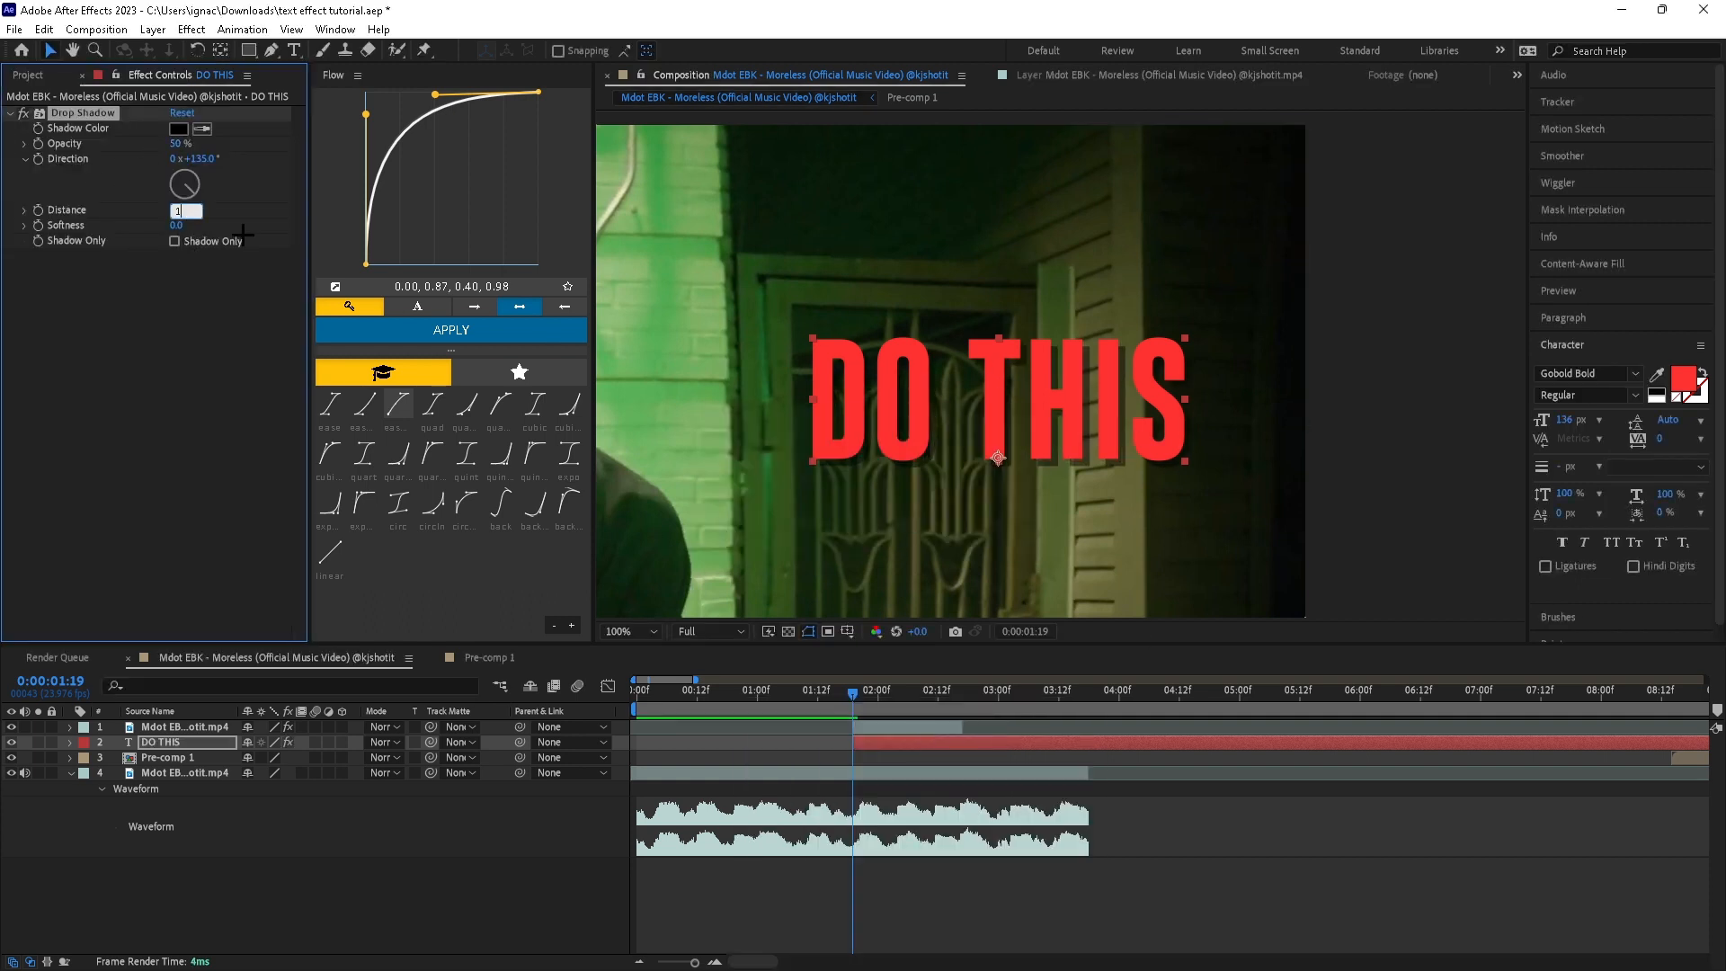
pyautogui.write('15')
pyautogui.press('Return')
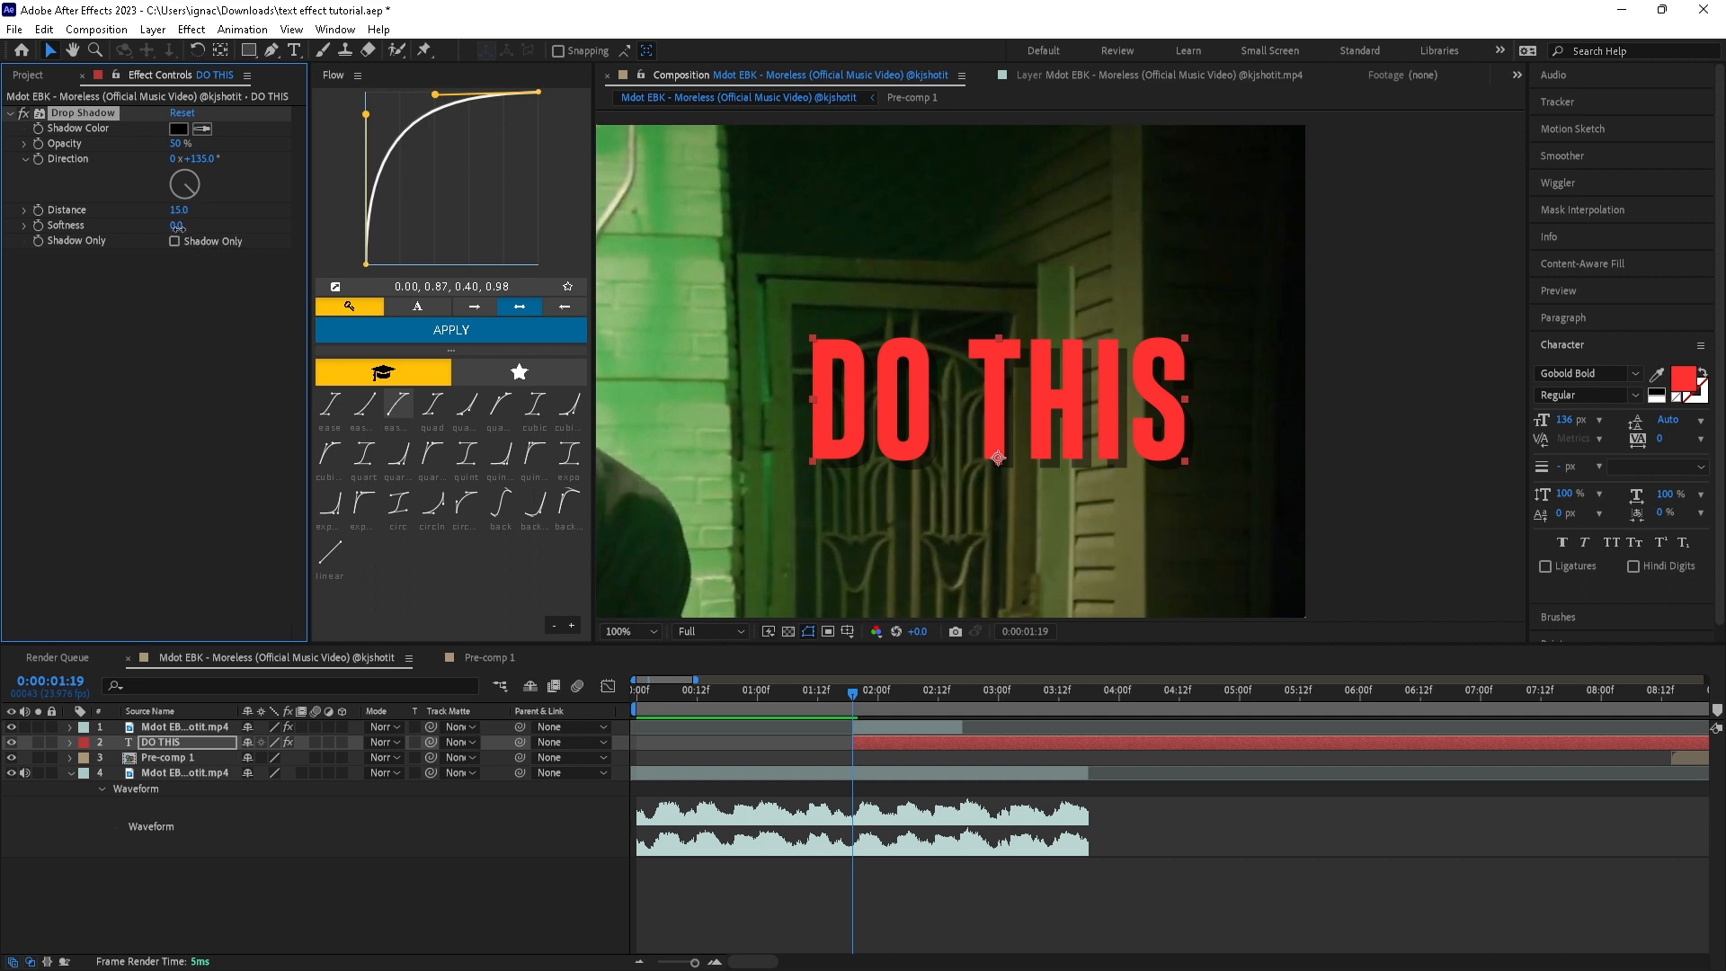
pyautogui.moveTo(177, 227); pyautogui.dragTo(224, 236)
pyautogui.moveTo(179, 143); pyautogui.dragTo(418, 182)
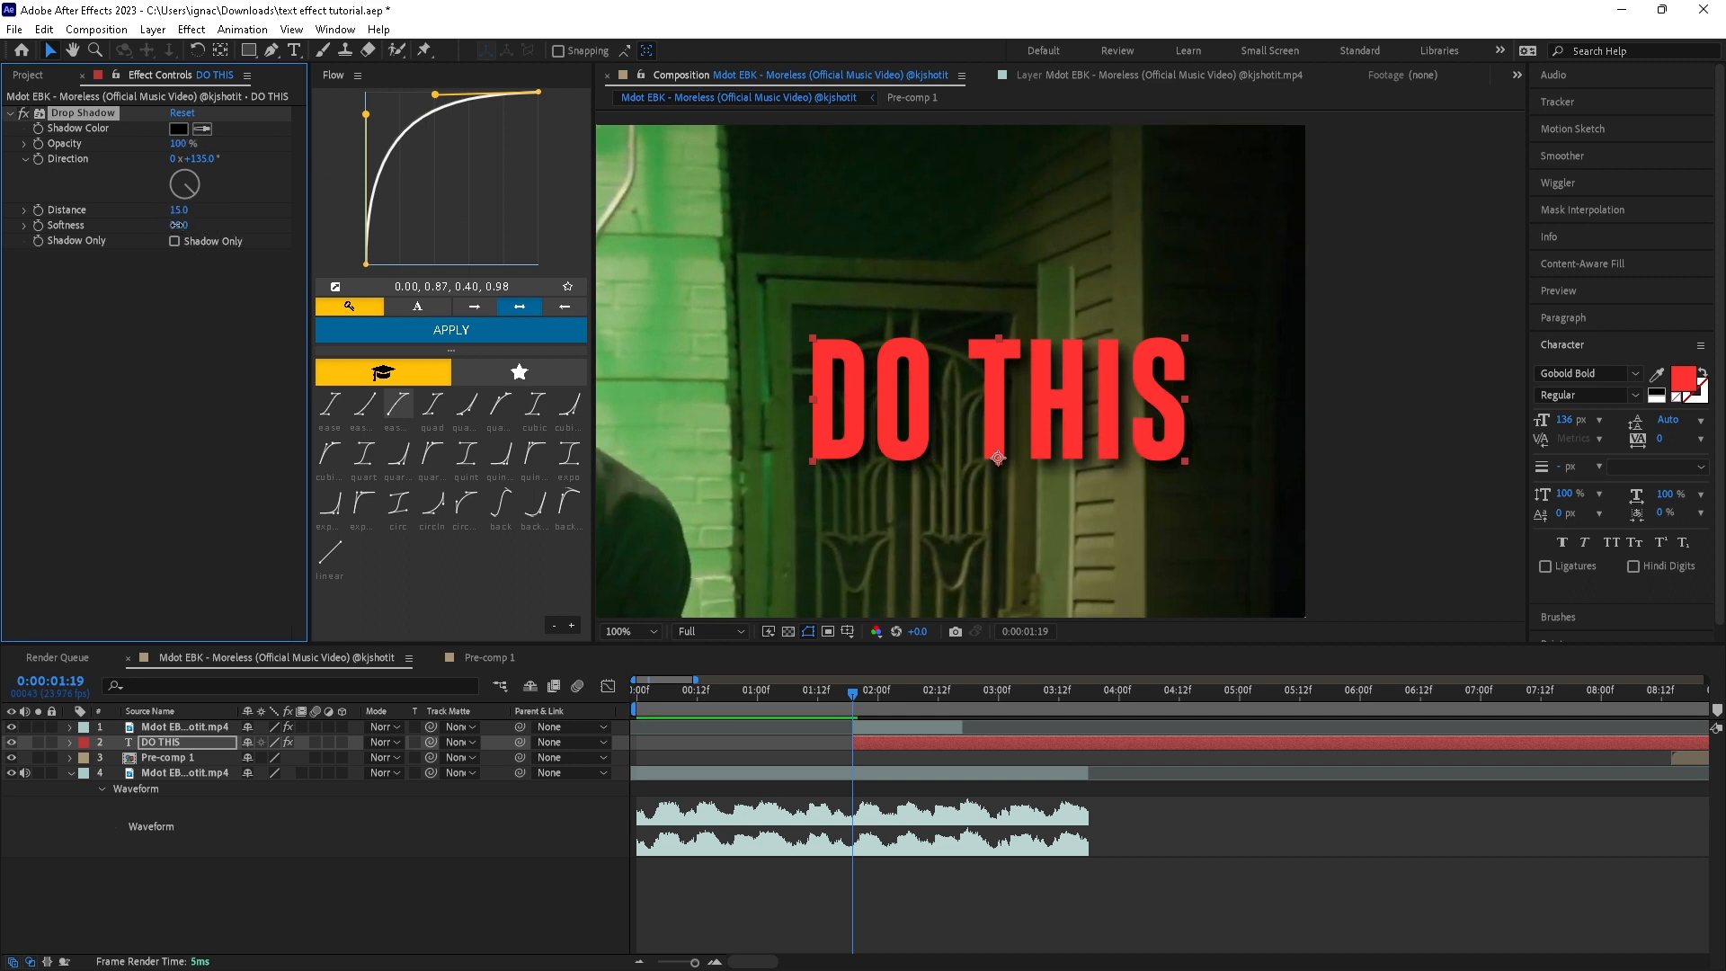
pyautogui.moveTo(177, 225); pyautogui.dragTo(160, 224)
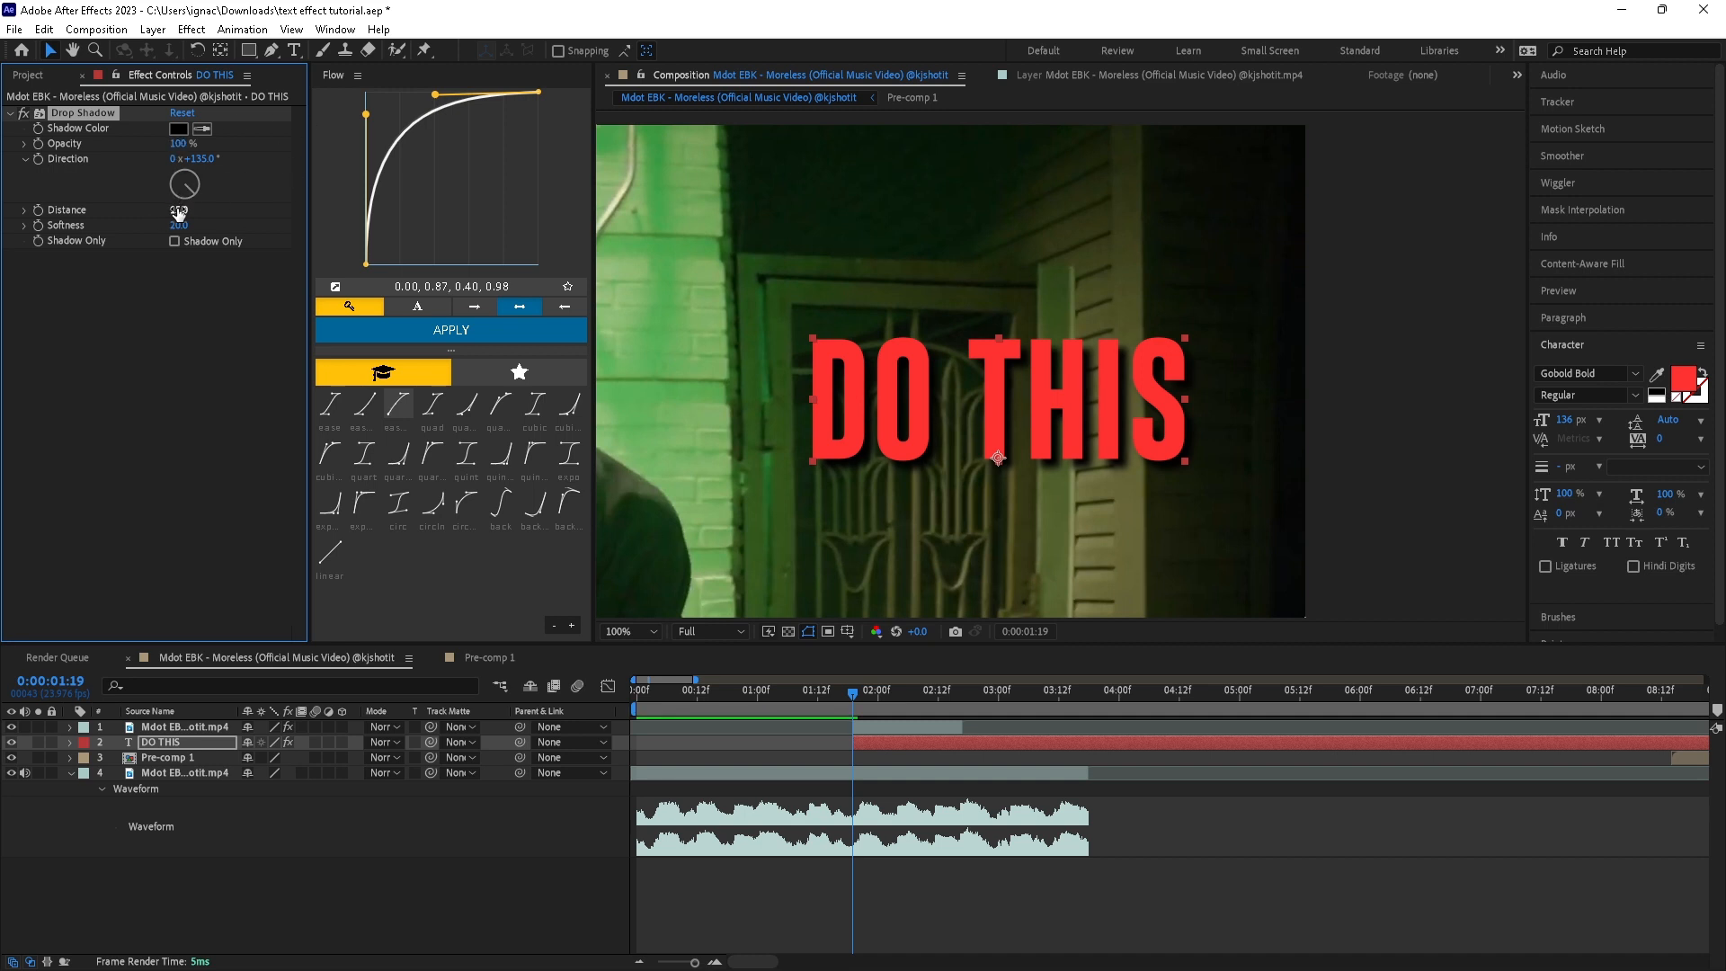
pyautogui.hotkey('ctrl', 's')
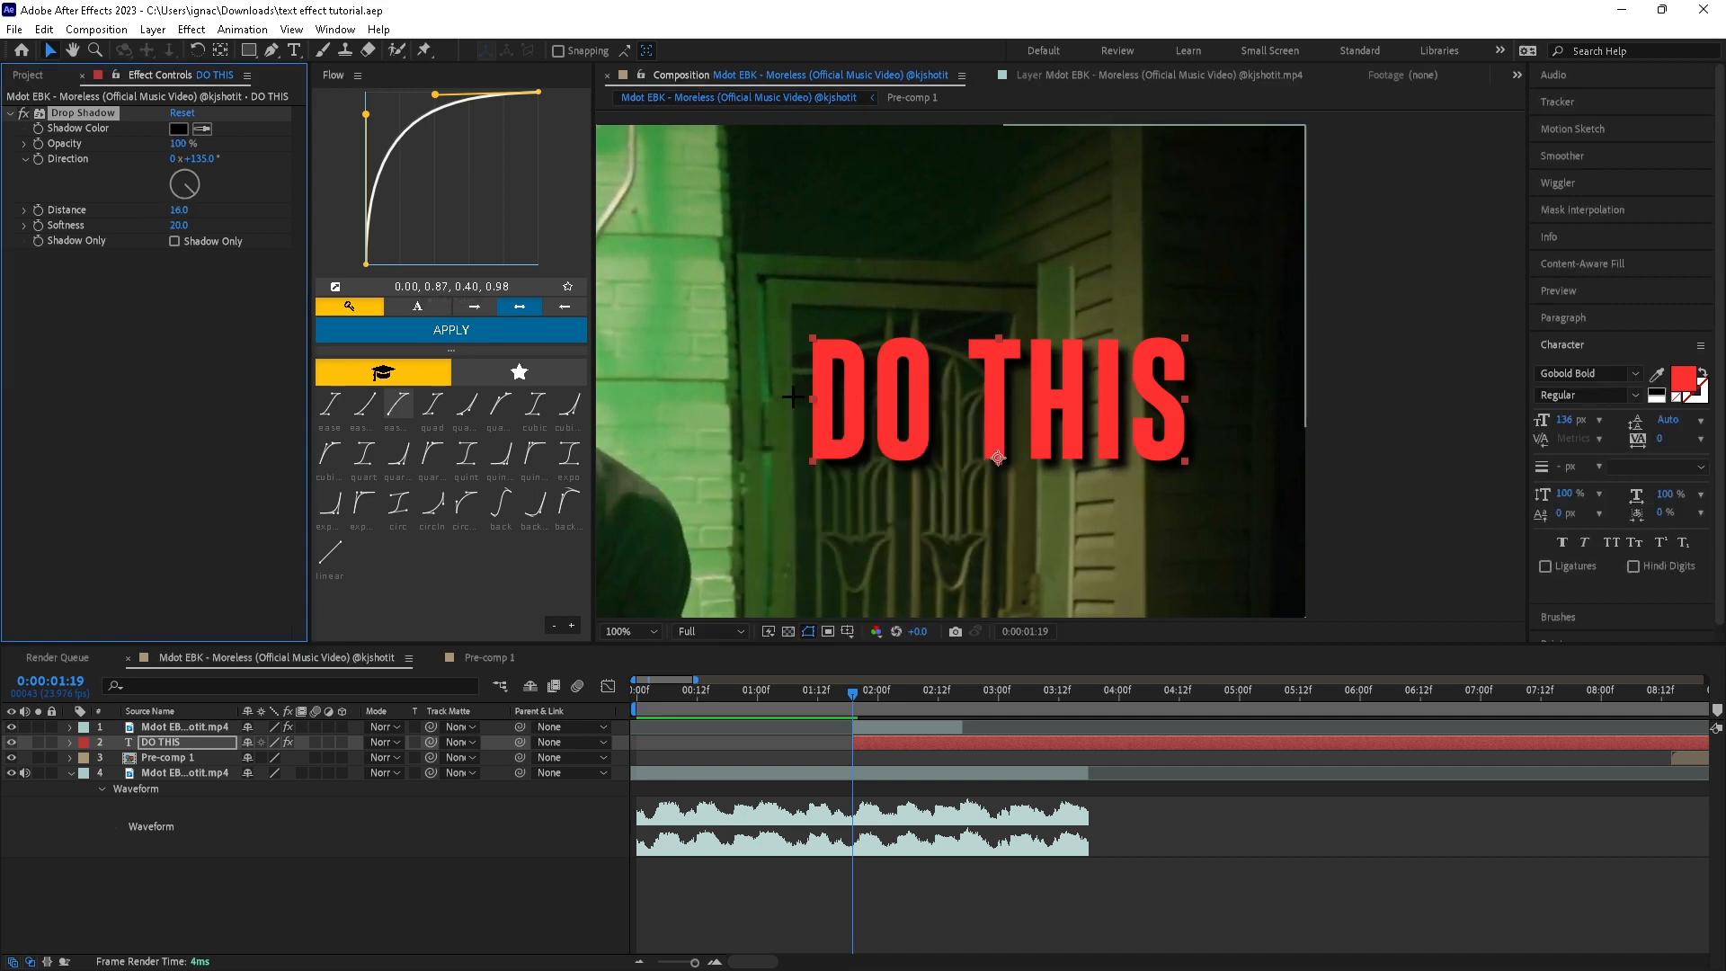
# Apply the Glow effect to the DO THIS text with a radius of 15 and an intensity of 0.8
pyautogui.press(',')
pyautogui.scroll(1, 1009, 386)
pyautogui.moveTo(1181, 471); pyautogui.dragTo(1104, 414)
pyautogui.hotkey('ctrl', 'space')
pyautogui.write('glo')
pyautogui.press('Return')
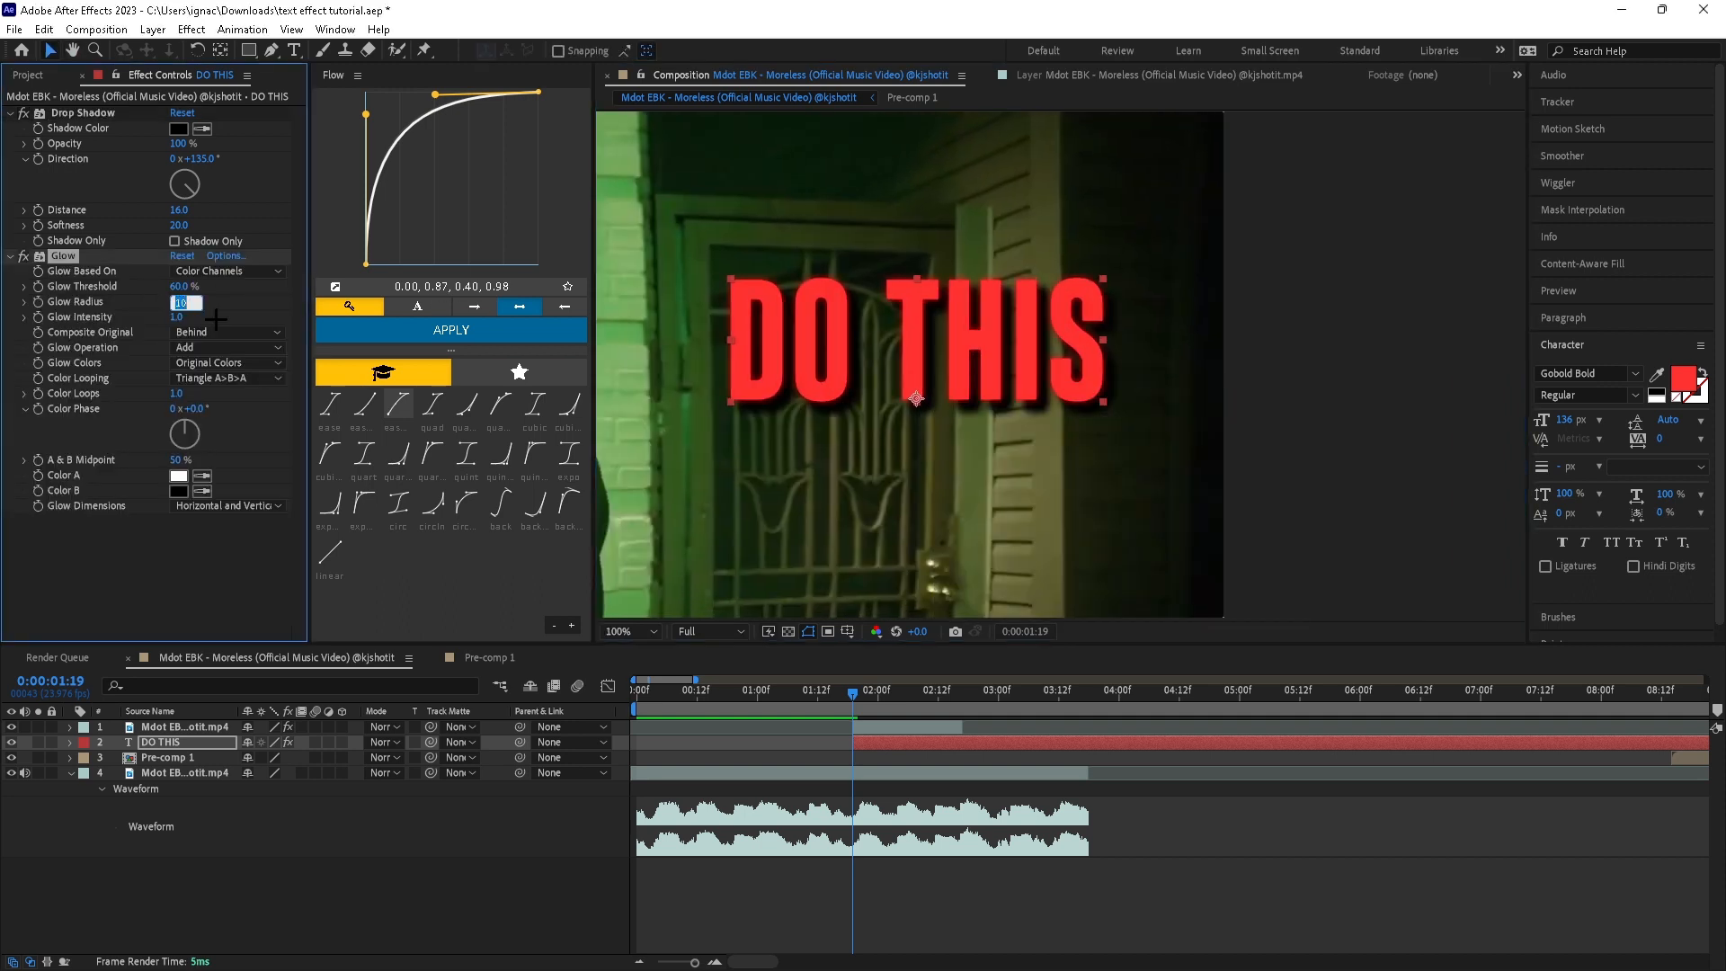
pyautogui.write('15')
pyautogui.press('Return')
# Apply Brightness & Contrast to the text and add wiggle(10,70); on a second line of the Brightness expression
pyautogui.hotkey('ctrl', 'space')
pyautogui.write('bri')
pyautogui.press('Return')
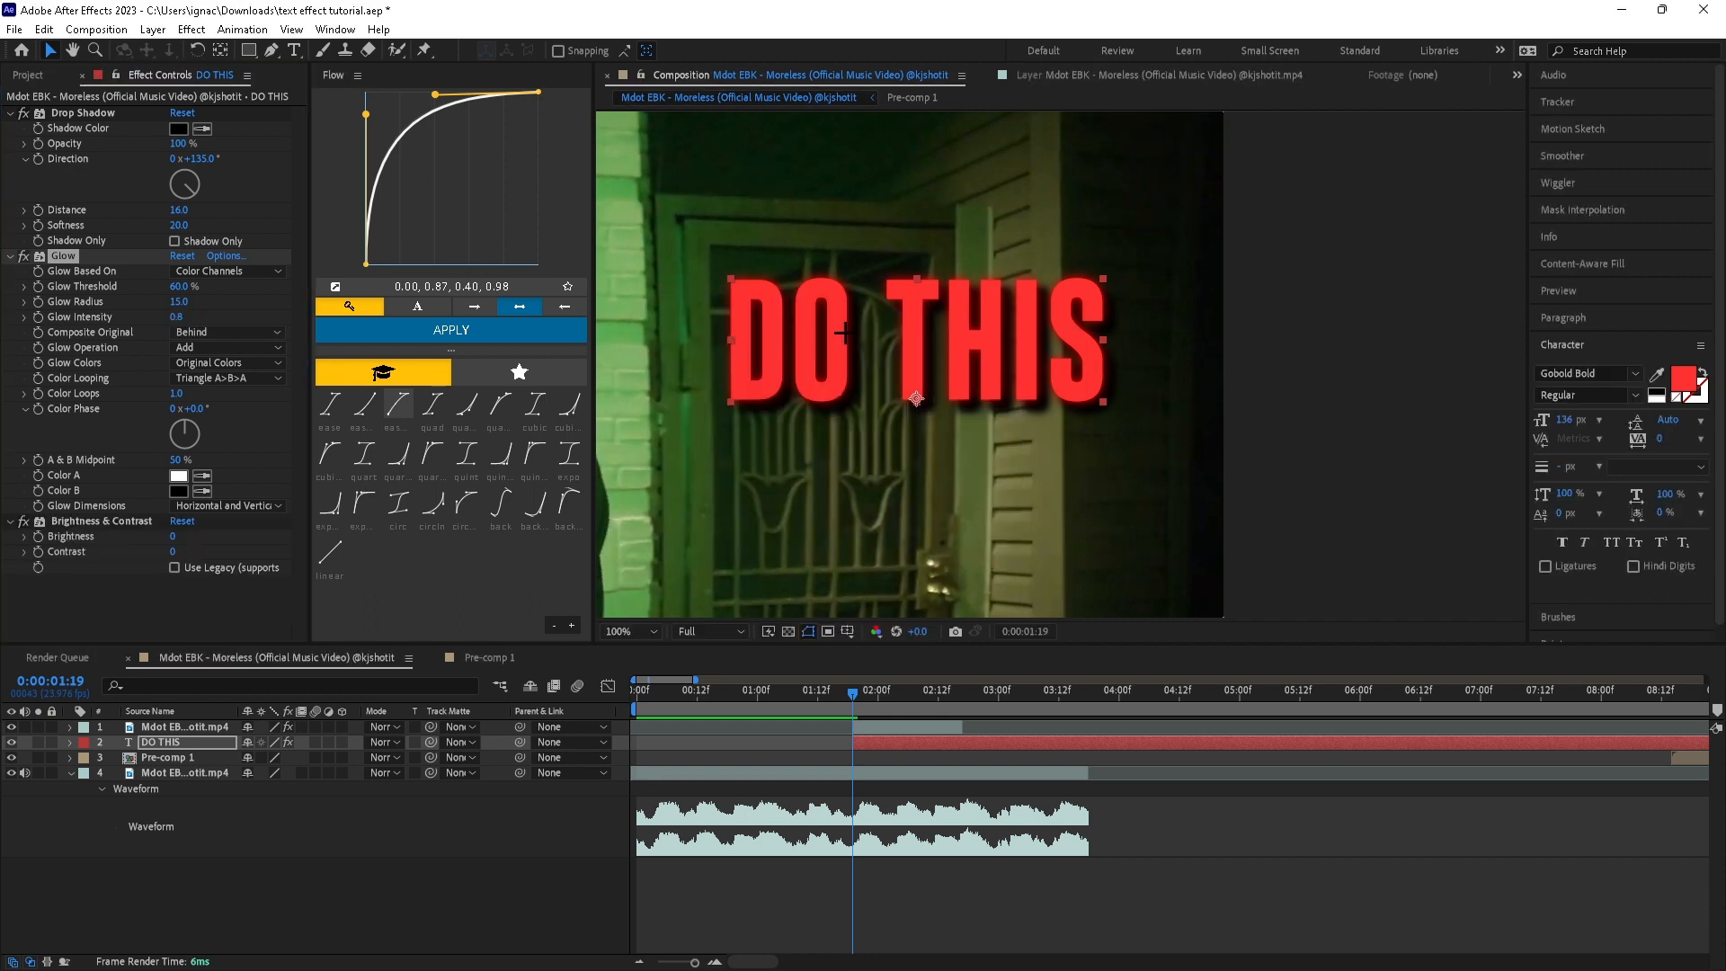
pyautogui.keyDown('alt'); pyautogui.click(39, 536); pyautogui.keyUp('alt')
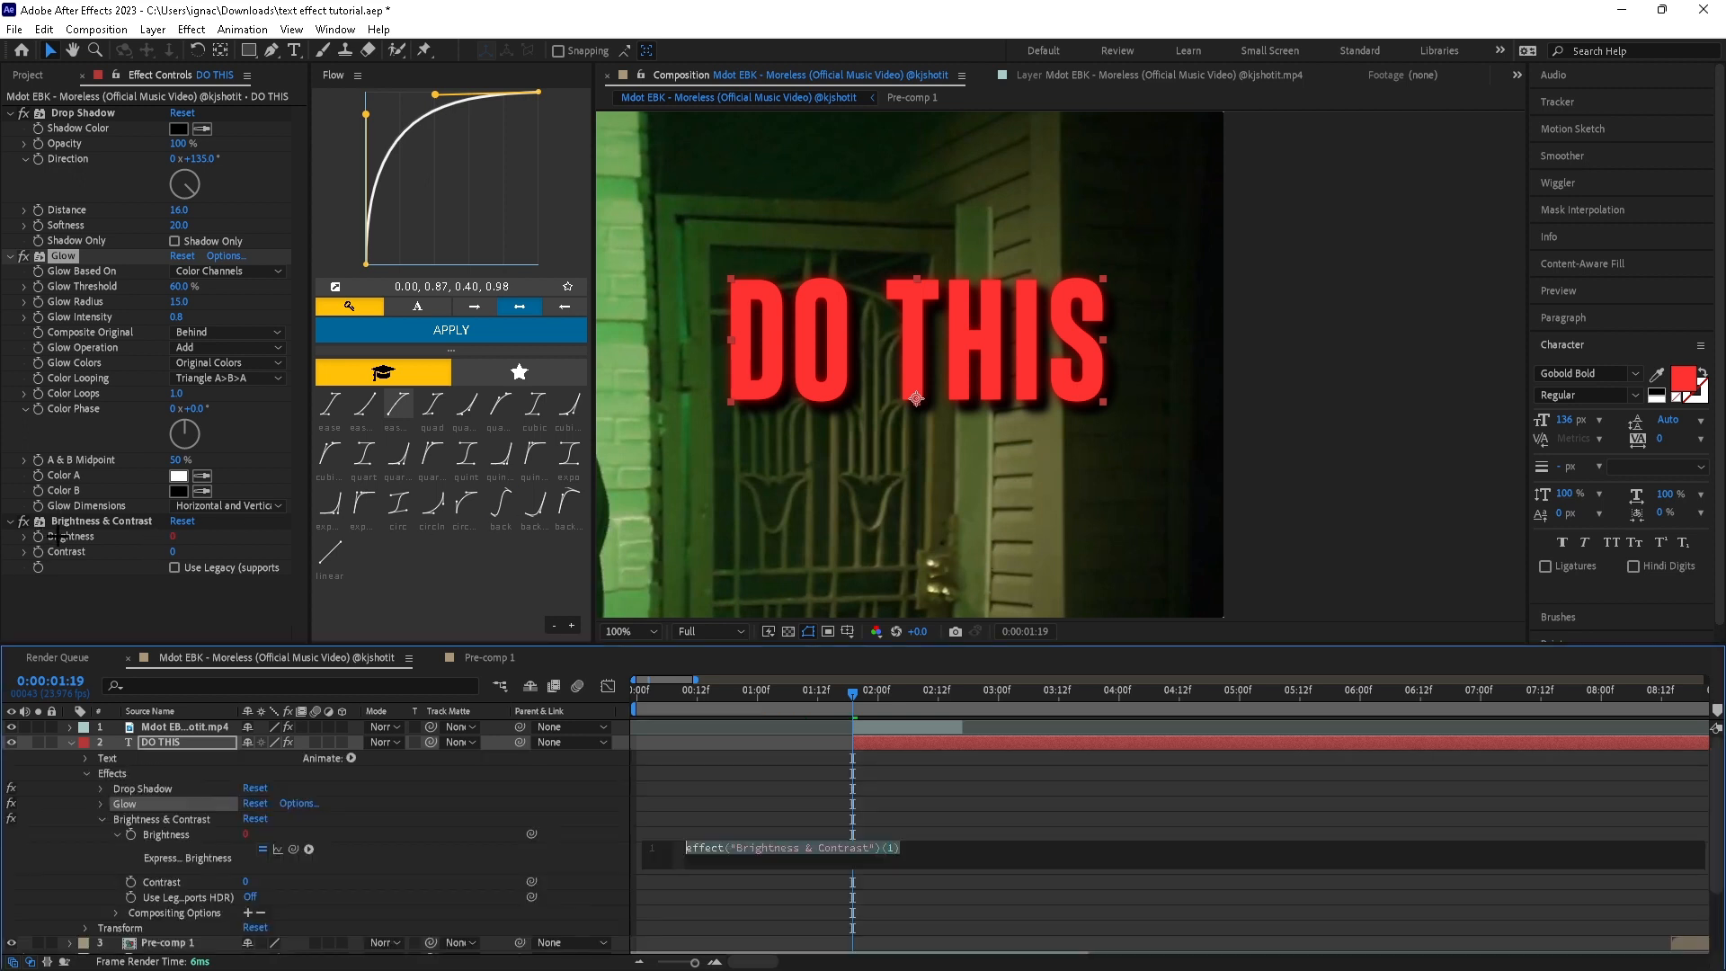
pyautogui.click(950, 839)
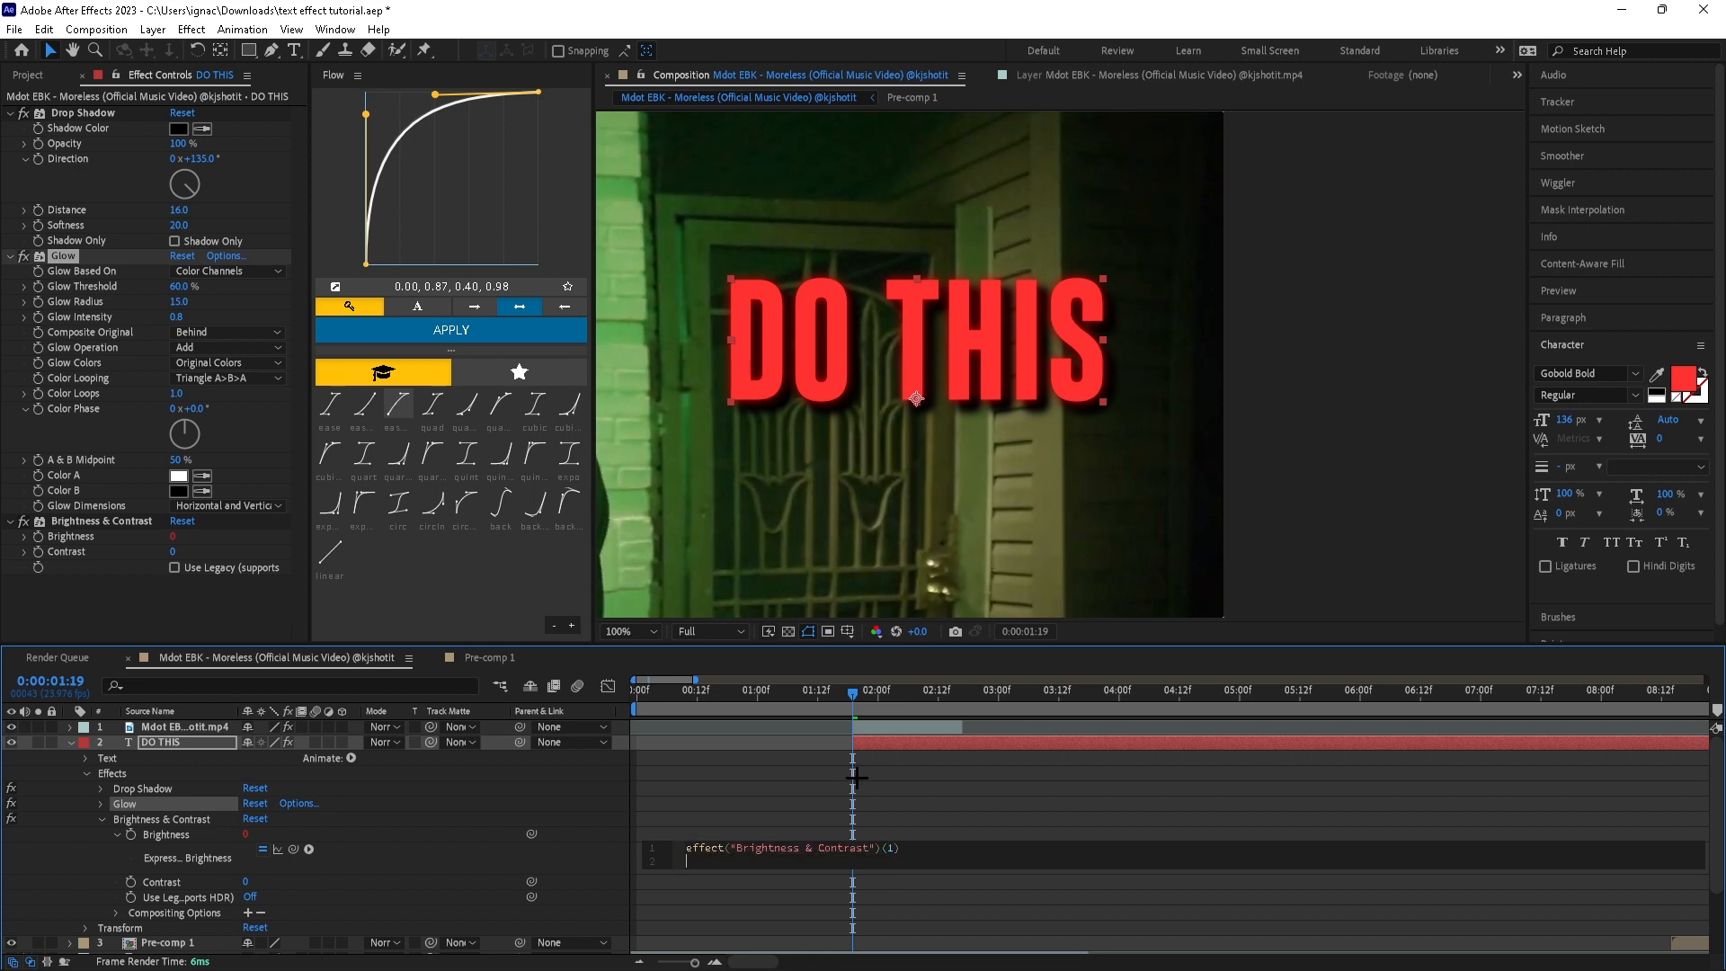
pyautogui.write('wiggle(10,70);')
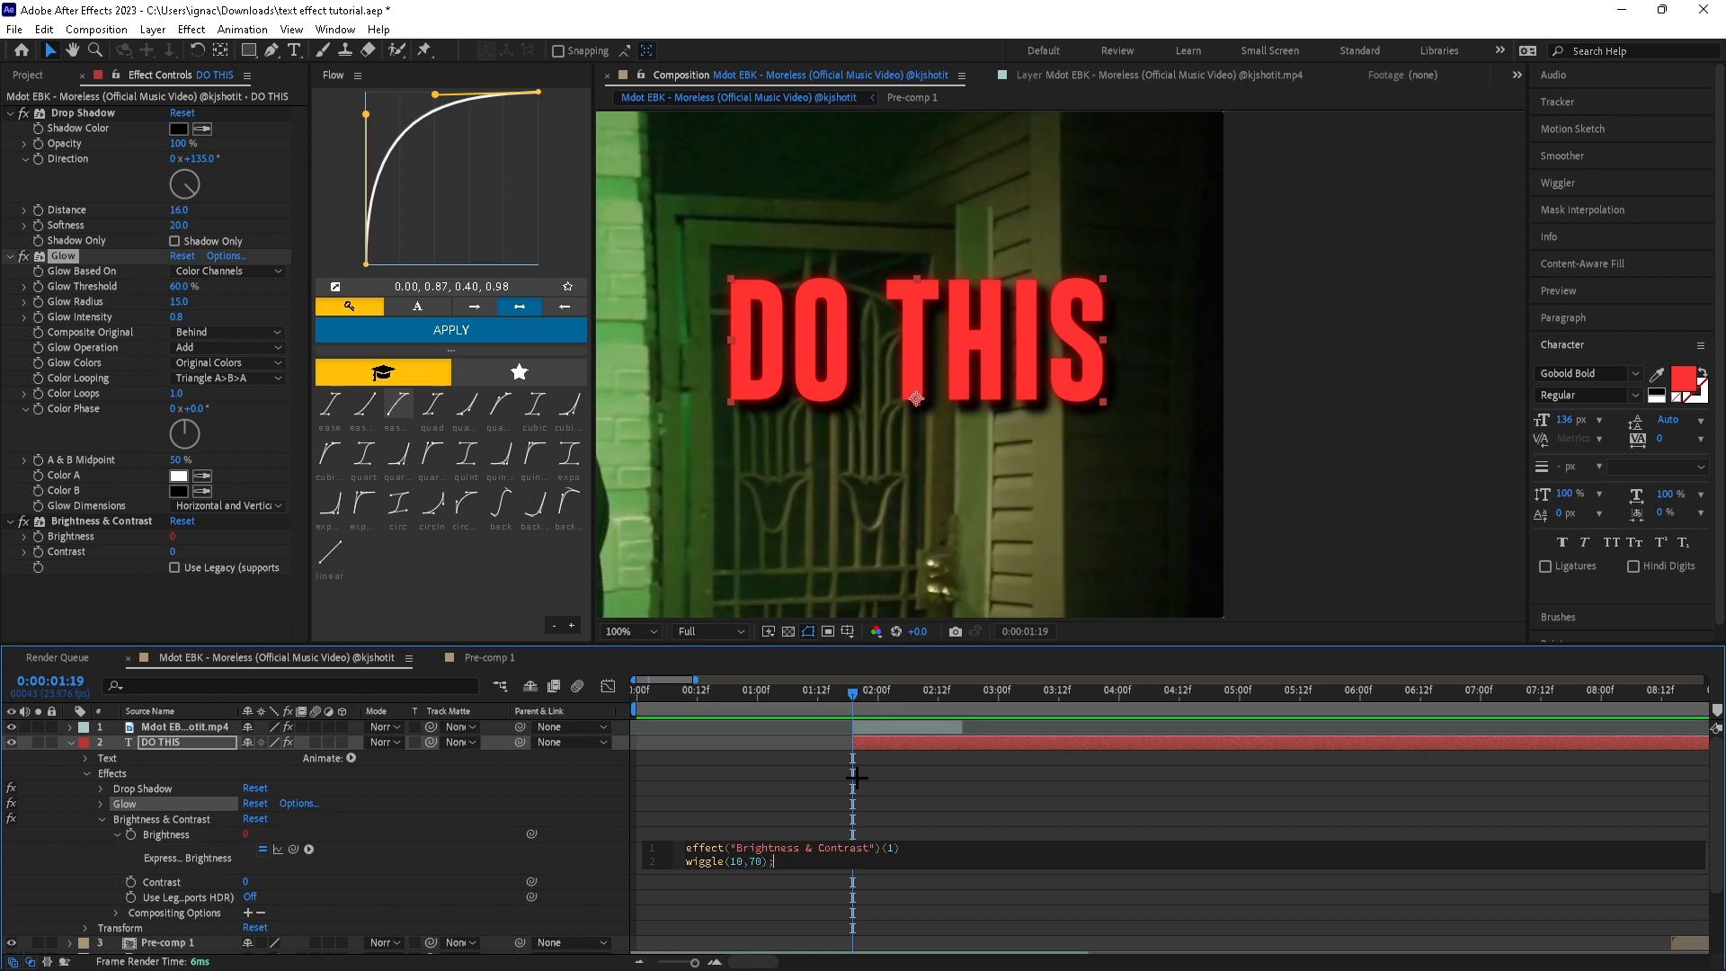
pyautogui.click(57, 753)
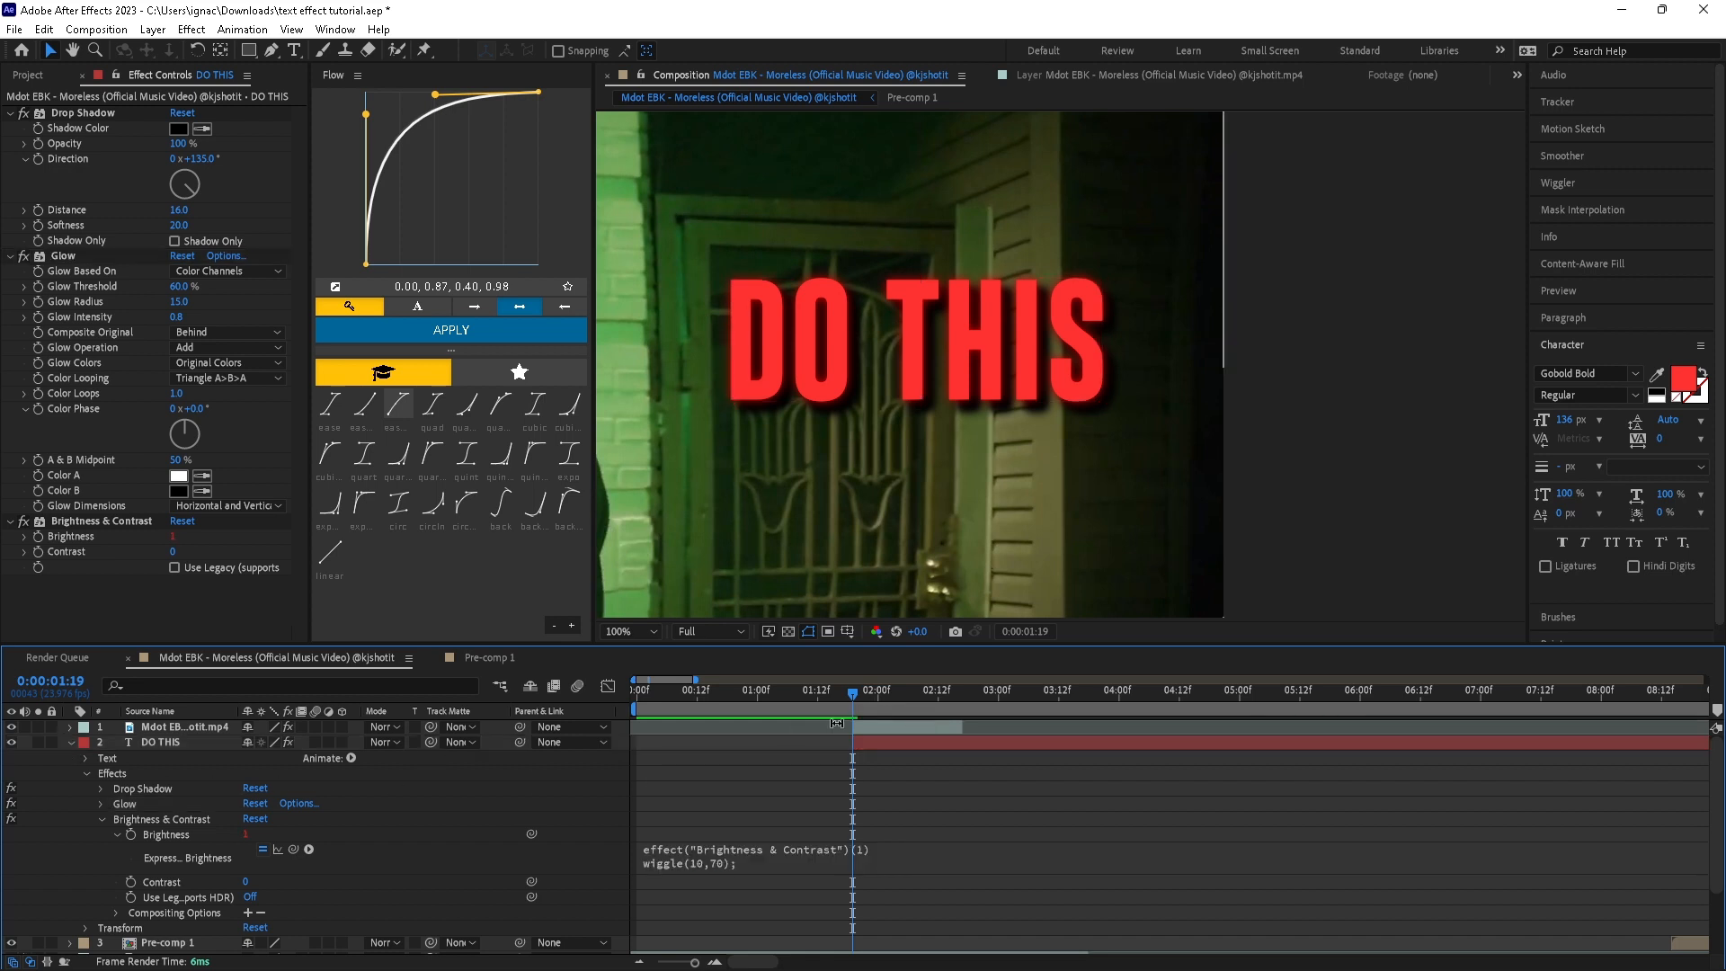
# Play back the section from 0:00:01:17 to check the text's brightness flicker
pyautogui.moveTo(851, 701)
pyautogui.mouseDown()
pyautogui.moveTo(940, 708)
pyautogui.moveTo(839, 706)
pyautogui.mouseUp()
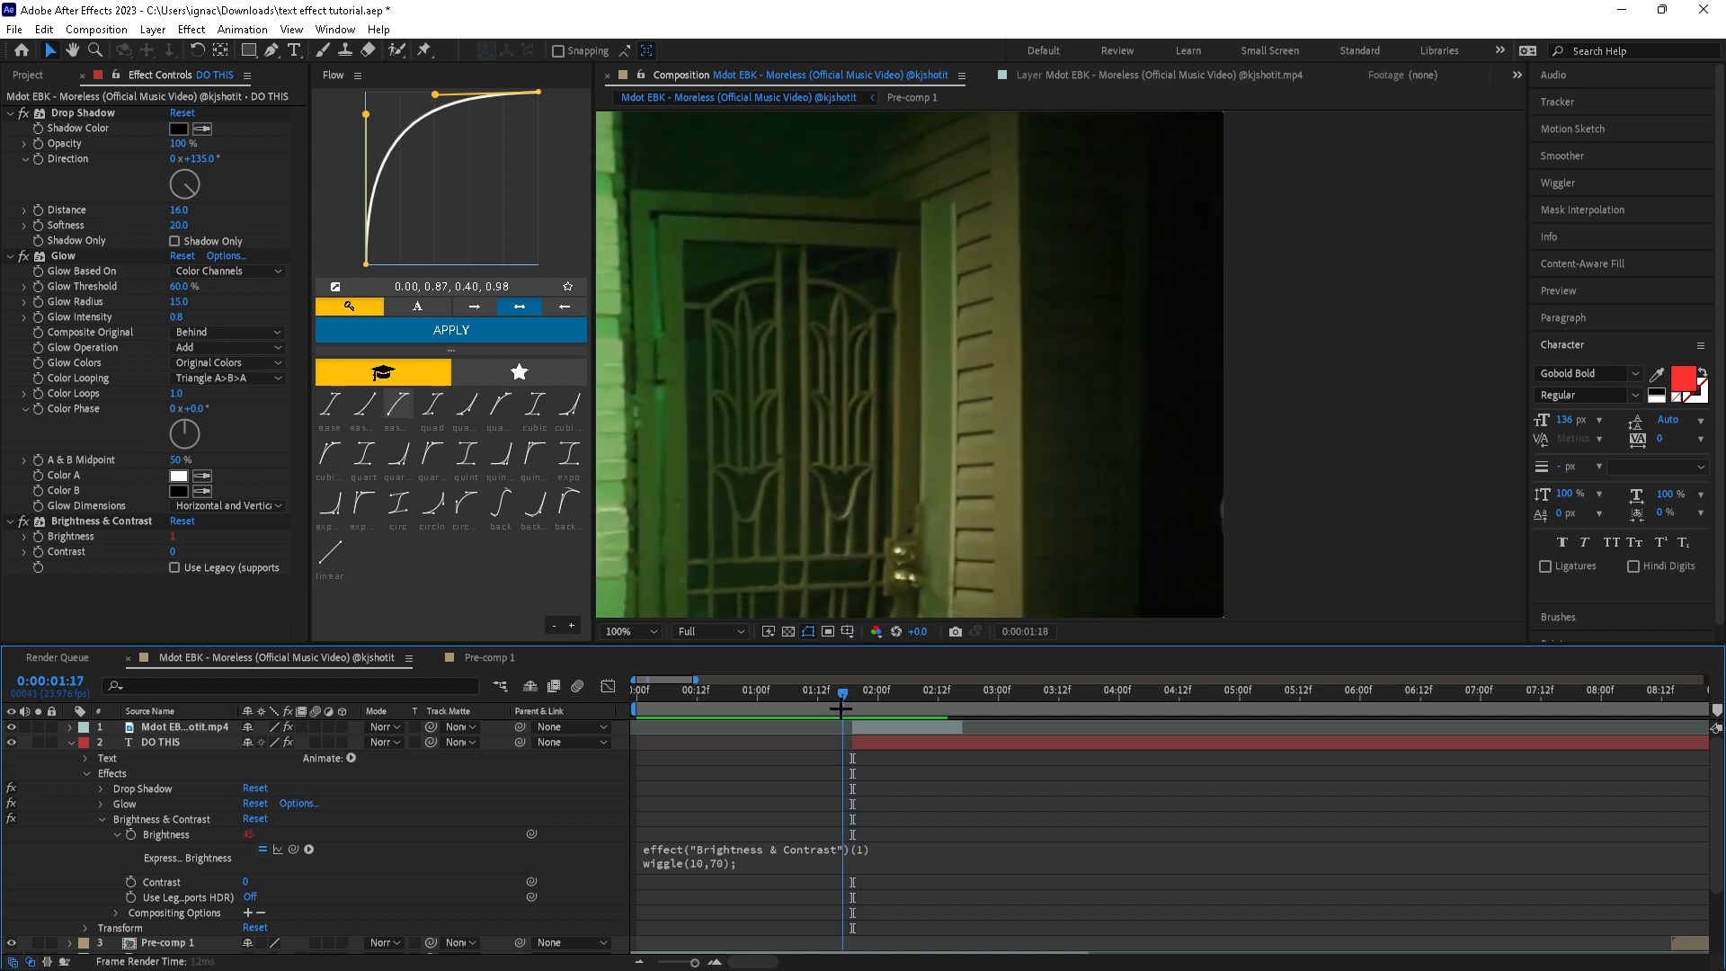
pyautogui.press('space')
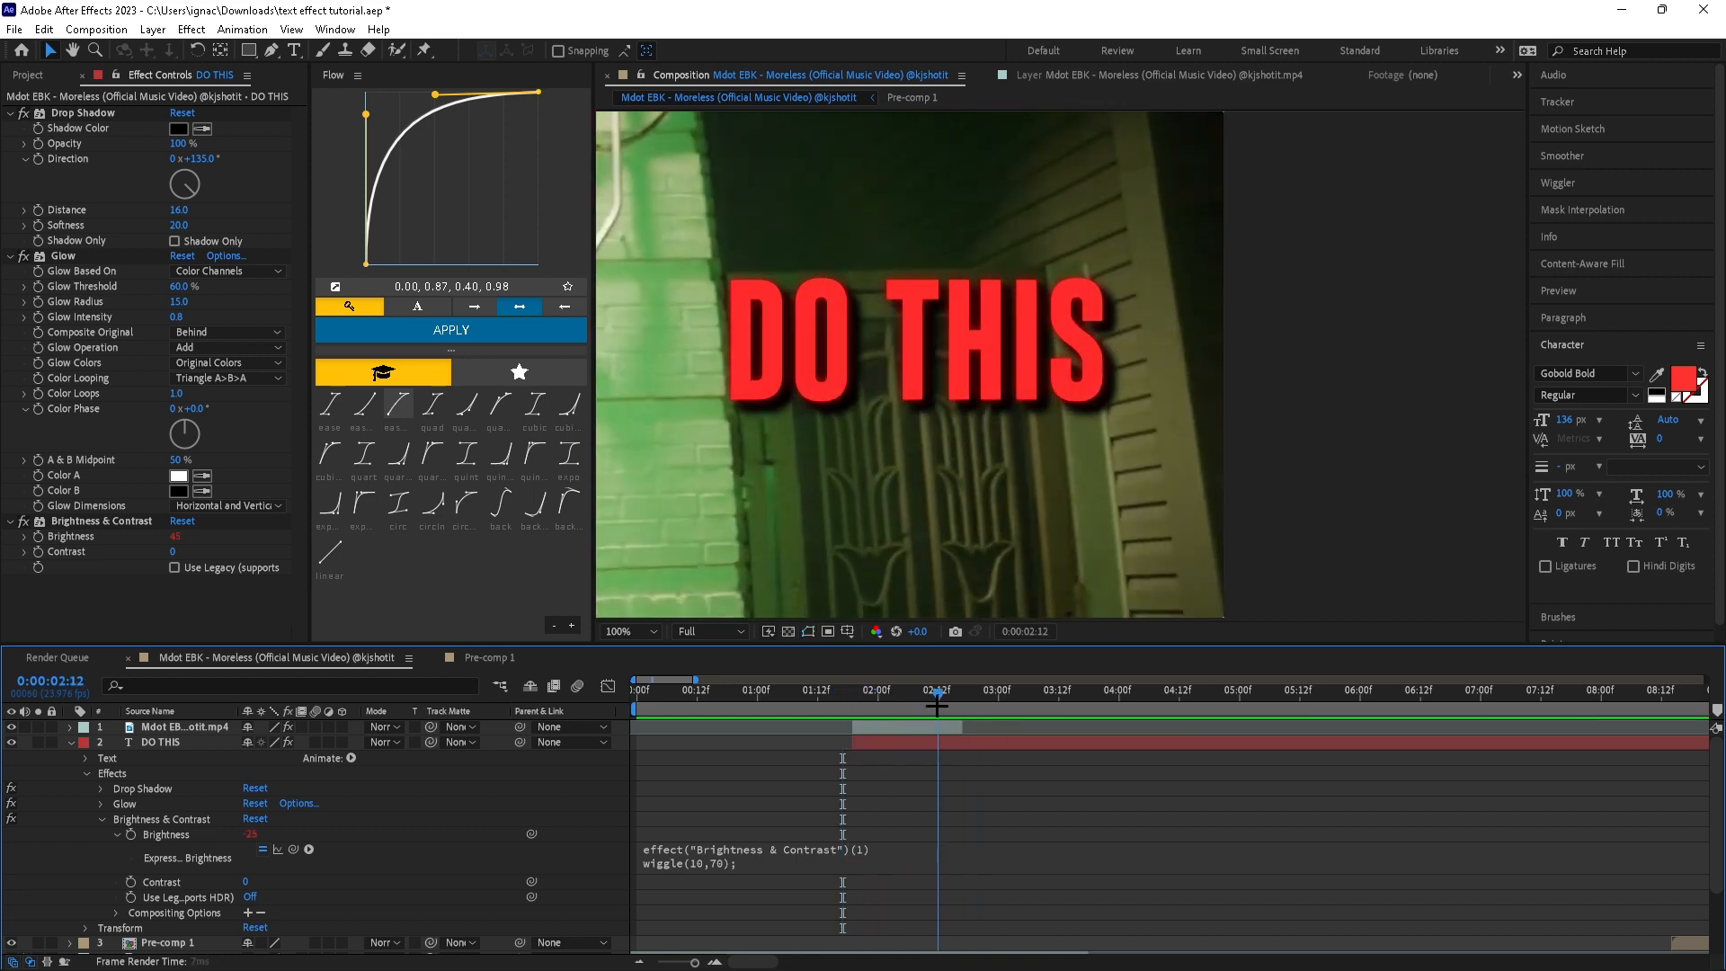
pyautogui.press('space')
pyautogui.moveTo(844, 710); pyautogui.dragTo(852, 706)
# Split the DO THIS text layer at 0:00:02:03 and delete the part after that point
pyautogui.scroll(-3, 901, 919)
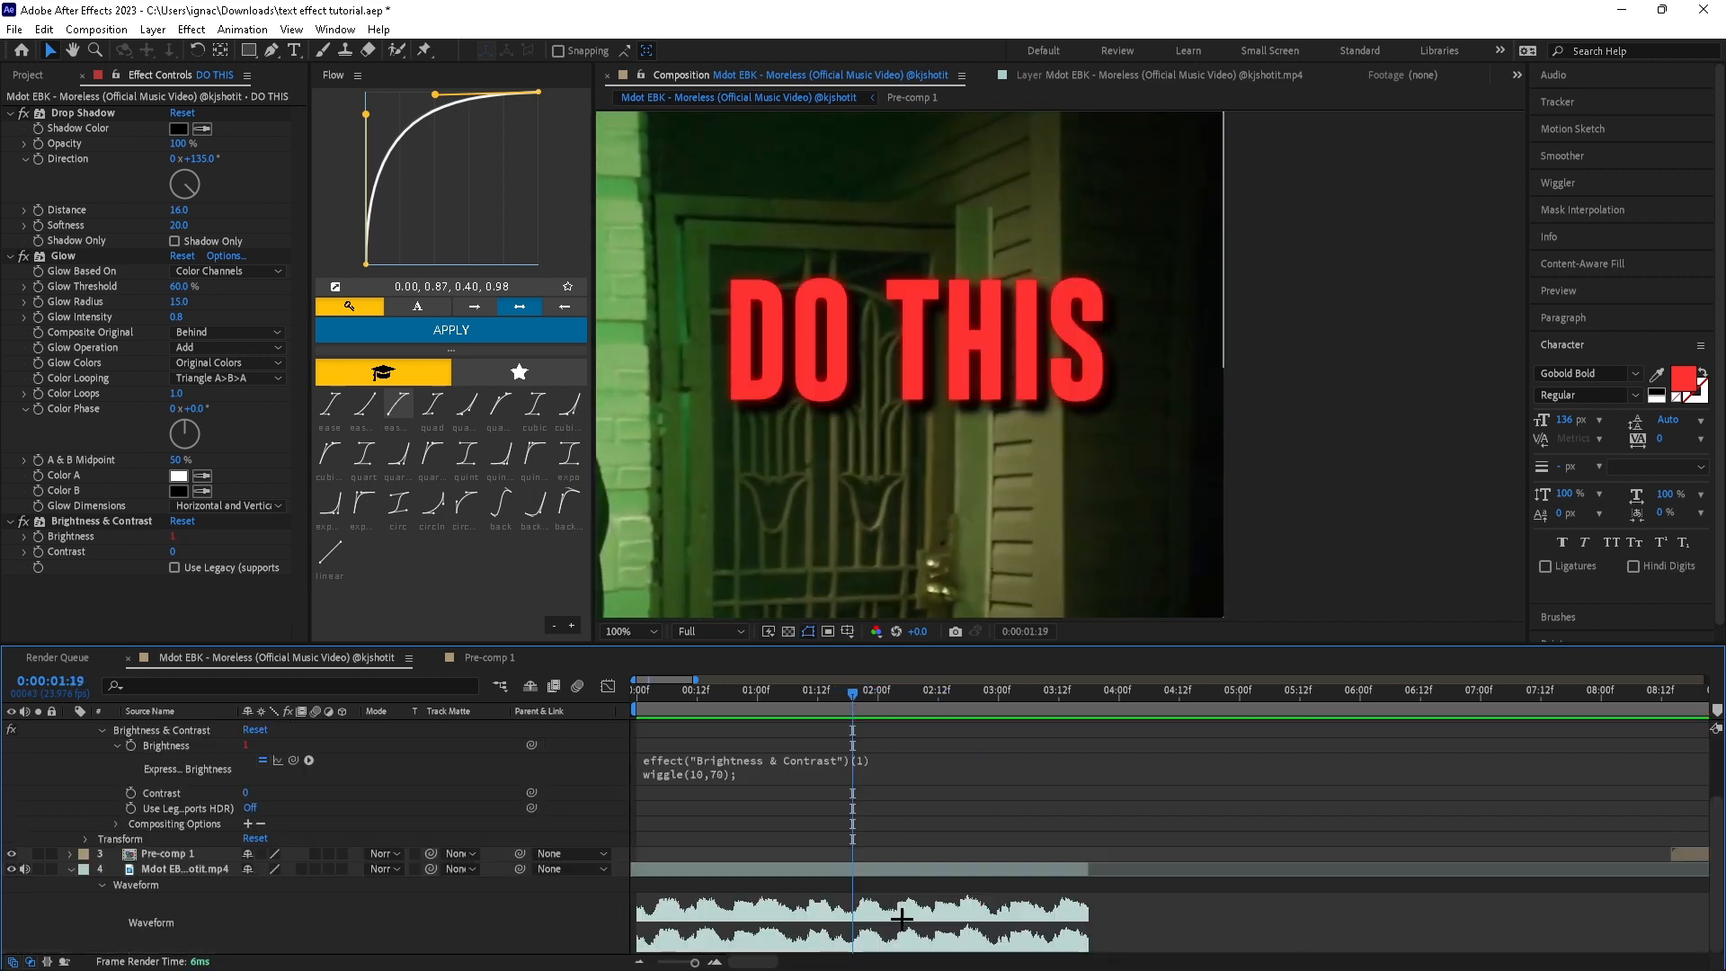
pyautogui.click(883, 871)
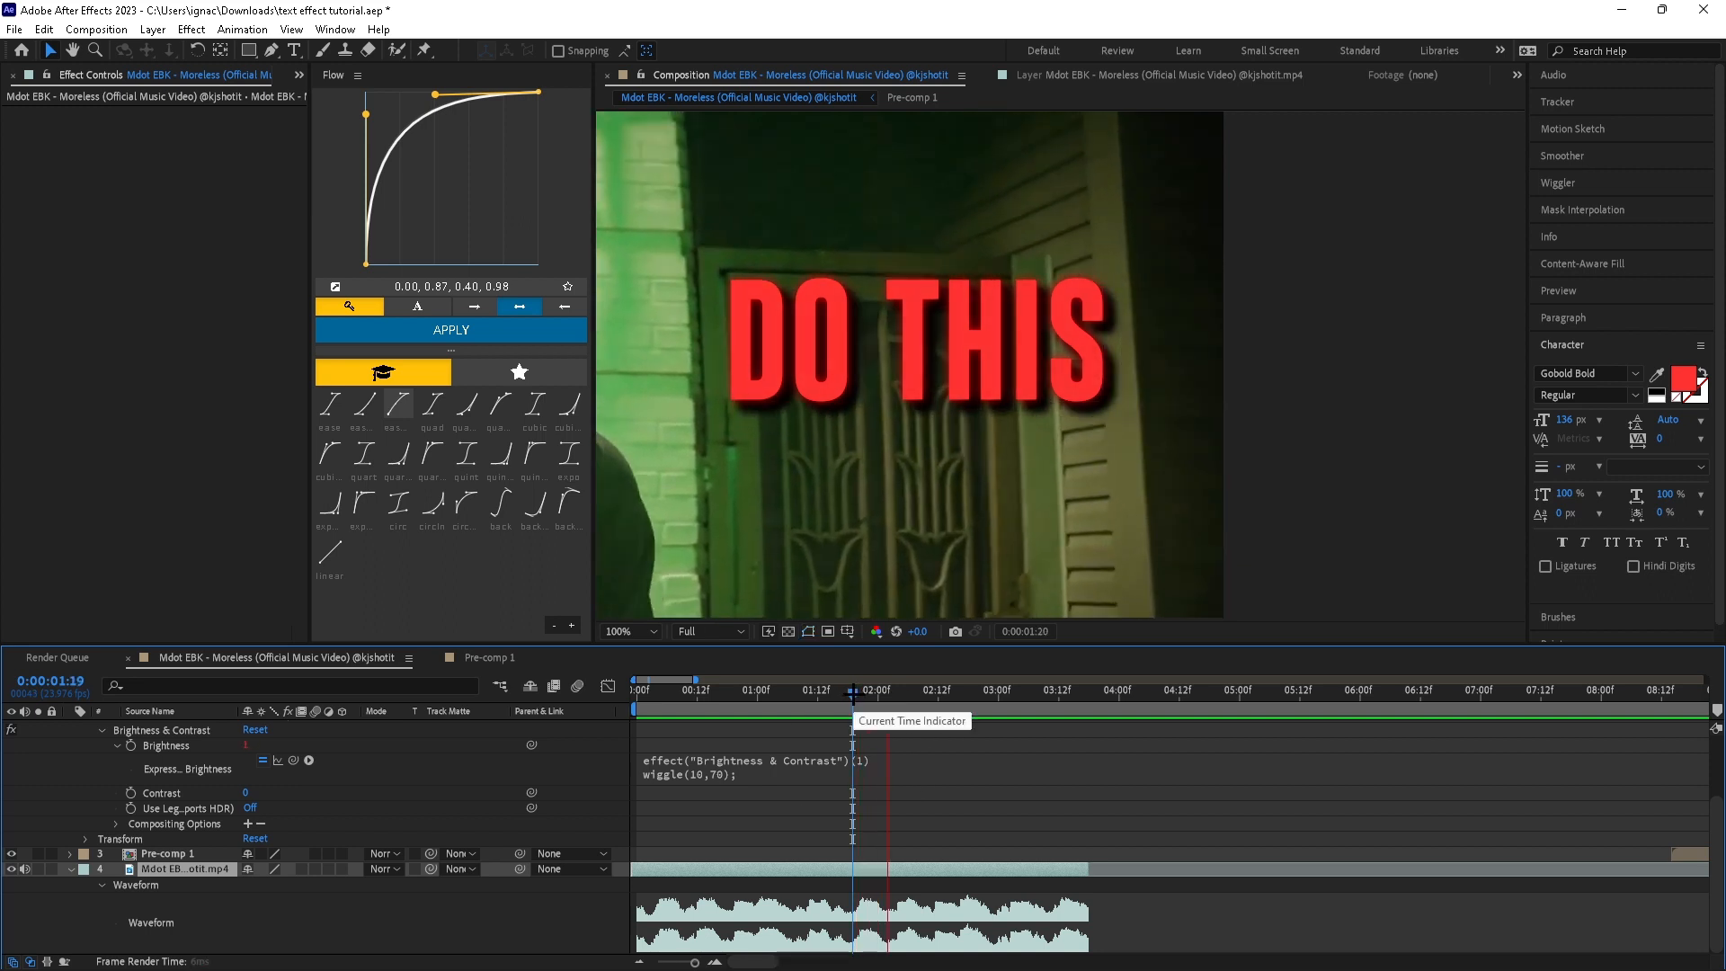
pyautogui.moveTo(852, 692); pyautogui.dragTo(893, 693)
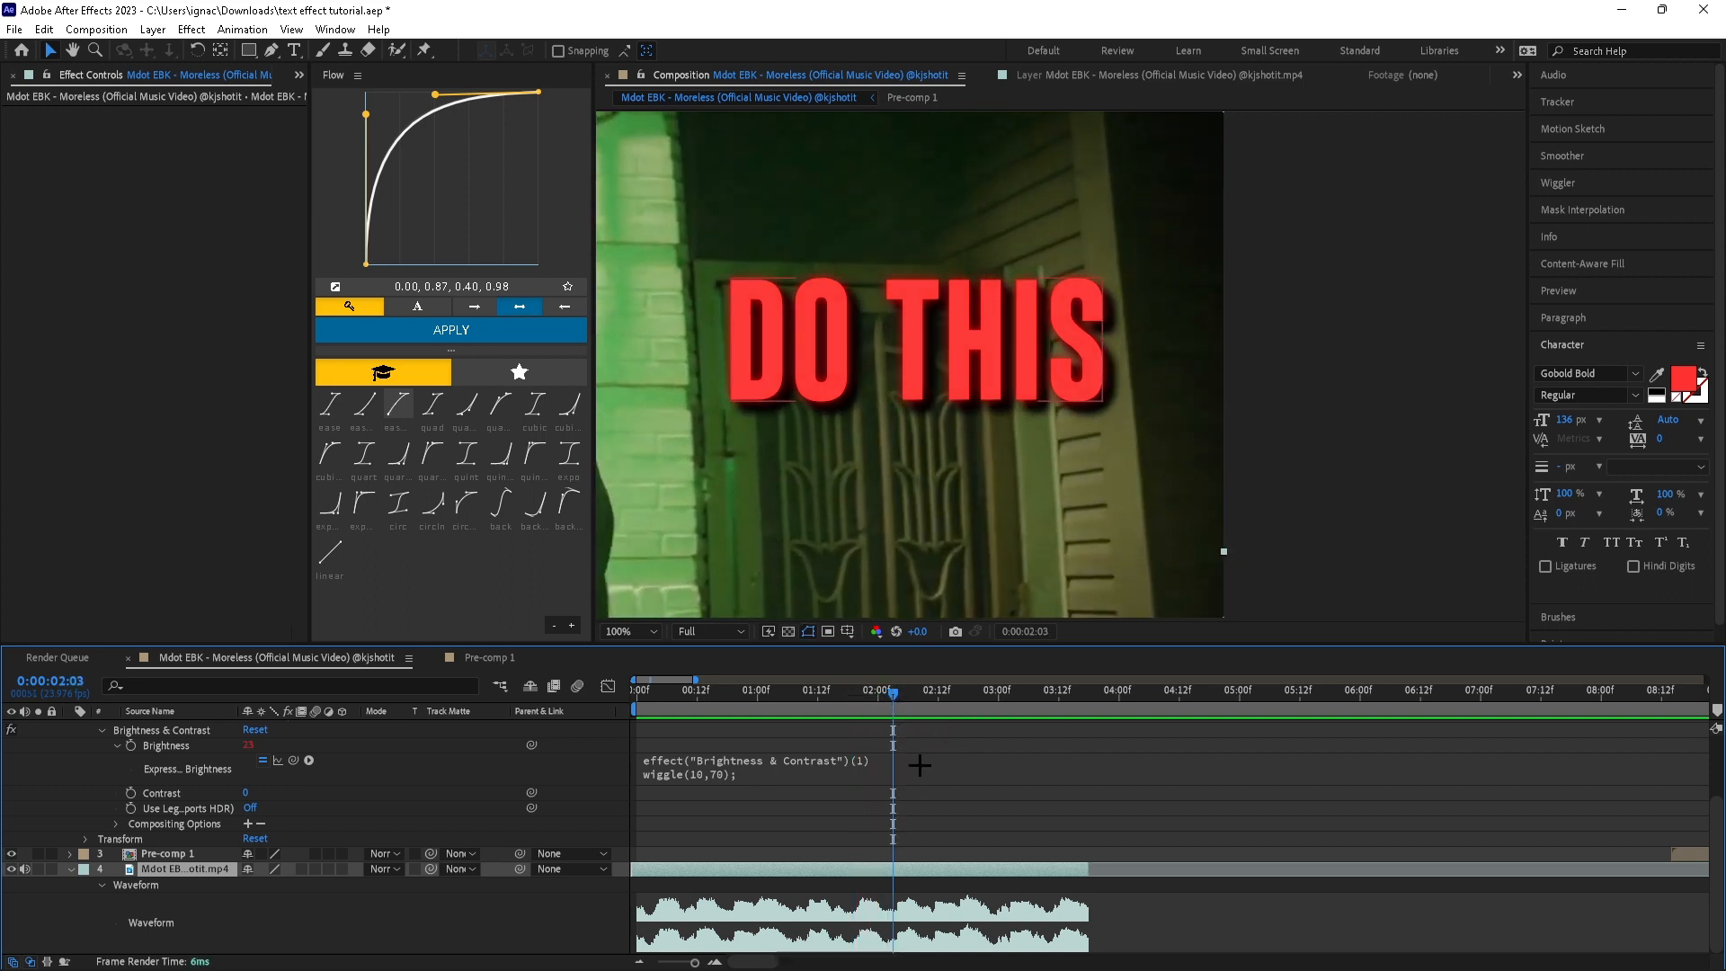
pyautogui.scroll(2, 919, 764)
pyautogui.click(919, 731)
pyautogui.click(921, 745)
pyautogui.hotkey('ctrl', 'shift', 'd')
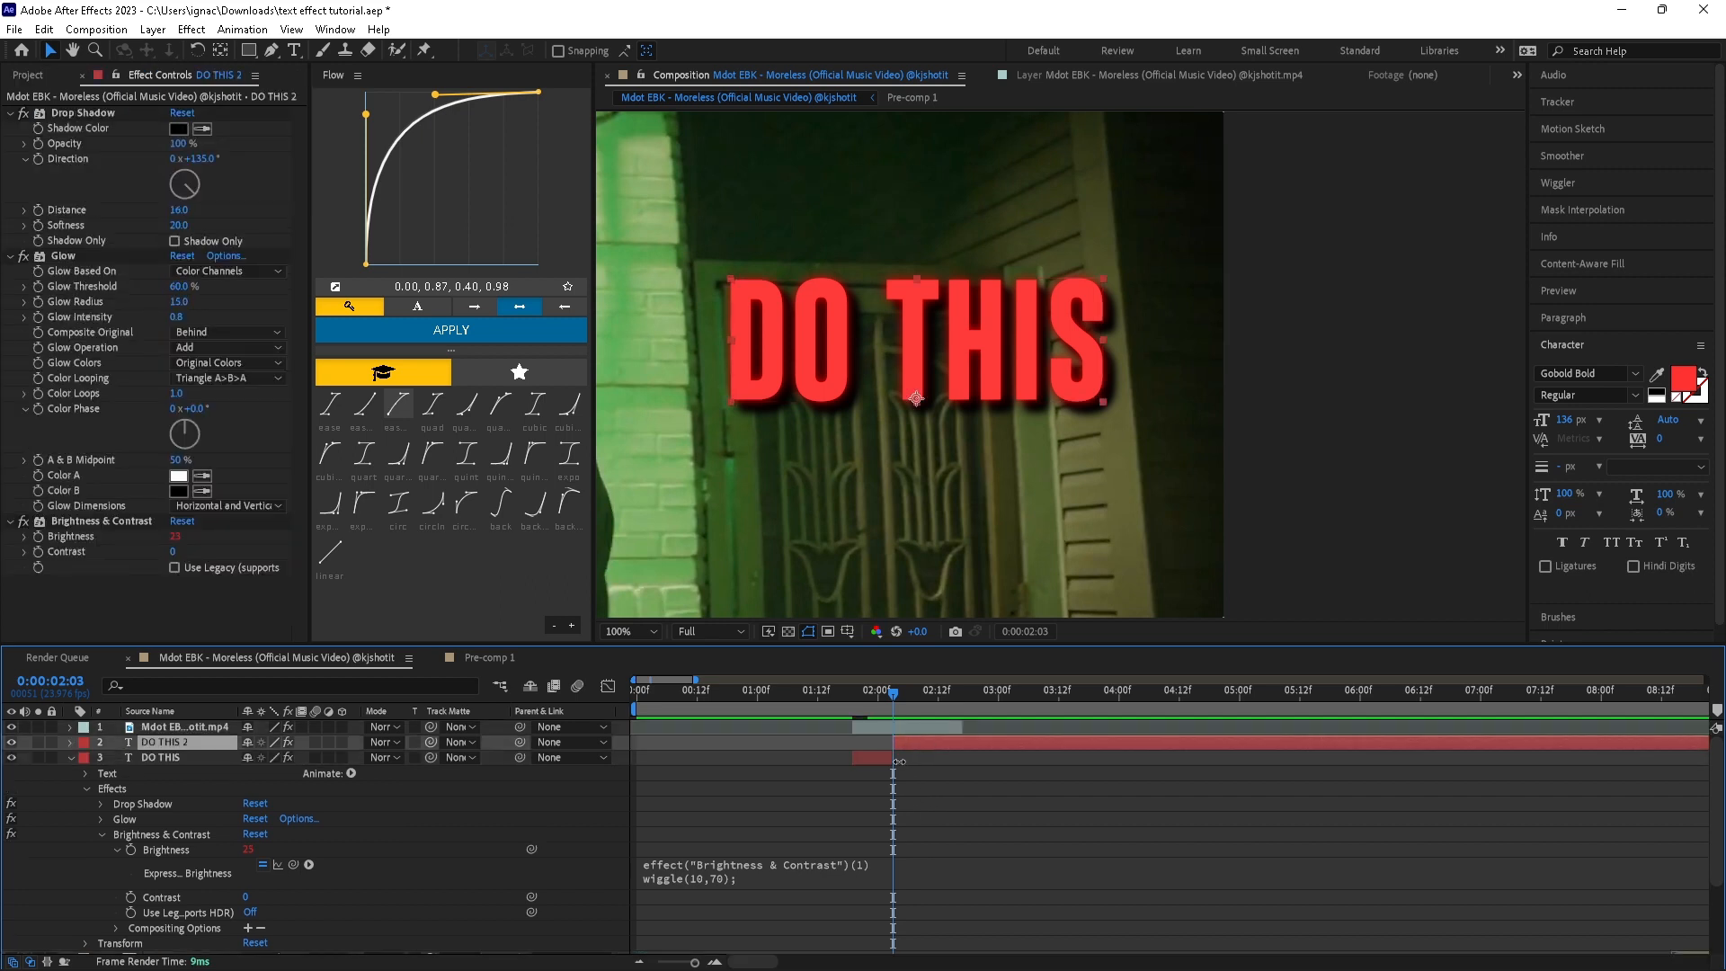
pyautogui.press('Delete')
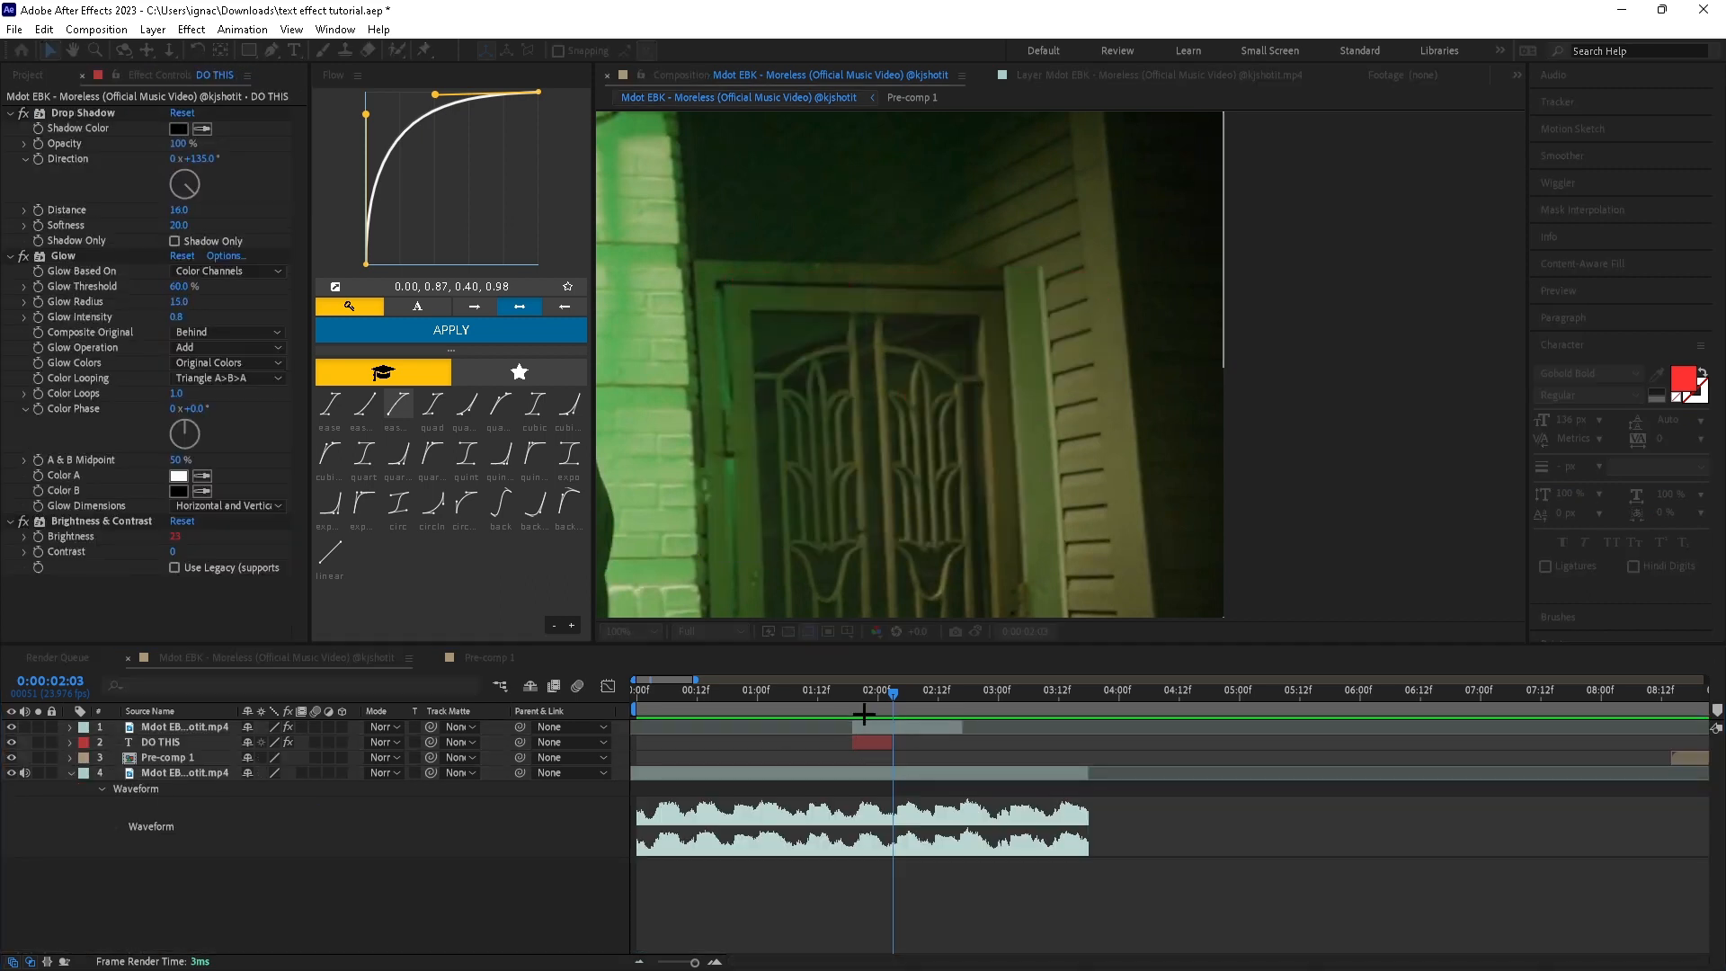
# Set the DO THIS text layer's Opacity to 0% at 0:00:01:19 and enable keyframing for it
pyautogui.scroll(-2, 1053, 456)
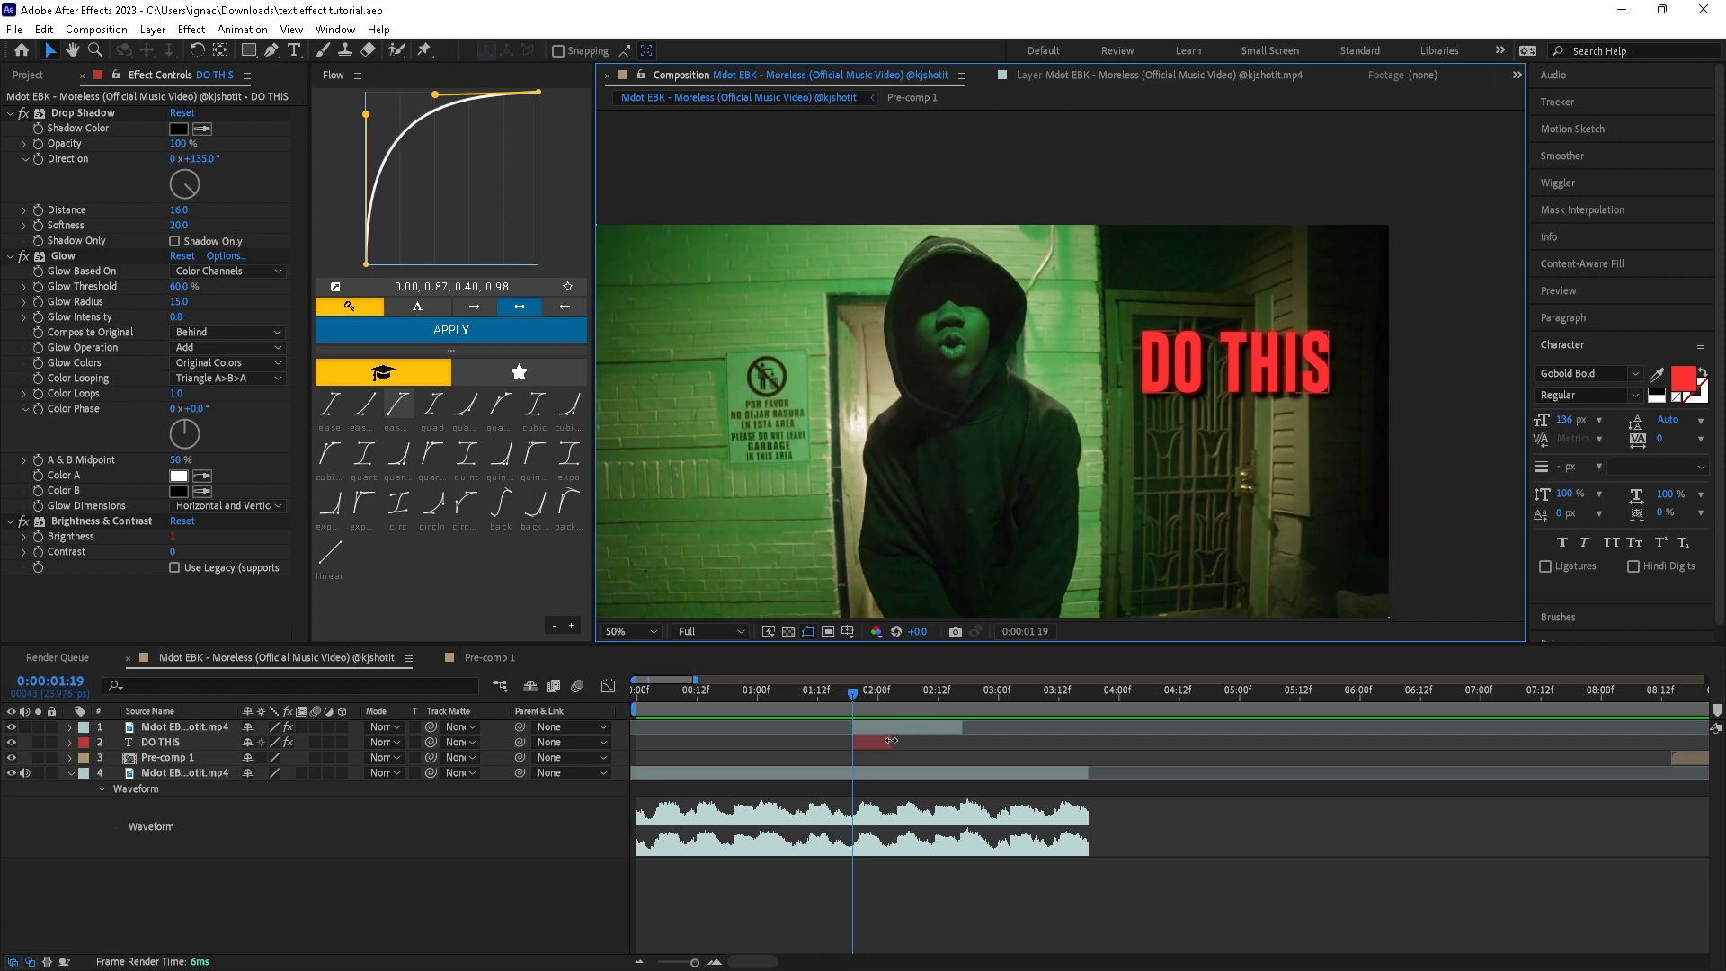
pyautogui.click(160, 741)
pyautogui.press('t')
pyautogui.moveTo(248, 758); pyautogui.dragTo(108, 760)
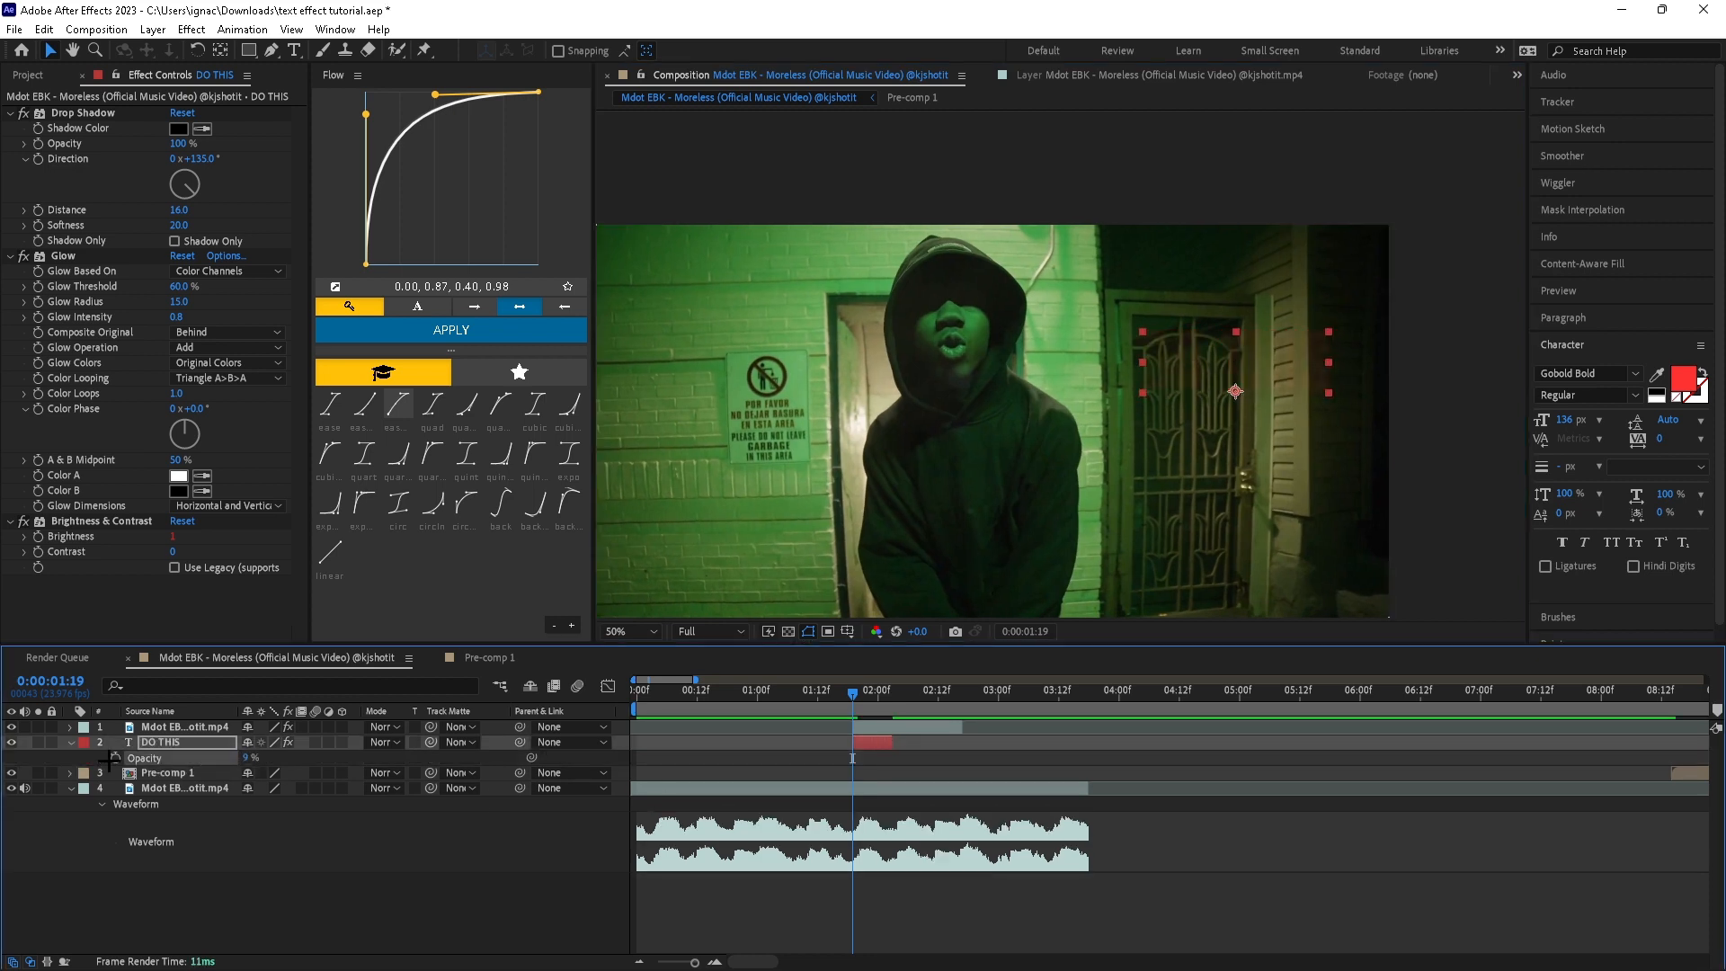
pyautogui.moveTo(232, 756); pyautogui.dragTo(117, 760)
pyautogui.click(114, 759)
# Add an Opacity keyframe of 3% to the text at 0:00:01:22 and save the project
pyautogui.press('pagedown')
pyautogui.press('pagedown')
pyautogui.press('pagedown')
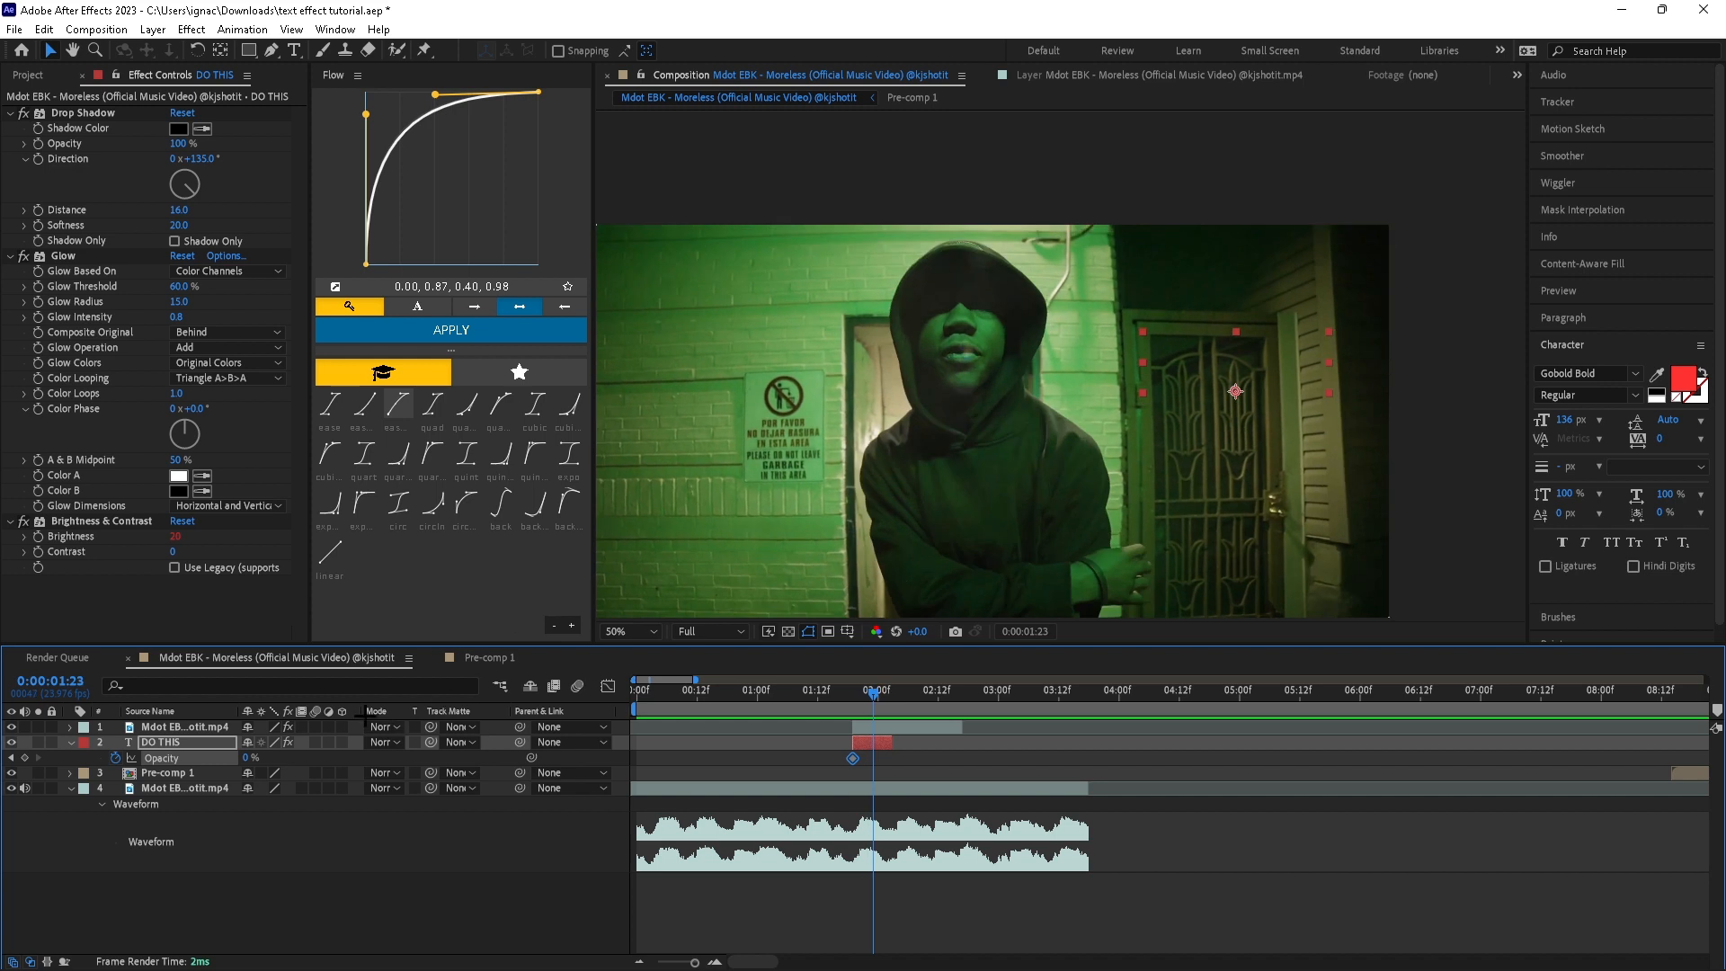
pyautogui.click(249, 757)
pyautogui.write('3')
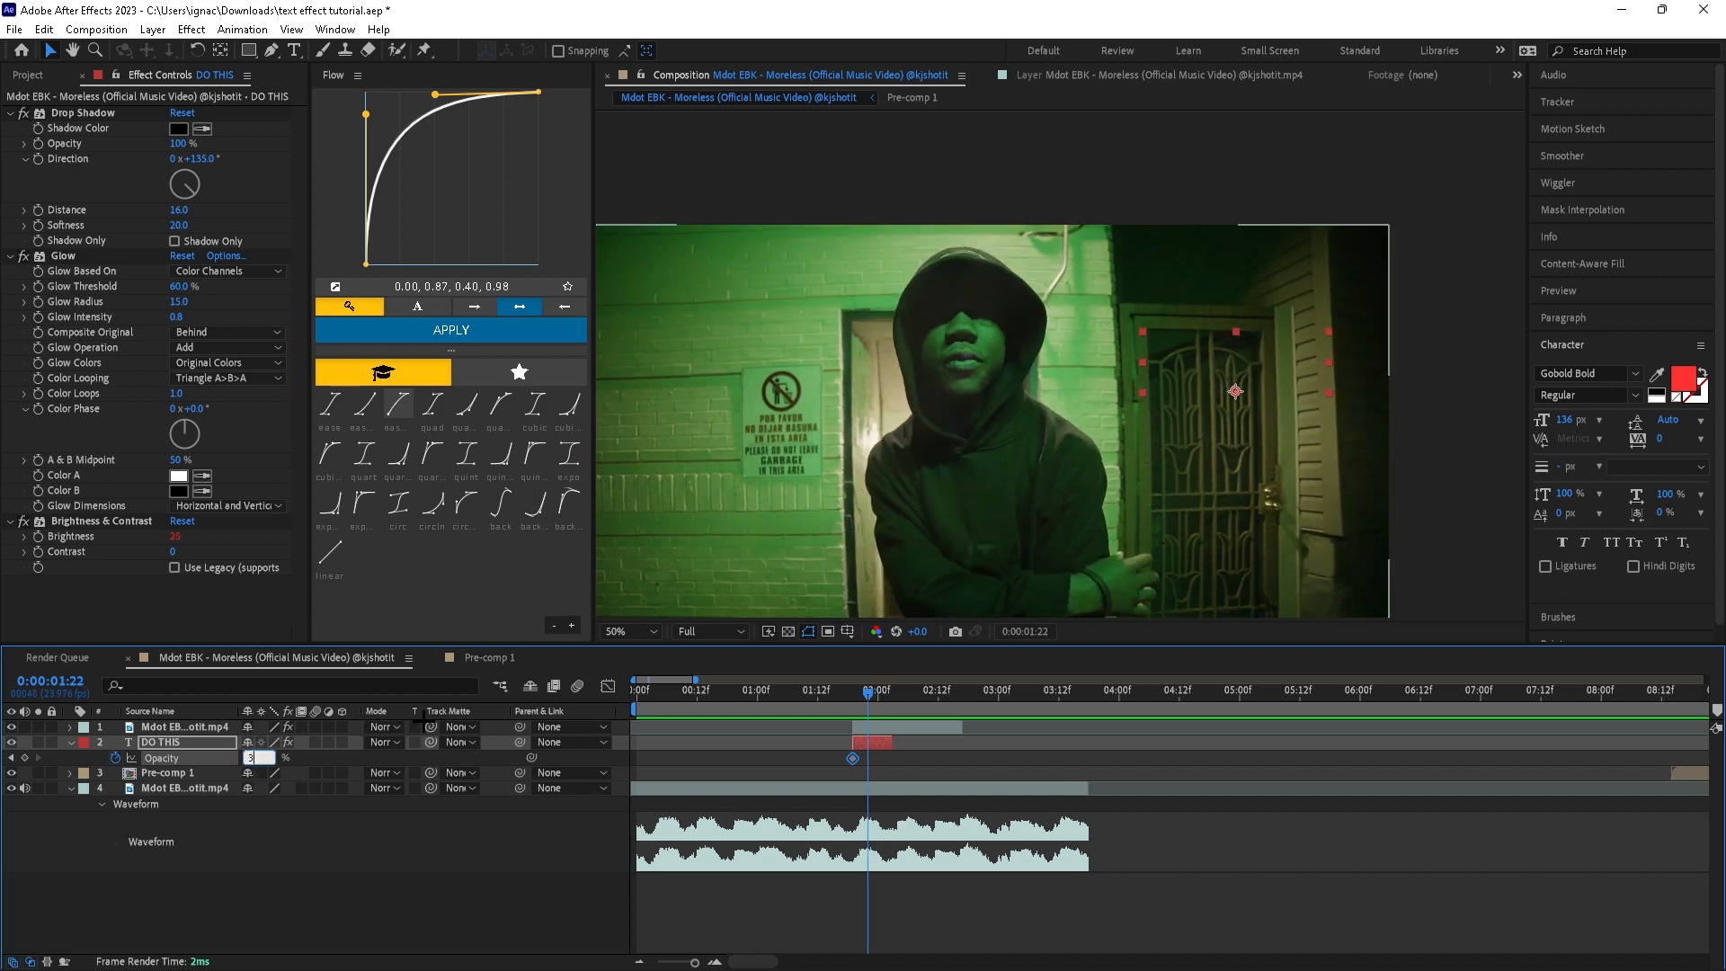
pyautogui.press('Return')
pyautogui.hotkey('ctrl', 's')
# Extend the end of the DO THIS layer to 0:00:02:06 and add an Opacity keyframe at 0:00:02:03
pyautogui.press('pagedown')
pyautogui.press('pagedown')
pyautogui.press('pagedown')
pyautogui.press('pagedown')
pyautogui.press('pagedown')
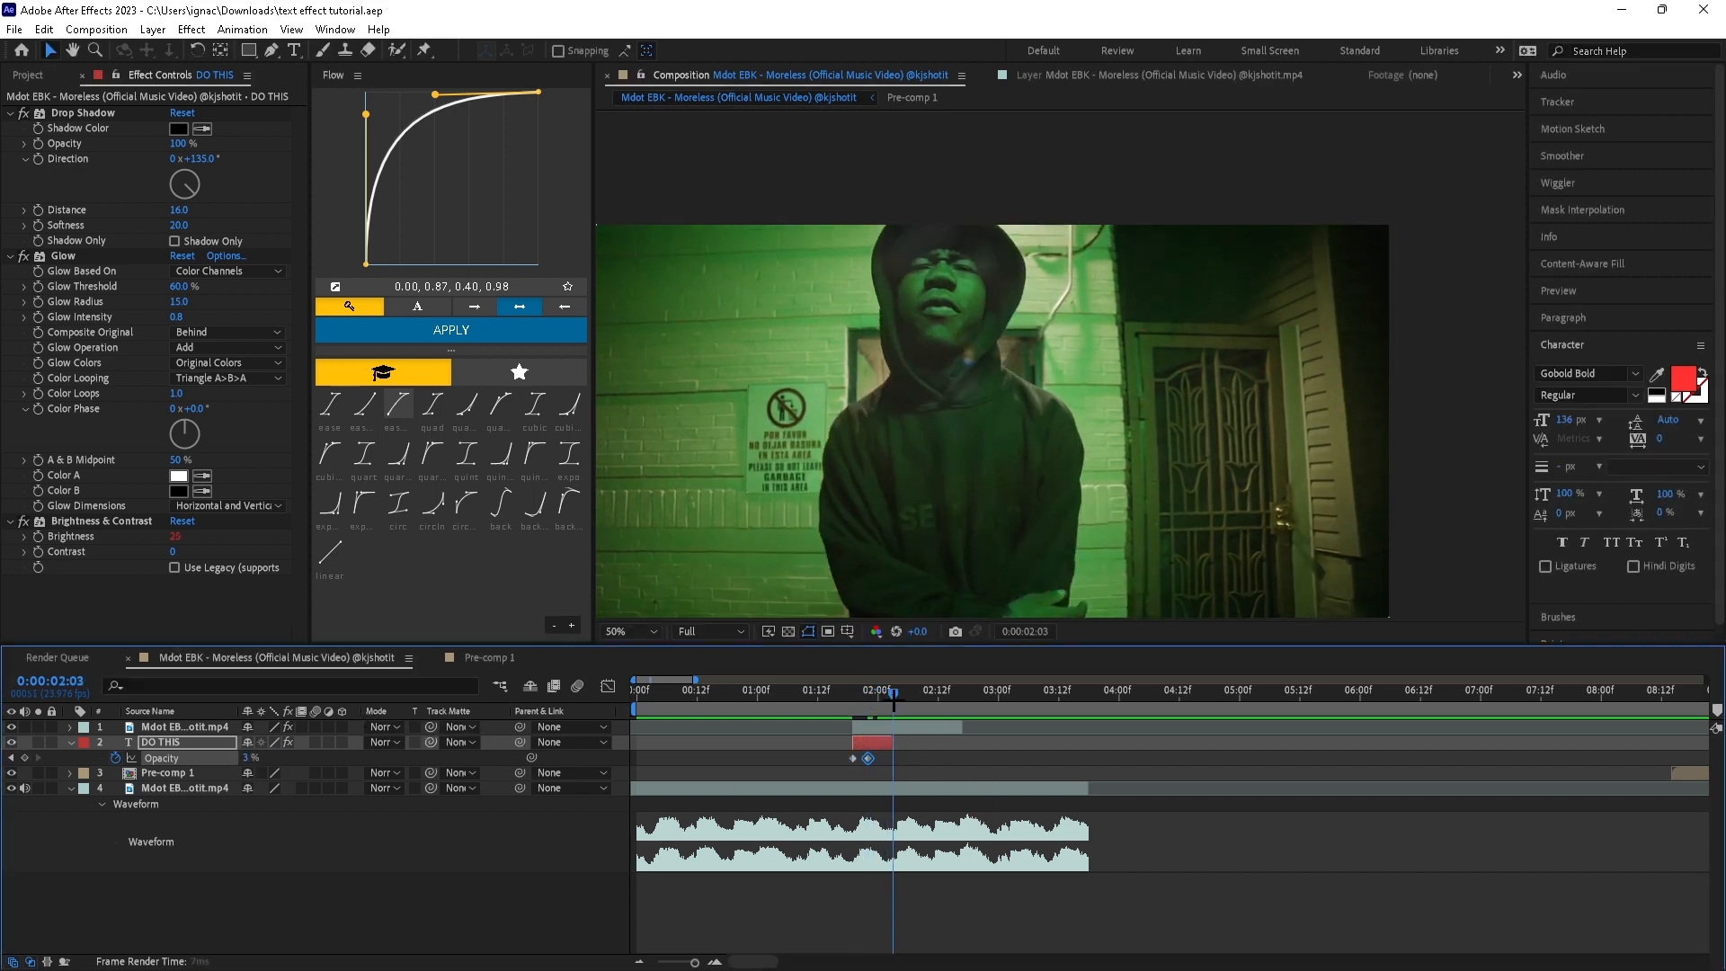
pyautogui.click(906, 741)
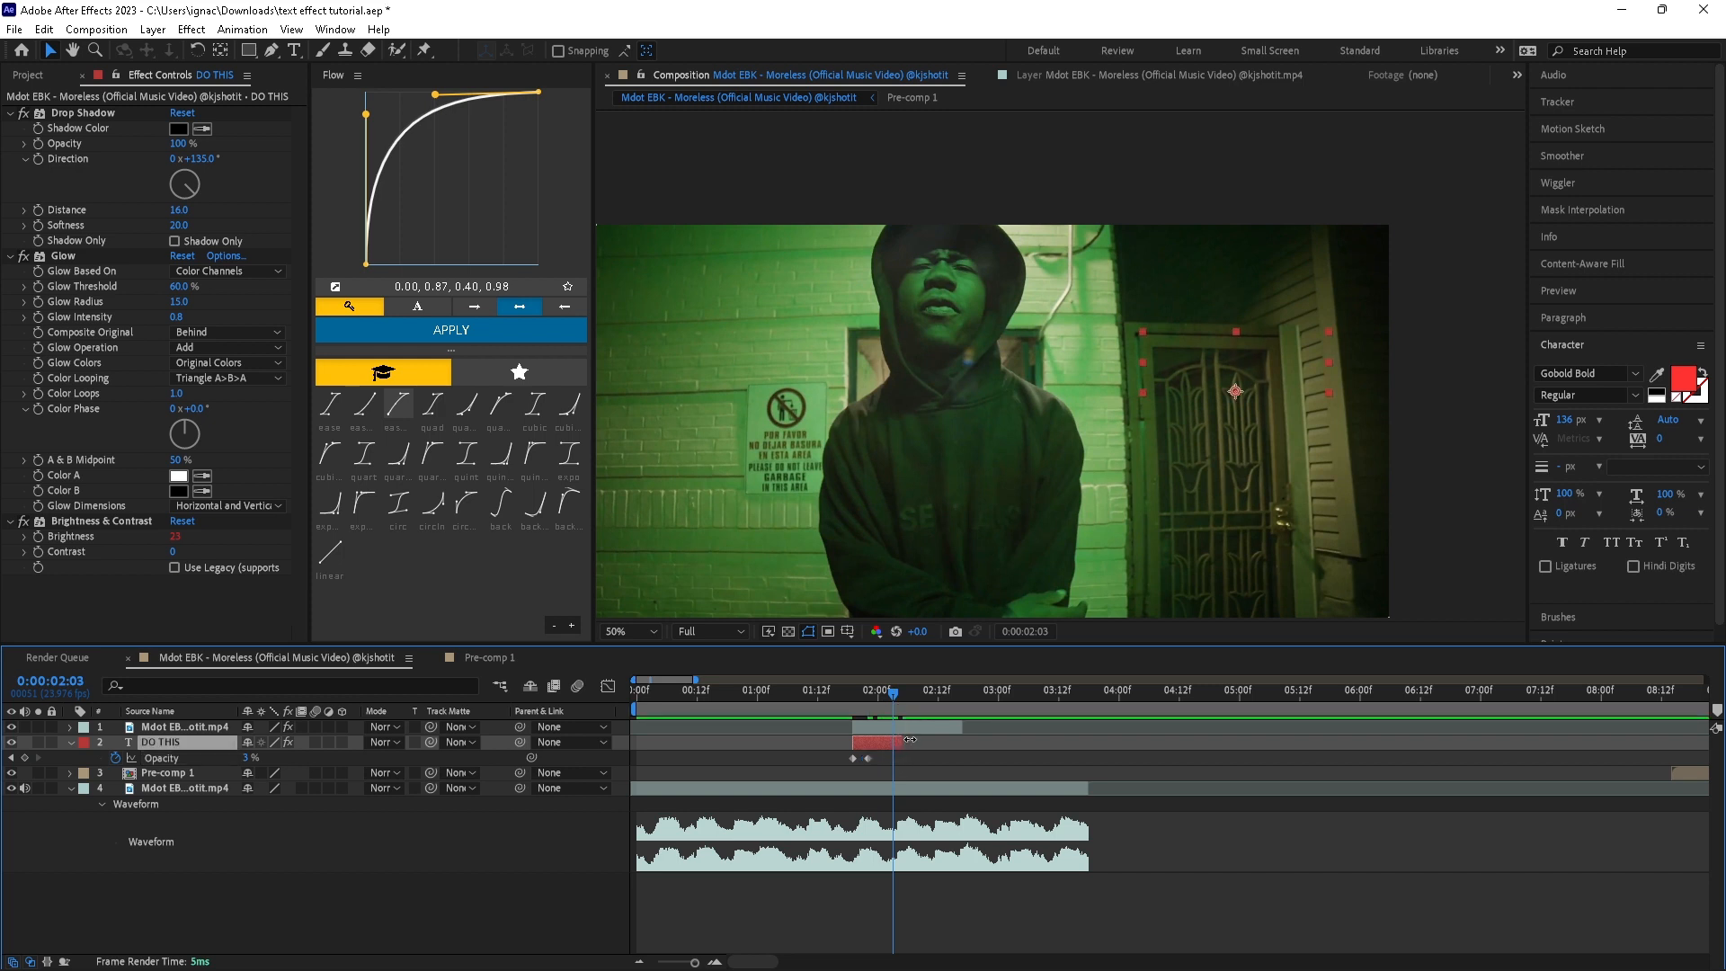
pyautogui.click(25, 758)
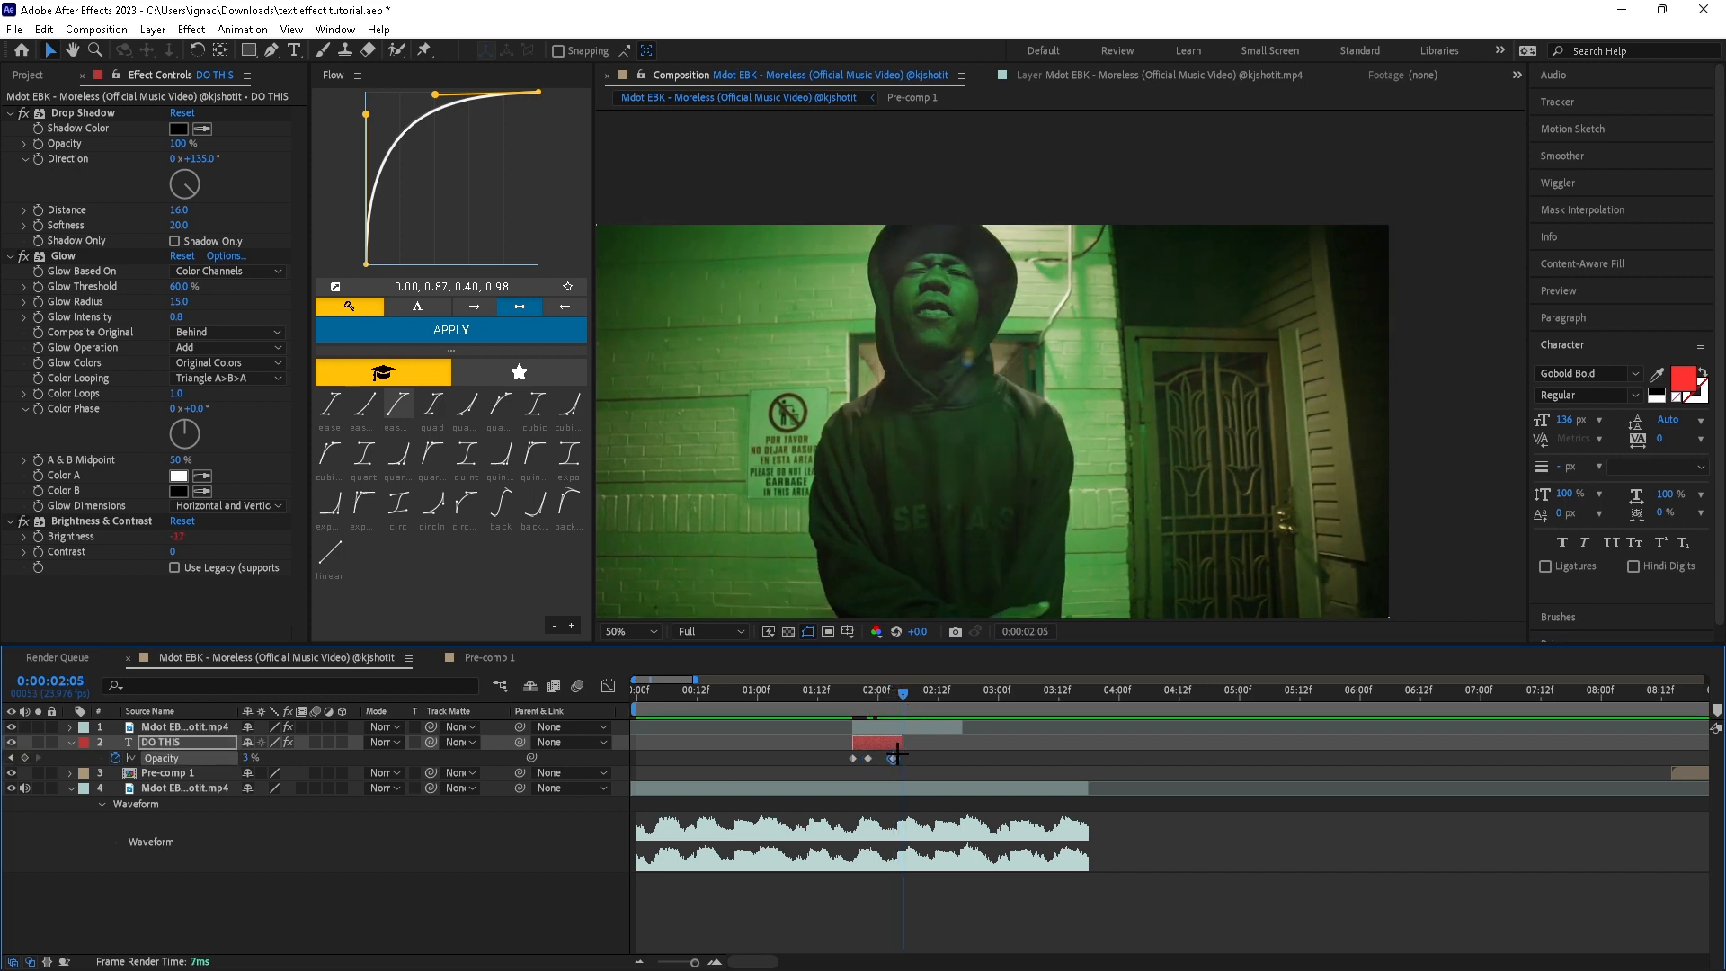
# Add an Opacity keyframe at 0:00:02:06 and set the keyframes at 0:00:01:22 and 0:00:02:03 to 100%
pyautogui.press('pagedown')
pyautogui.press('pagedown')
pyautogui.press('pagedown')
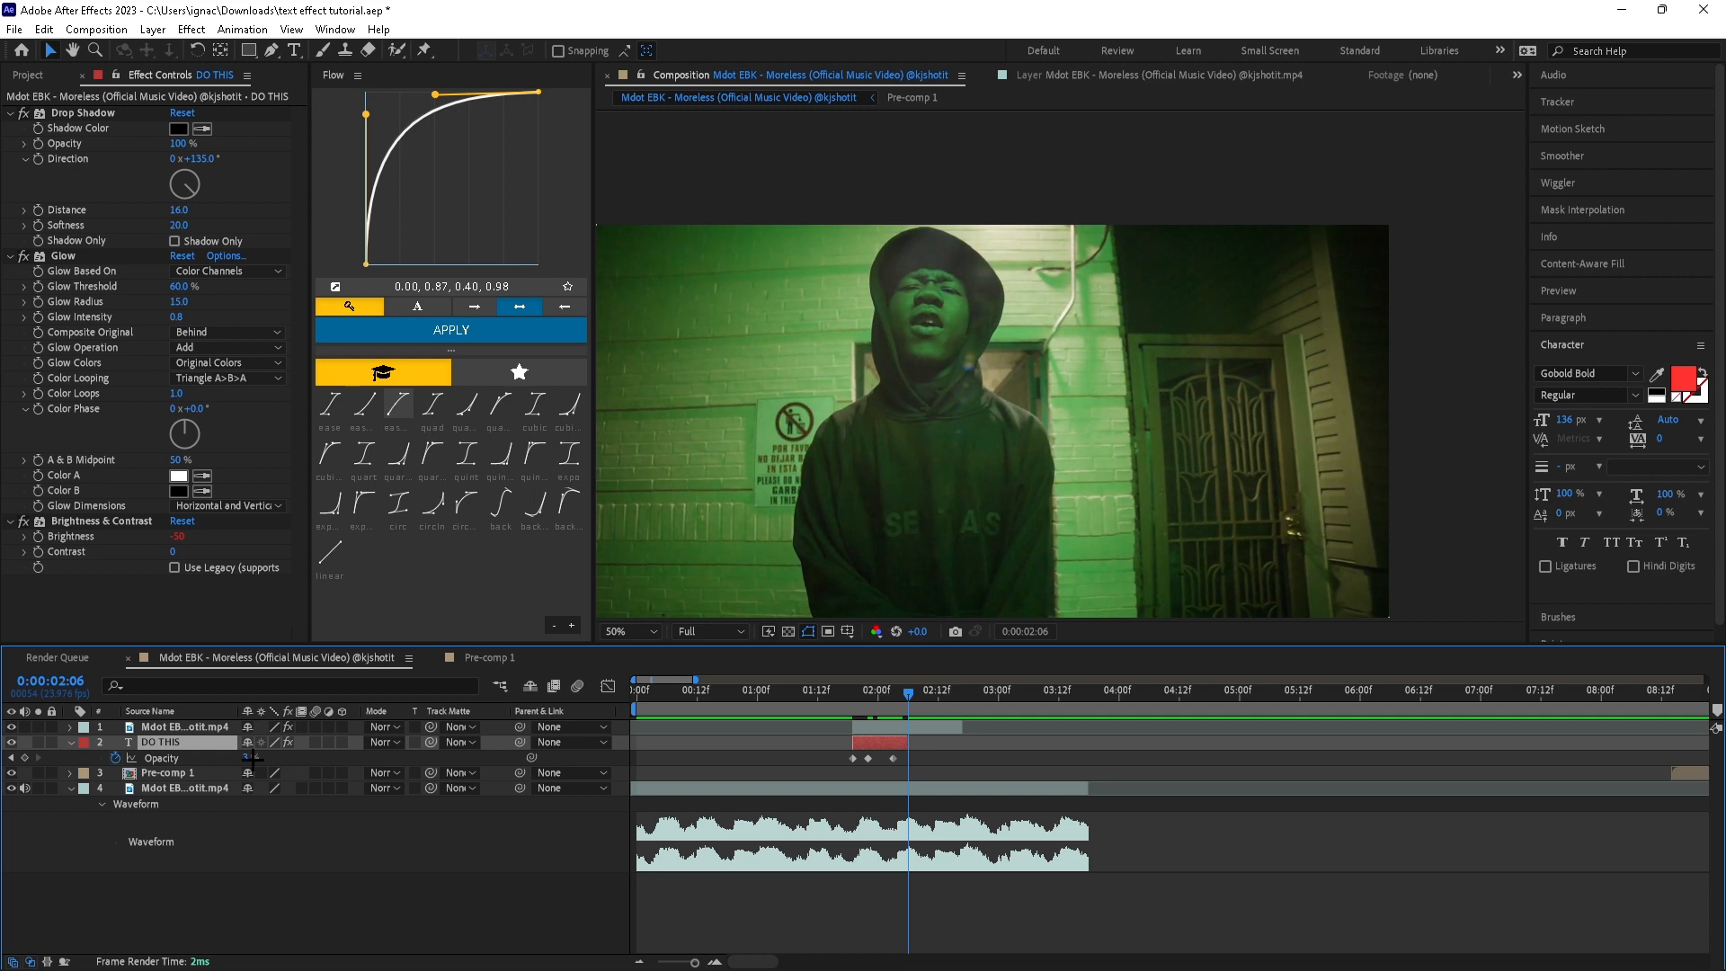
pyautogui.moveTo(253, 761); pyautogui.dragTo(368, 760)
pyautogui.click(869, 696)
pyautogui.moveTo(850, 704); pyautogui.dragTo(887, 705)
pyautogui.moveTo(244, 760); pyautogui.dragTo(360, 759)
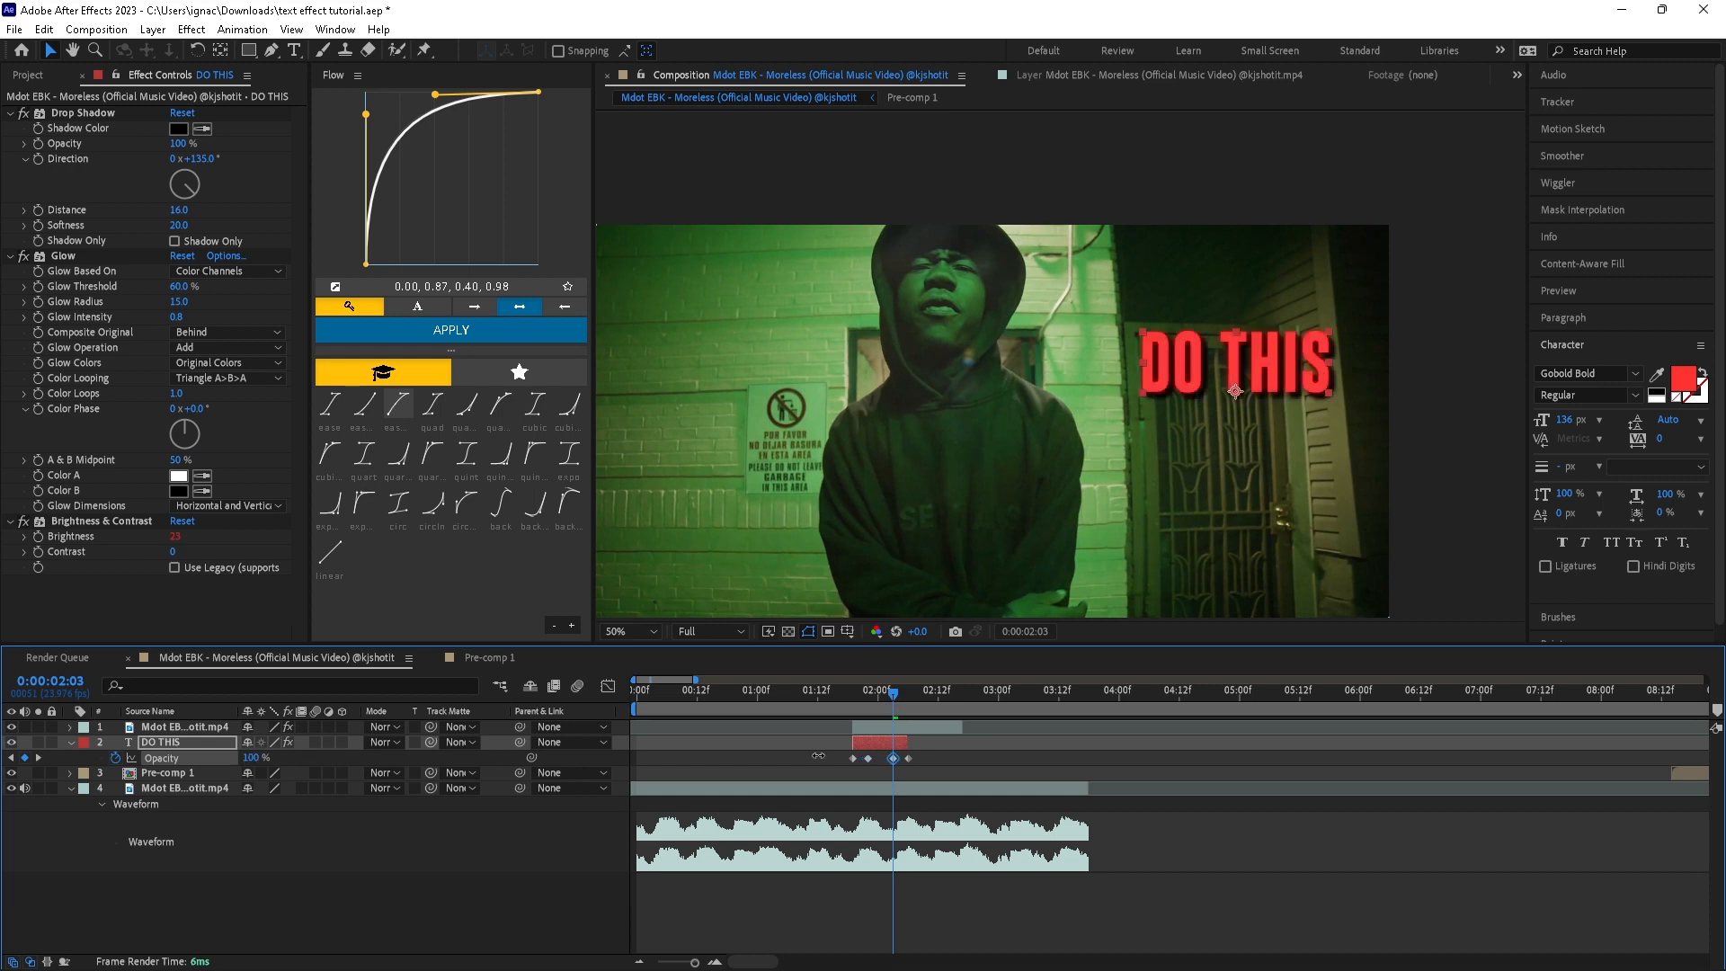
# Play back the section around the DO THIS layer to check the text's opacity fade
pyautogui.moveTo(893, 693); pyautogui.dragTo(926, 694)
pyautogui.click(838, 693)
pyautogui.press('space')
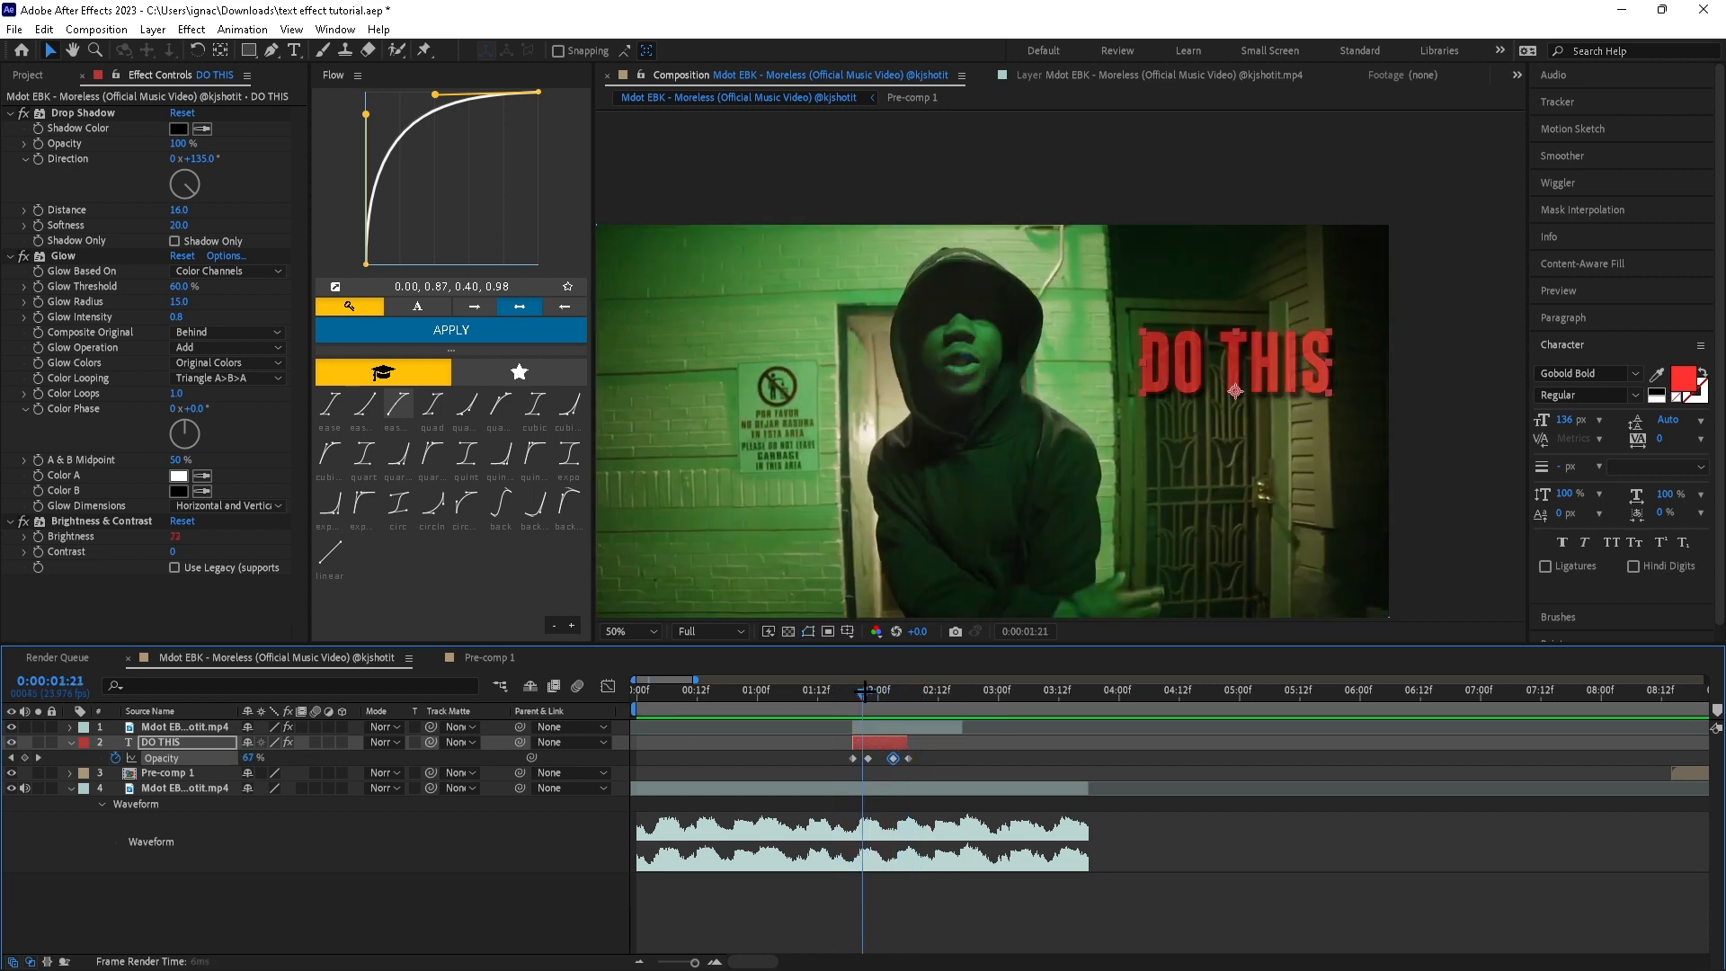
# Set the DO THIS text's Scale to 0% at 0:00:01:19 and enable keyframing for it
pyautogui.click(852, 693)
pyautogui.hotkey('ctrl', 'space')
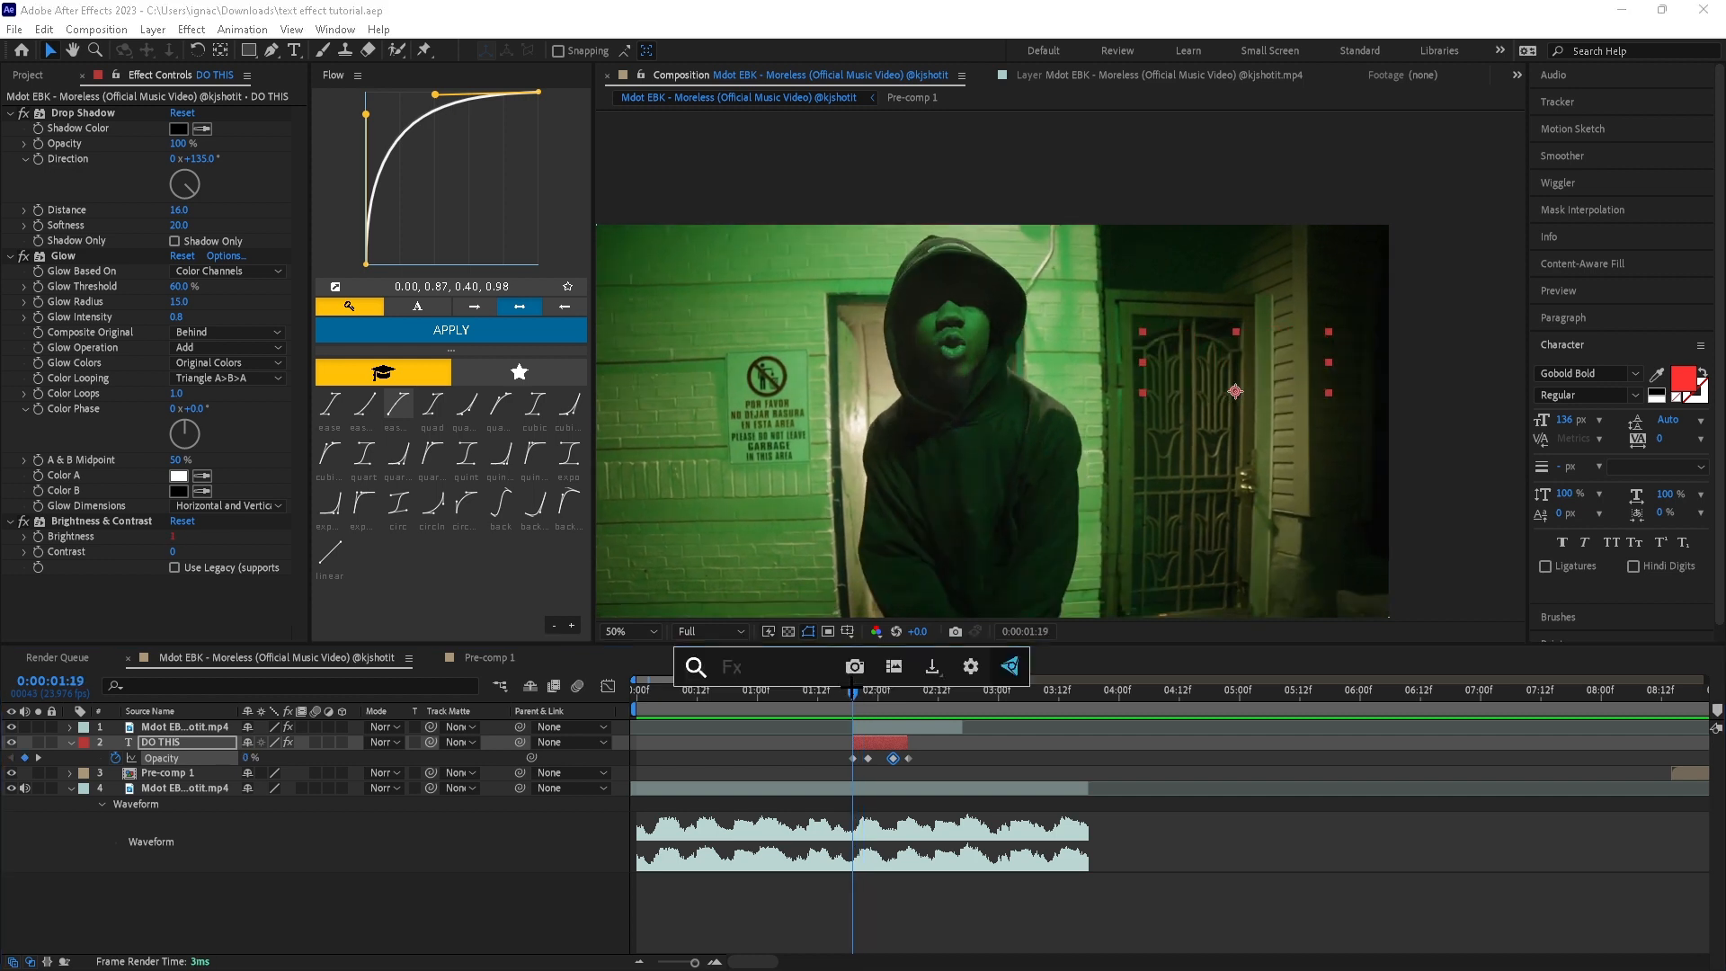
pyautogui.press('Escape')
pyautogui.press('s')
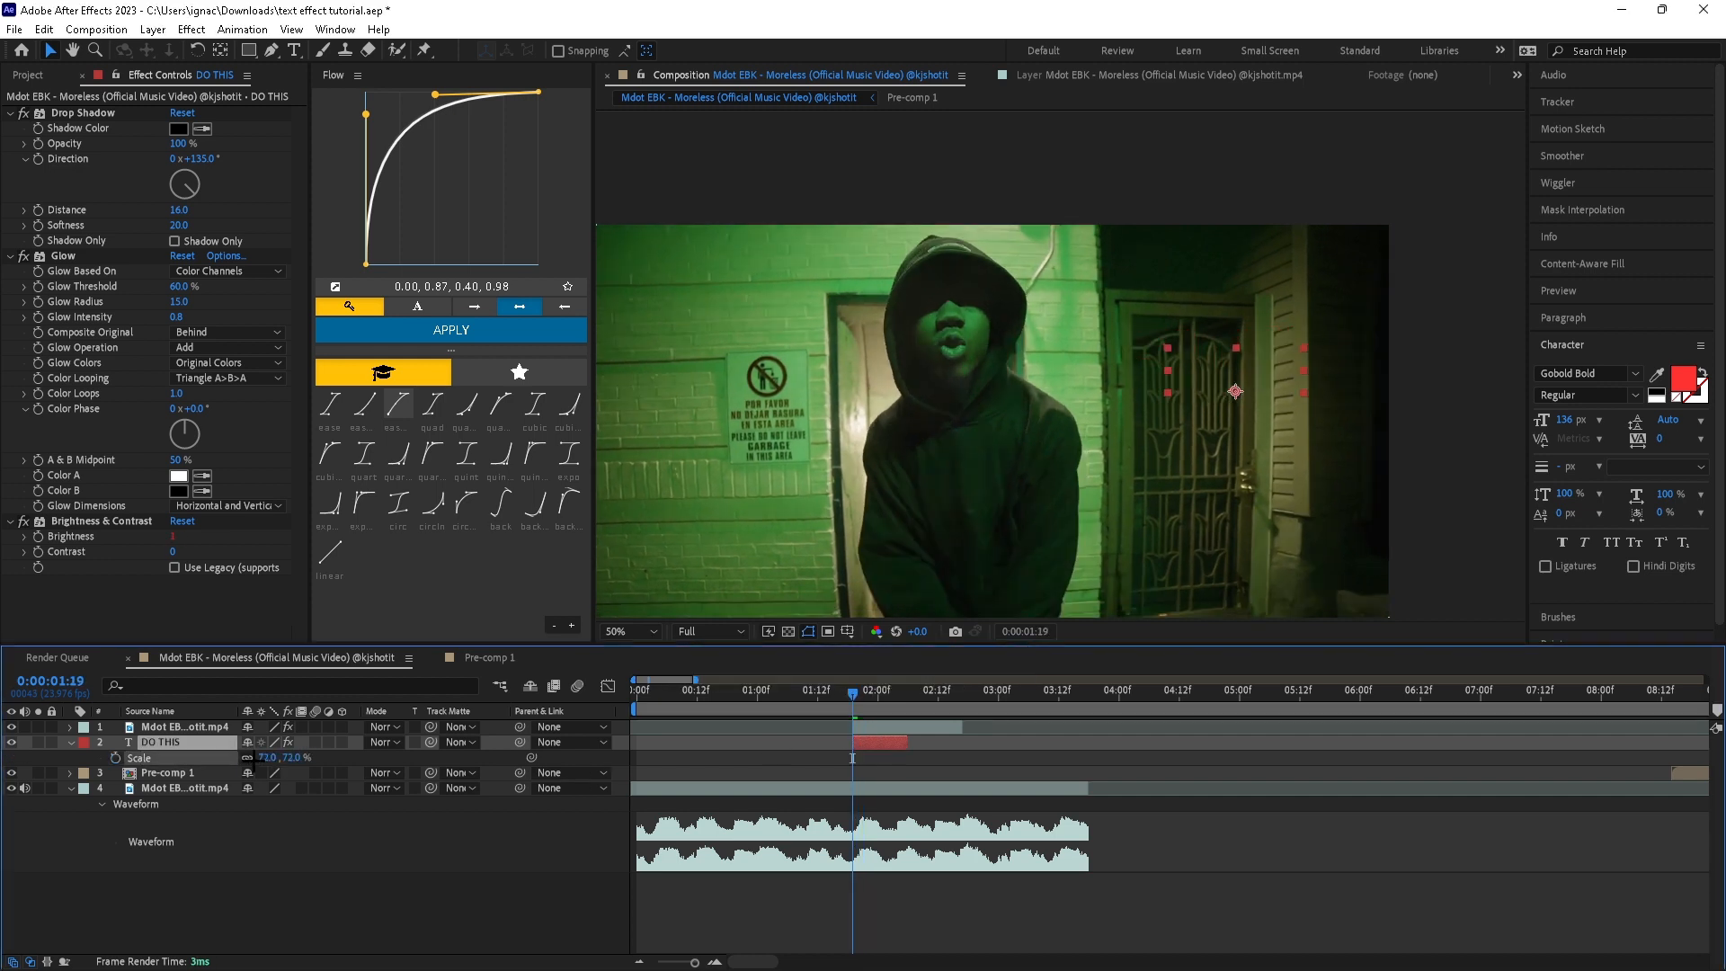
pyautogui.moveTo(271, 763); pyautogui.dragTo(95, 759)
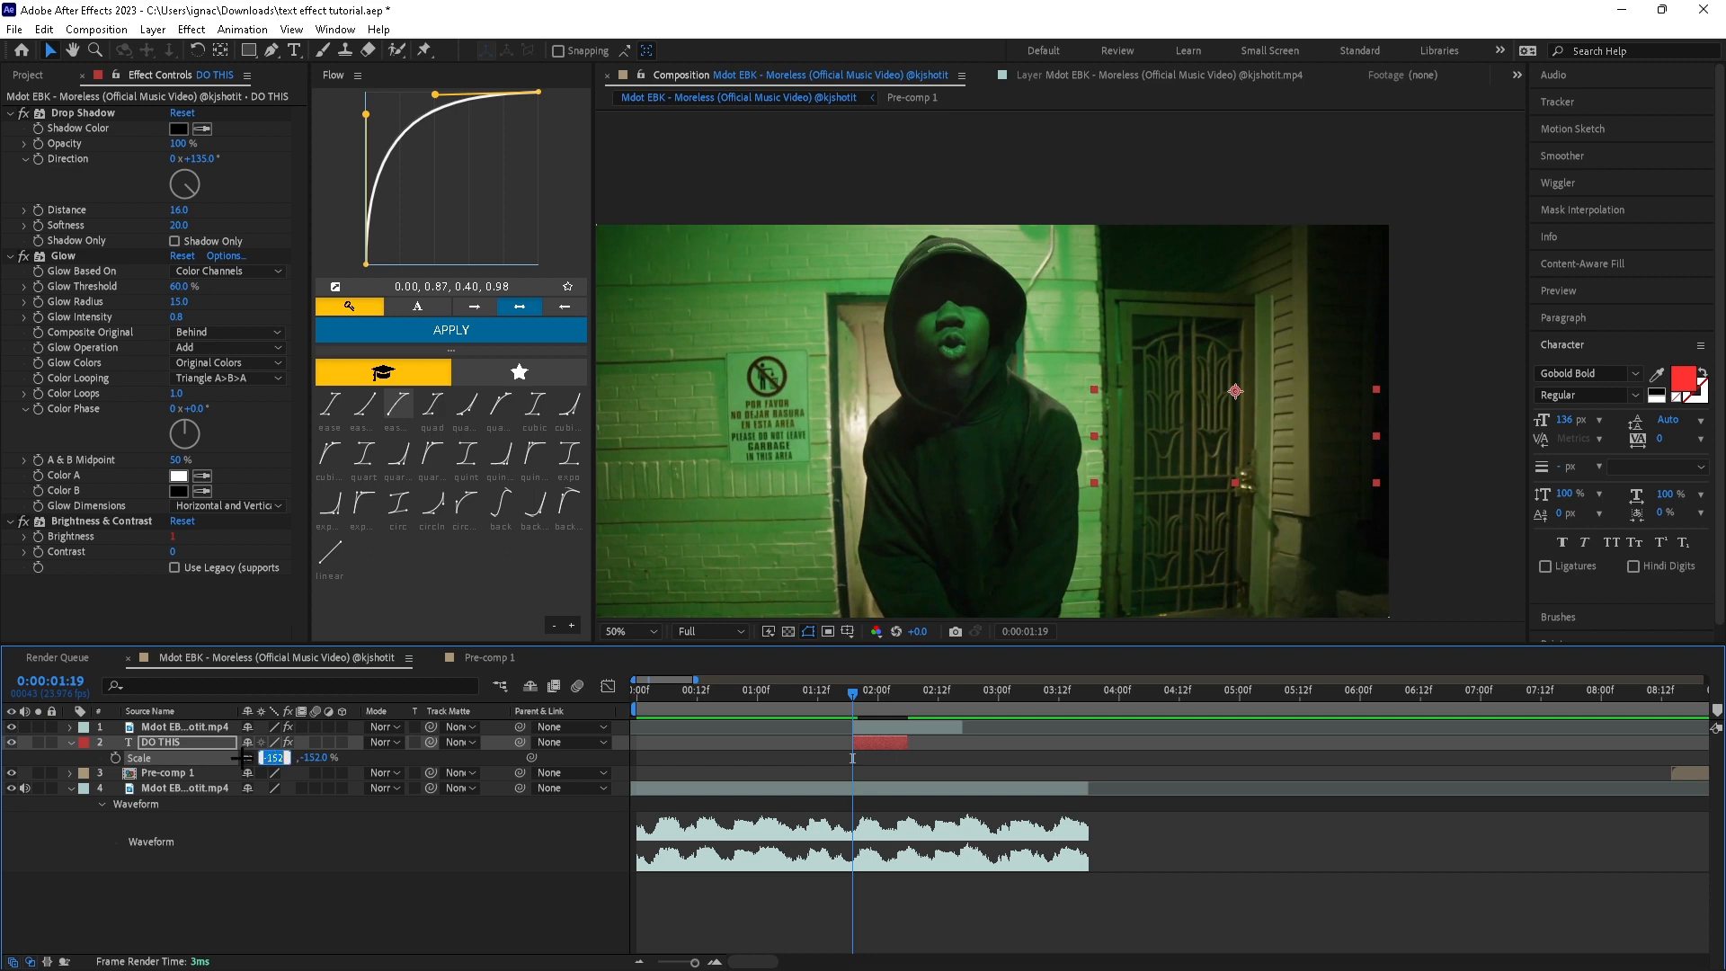
pyautogui.write('0')
pyautogui.click(115, 758)
# Show the text layer's keyframed properties and set its Scale to 100% at 0:00:01:22
pyautogui.press('pagedown')
pyautogui.press('pagedown')
pyautogui.press('pagedown')
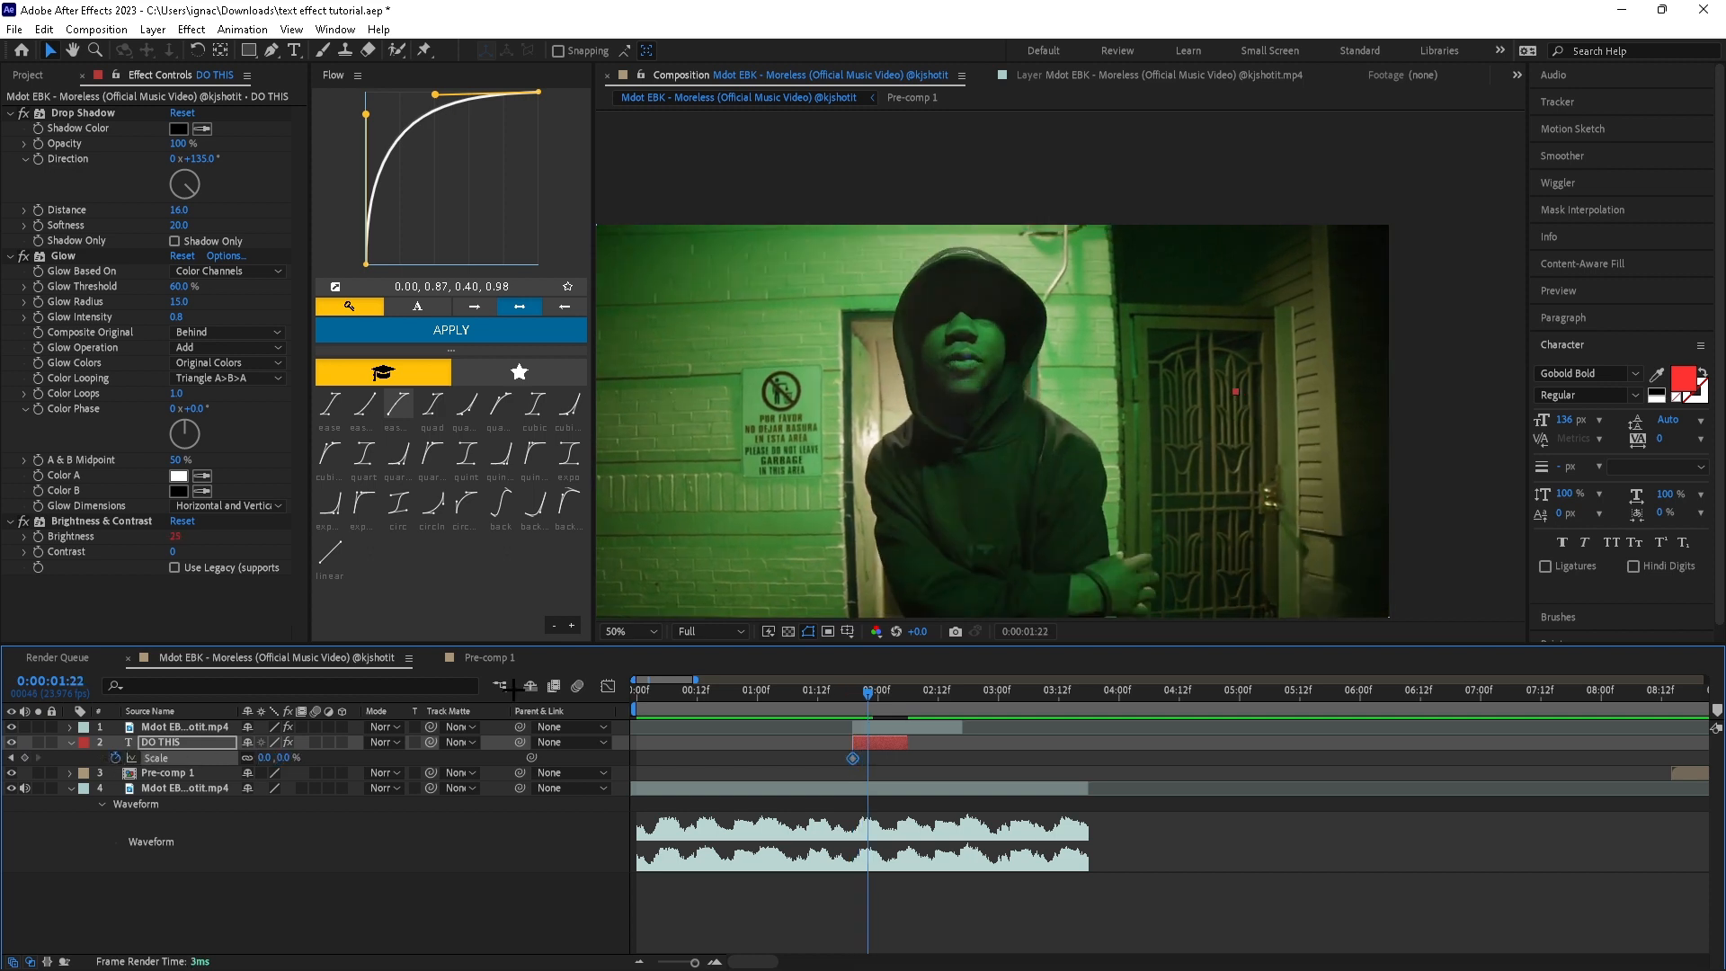
pyautogui.press('pagedown')
pyautogui.press('u')
pyautogui.press('u')
pyautogui.press('u')
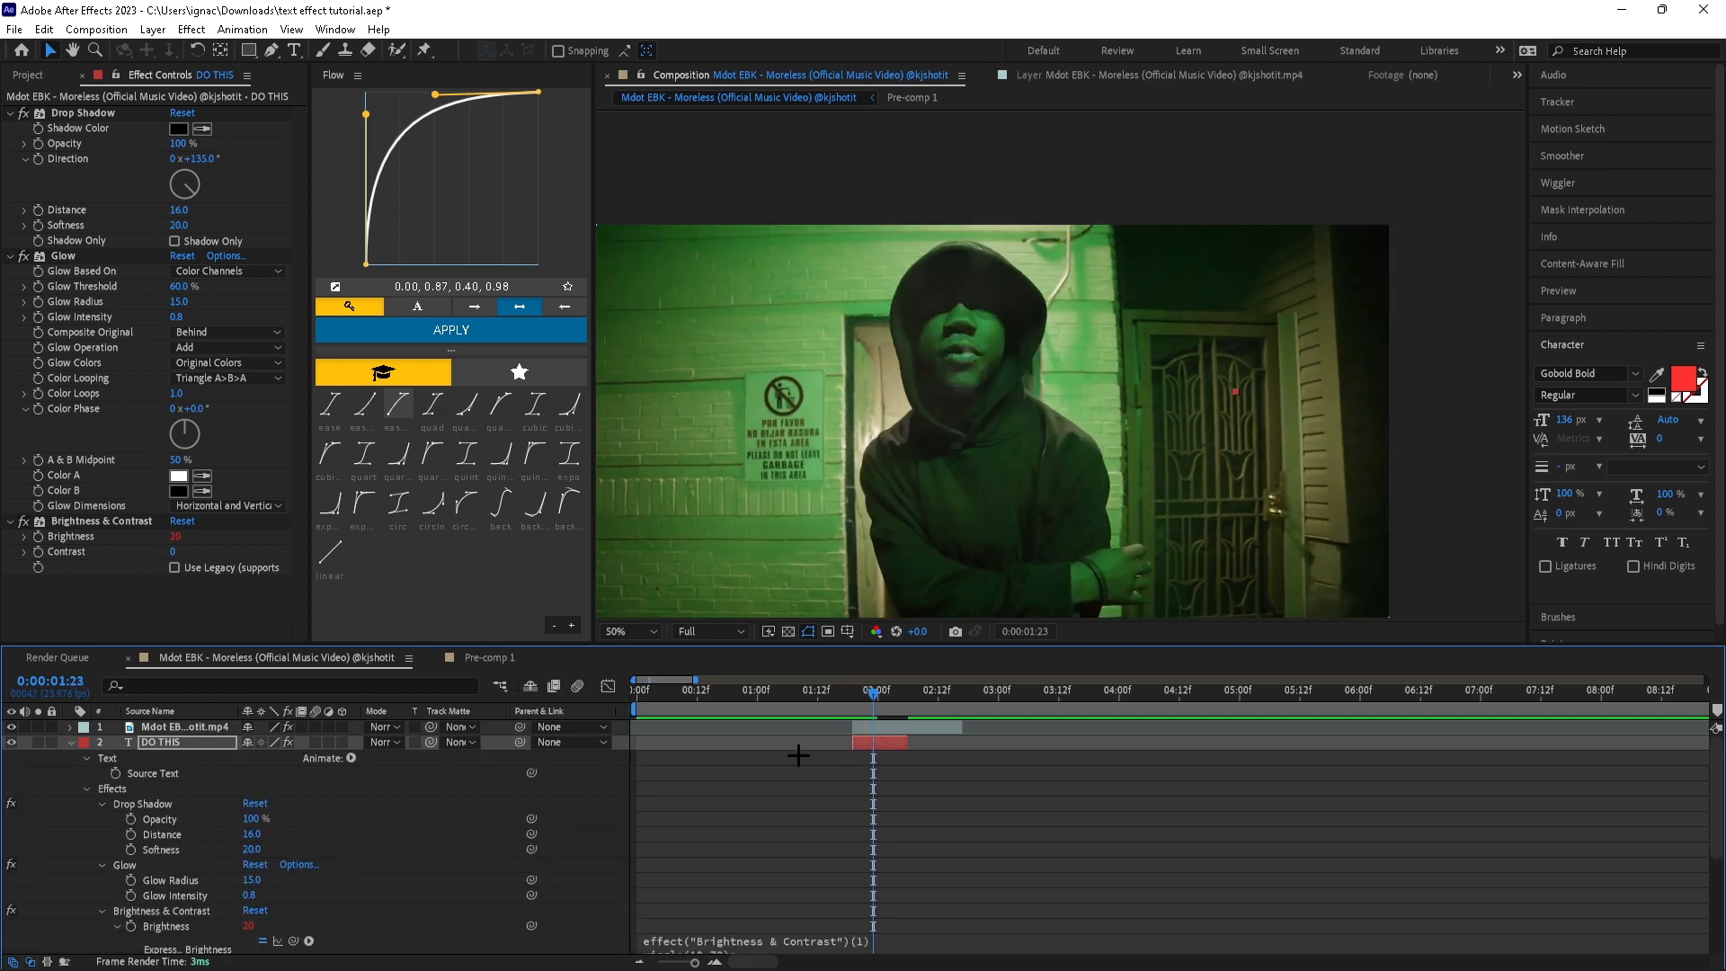
pyautogui.click(869, 748)
pyautogui.press('u')
pyautogui.press('u')
pyautogui.press('u')
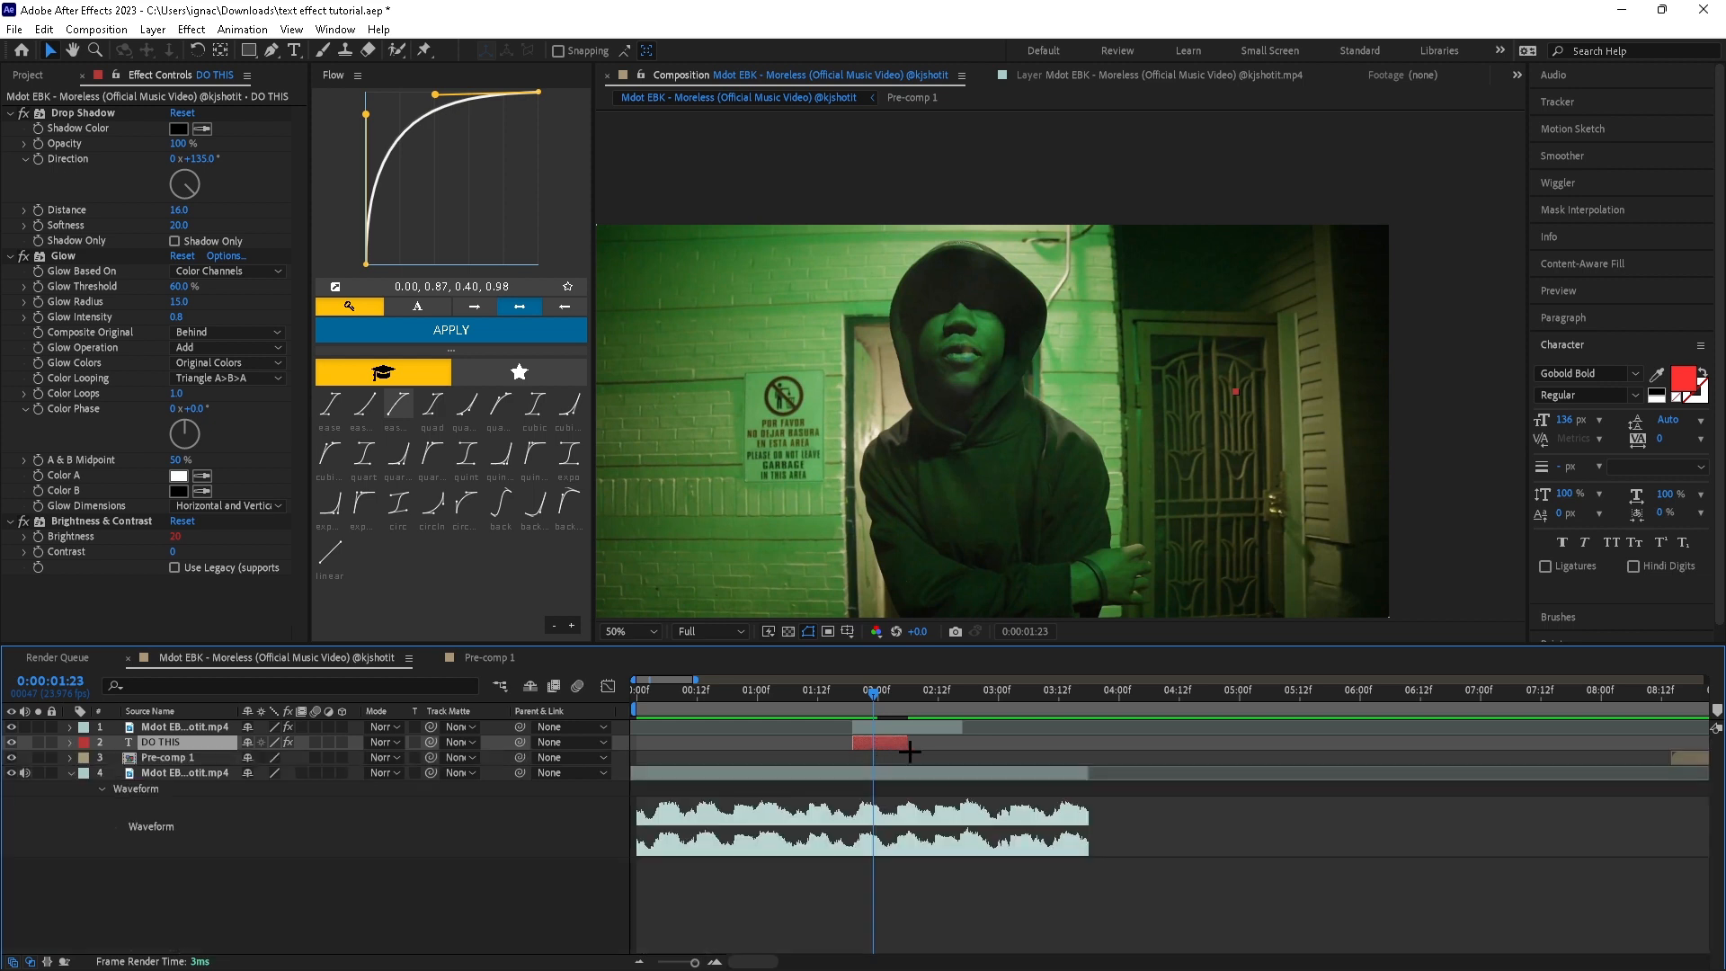
pyautogui.press('u')
pyautogui.press('pageup')
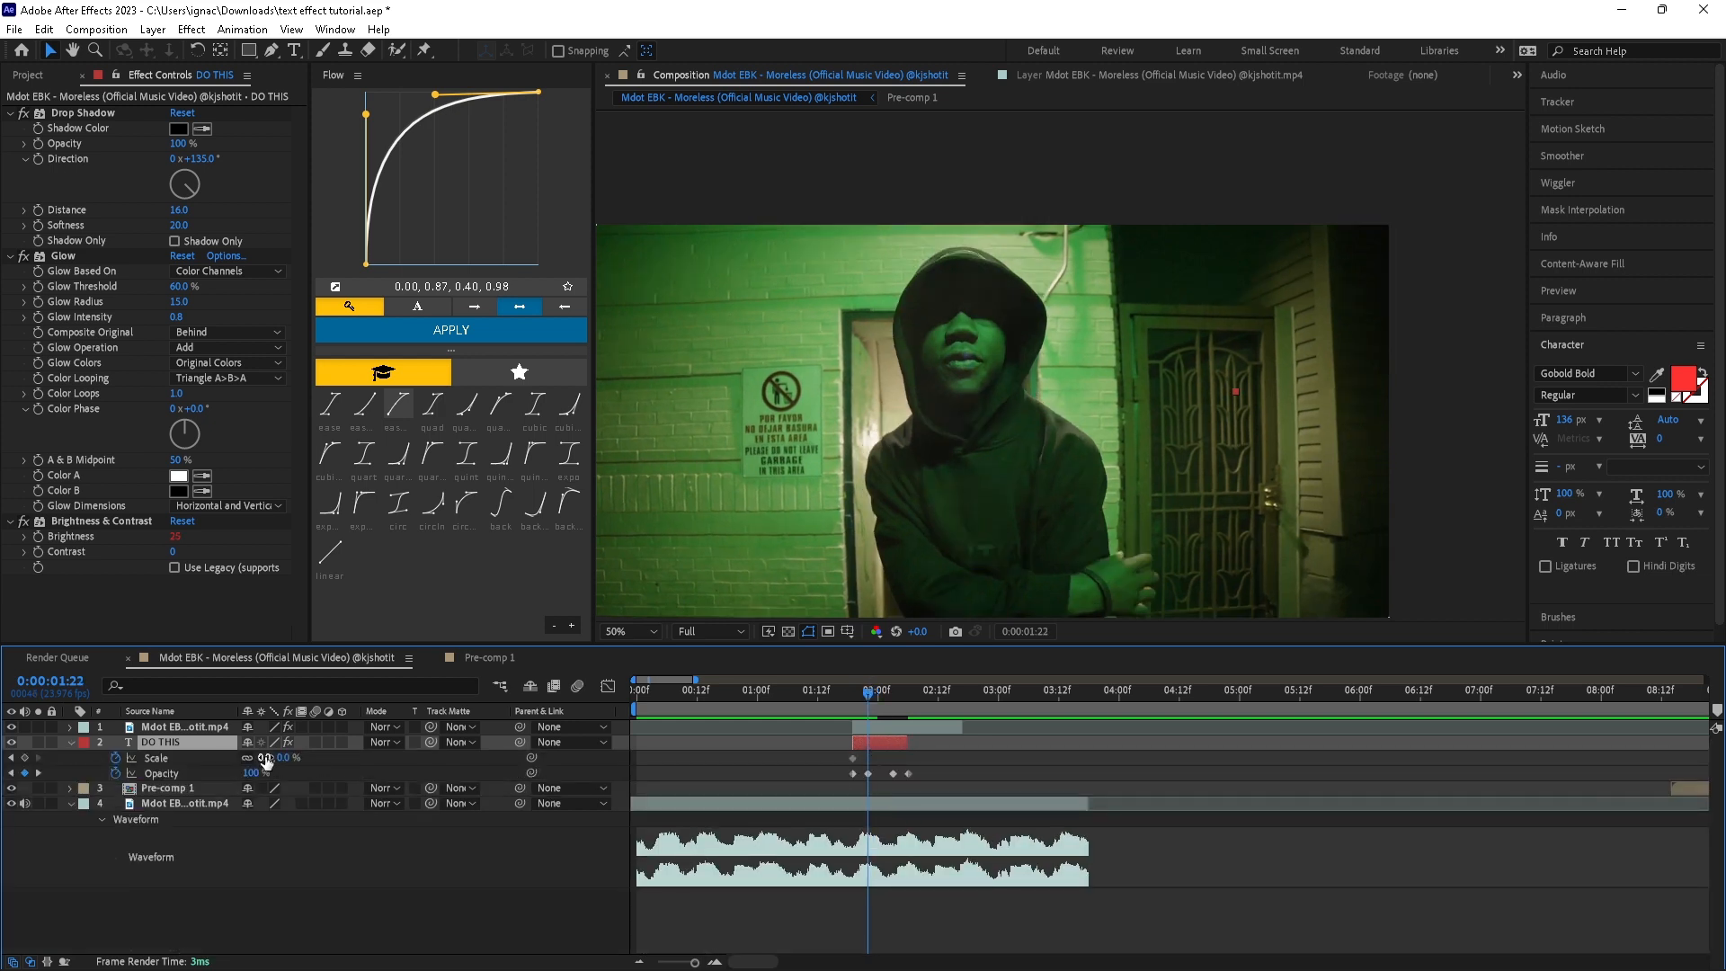
pyautogui.press('Return')
# Add a Scale keyframe of 110% at 0:00:02:03 and shift it to the layer's end at 0:00:02:06
pyautogui.click(892, 692)
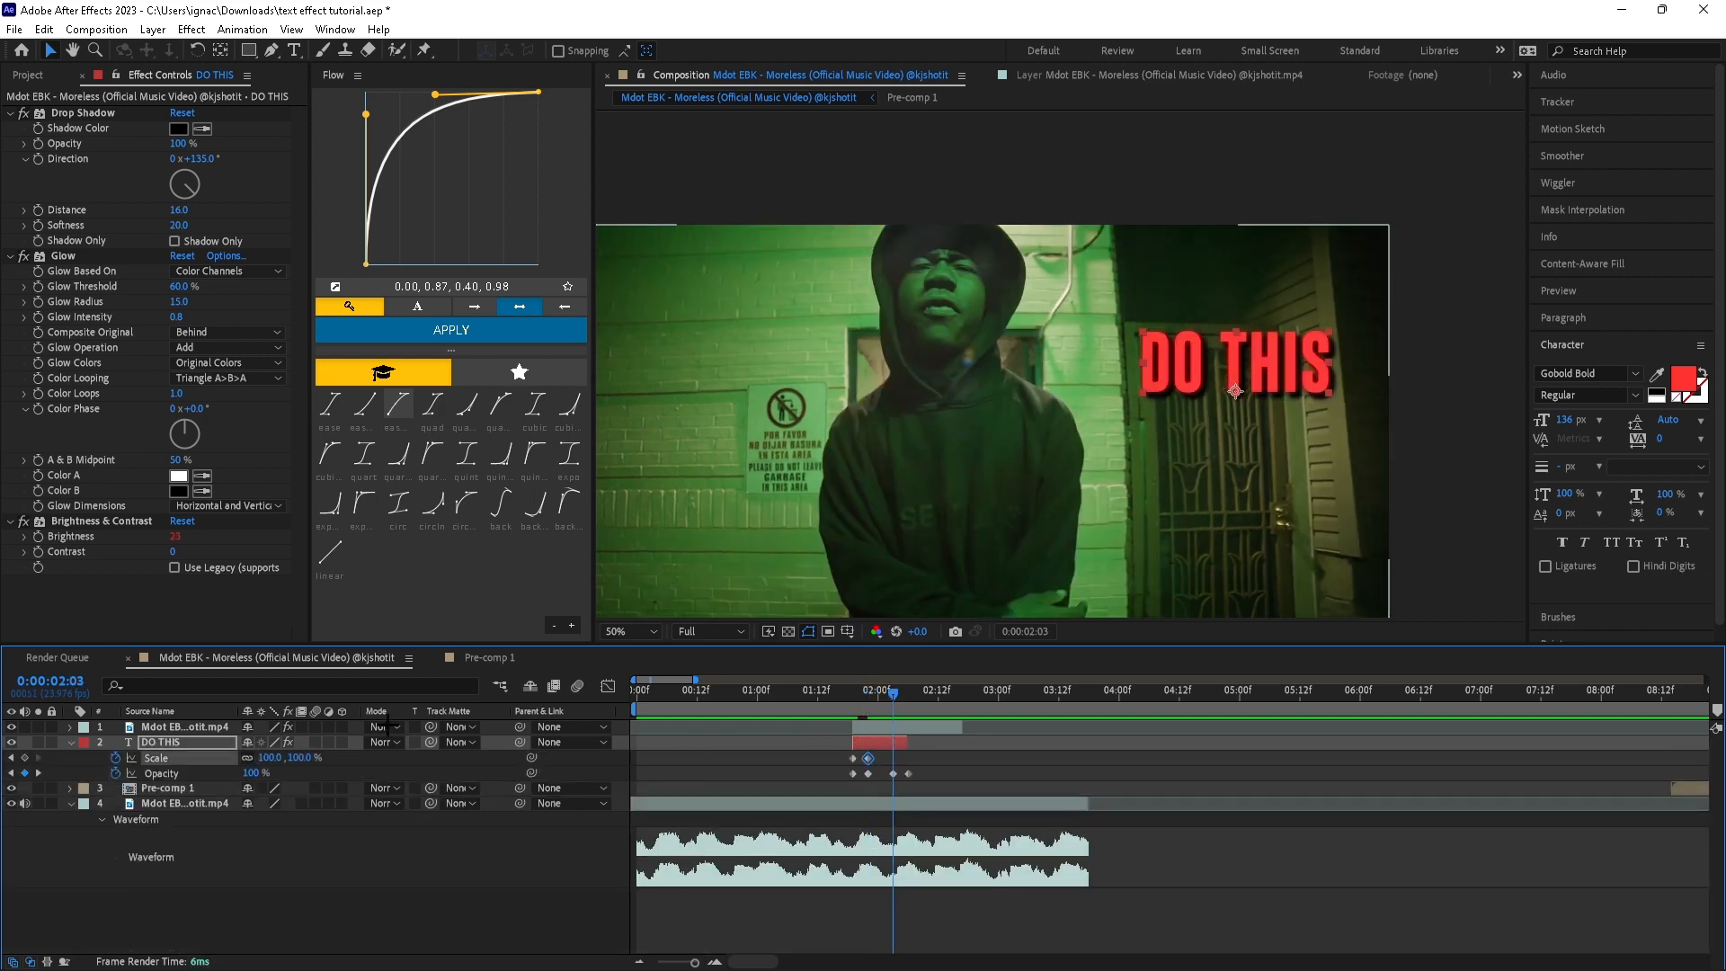
pyautogui.hotkey('ctrl', 's')
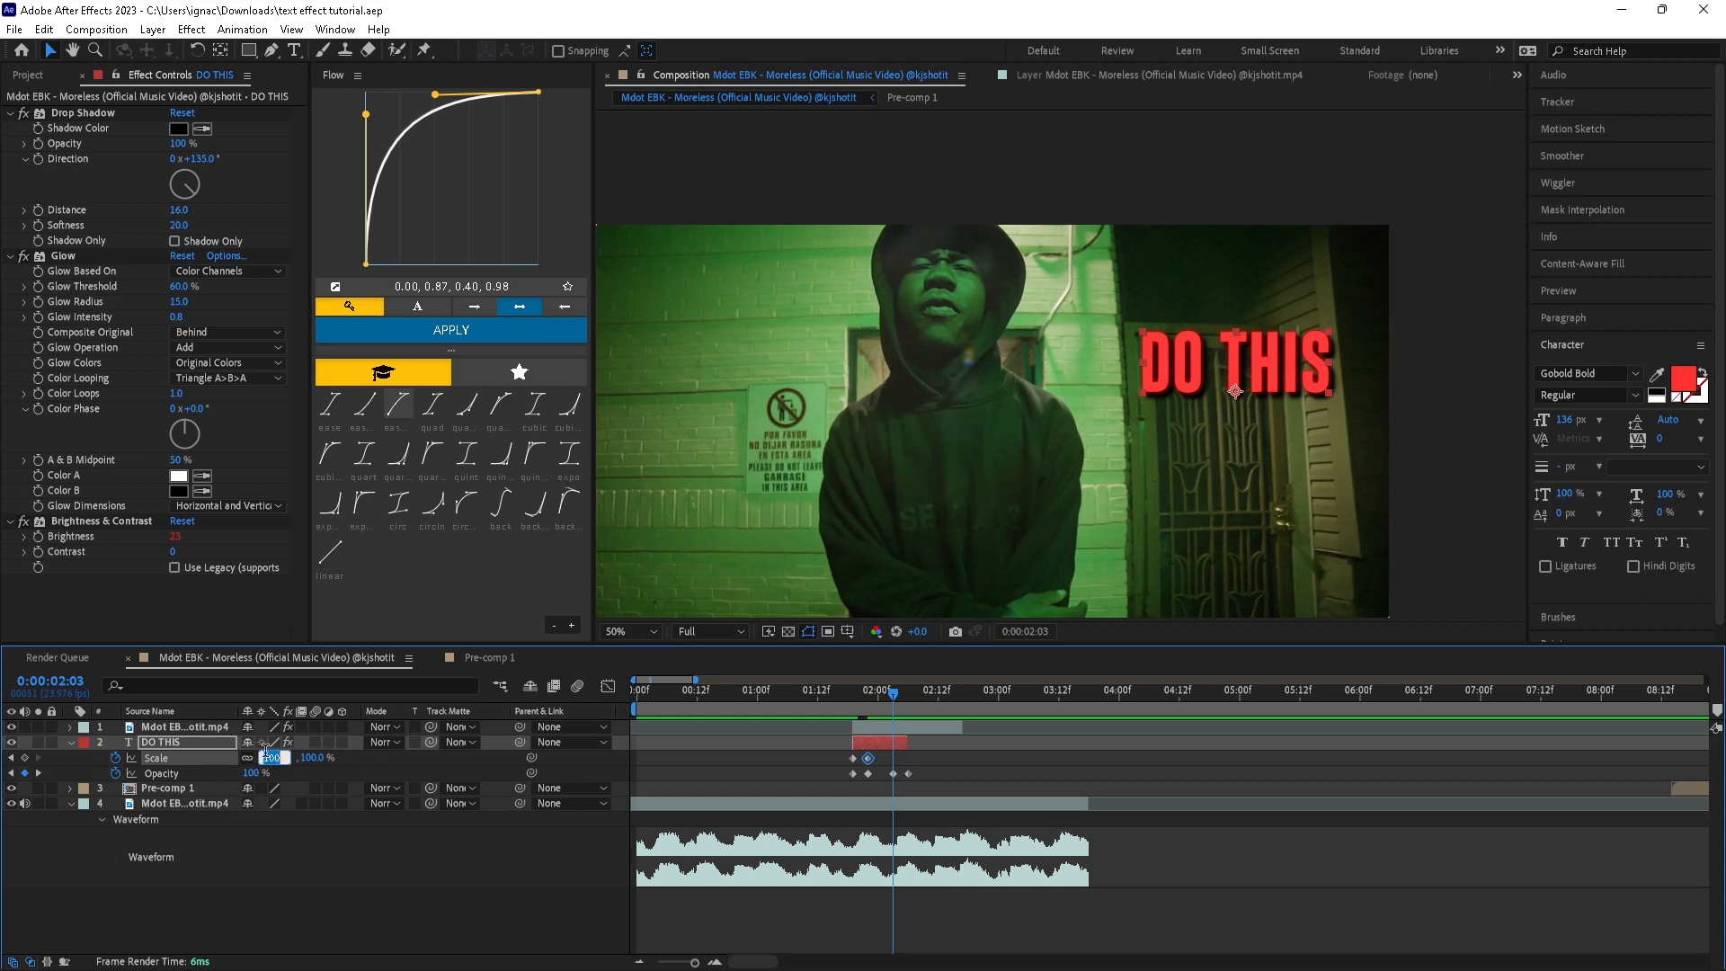
pyautogui.write('110')
pyautogui.press('Return')
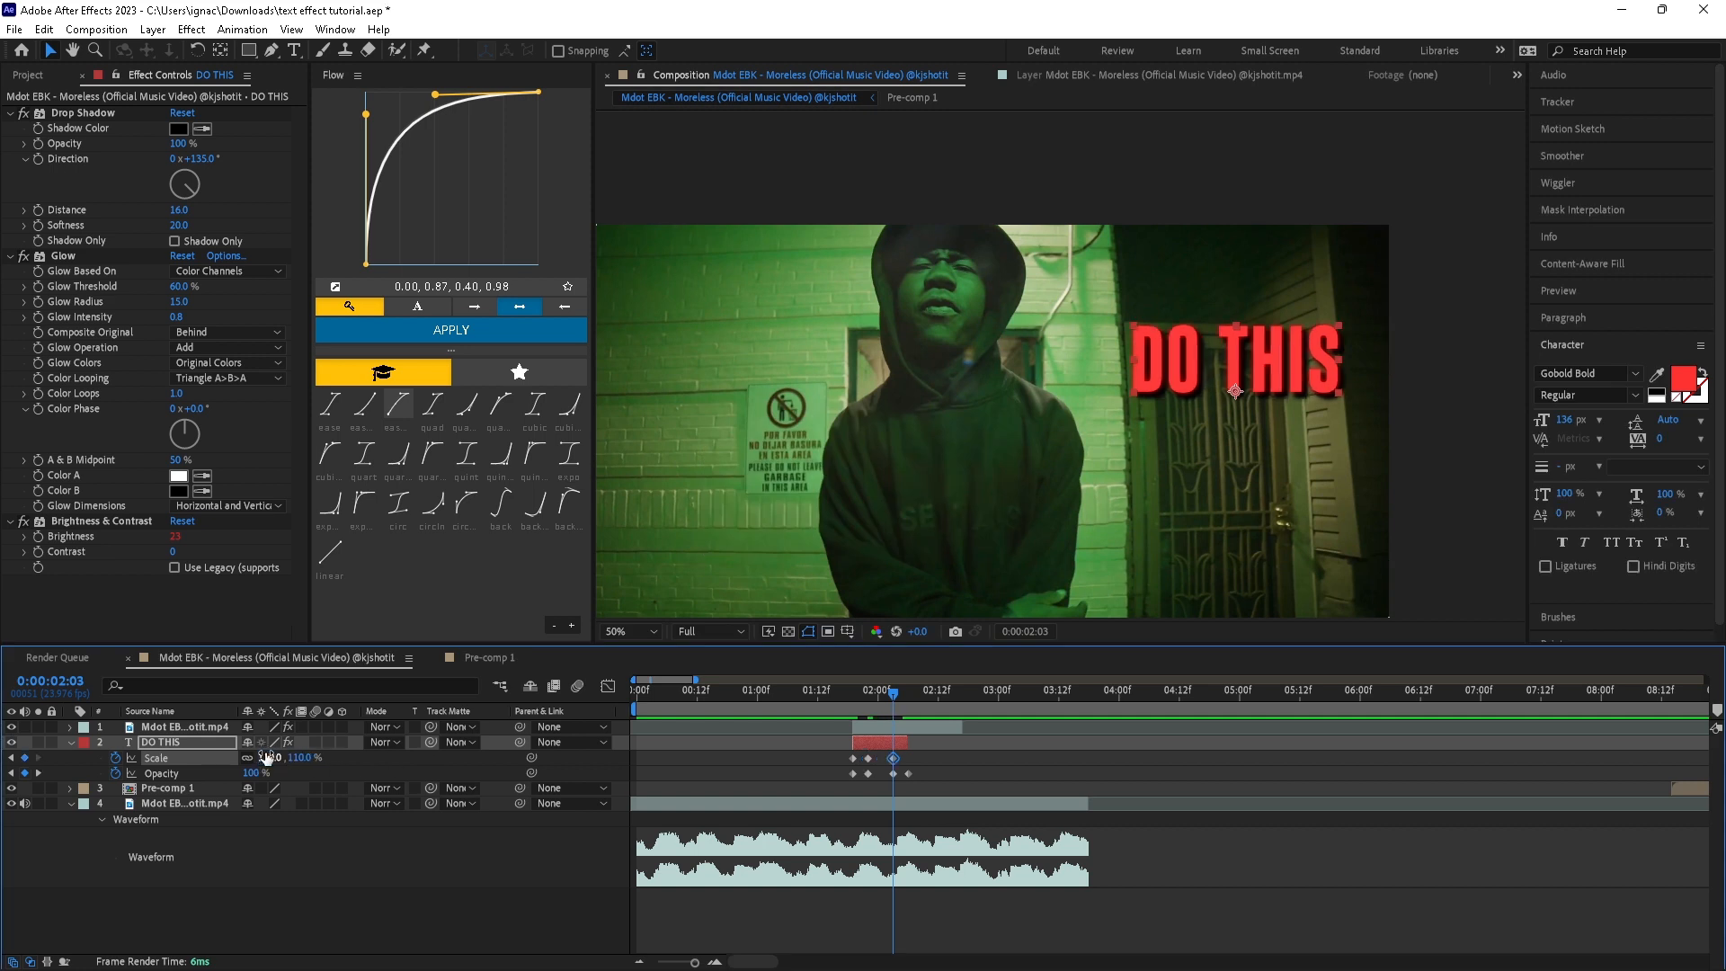
pyautogui.doubleClick(907, 759)
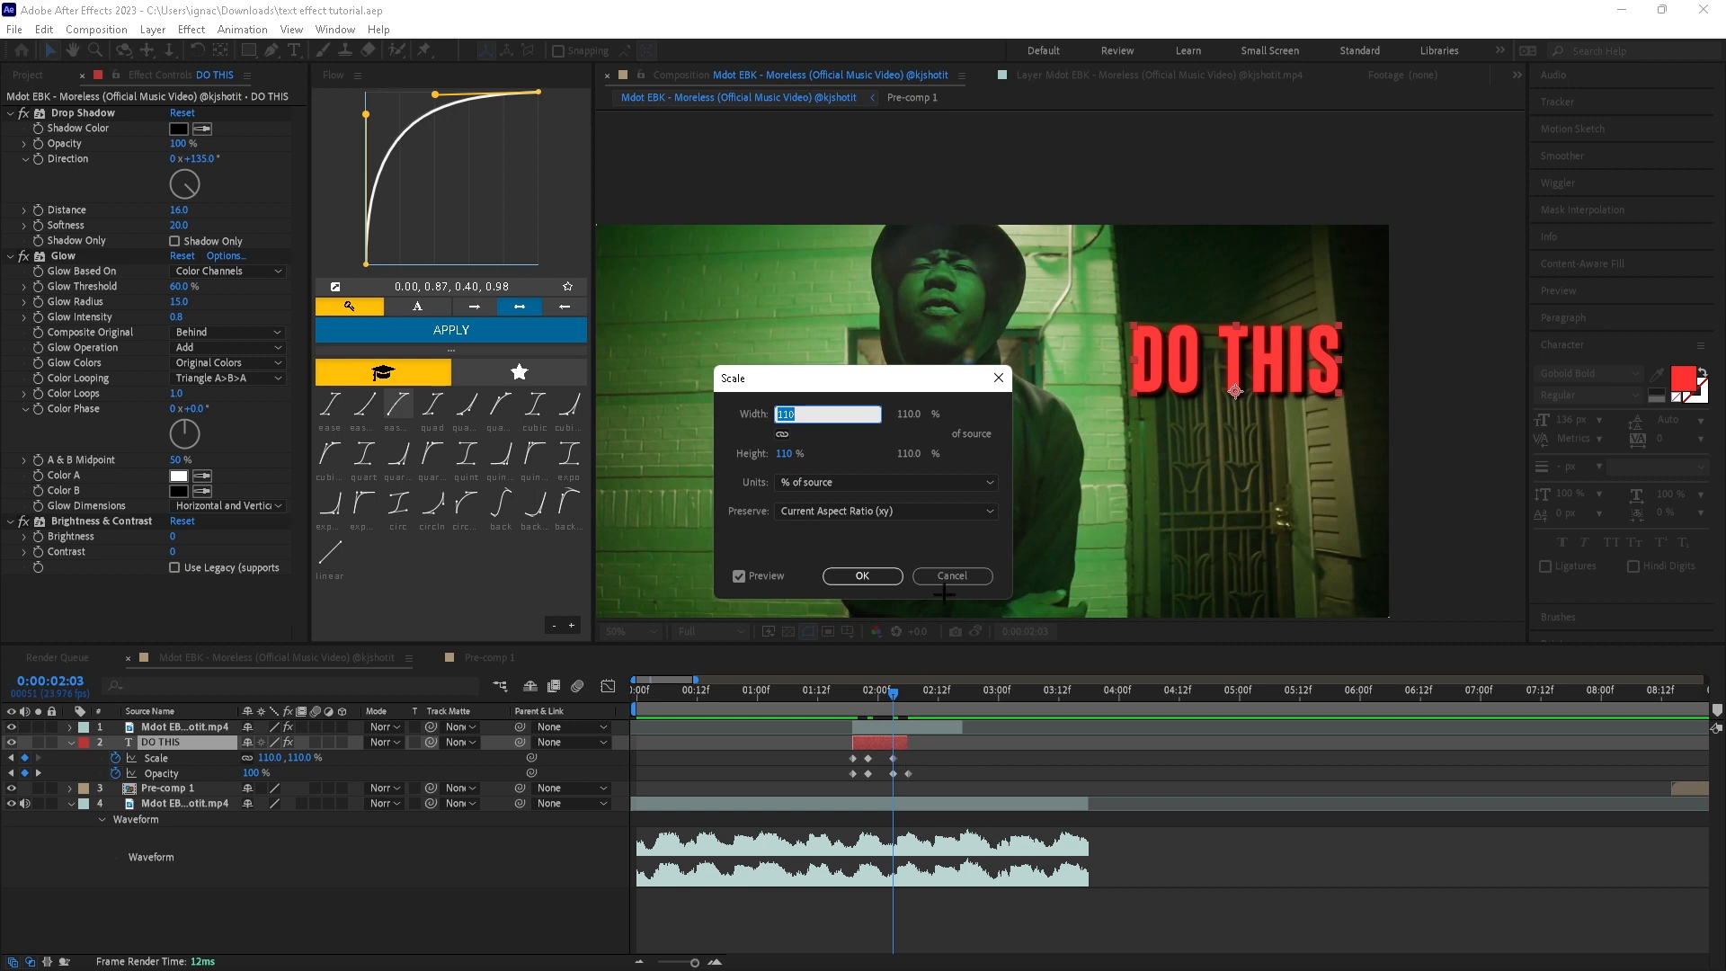
pyautogui.click(948, 576)
pyautogui.moveTo(892, 757); pyautogui.dragTo(907, 758)
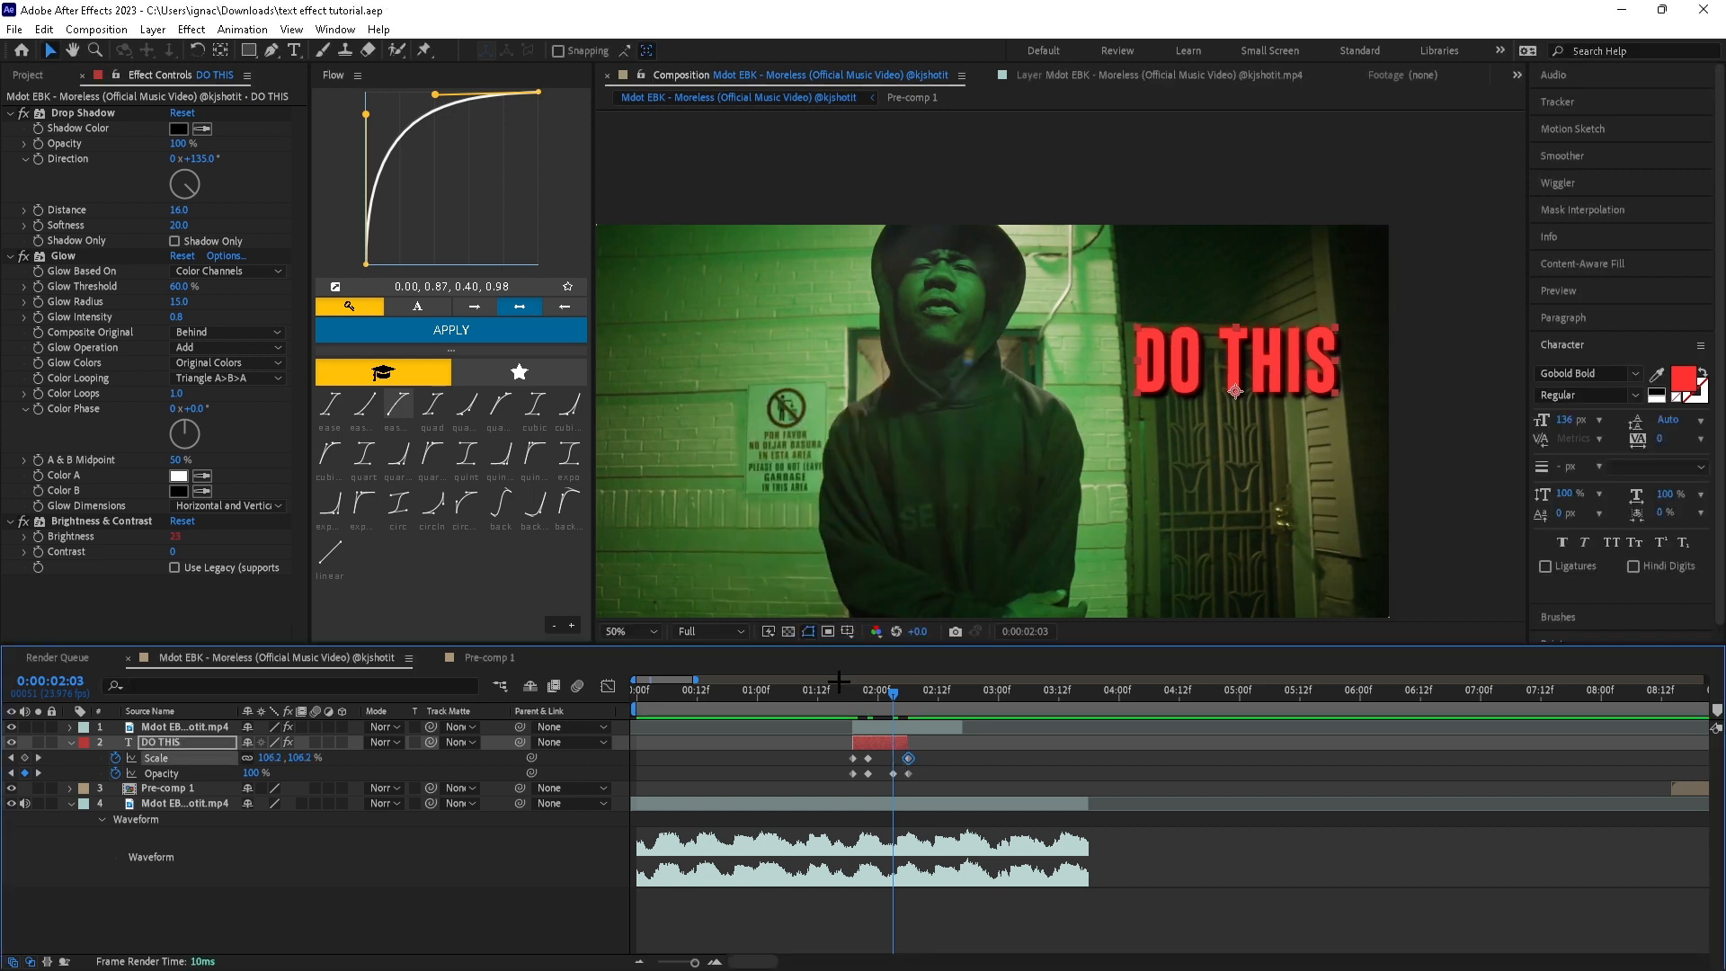
# Keyframe the text's Position at 0:00:01:19 and move the text onto the subject's shoulder at about 1160, 398
pyautogui.moveTo(845, 699)
pyautogui.mouseDown()
pyautogui.moveTo(908, 715)
pyautogui.moveTo(818, 719)
pyautogui.moveTo(859, 717)
pyautogui.moveTo(820, 710)
pyautogui.moveTo(856, 699)
pyautogui.moveTo(866, 712)
pyautogui.moveTo(851, 710)
pyautogui.mouseUp()
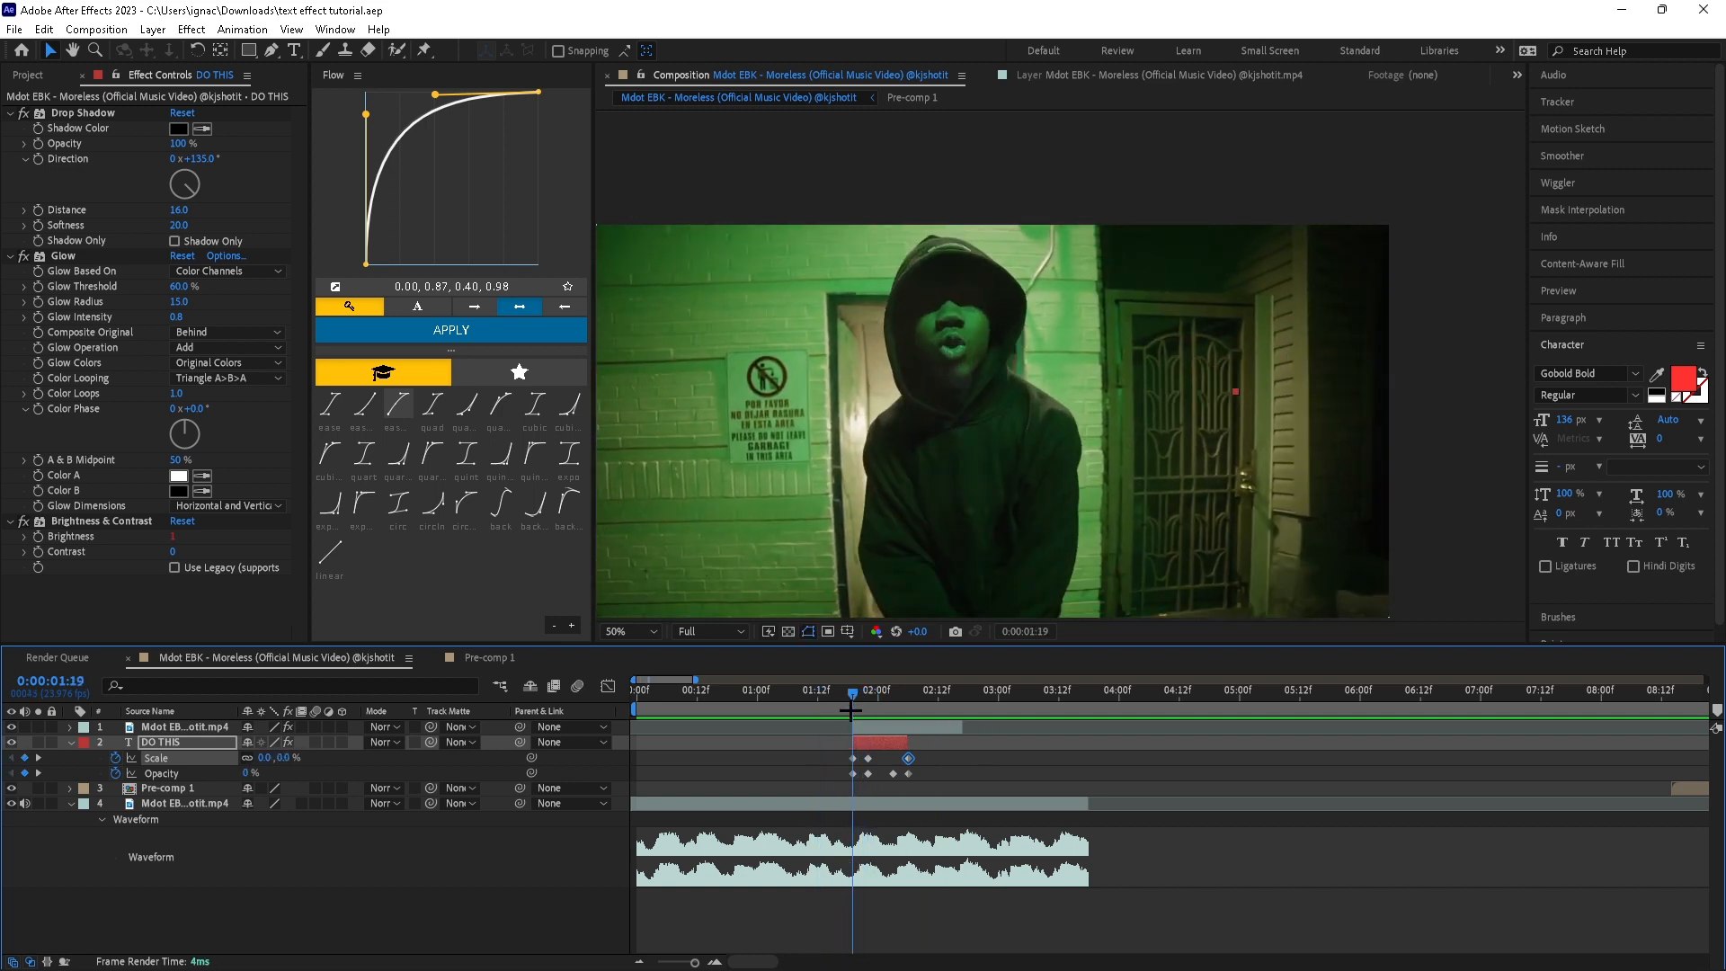
pyautogui.hotkey('alt', 'shift', 'p')
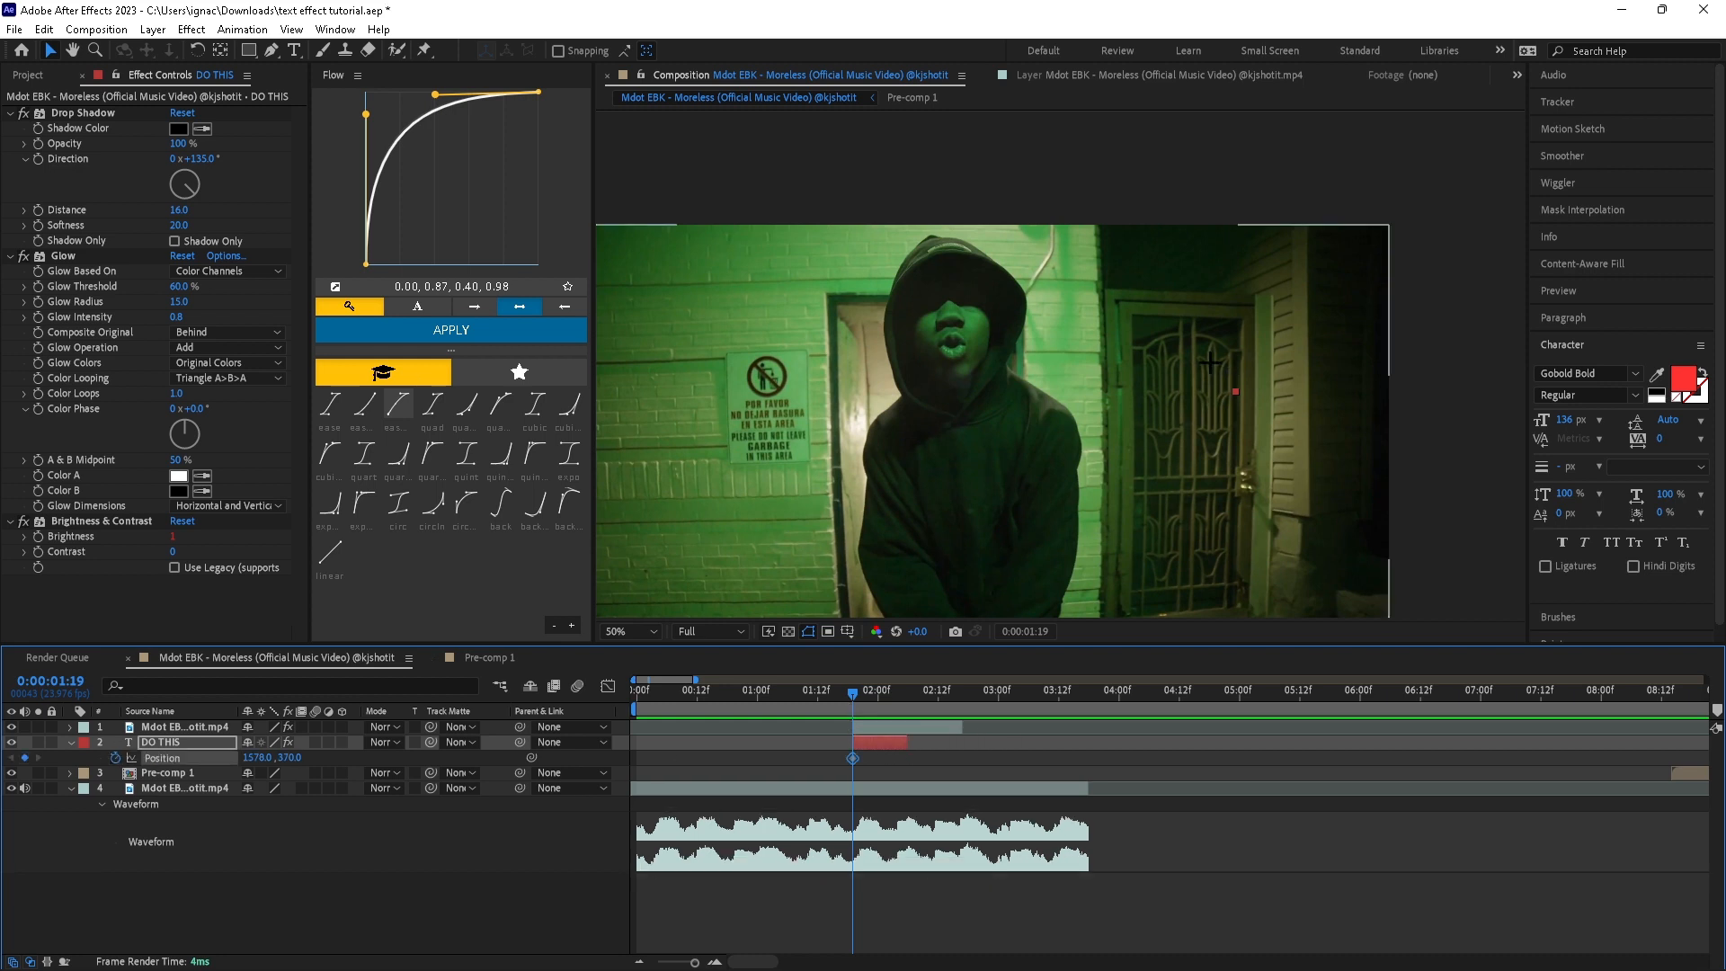
pyautogui.moveTo(1234, 384); pyautogui.dragTo(1046, 396)
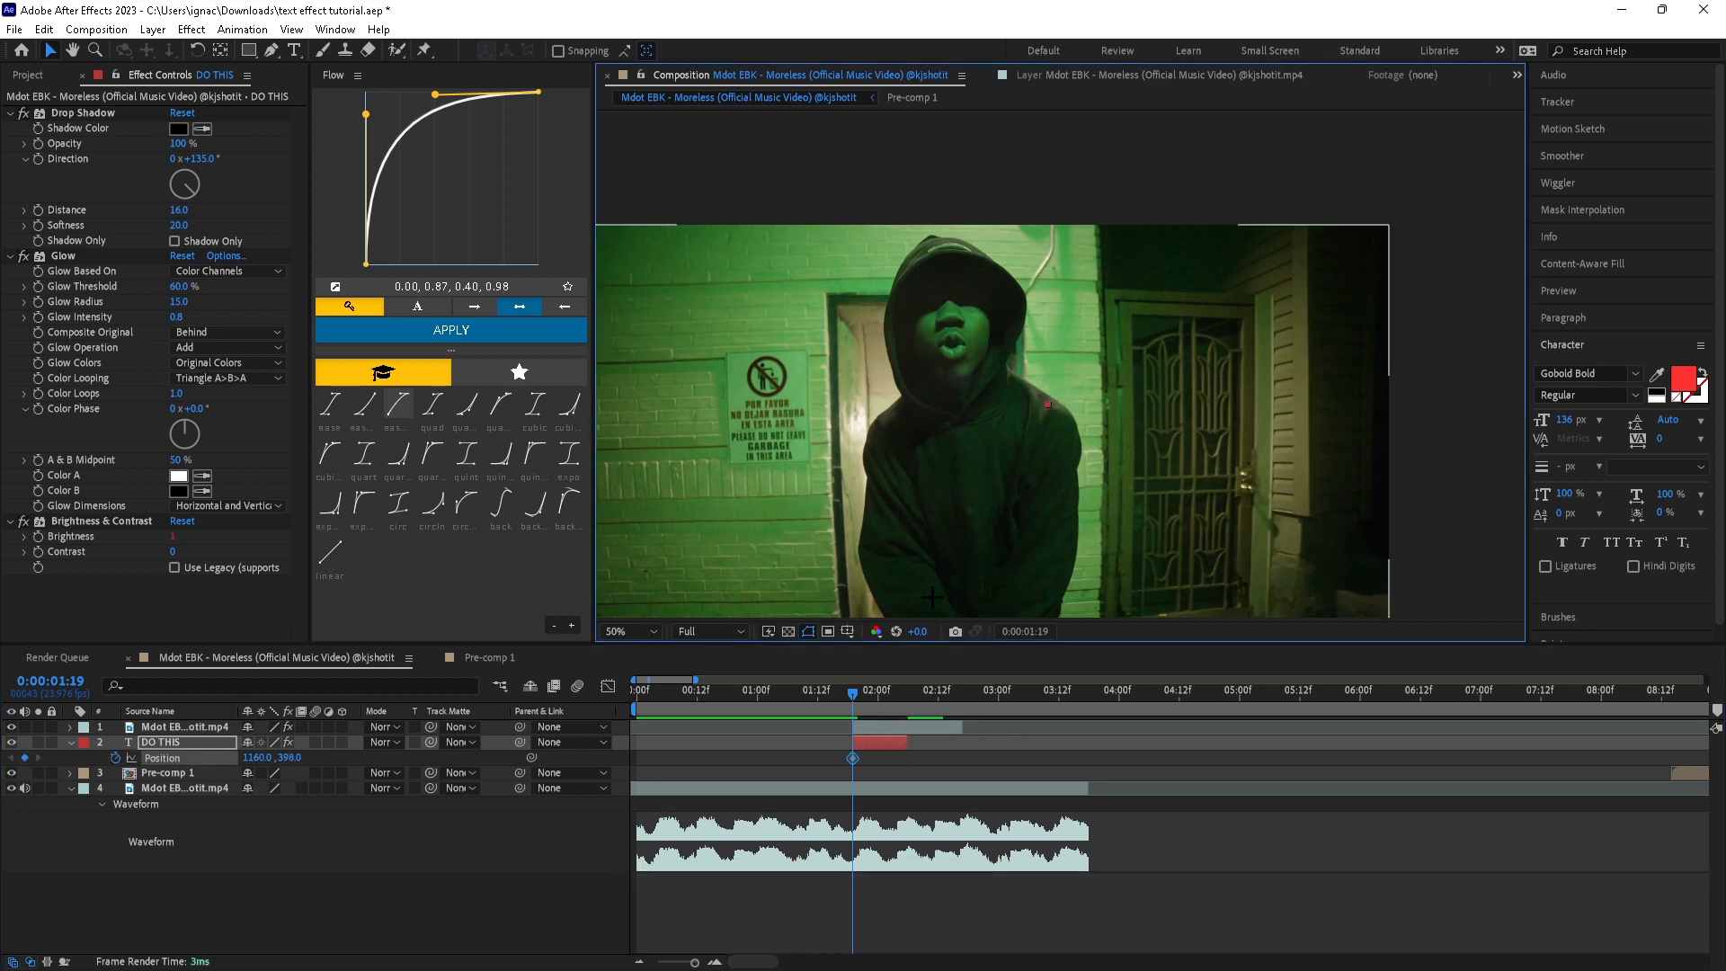
# Animate the text's Position up and to the right of the subject's head, ending with a keyframe at 0:00:02:06
pyautogui.moveTo(848, 691); pyautogui.dragTo(906, 700)
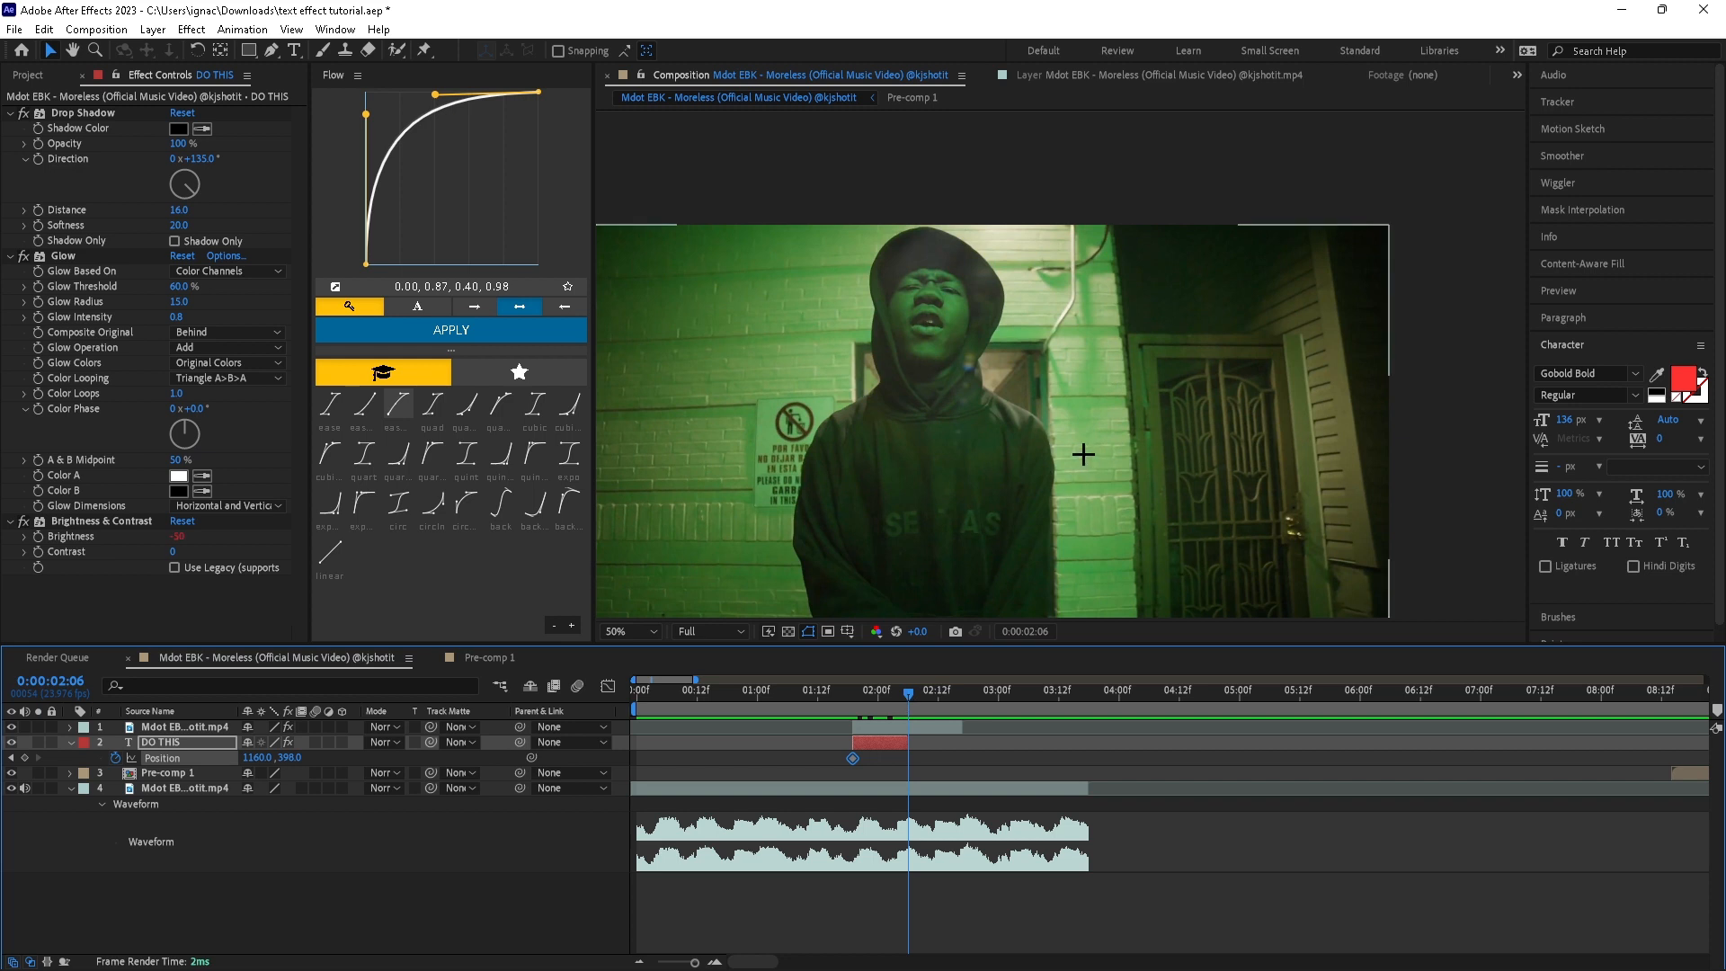
pyautogui.moveTo(290, 757); pyautogui.dragTo(280, 758)
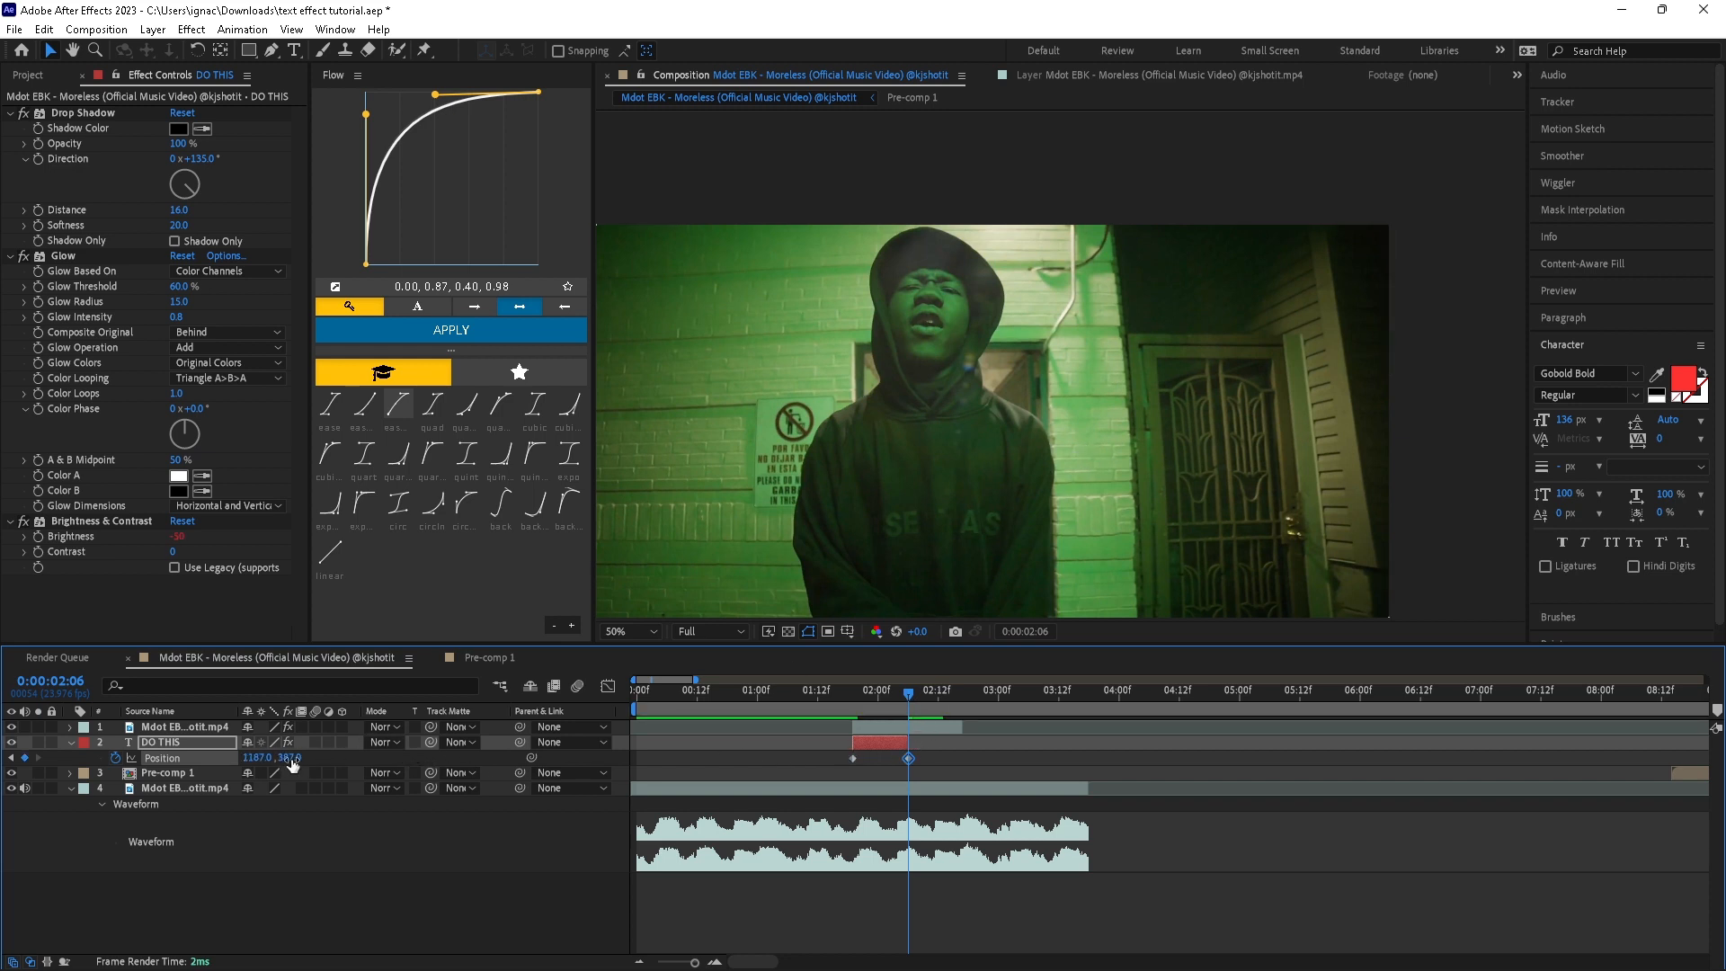
pyautogui.click(886, 694)
pyautogui.click(890, 693)
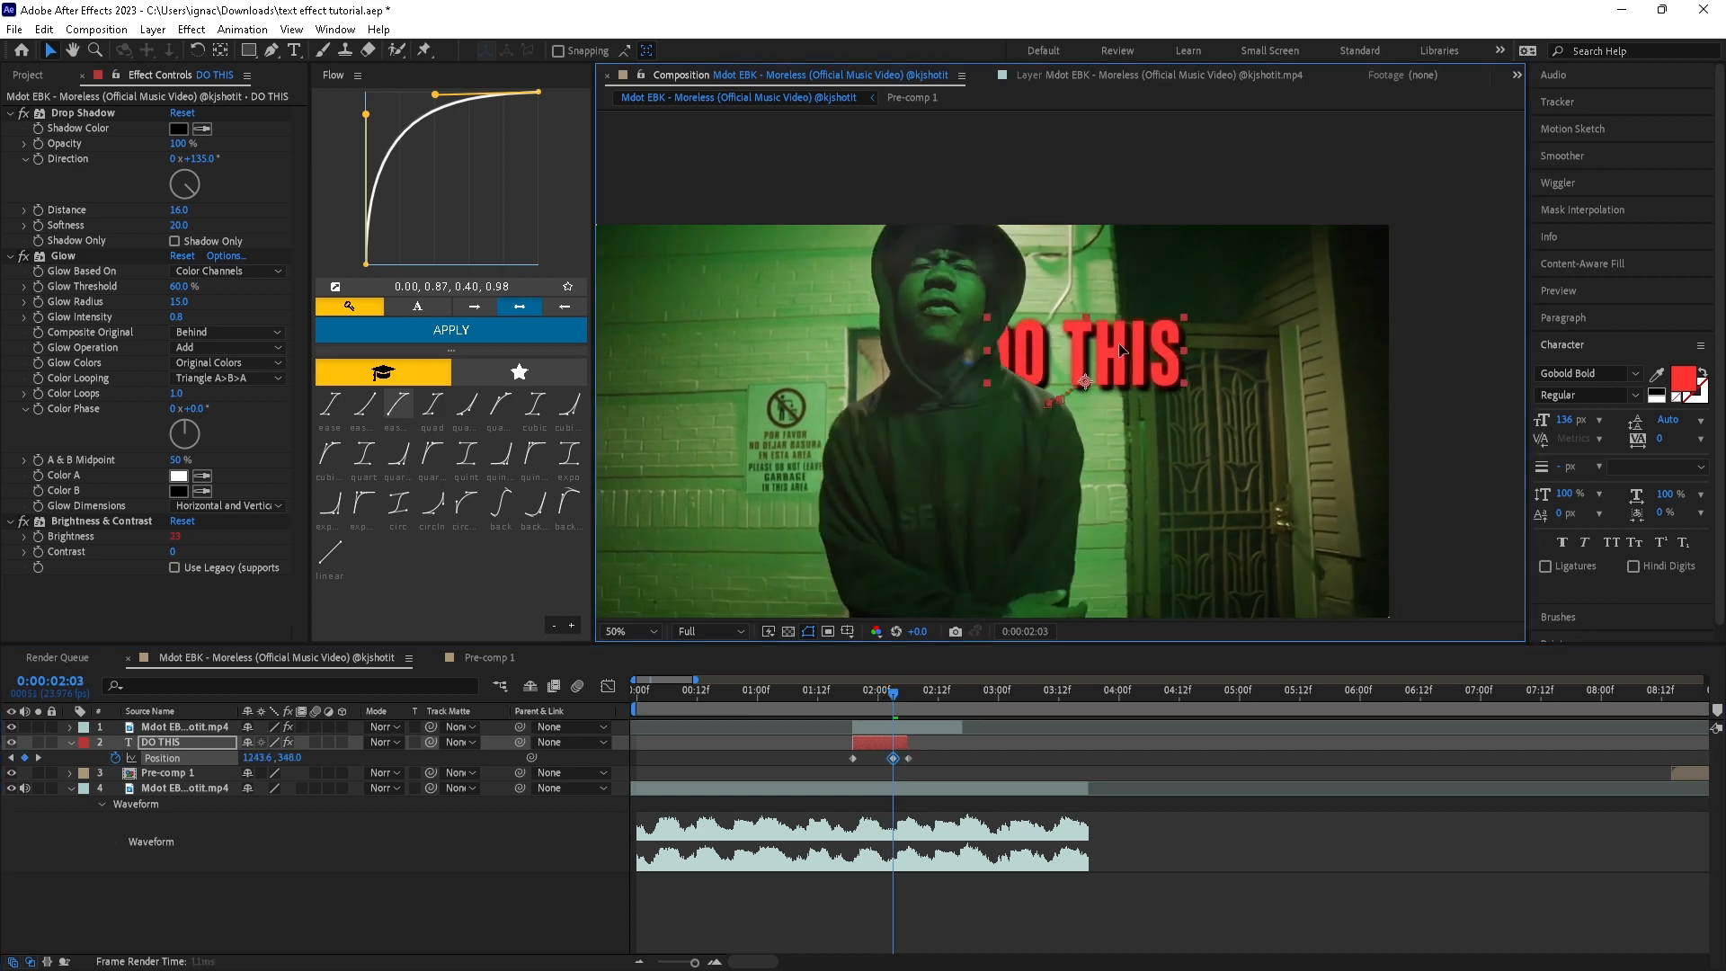
pyautogui.moveTo(1082, 382); pyautogui.dragTo(1165, 316)
pyautogui.moveTo(924, 753); pyautogui.dragTo(771, 761)
pyautogui.press('Delete')
# Save the project and apply the 0.32, 0.94, 0.60, 1.00 ease-out curve to both Position keyframes
pyautogui.hotkey('ctrl', 's')
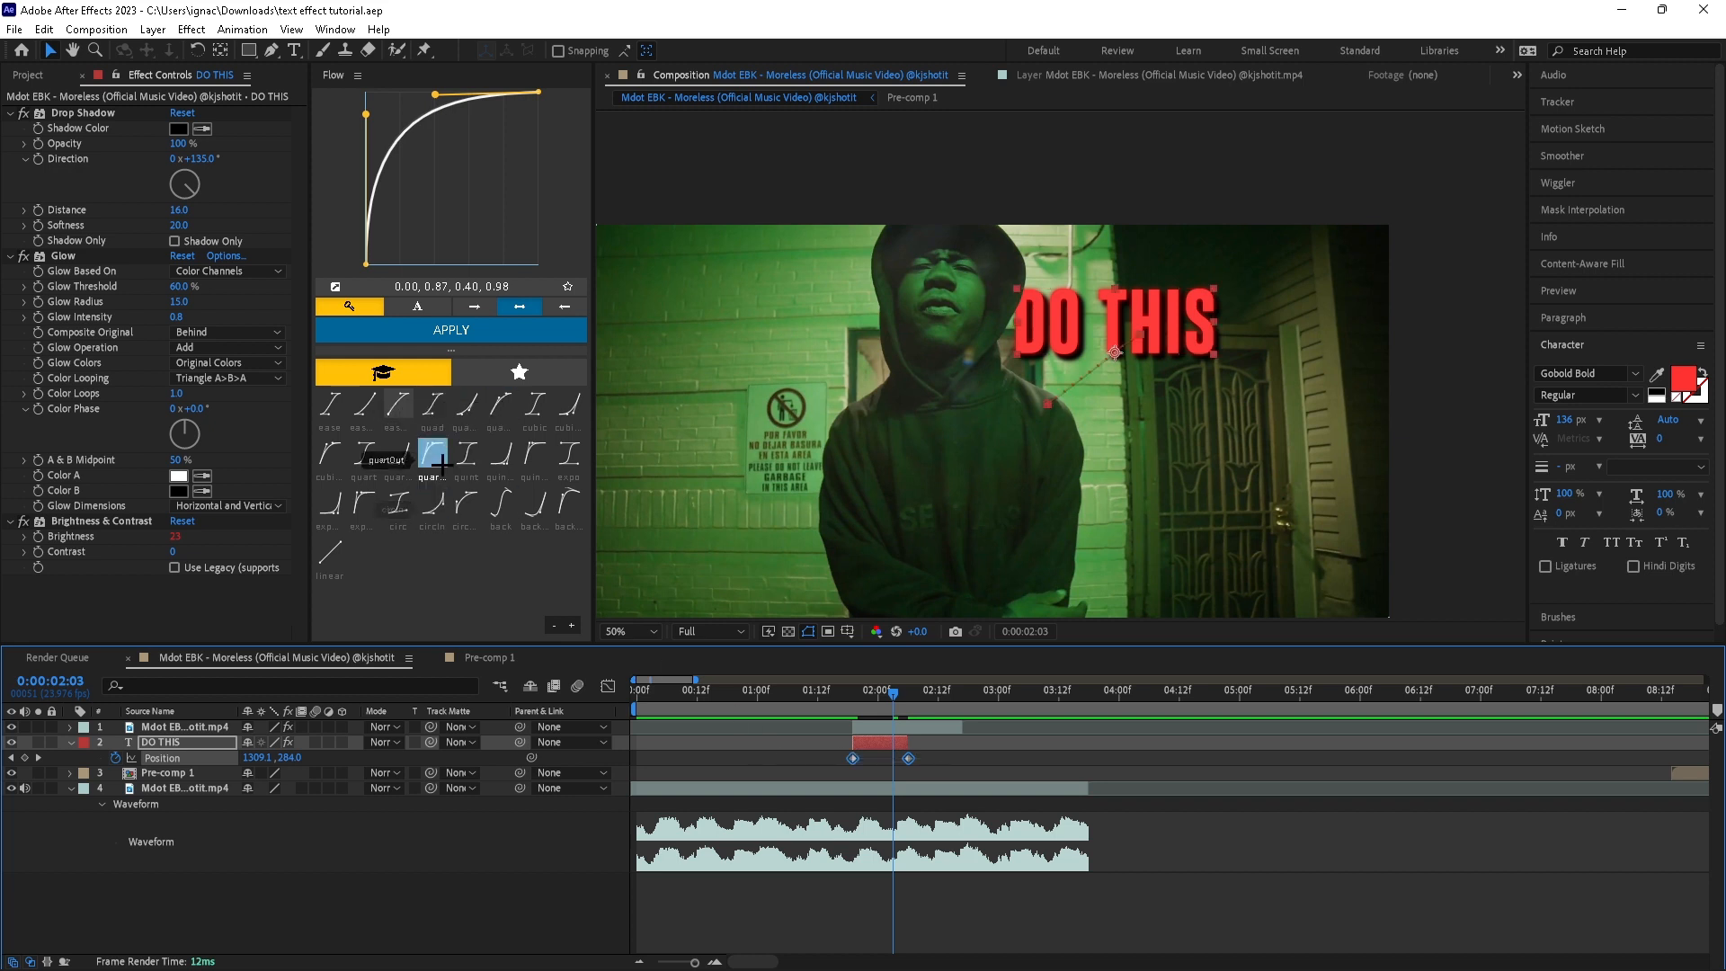
pyautogui.click(330, 453)
pyautogui.click(451, 329)
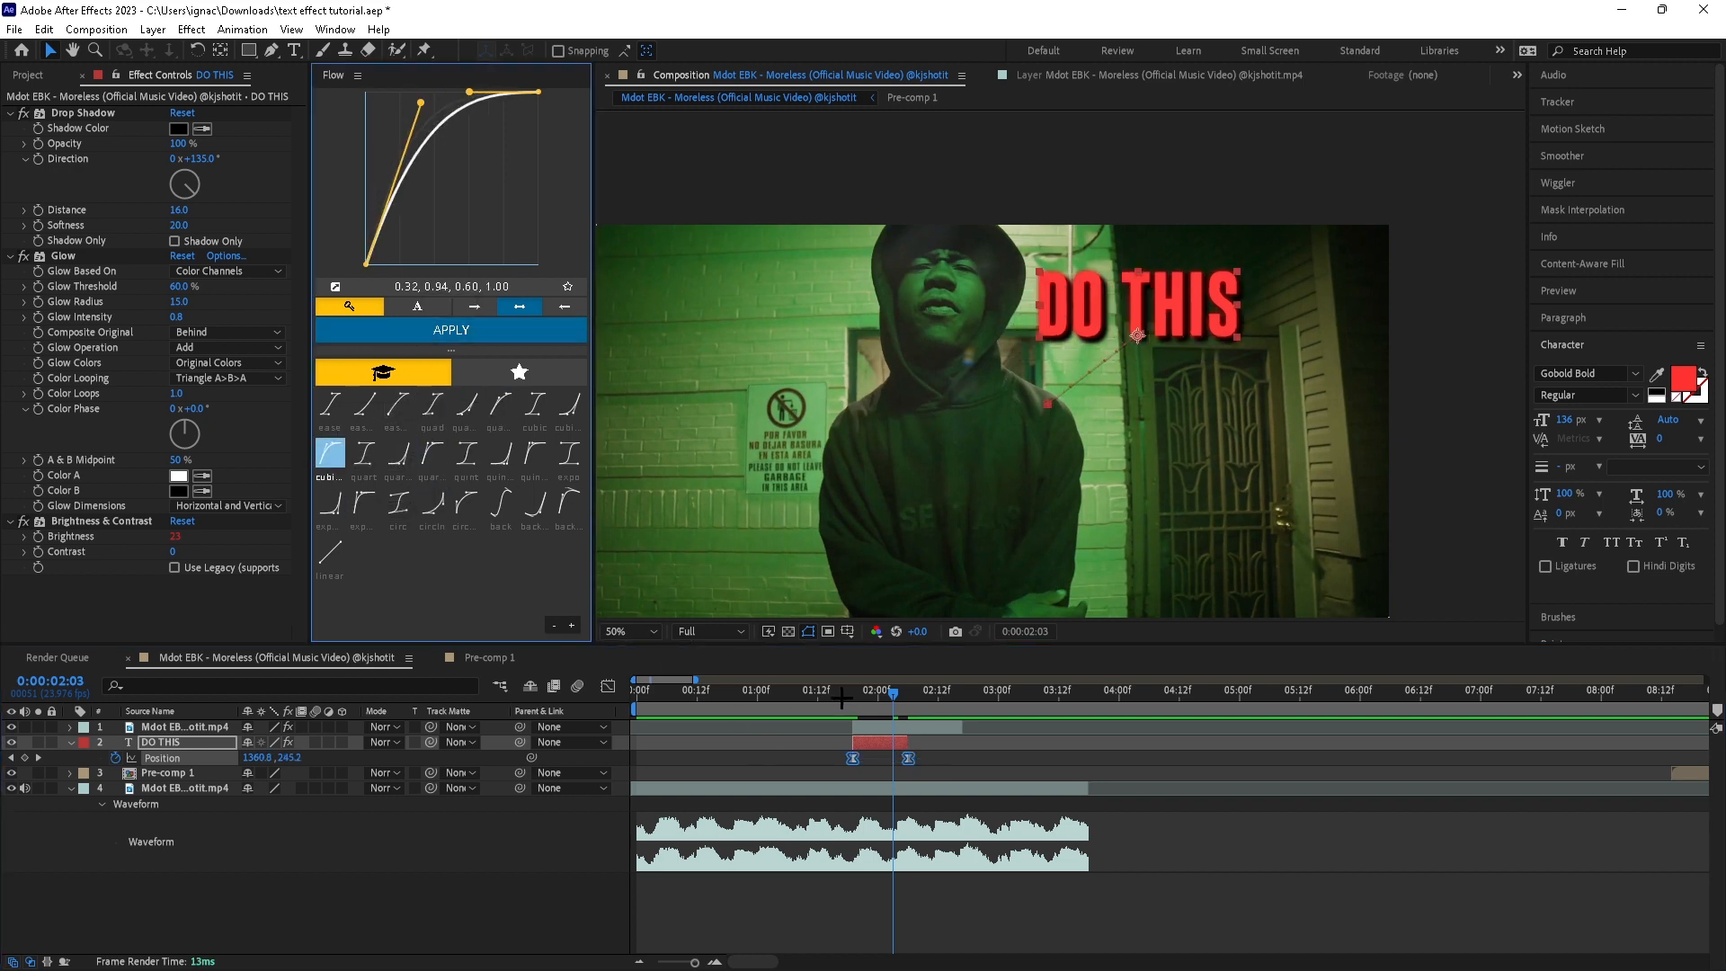
# Play back the section from 0:00:01:10 to check the text's eased movement
pyautogui.moveTo(842, 697); pyautogui.dragTo(808, 701)
pyautogui.press('space')
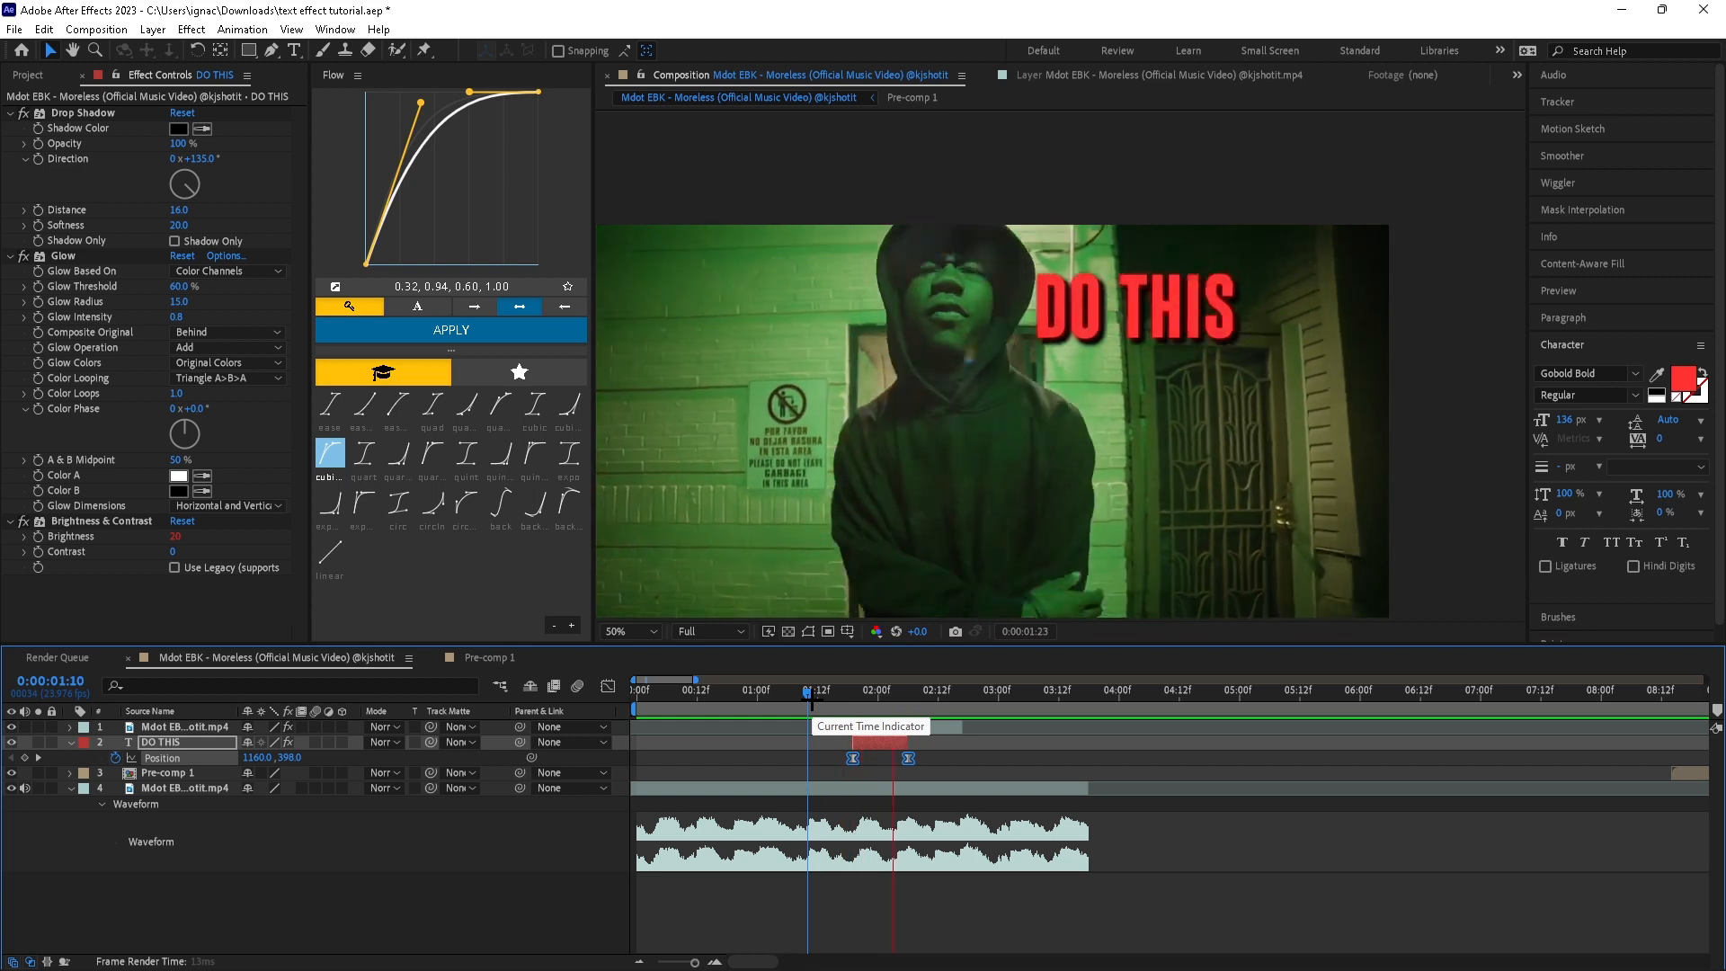
pyautogui.click(831, 697)
# At 0:00:01:23, shift the end and start points of the text's motion path to the right, away from the subject's face
pyautogui.moveTo(831, 698); pyautogui.dragTo(874, 710)
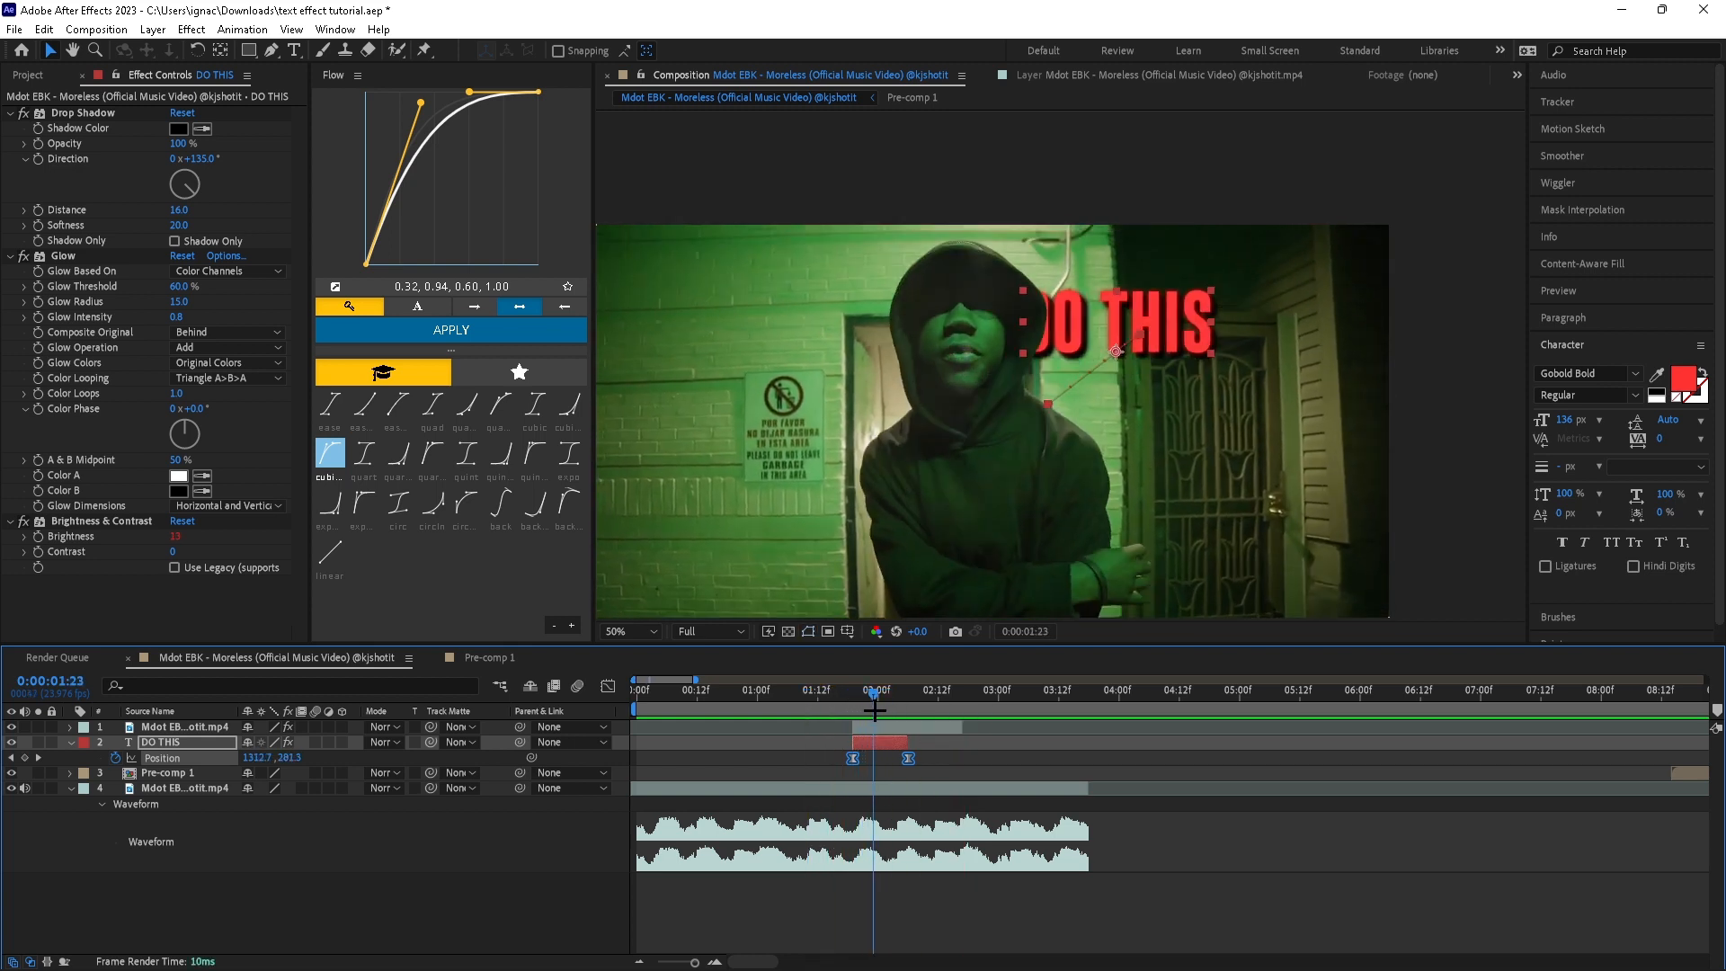
pyautogui.scroll(2, 1025, 479)
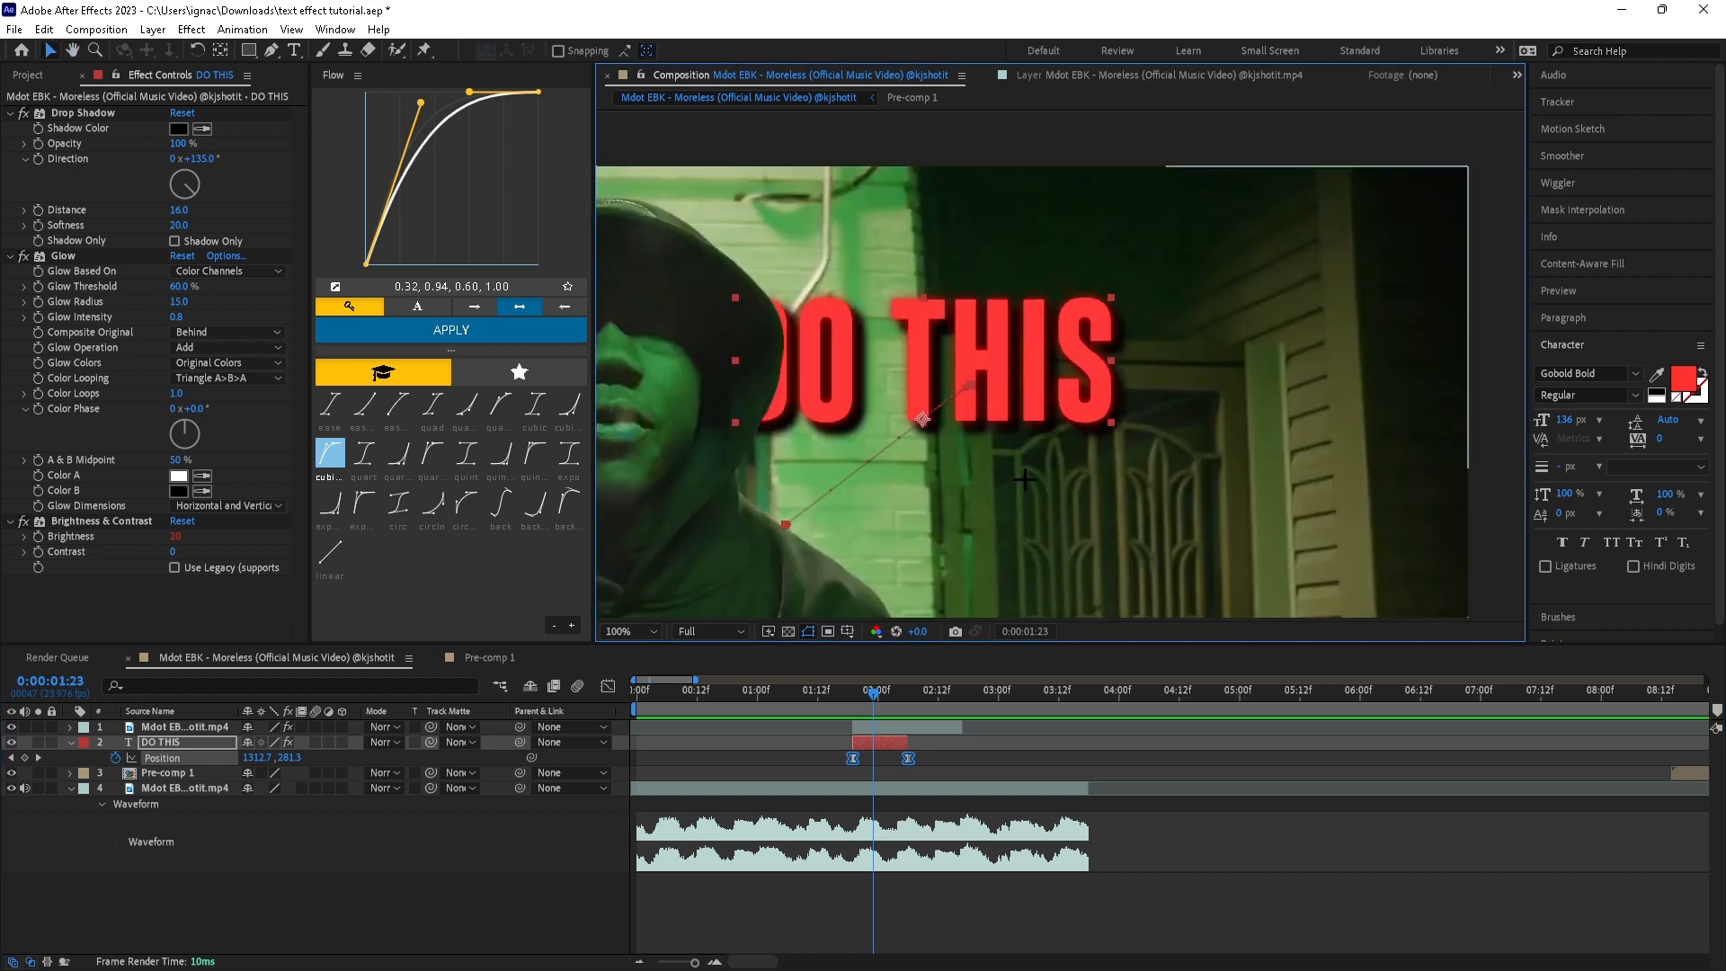
pyautogui.moveTo(994, 466); pyautogui.dragTo(1024, 358)
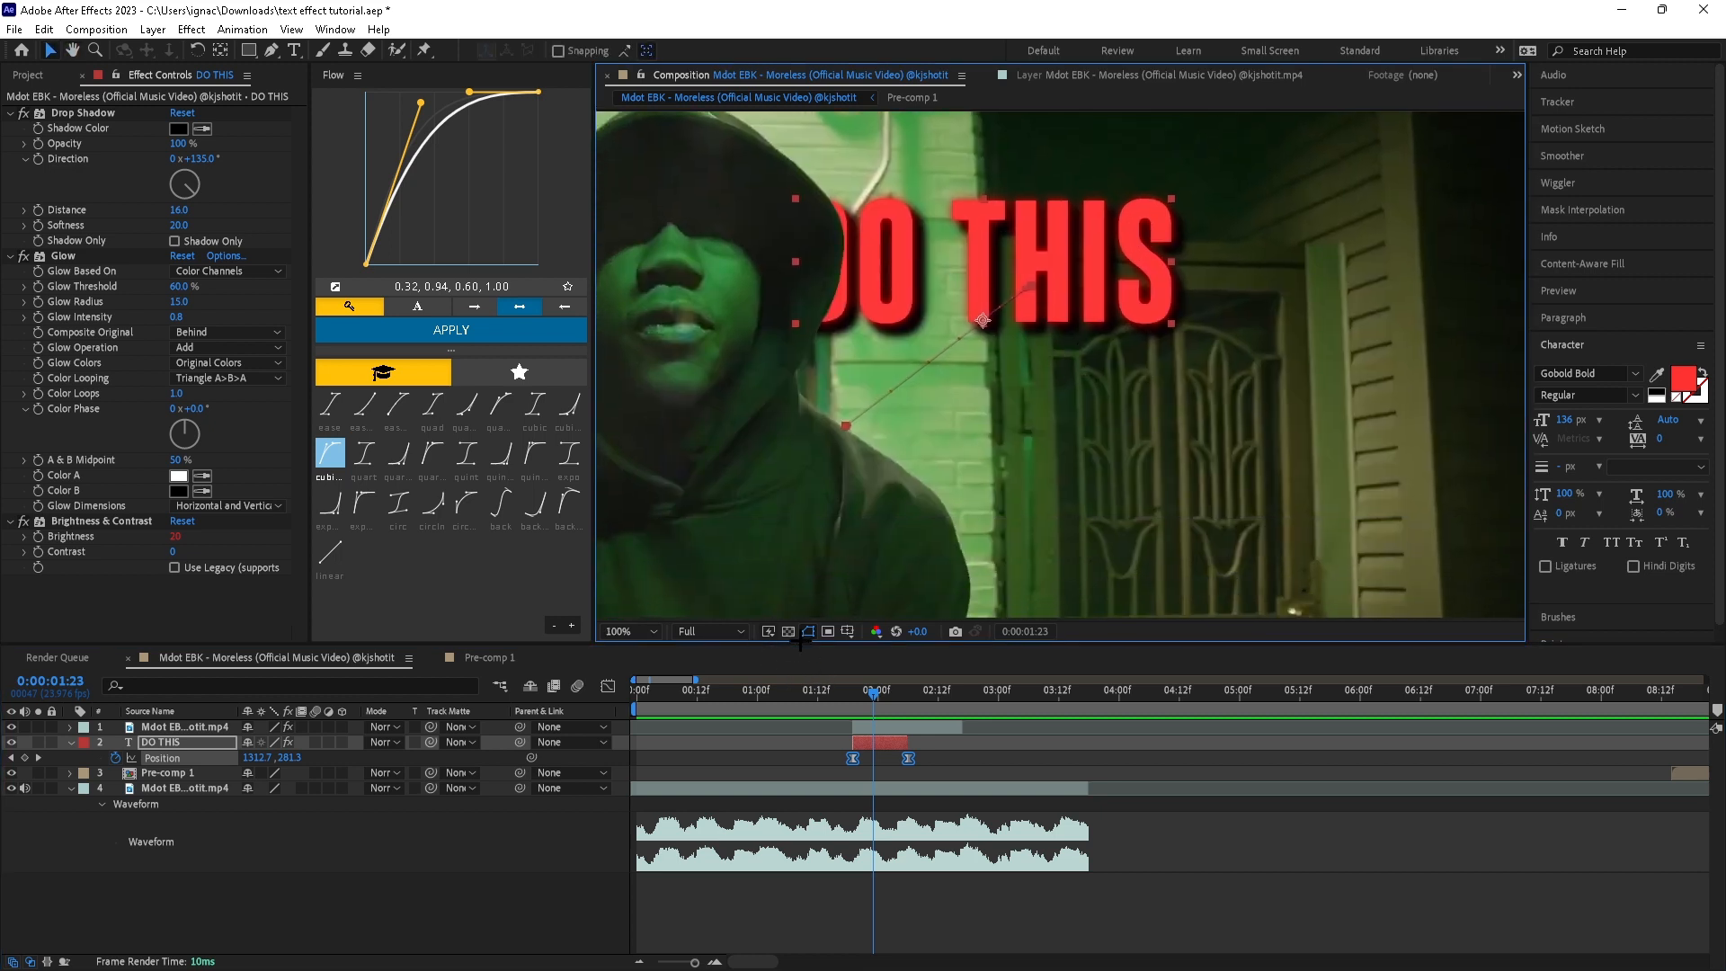
pyautogui.moveTo(1025, 292); pyautogui.dragTo(1104, 284)
pyautogui.moveTo(923, 422); pyautogui.dragTo(917, 425)
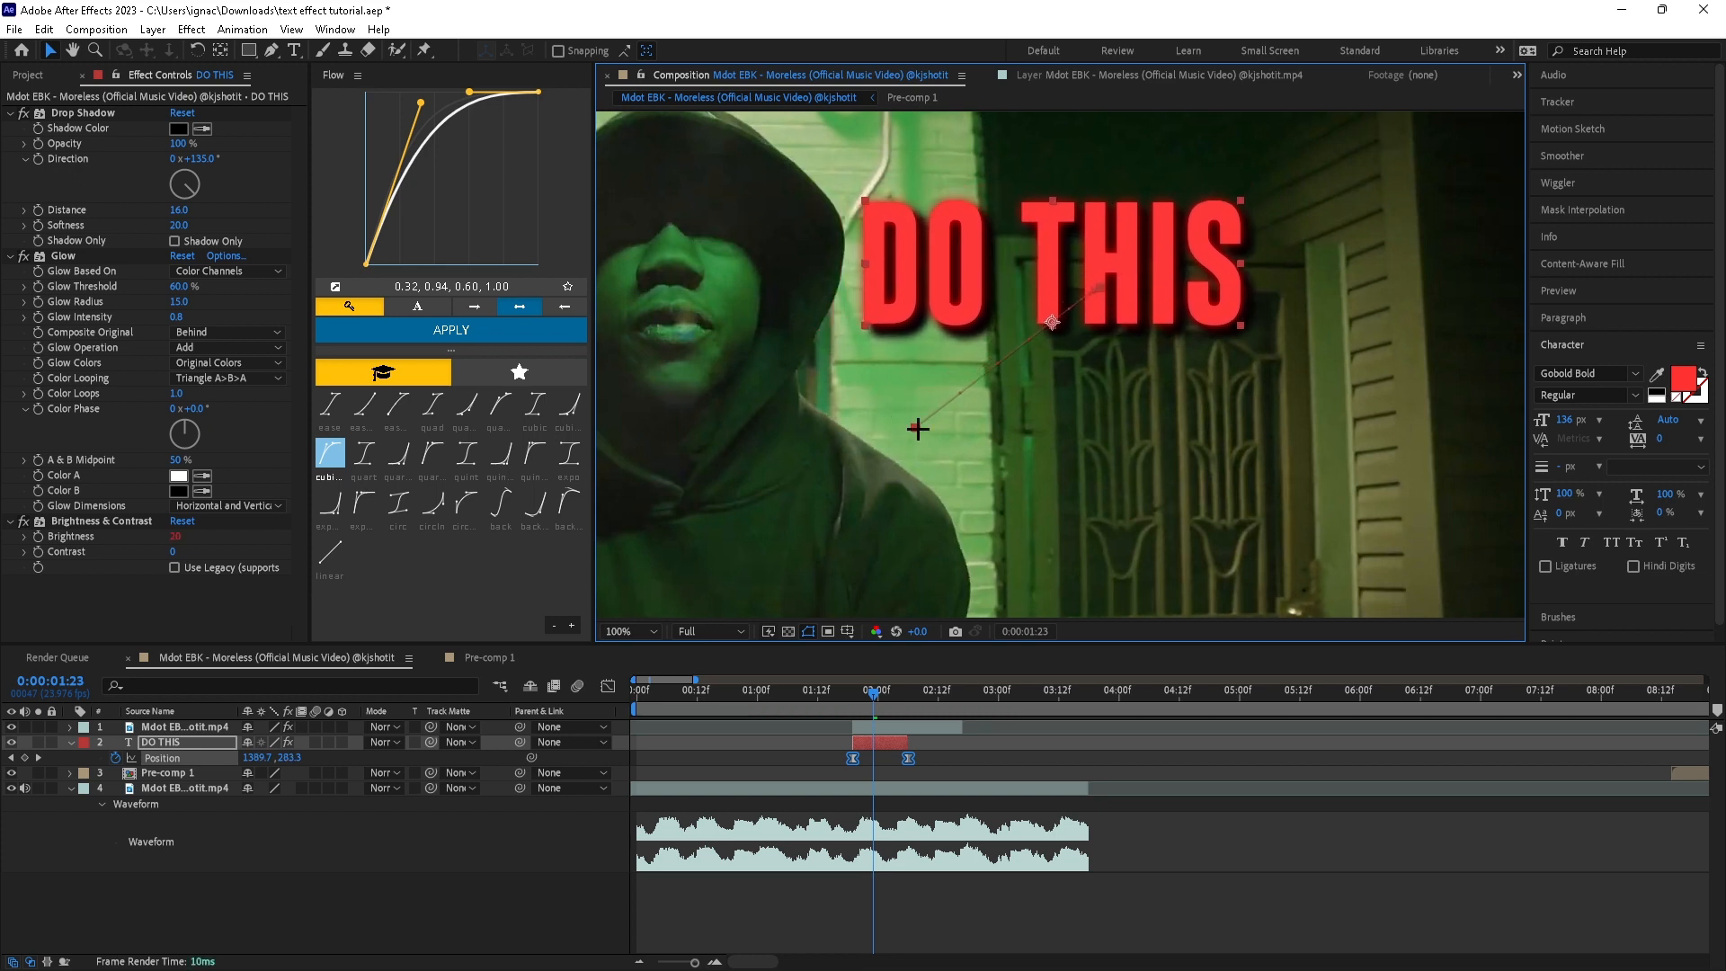
# Move the start of the text's motion path down to the subject's shoulder and its end farther up and right
pyautogui.click(1016, 761)
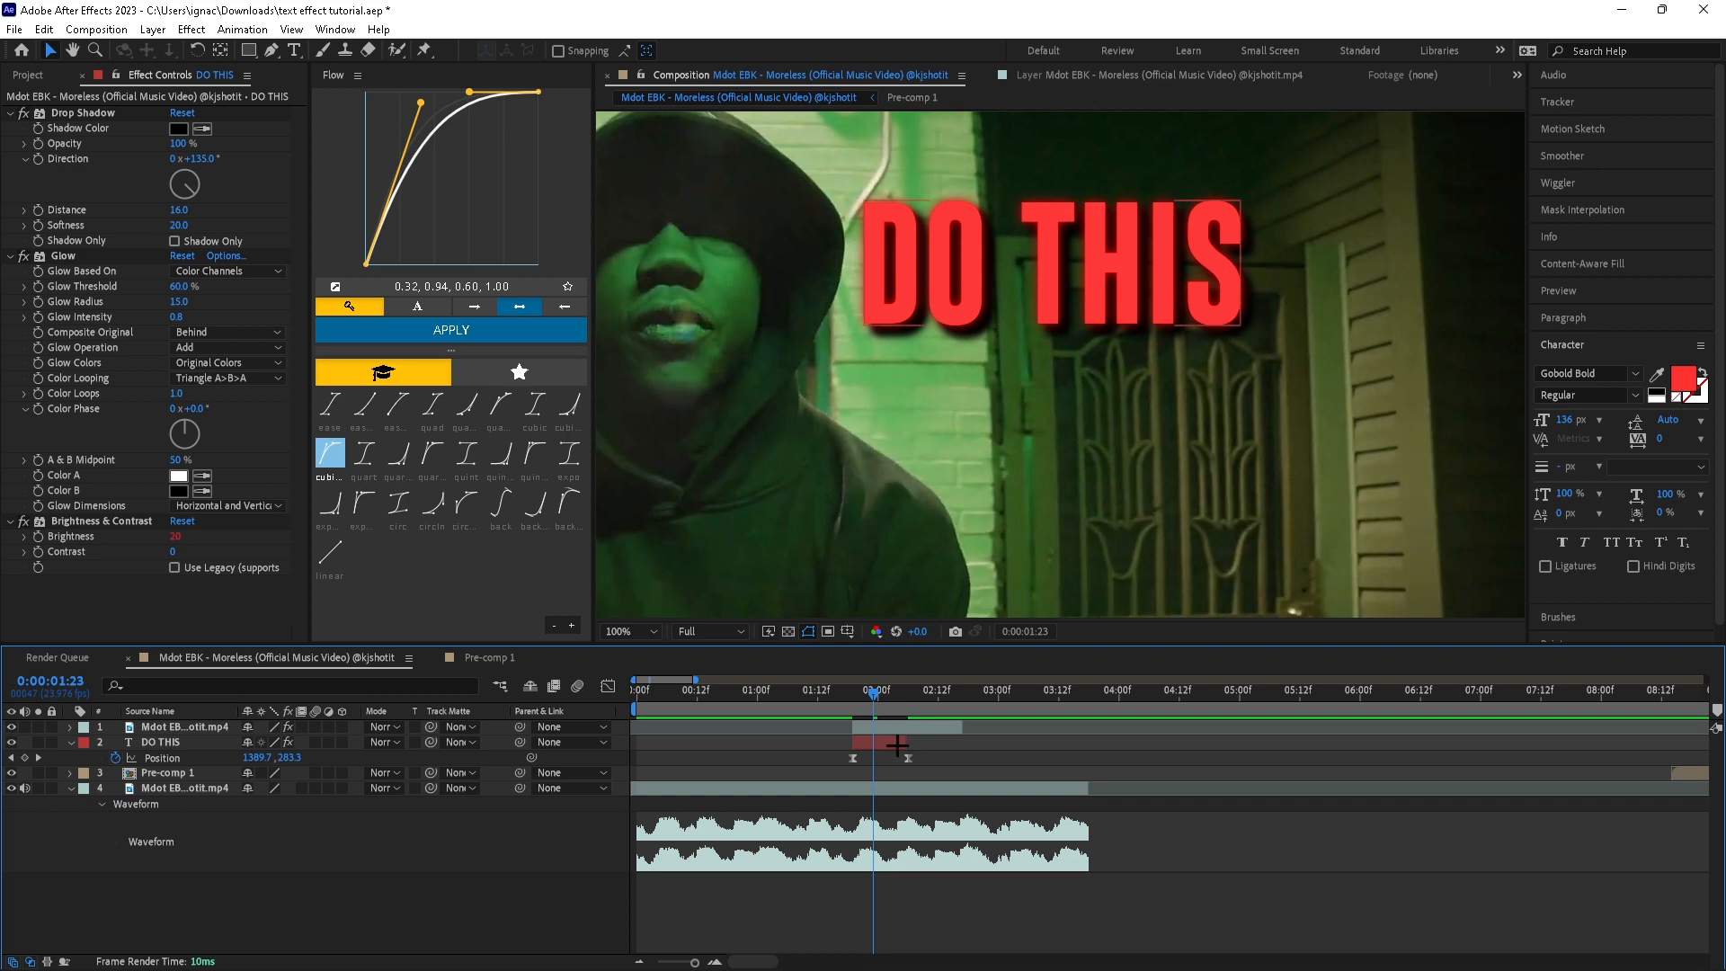
pyautogui.moveTo(918, 425); pyautogui.dragTo(870, 464)
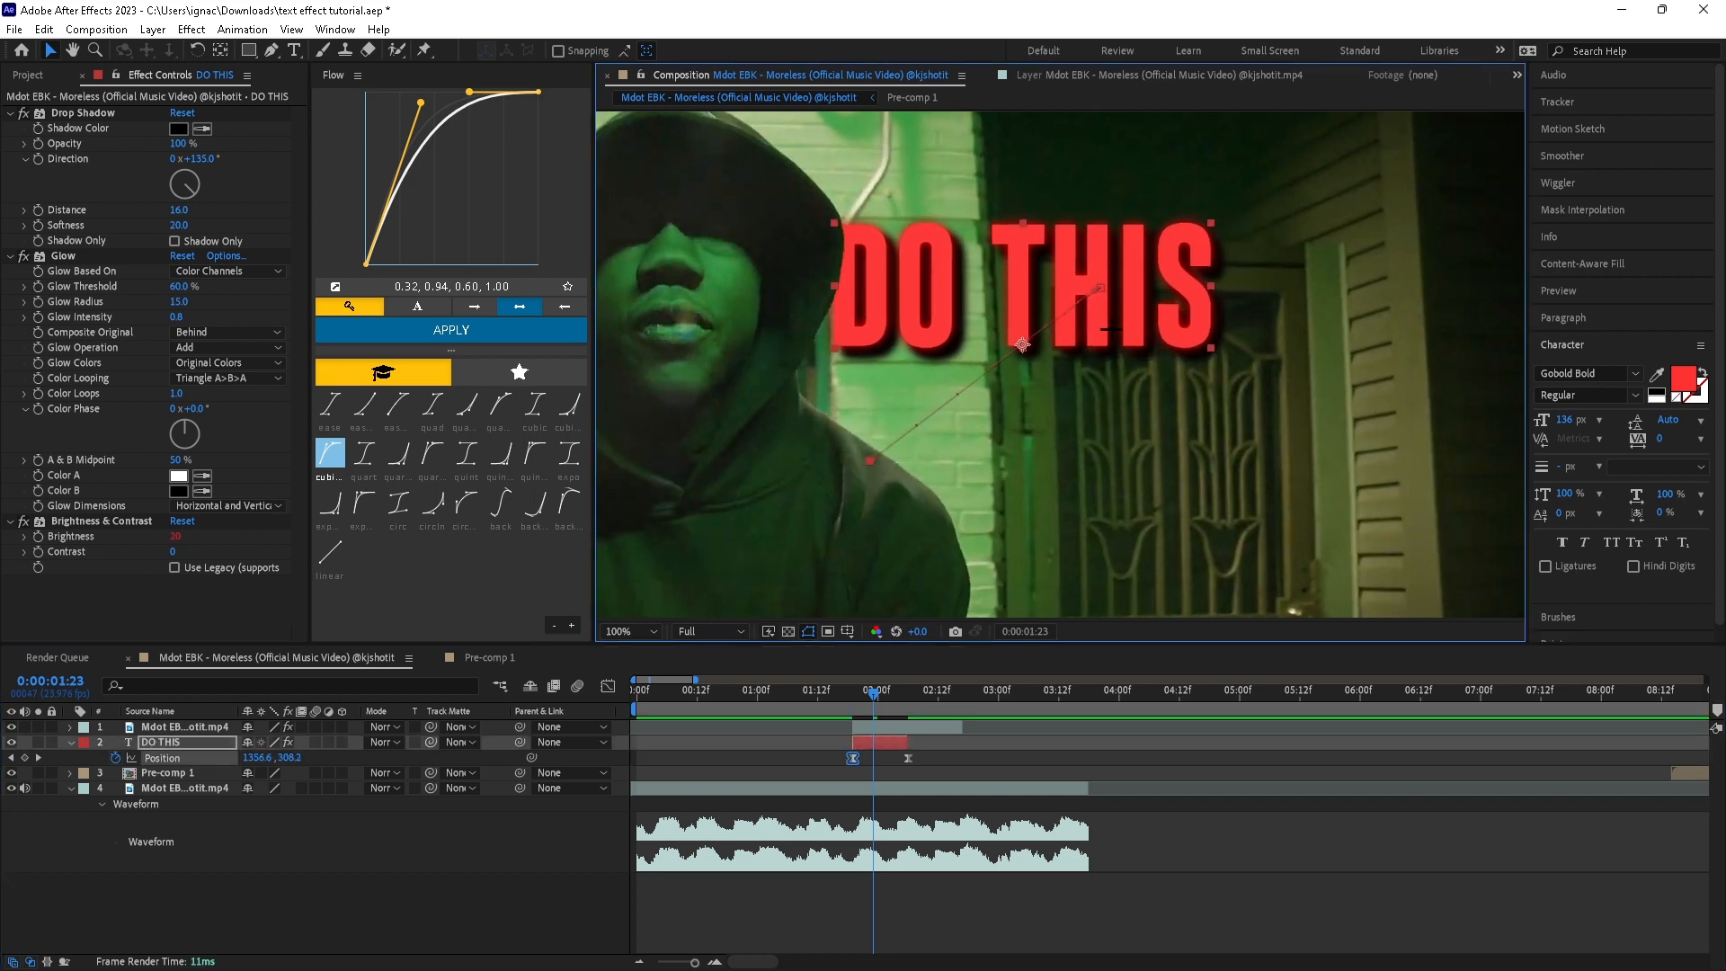
pyautogui.moveTo(1104, 286); pyautogui.dragTo(1215, 243)
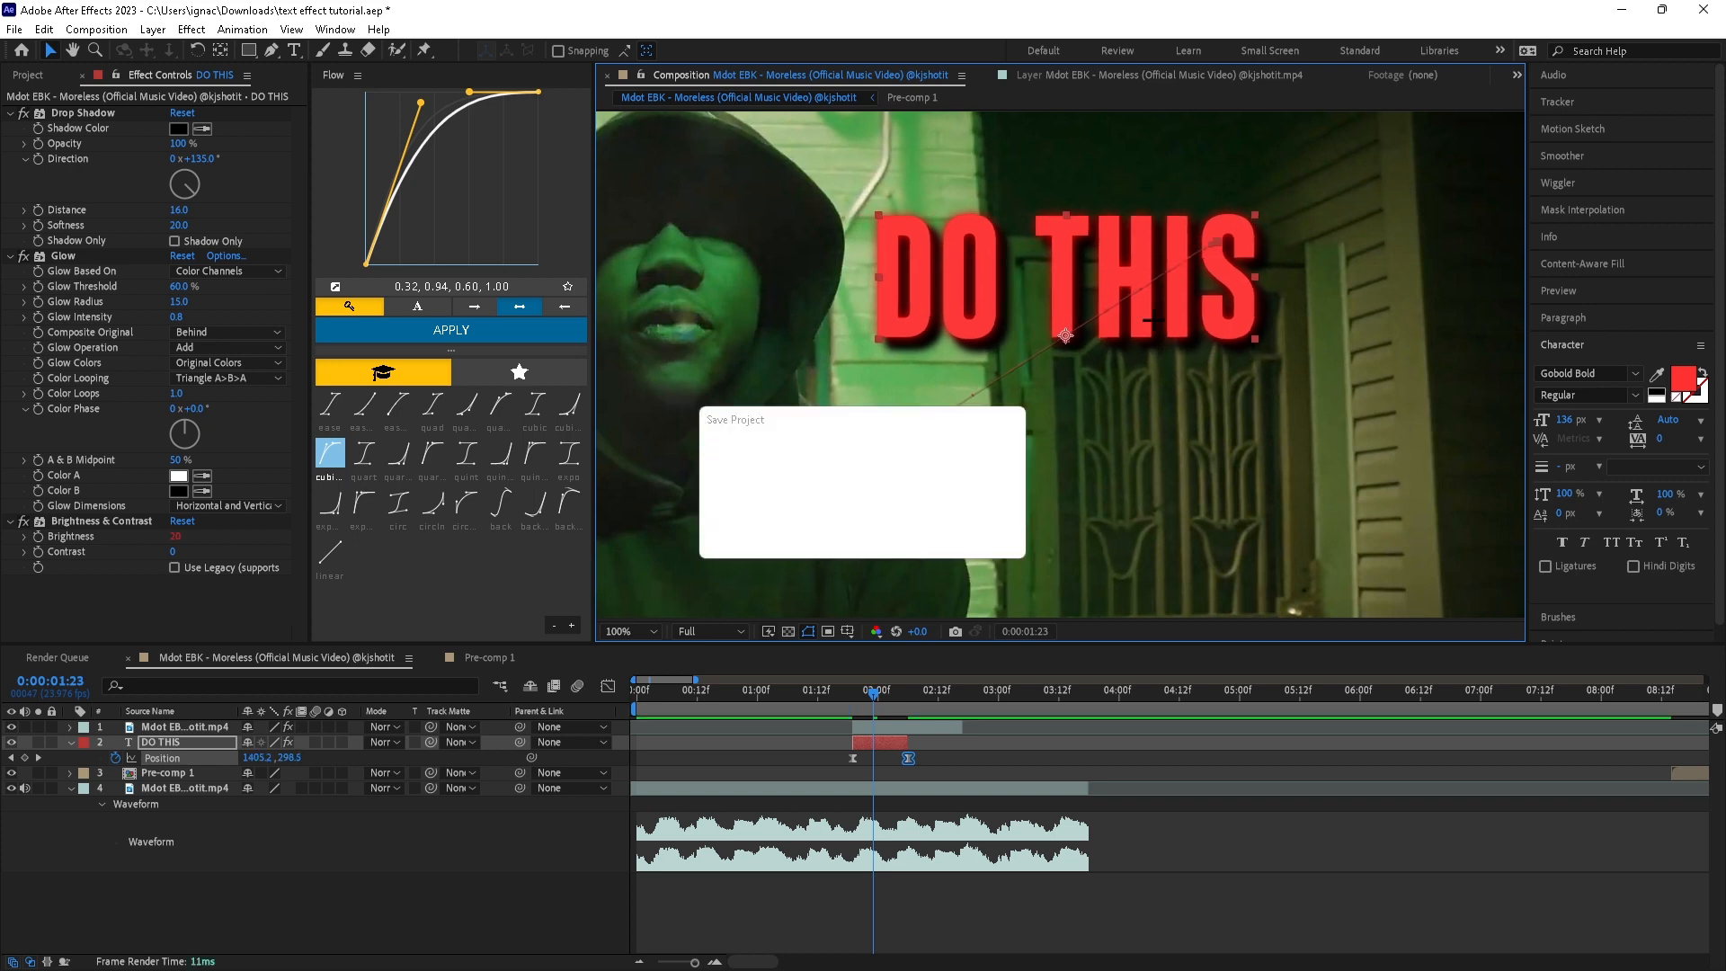
# Save the project and play back the text's adjusted movement around 0:00:02:05
pyautogui.moveTo(867, 699); pyautogui.dragTo(902, 710)
pyautogui.scroll(-3, 971, 416)
pyautogui.press('space')
pyautogui.press('space')
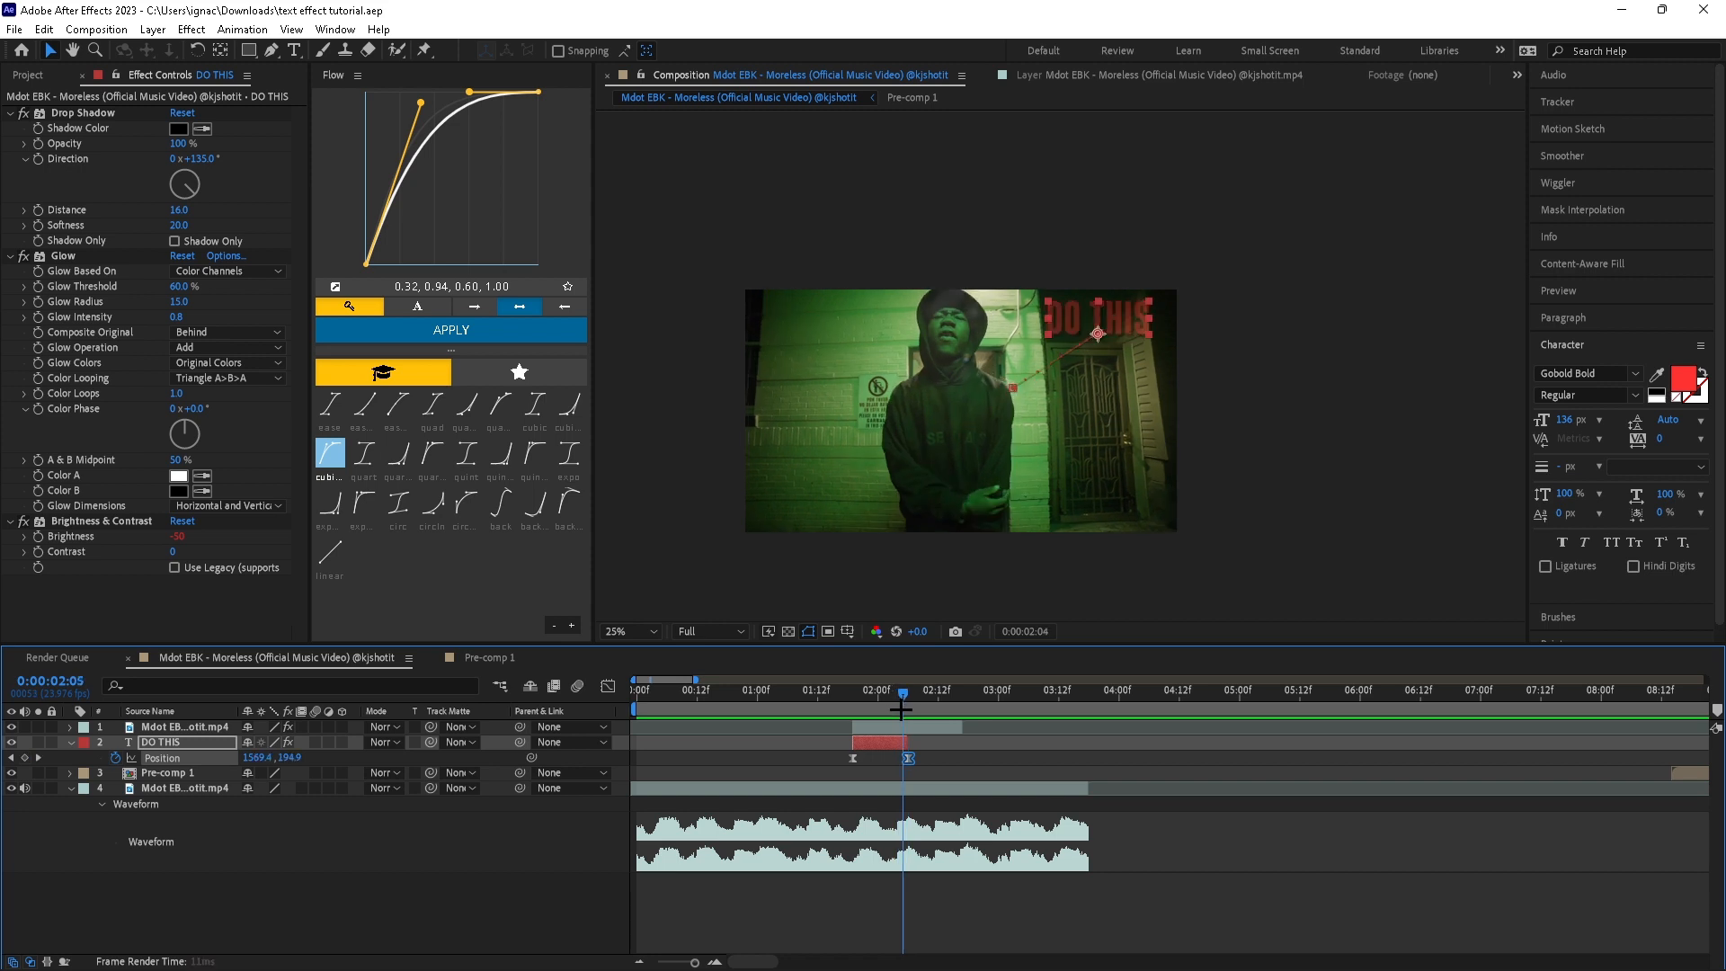
# Near 0:00:02:05, move the text's end position closer to the subject's head, keeping a single end Position keyframe
pyautogui.moveTo(241, 758); pyautogui.dragTo(106, 758)
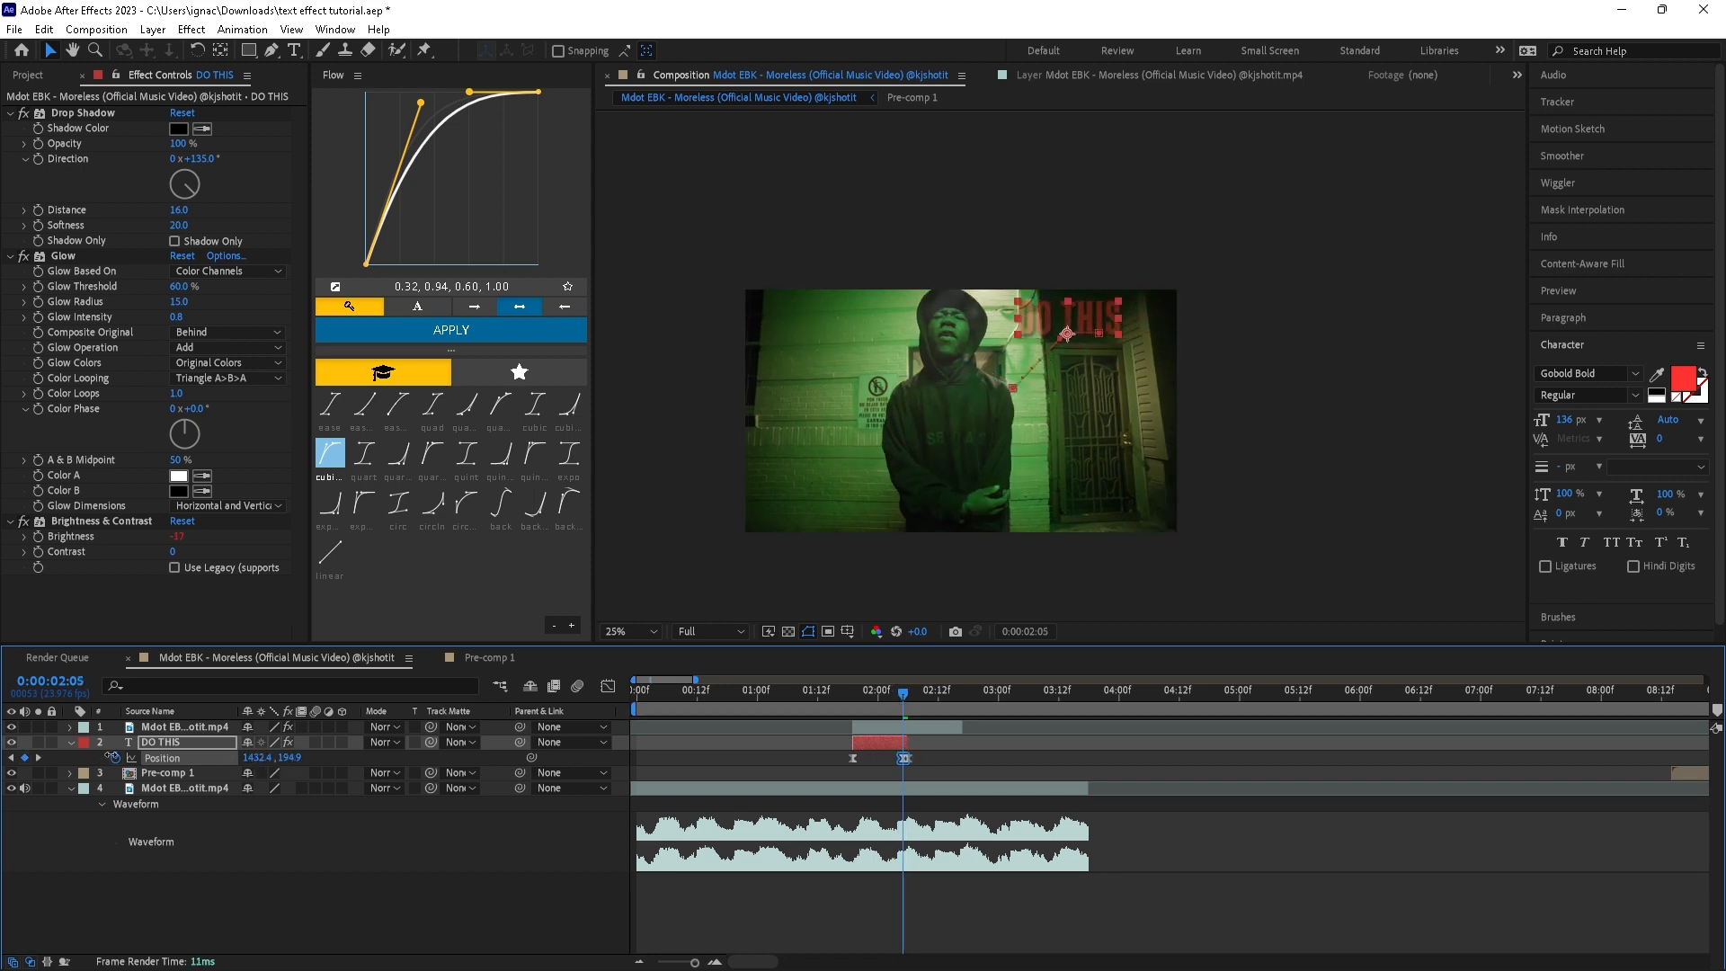
pyautogui.hotkey('ctrl', 'z')
pyautogui.moveTo(1068, 325); pyautogui.dragTo(1035, 340)
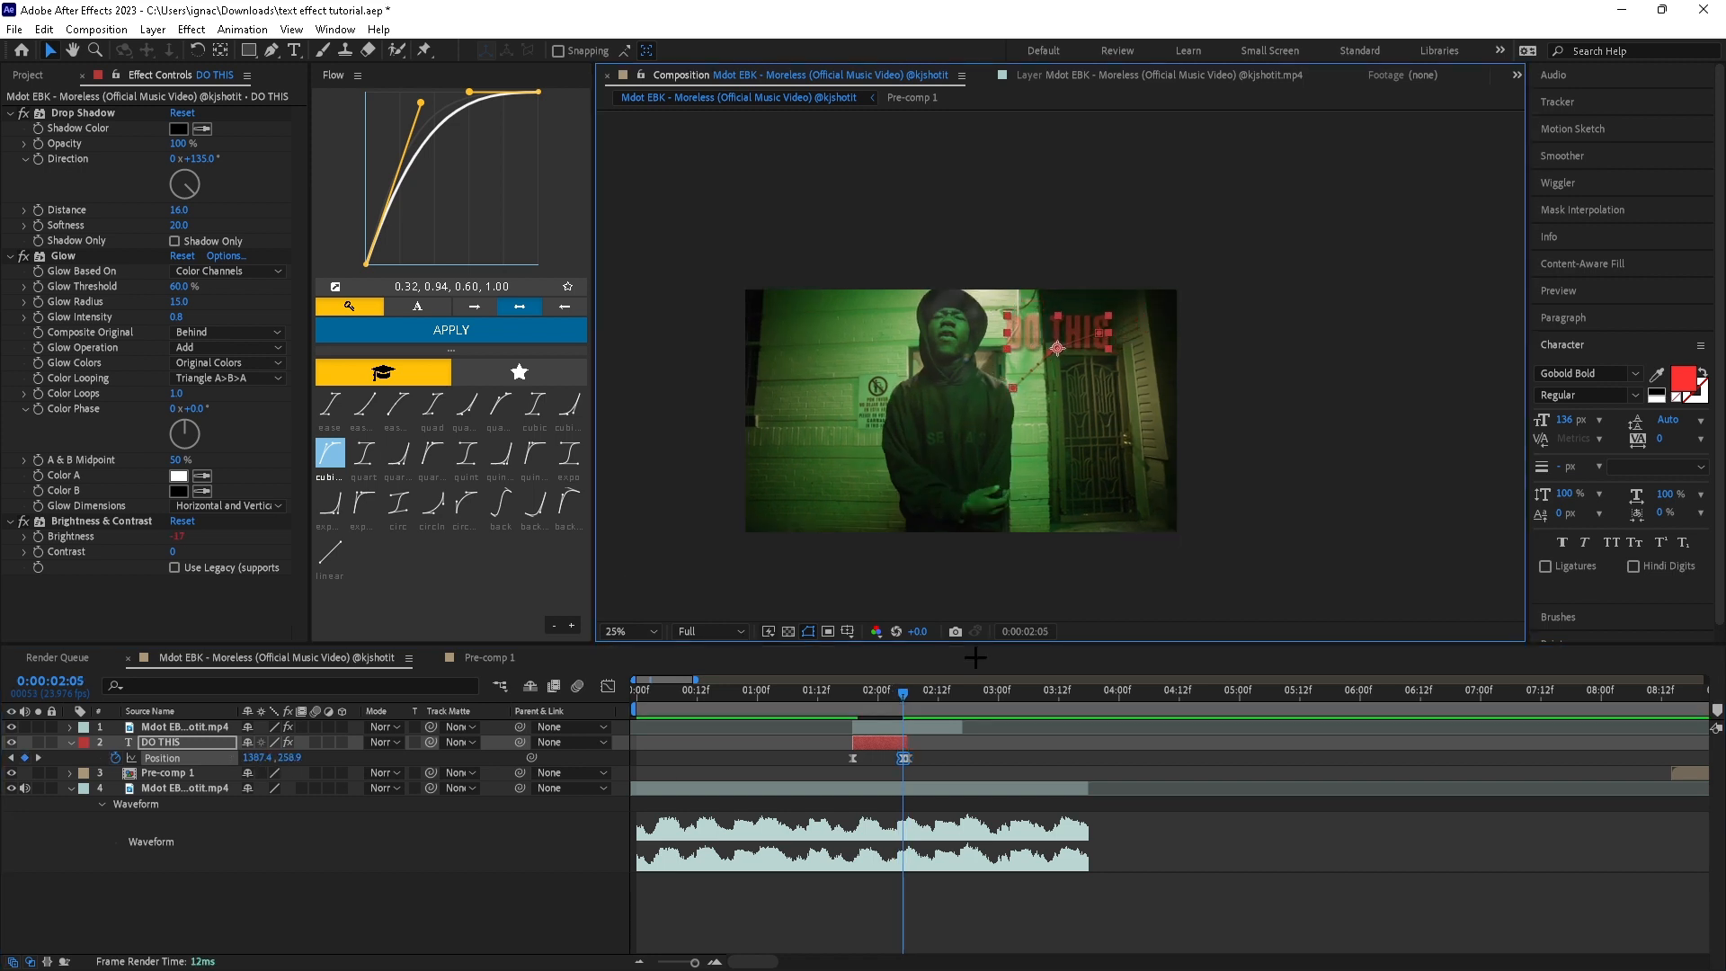
pyautogui.moveTo(934, 759); pyautogui.dragTo(897, 764)
pyautogui.press('Delete')
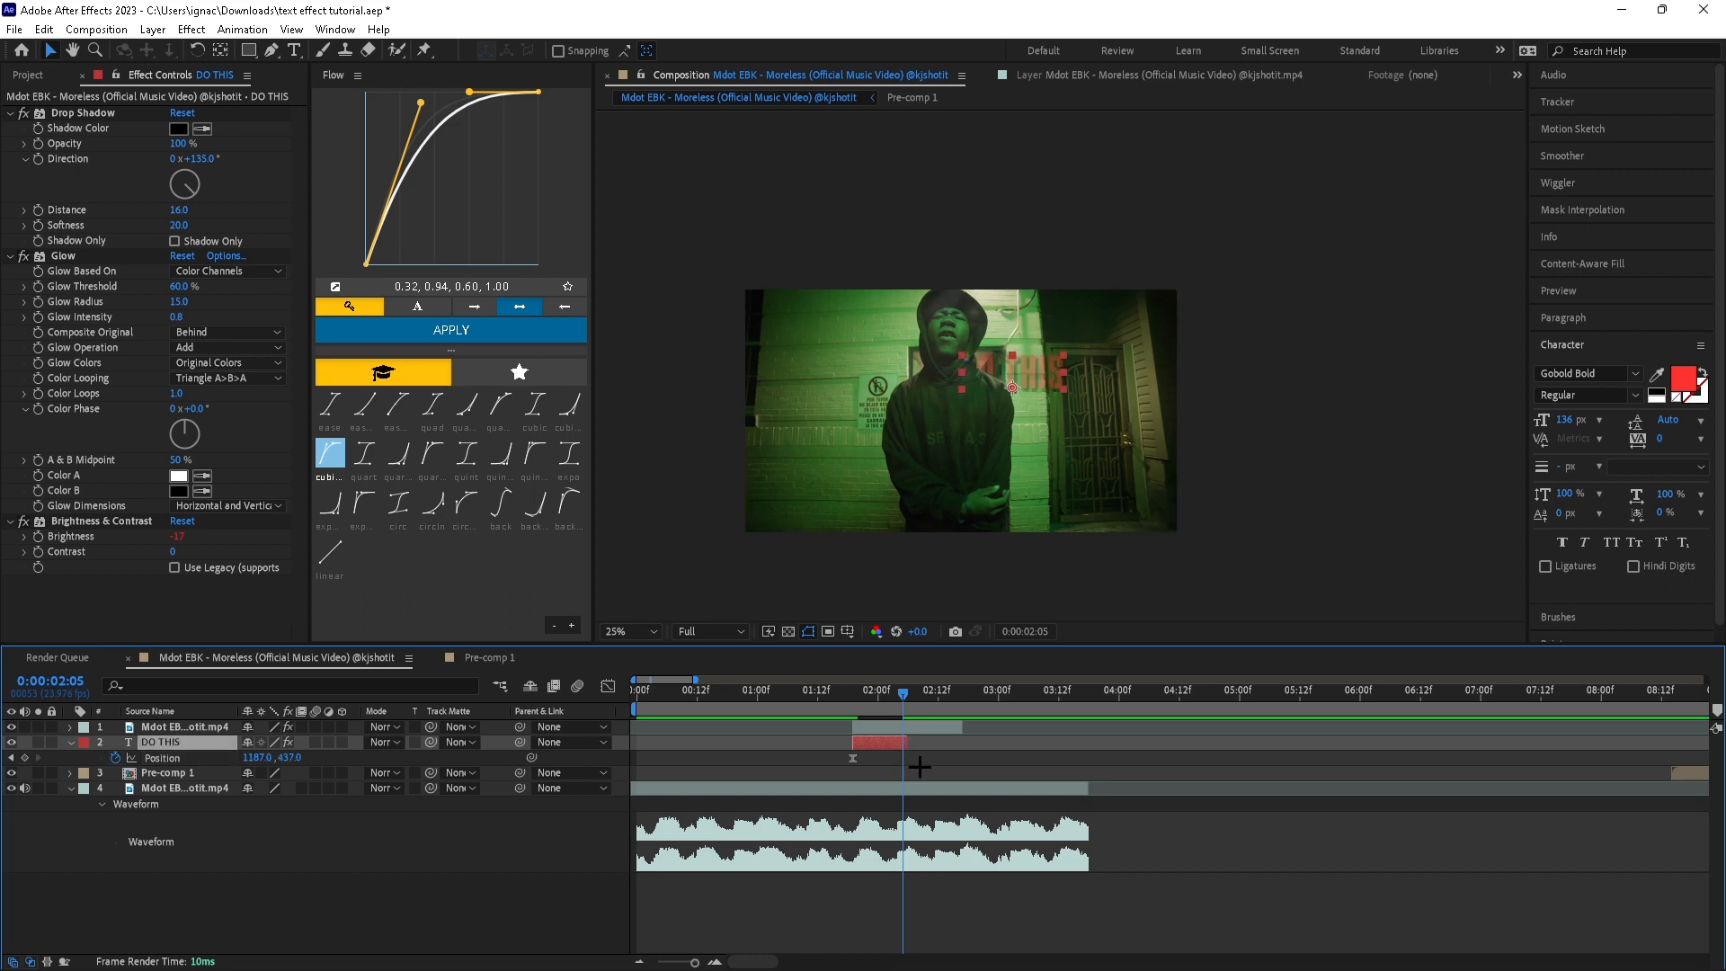
pyautogui.hotkey('ctrl', 'z')
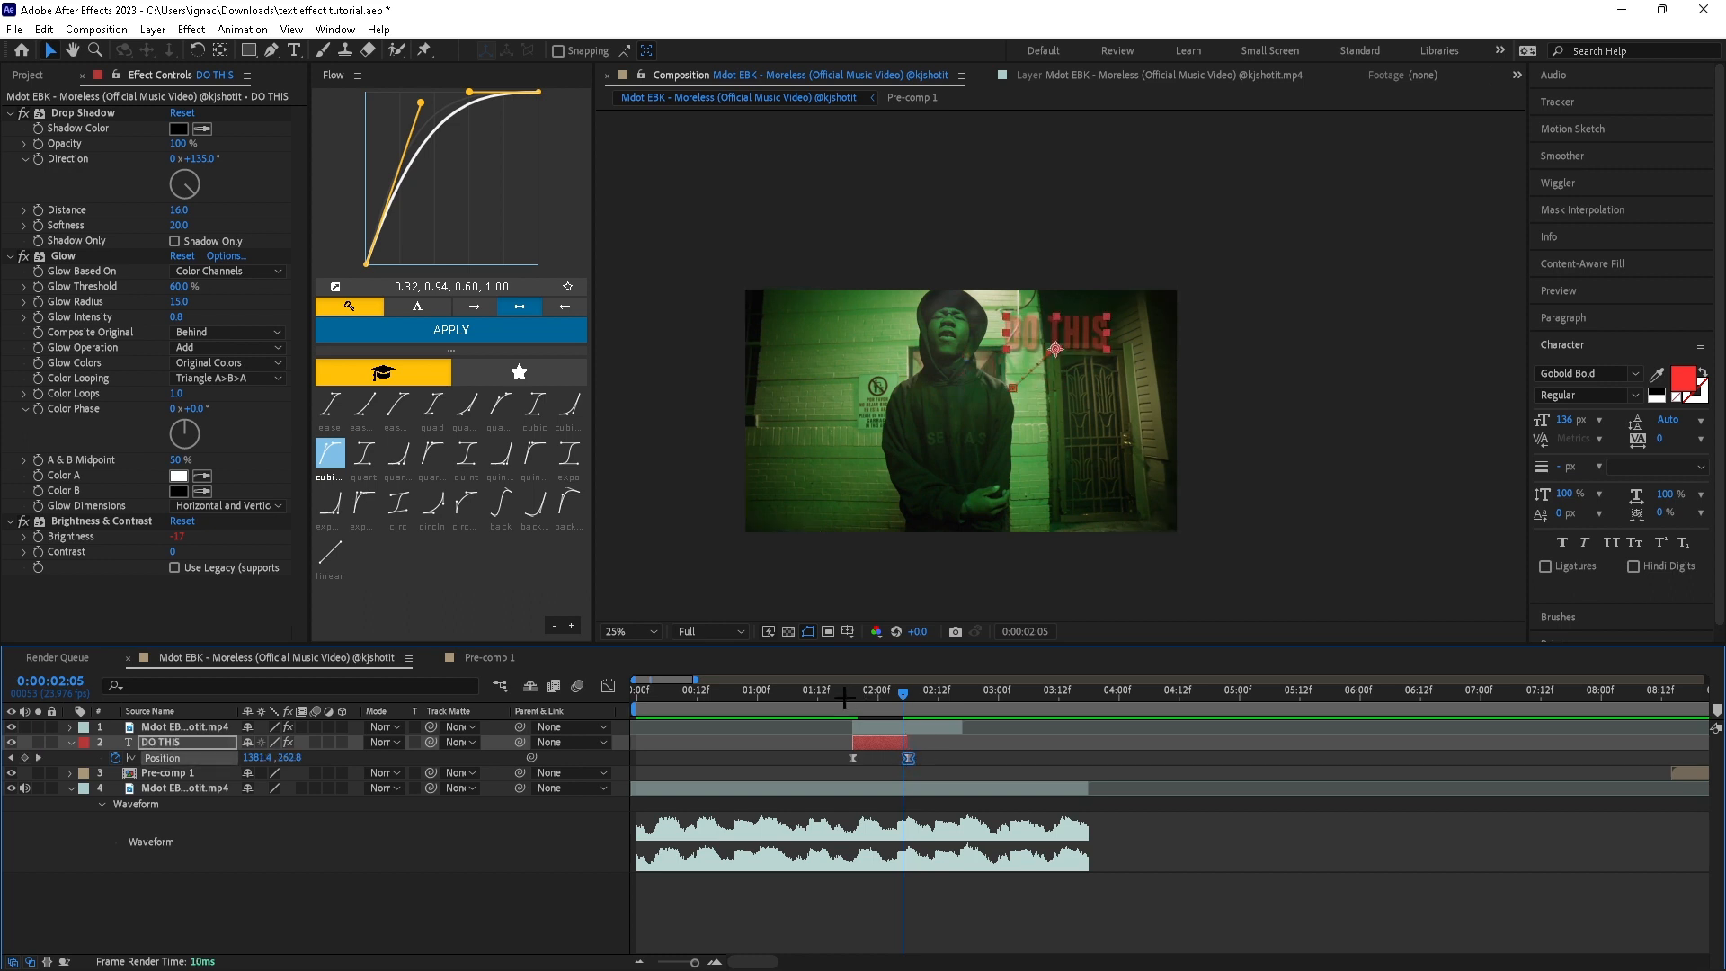
# Apply a steeper 0.10, 0.92, 0.48, 1.00 ease-out curve to both Position keyframes, preview the movement and save the project
pyautogui.moveTo(845, 698)
pyautogui.mouseDown()
pyautogui.moveTo(827, 698)
pyautogui.moveTo(852, 696)
pyautogui.mouseUp()
pyautogui.click(433, 452)
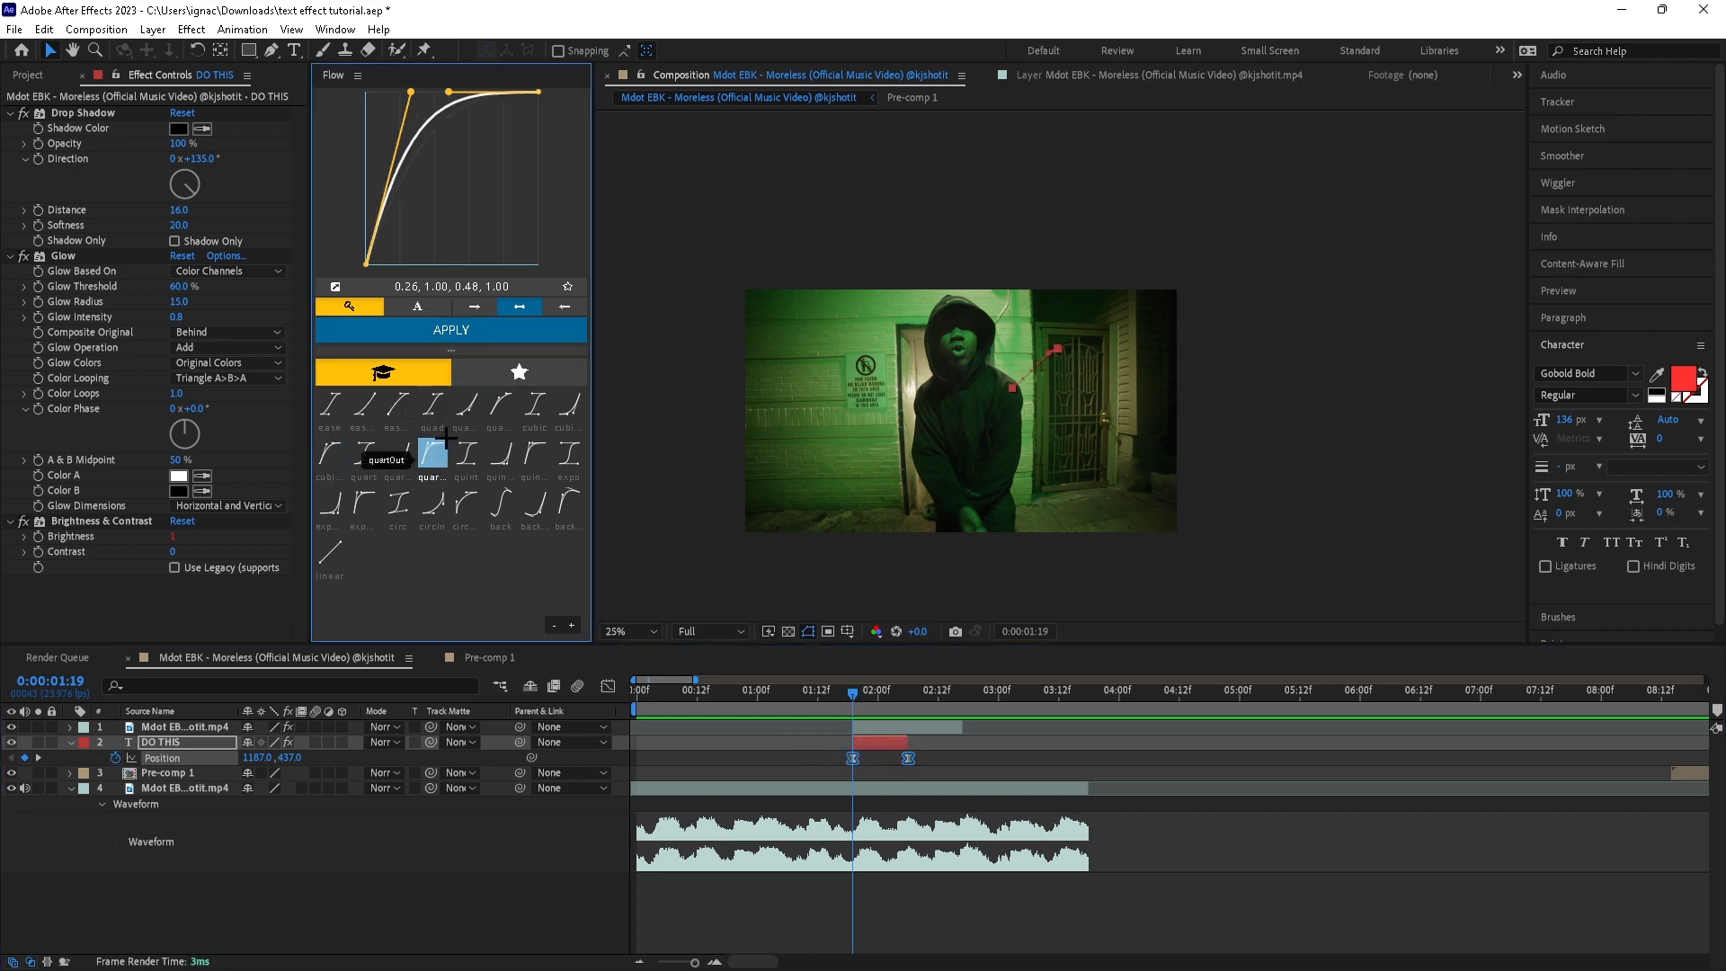
pyautogui.click(520, 325)
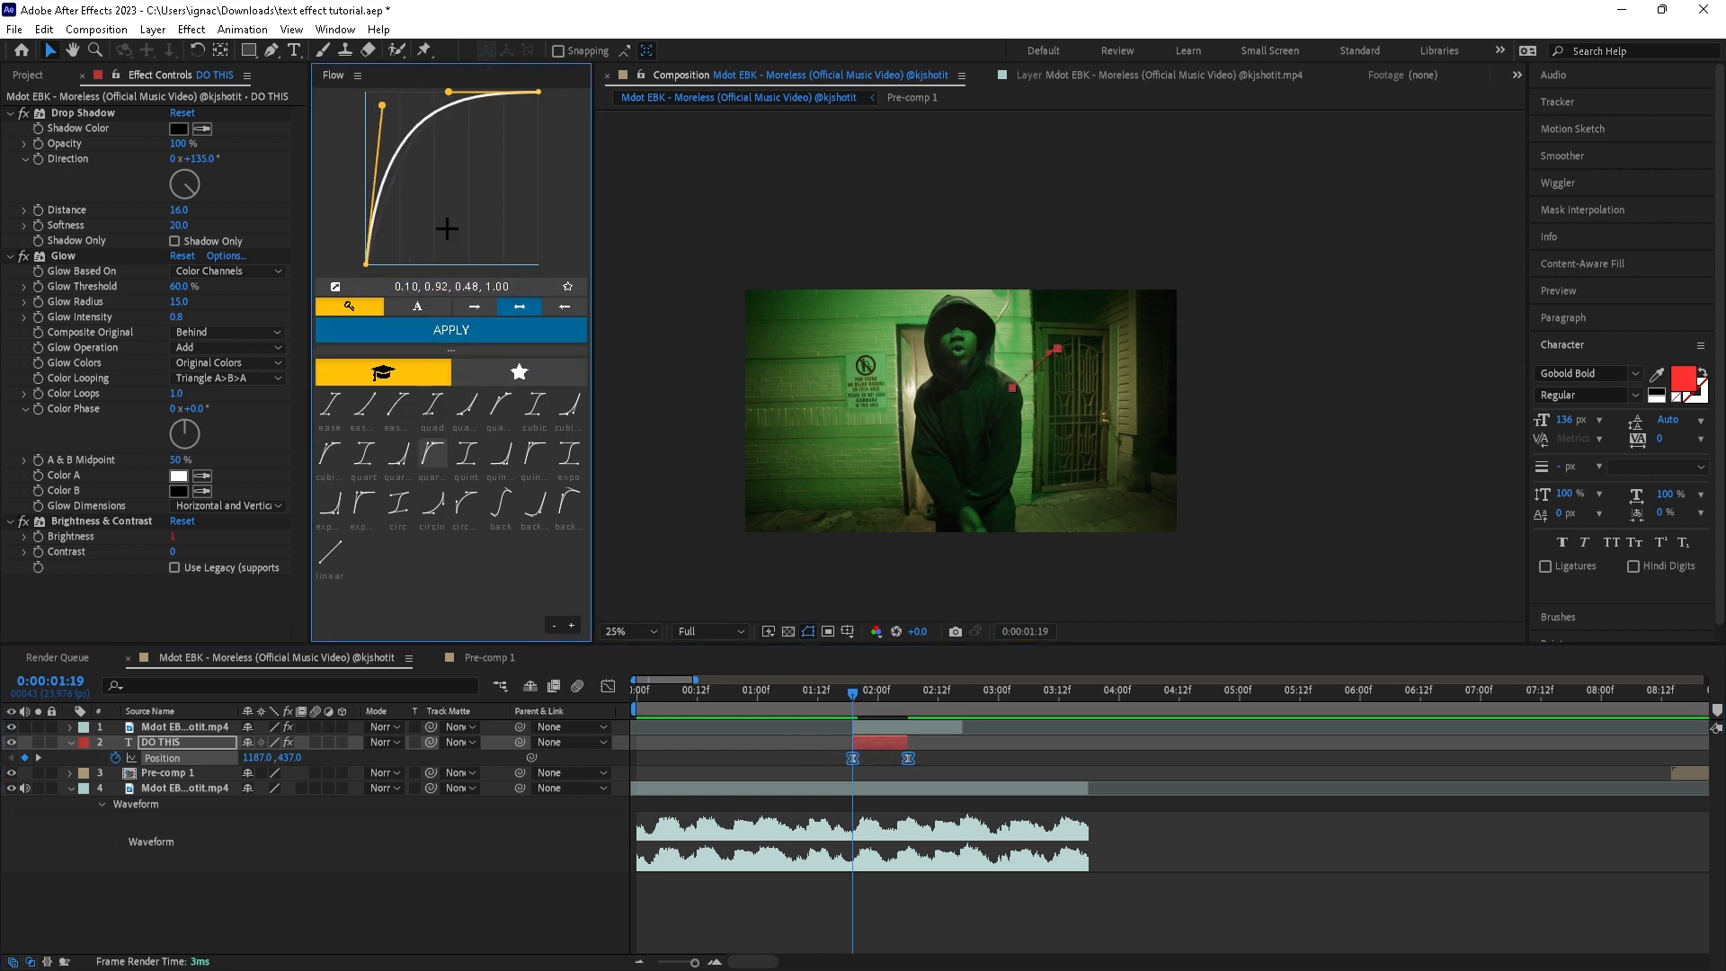
pyautogui.click(822, 697)
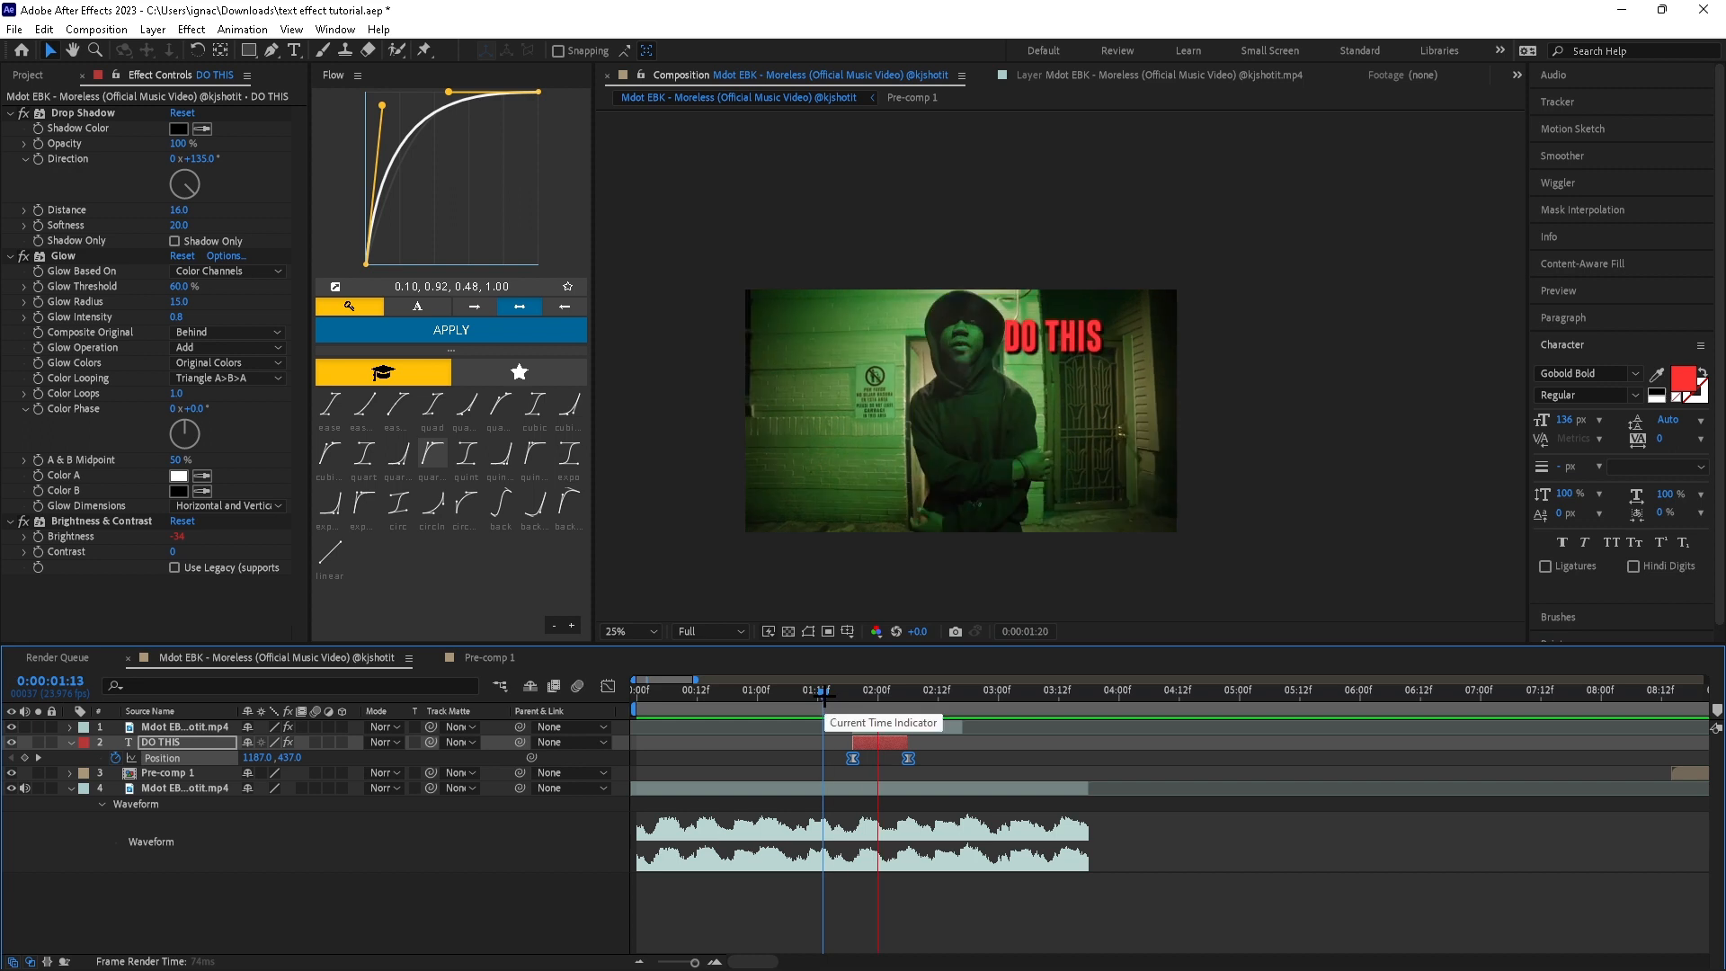
pyautogui.press('space')
pyautogui.hotkey('ctrl', 's')
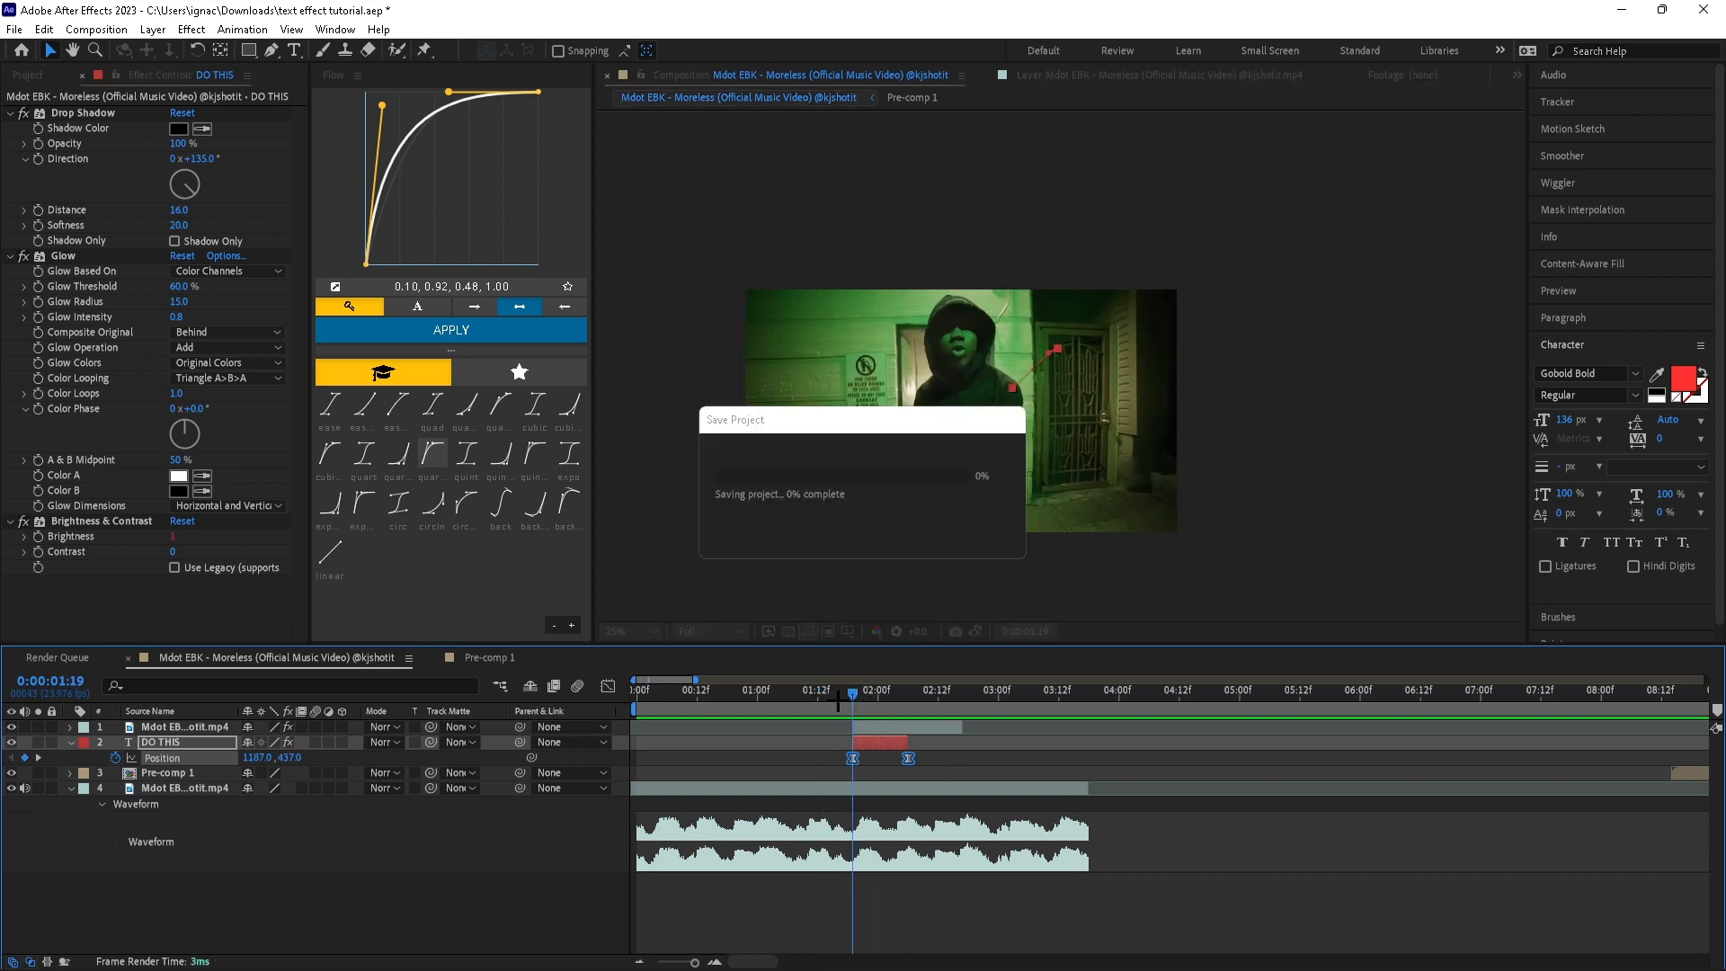
# Set the DO THIS text's Rotation to -5°, save the project and preview the tilted text
pyautogui.press('r')
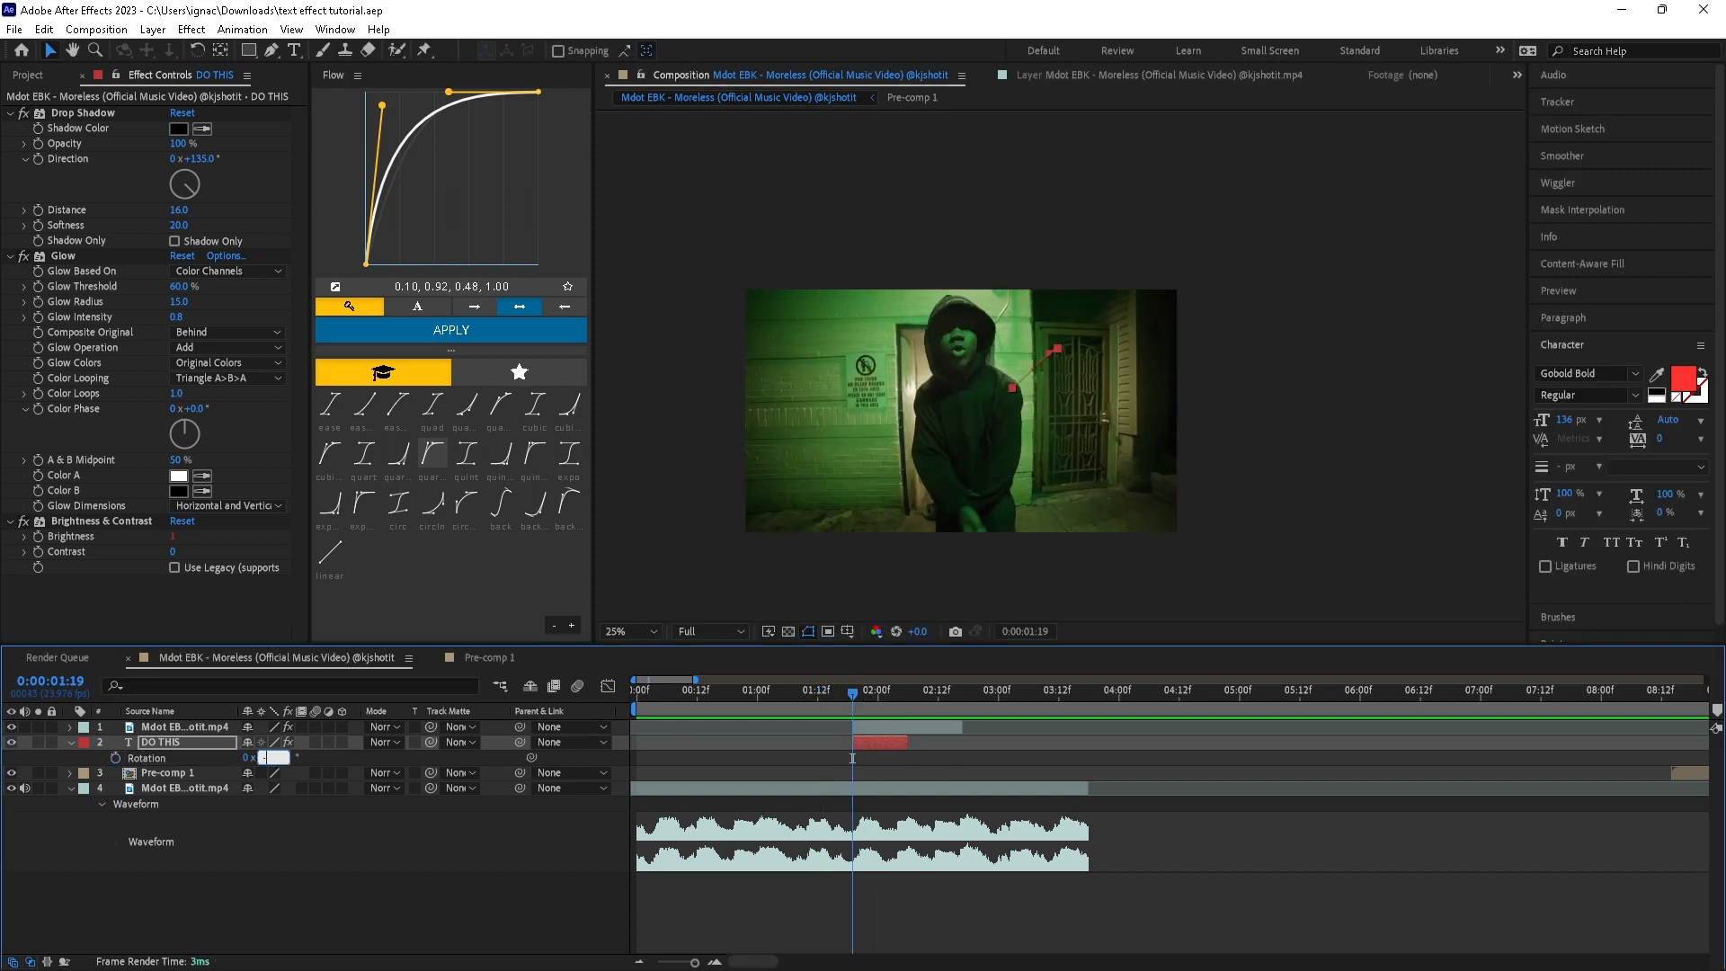
pyautogui.hotkey('ctrl', 's')
pyautogui.moveTo(860, 701); pyautogui.dragTo(856, 705)
pyautogui.press('space')
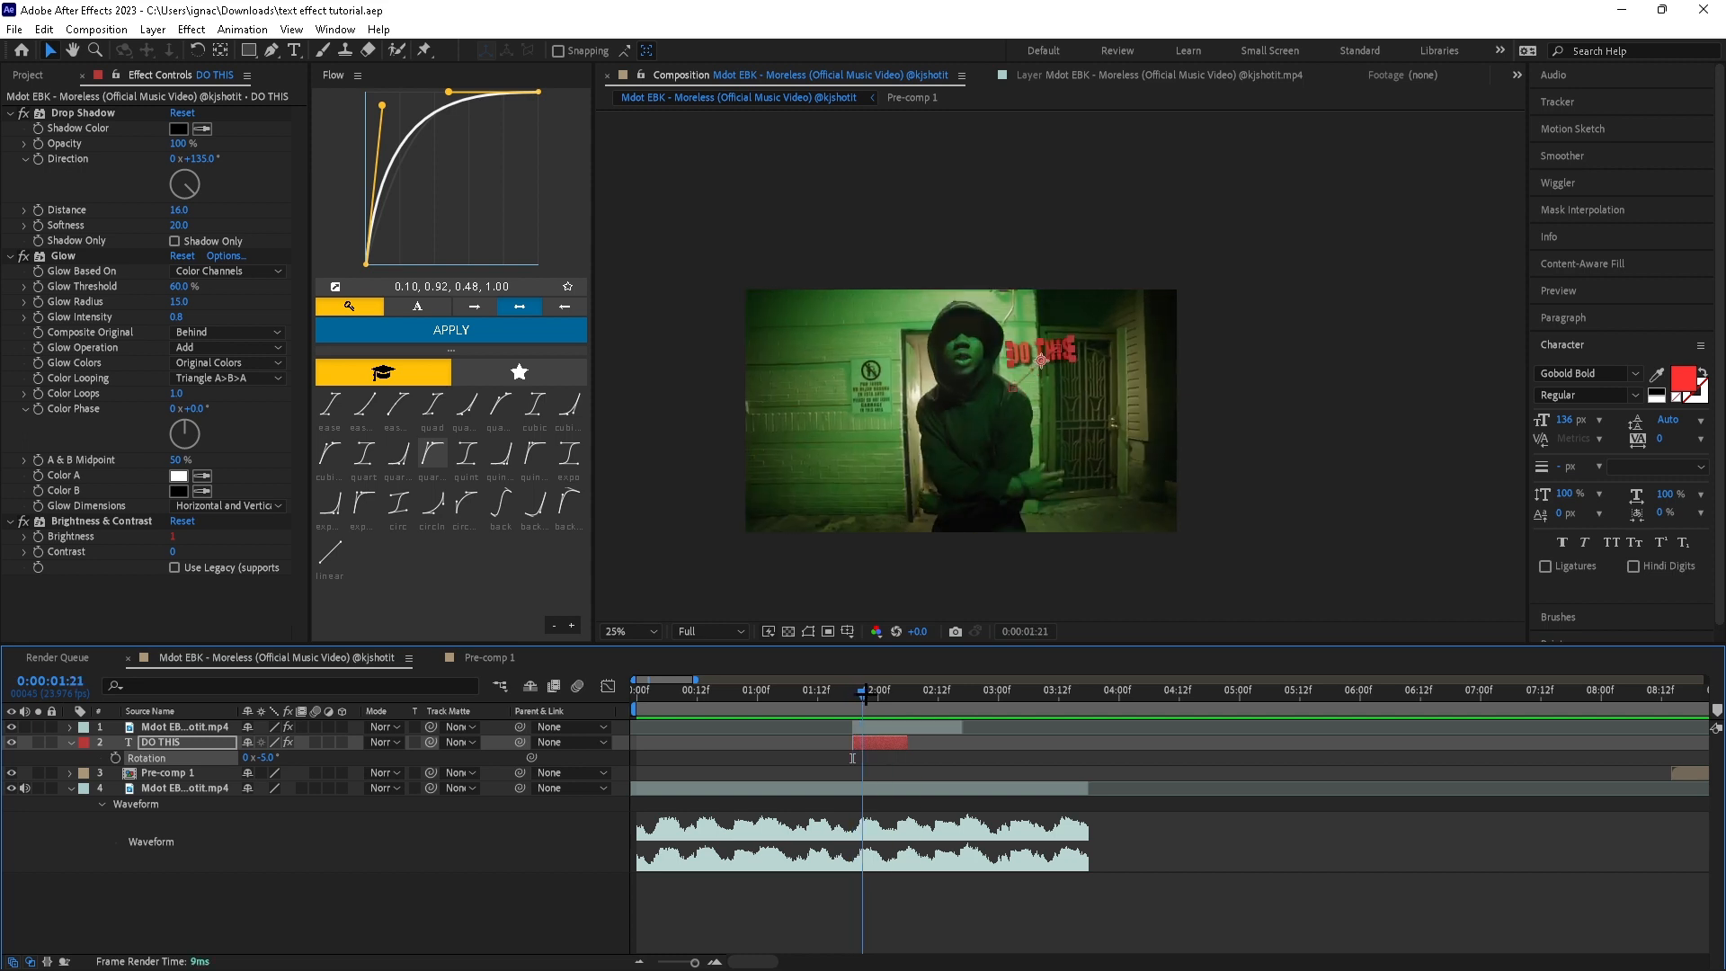
# Lighten the DO THIS text's fill color to FF4747
pyautogui.scroll(4, 1423, 457)
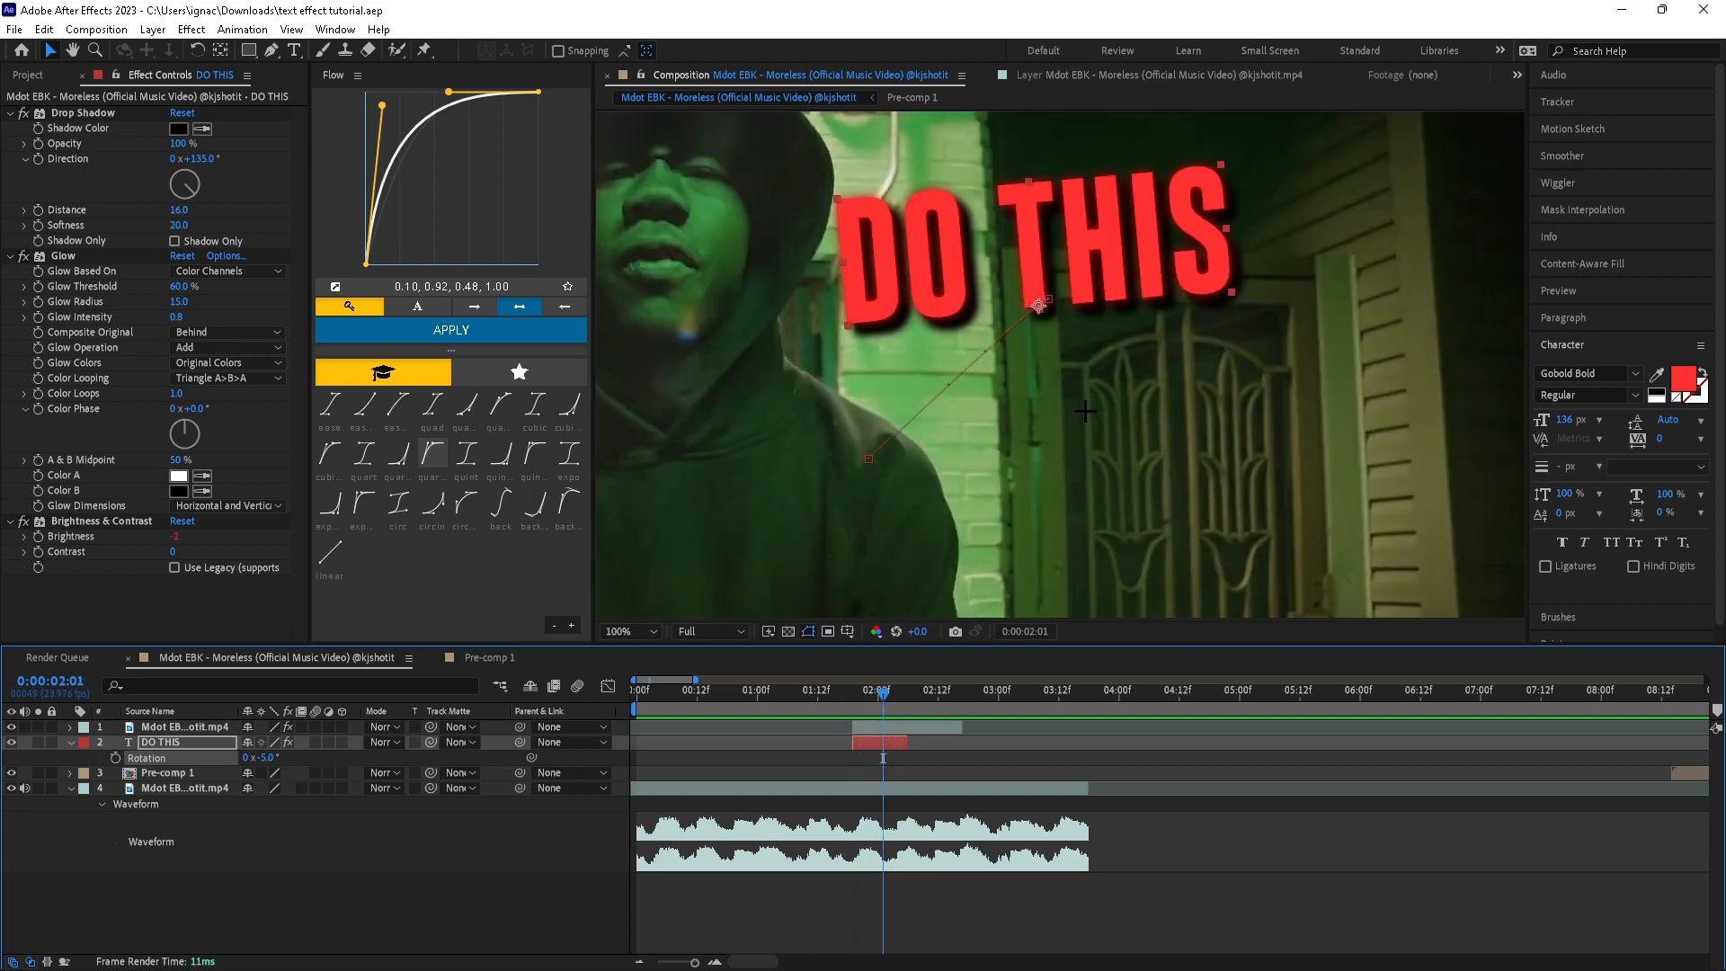
pyautogui.click(1683, 378)
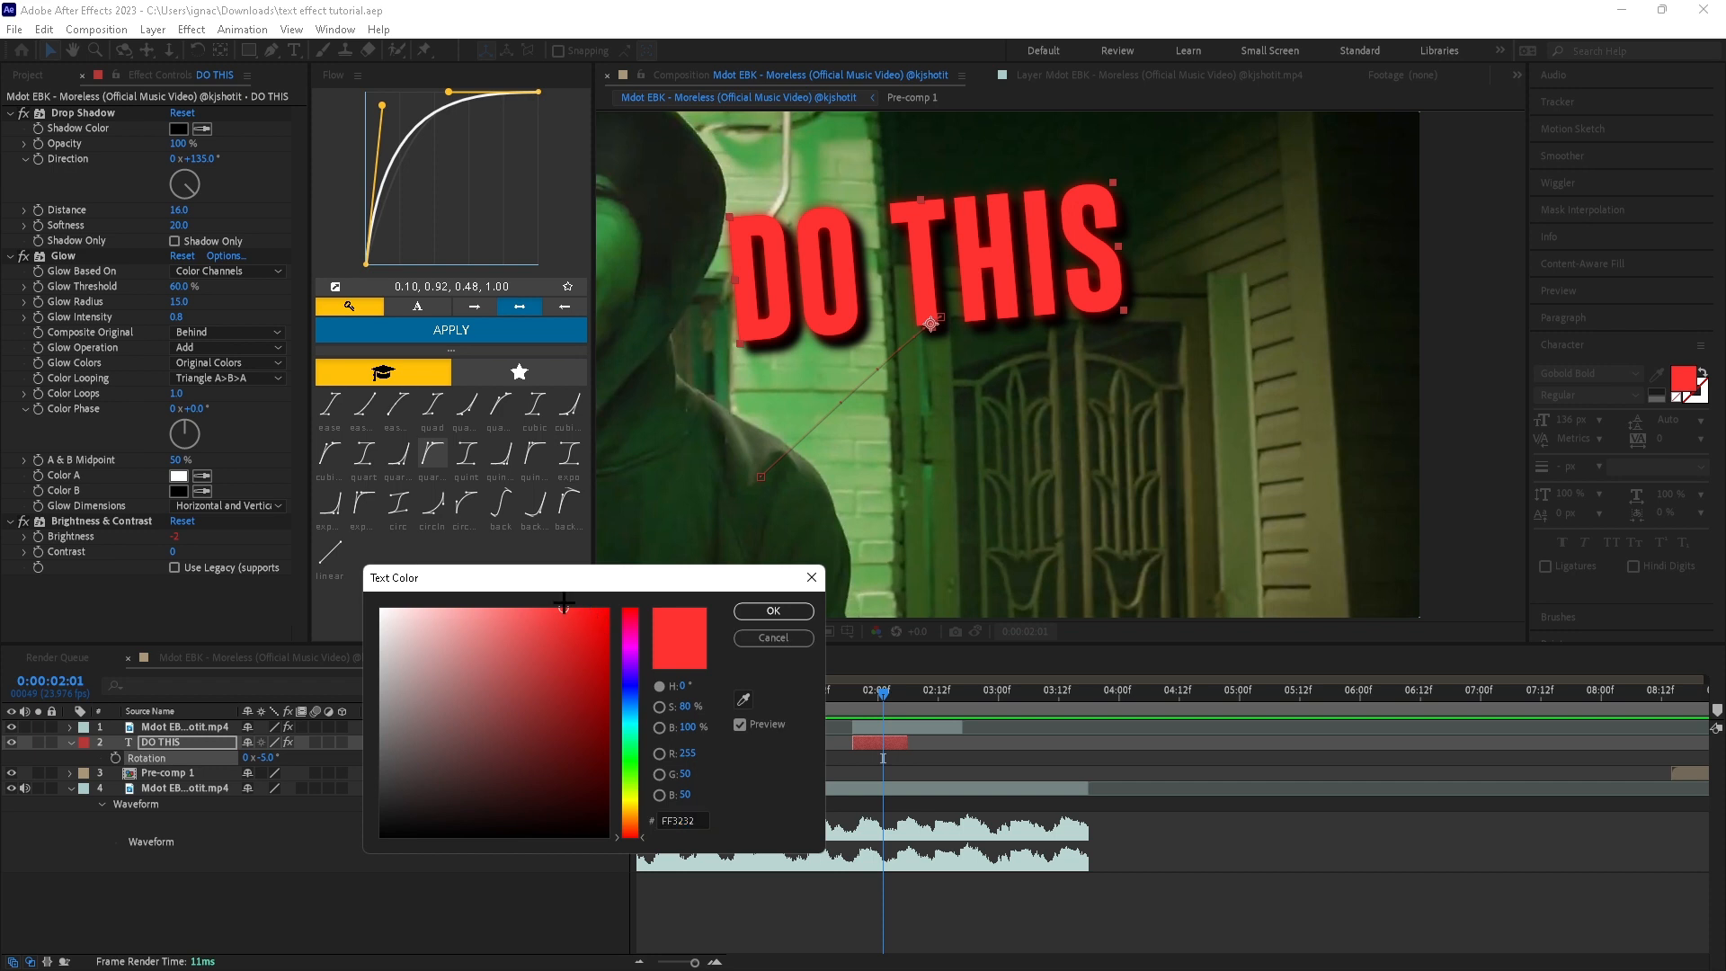
pyautogui.moveTo(556, 608); pyautogui.dragTo(551, 604)
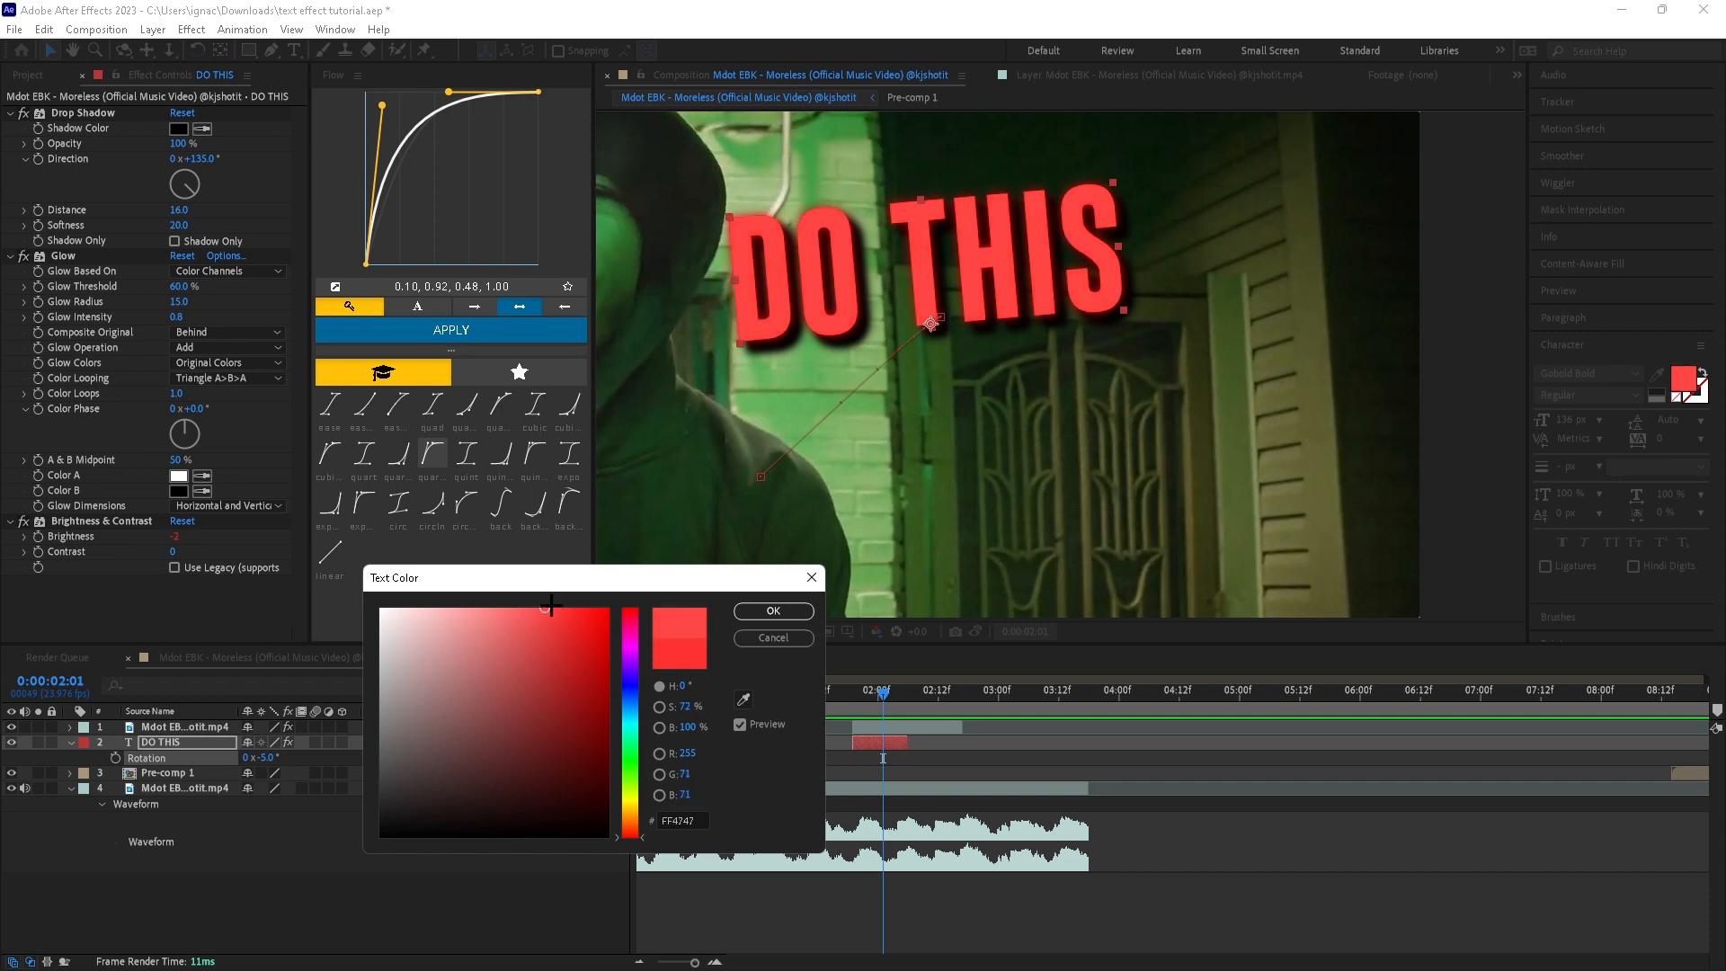
pyautogui.click(773, 612)
# Raise the text's Glow Radius to 51, preview the stronger glow and save the project
pyautogui.moveTo(882, 691)
pyautogui.mouseDown()
pyautogui.moveTo(823, 690)
pyautogui.moveTo(852, 689)
pyautogui.mouseUp()
pyautogui.moveTo(179, 301); pyautogui.dragTo(210, 308)
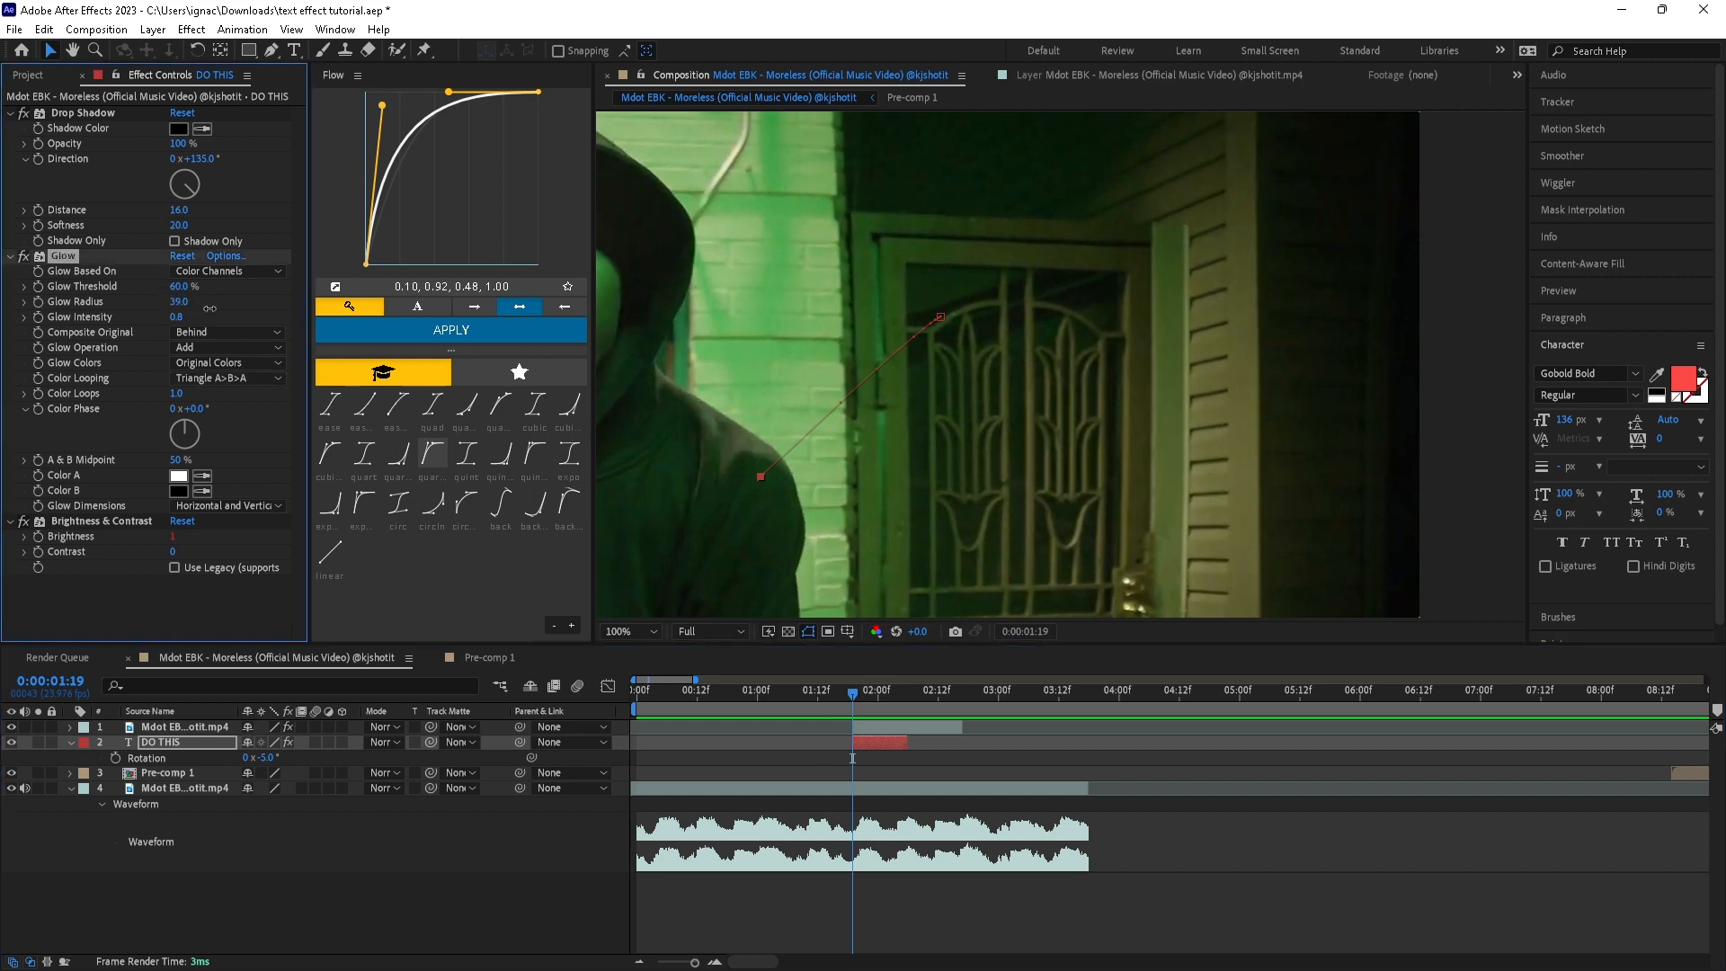
pyautogui.press('space')
pyautogui.click(848, 691)
pyautogui.scroll(-3, 852, 465)
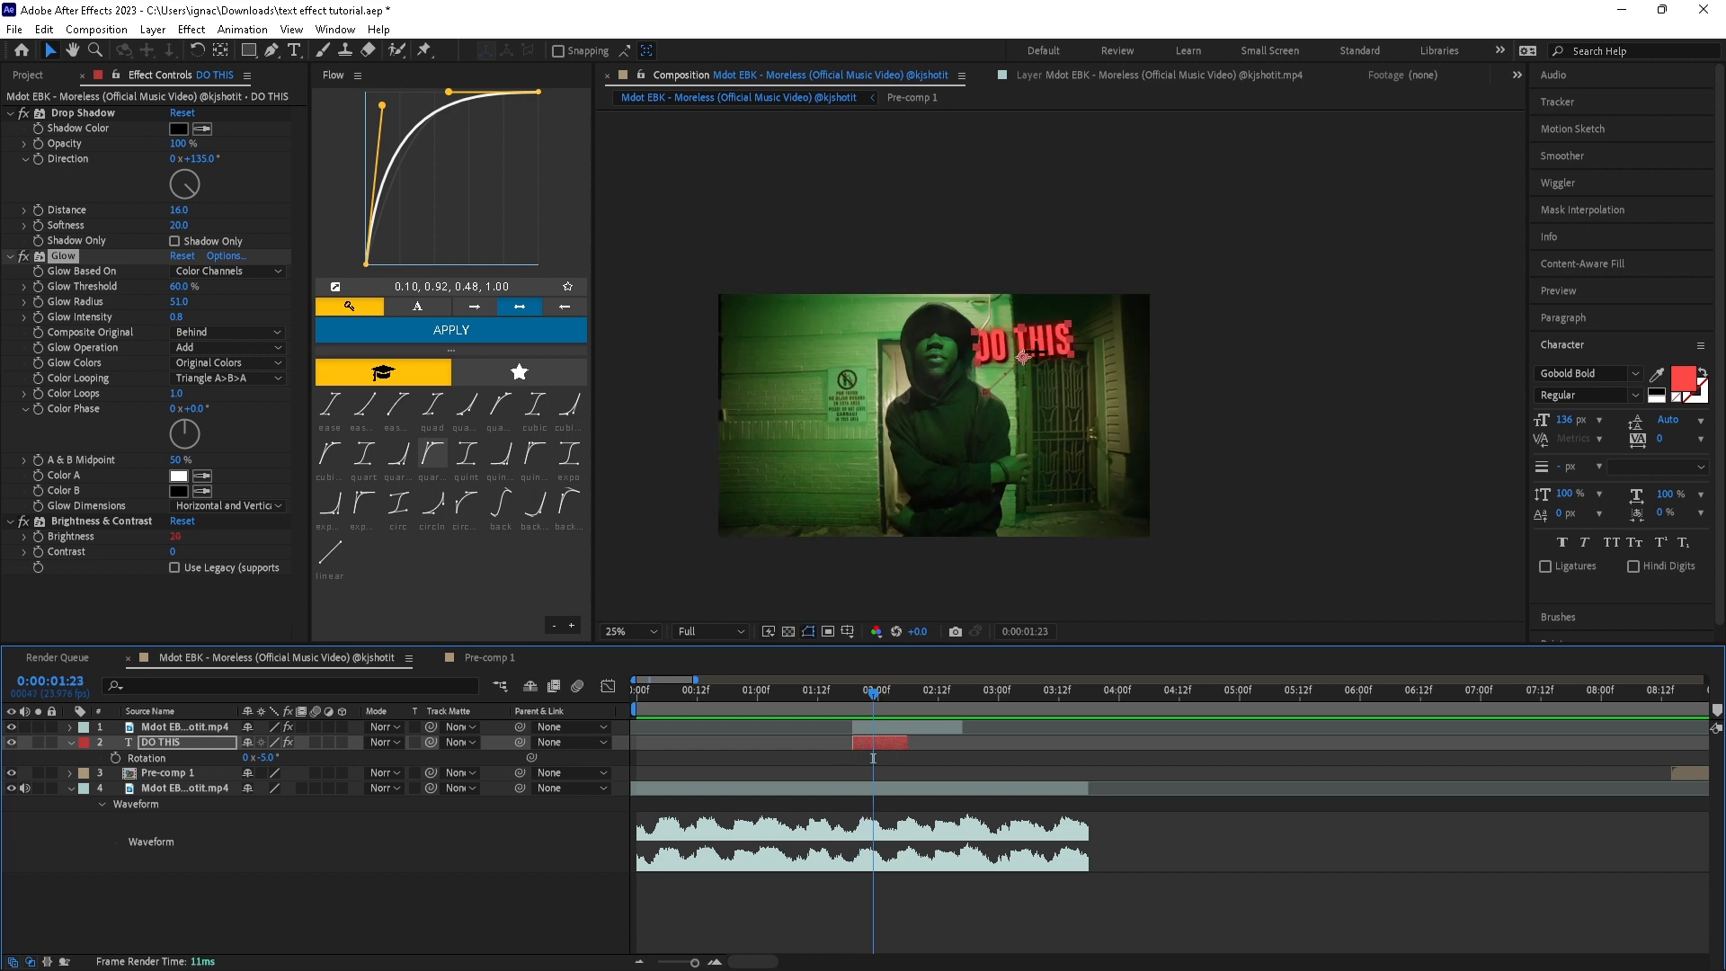
pyautogui.hotkey('ctrl', 's')
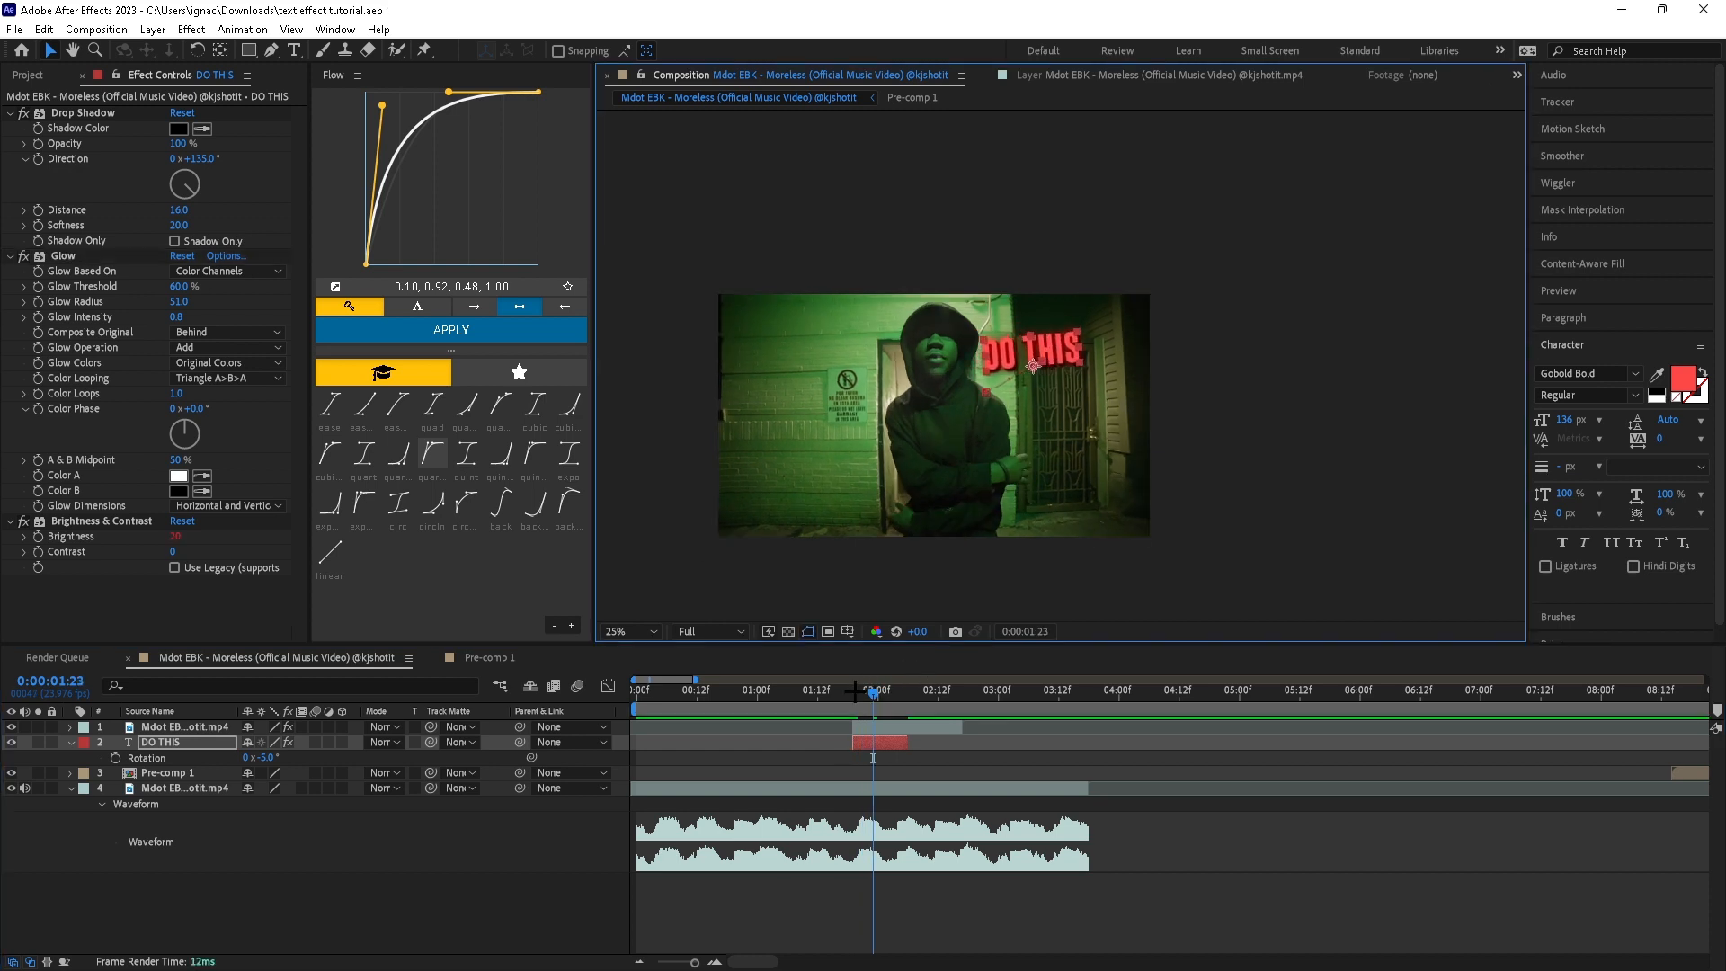
# Play back the section around the DO THIS text repeatedly to find where the next lyric starts, near 0:00:02:00
pyautogui.click(827, 691)
pyautogui.press('space')
pyautogui.moveTo(844, 693); pyautogui.dragTo(878, 725)
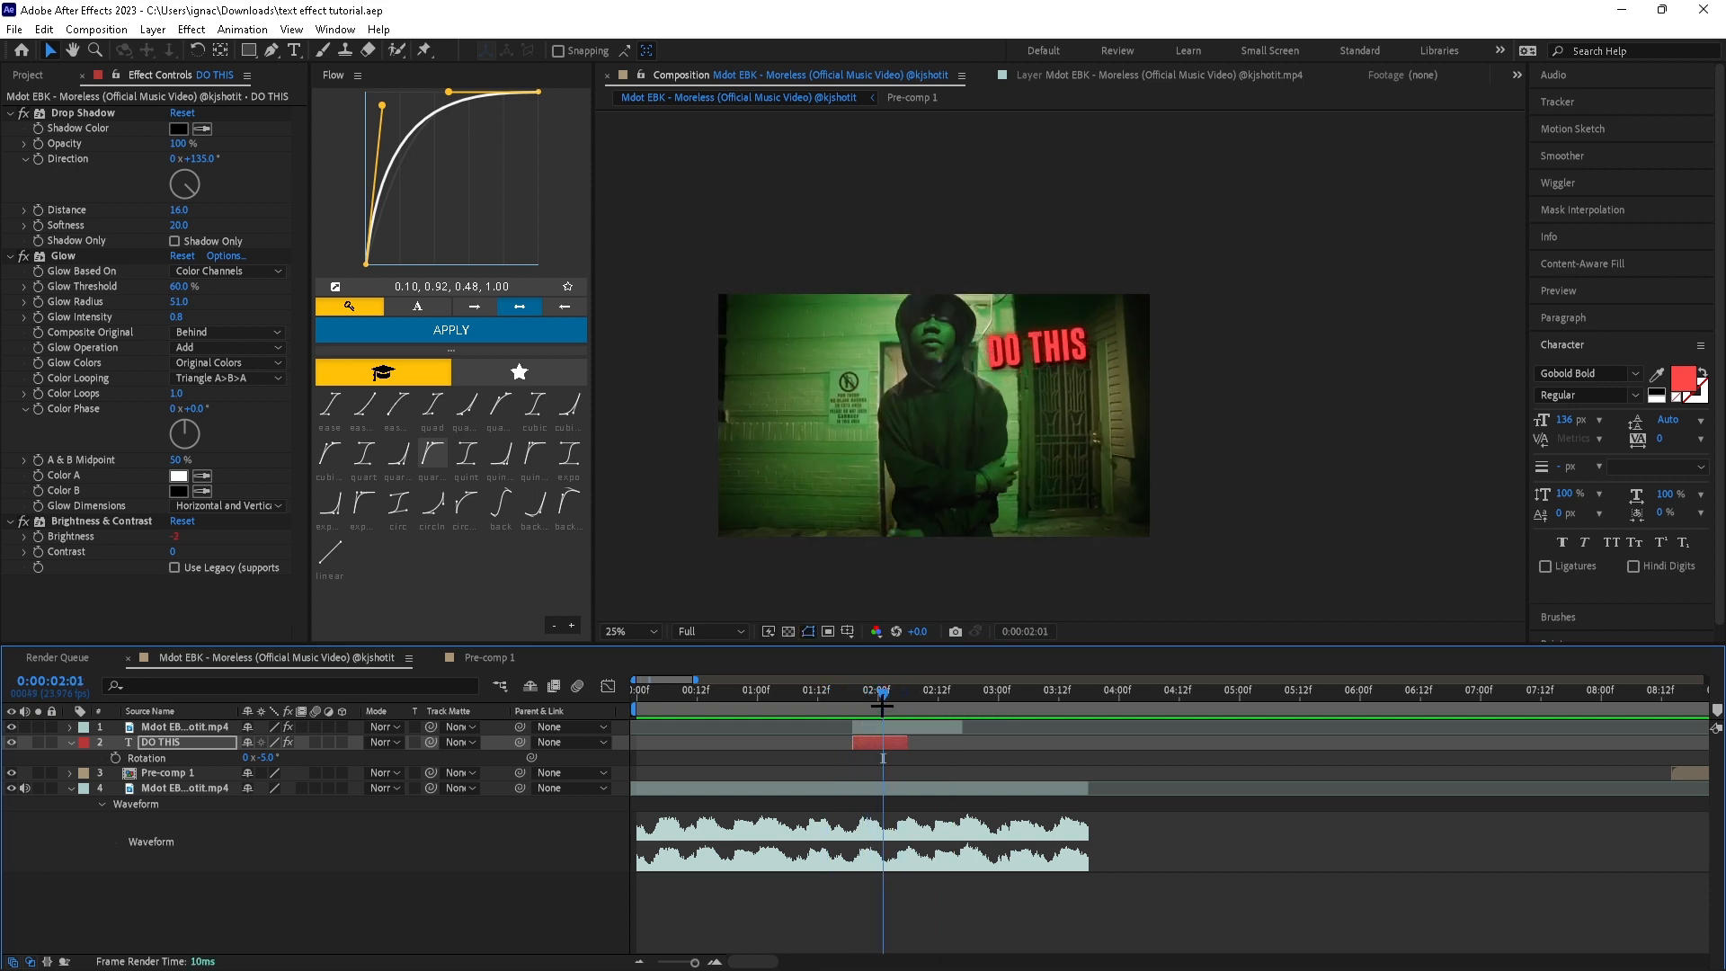
pyautogui.press('space')
pyautogui.press('space')
pyautogui.moveTo(882, 703); pyautogui.dragTo(879, 699)
pyautogui.press('space')
pyautogui.press('space')
pyautogui.press('space')
pyautogui.press('space')
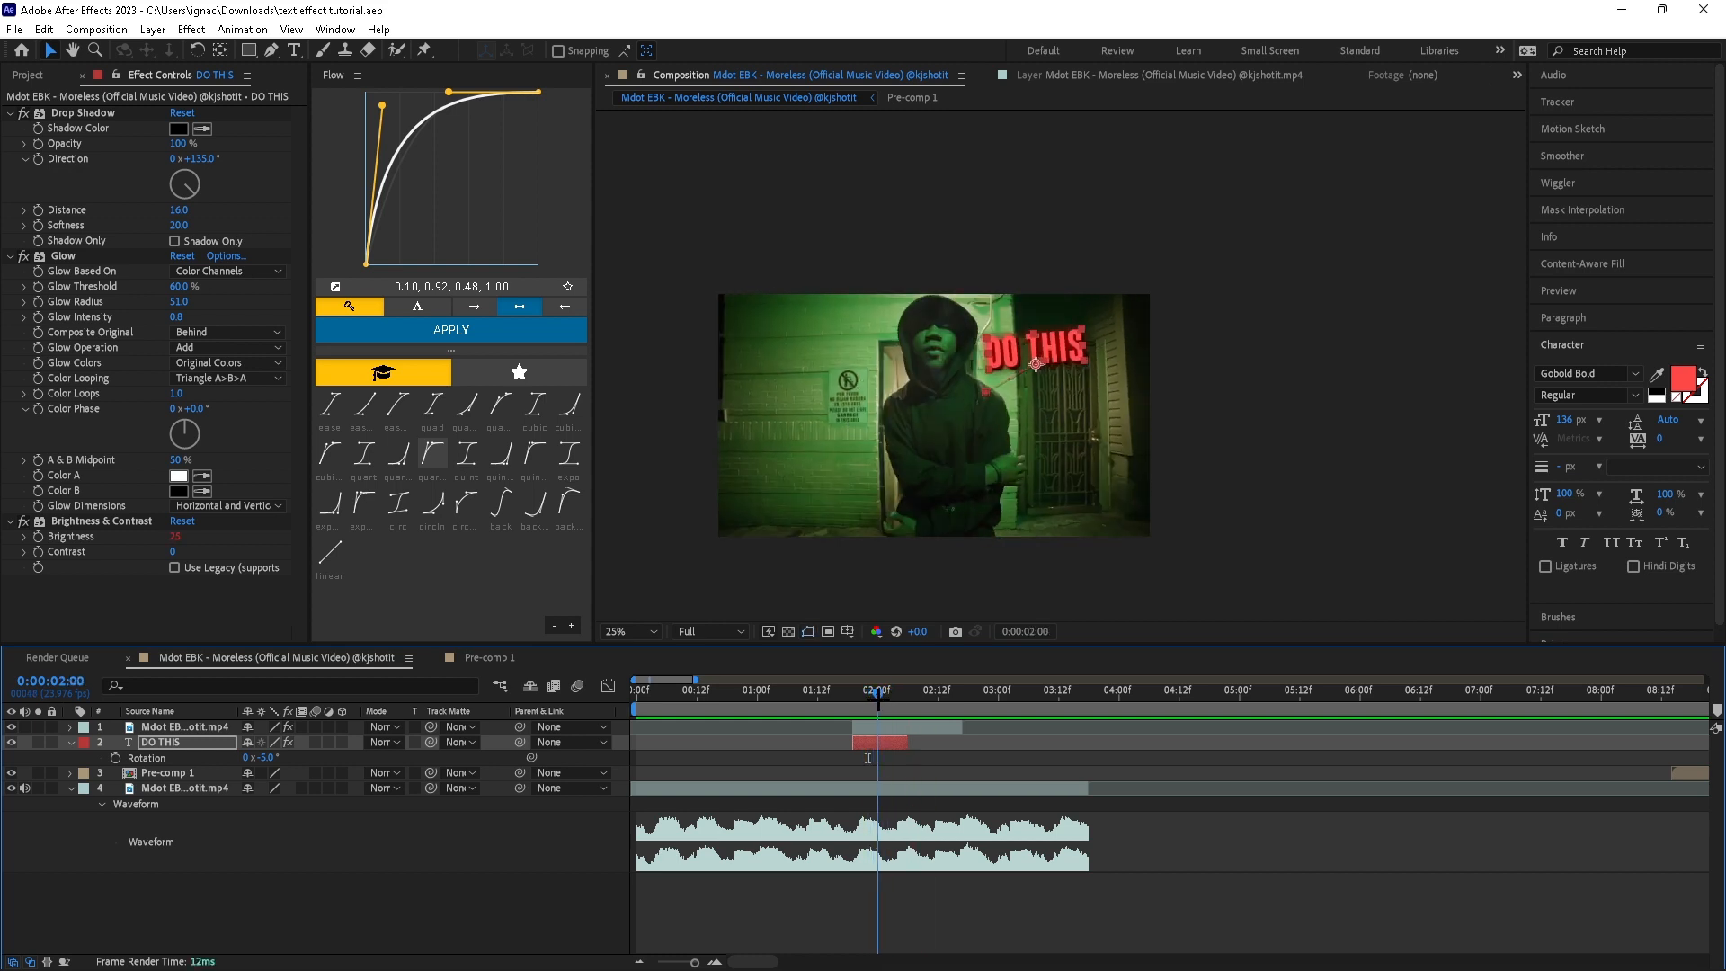
# Duplicate the DO THIS layer, start the lower copy at 0:00:02:00 and change its text to FOR FUN
pyautogui.hotkey('ctrl', 'd')
pyautogui.moveTo(877, 757); pyautogui.dragTo(903, 764)
pyautogui.hotkey('ctrl', 't')
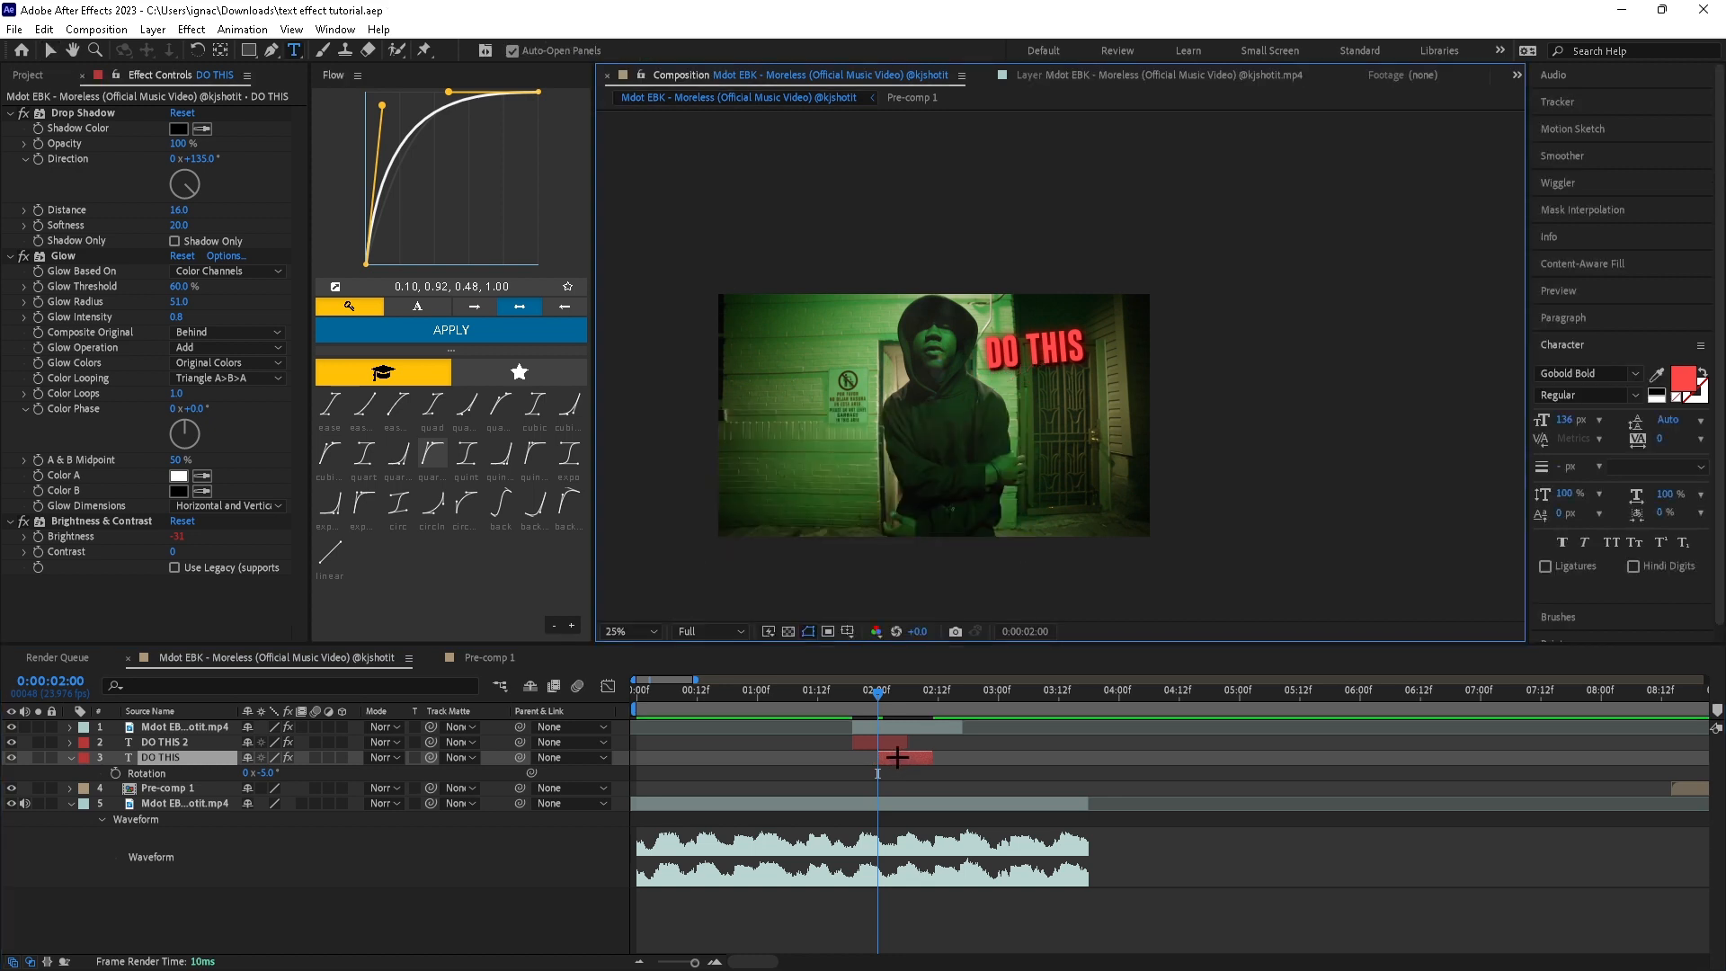
pyautogui.write('FOR FUN')
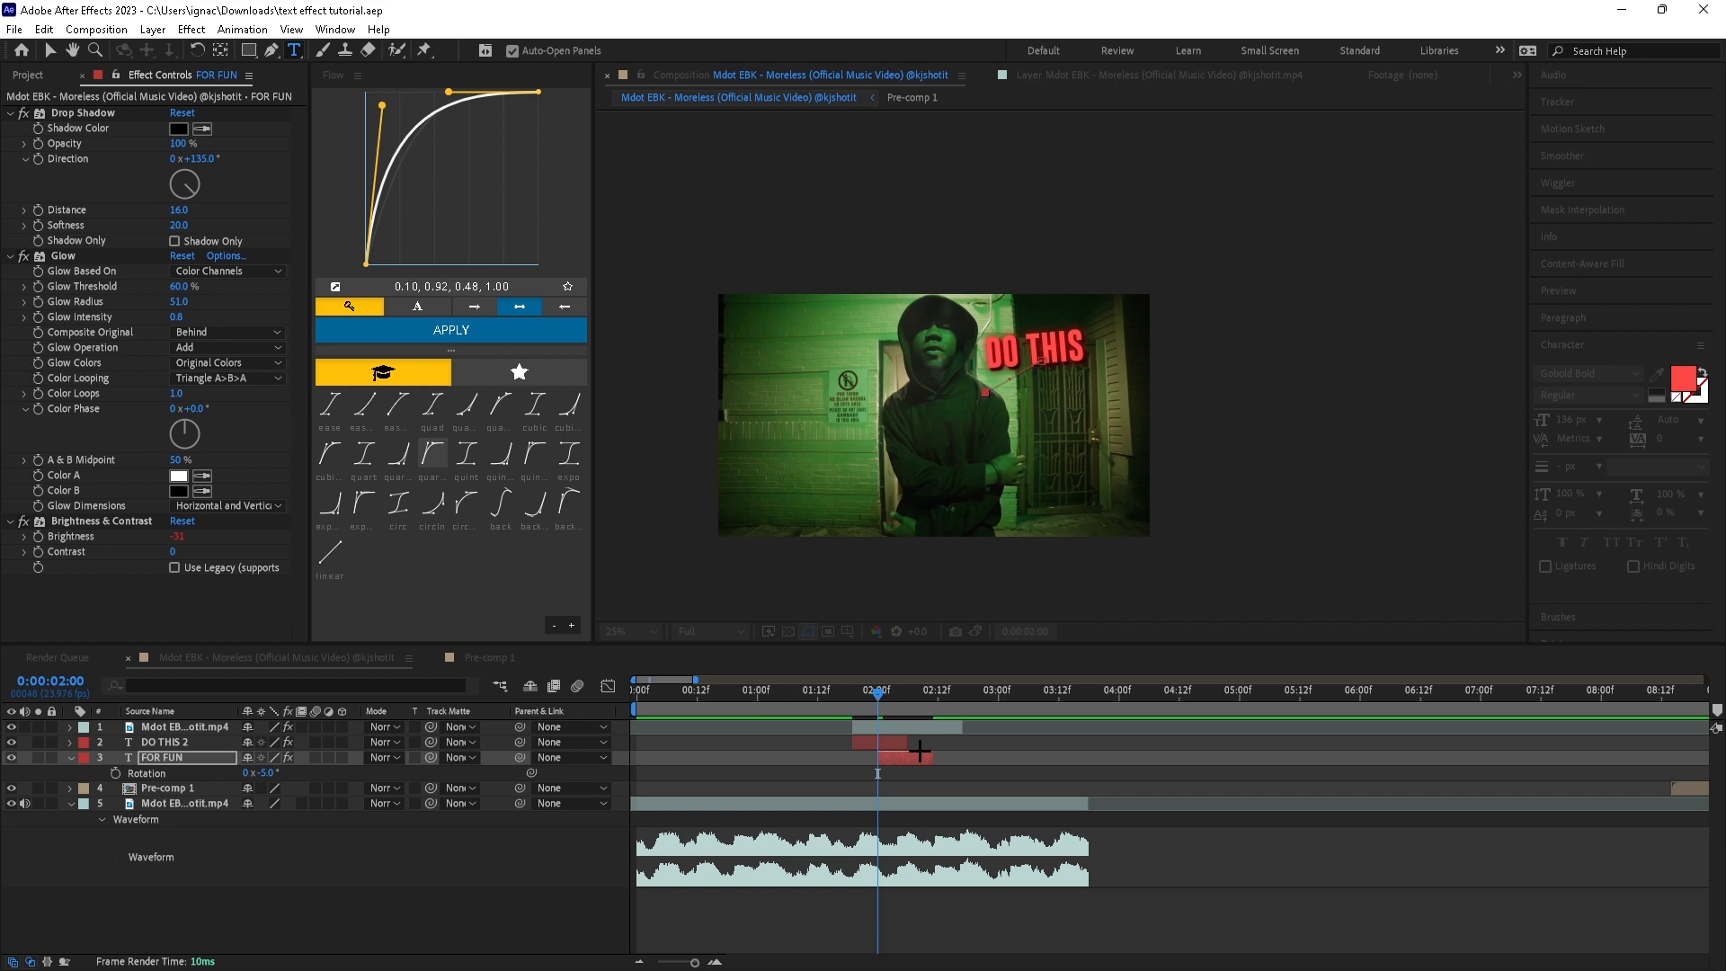
pyautogui.click(882, 759)
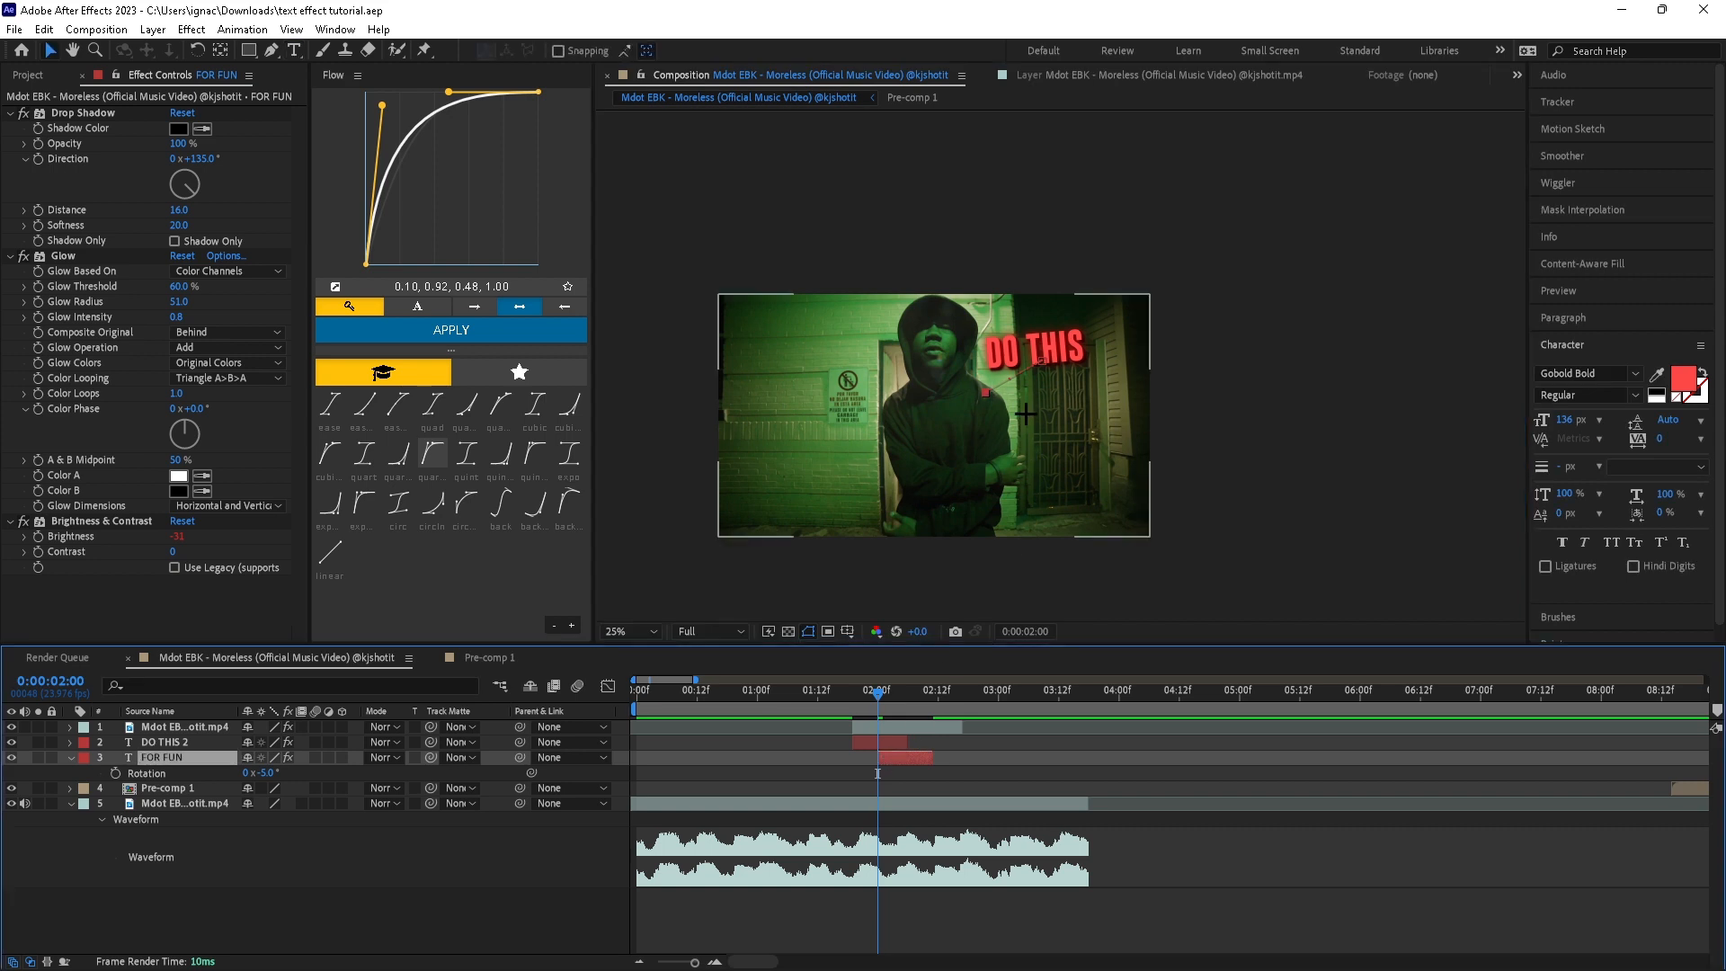
# Move both ends of the FOR FUN text's motion path lower, below DO THIS, then save and play back the result
pyautogui.scroll(2, 1026, 413)
pyautogui.moveTo(910, 424); pyautogui.dragTo(943, 464)
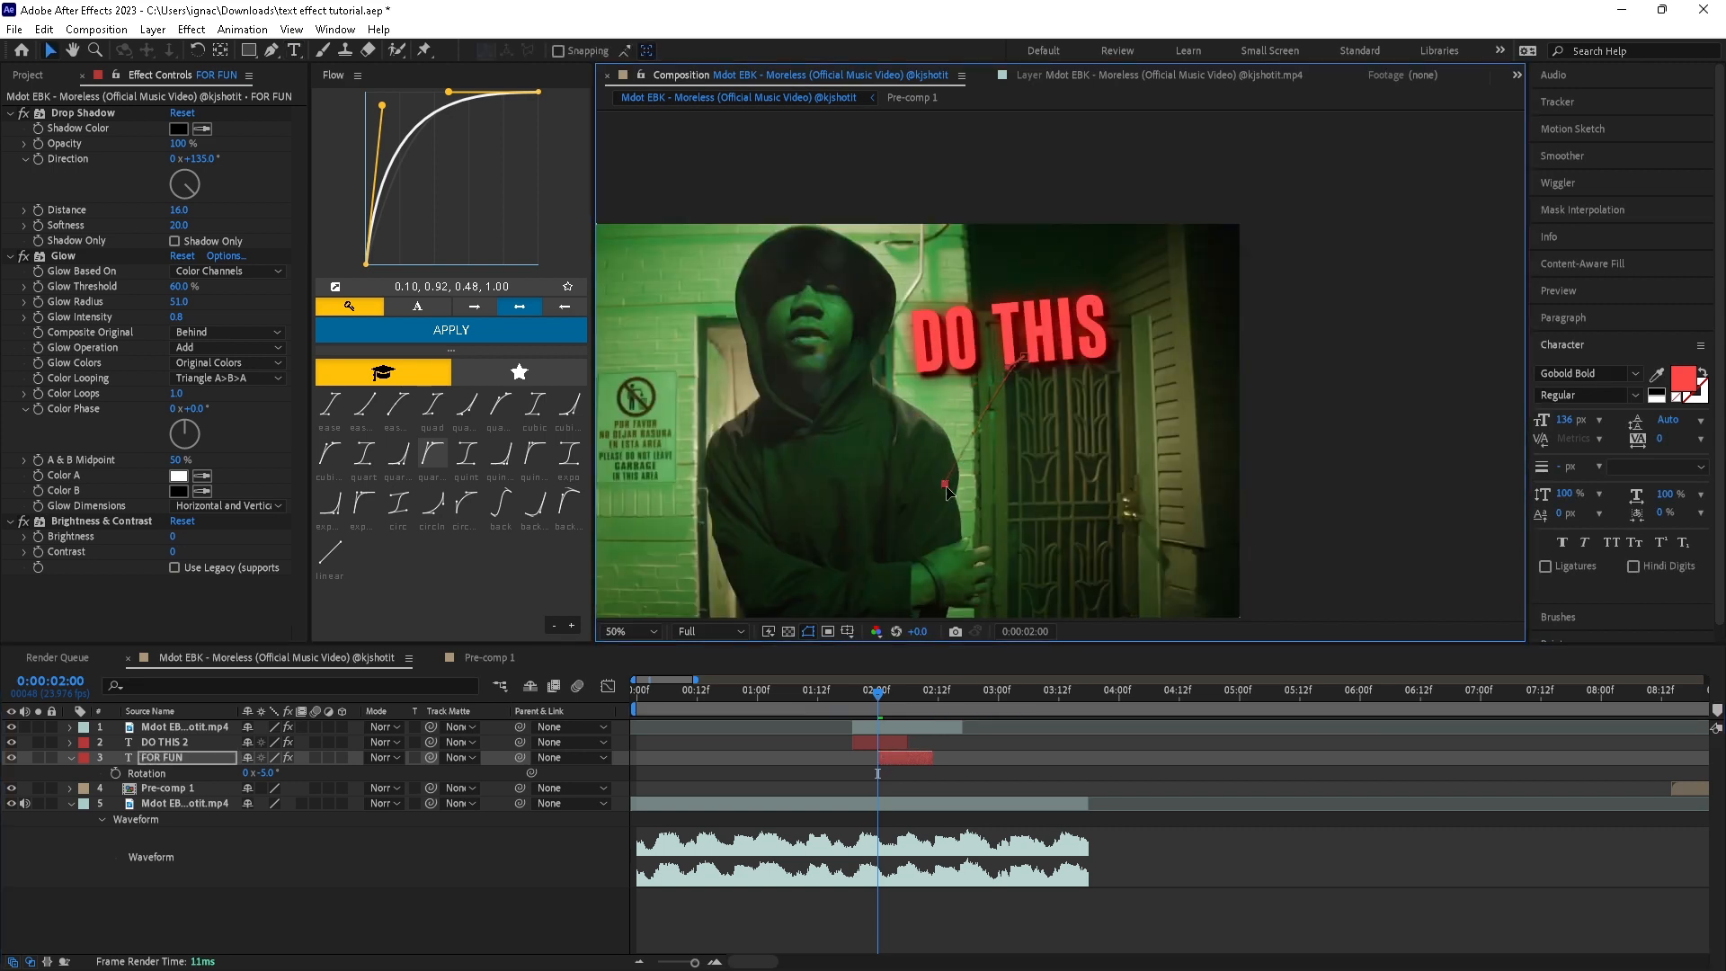
pyautogui.moveTo(1023, 358); pyautogui.dragTo(1048, 412)
pyautogui.hotkey('ctrl', 's')
pyautogui.press('space')
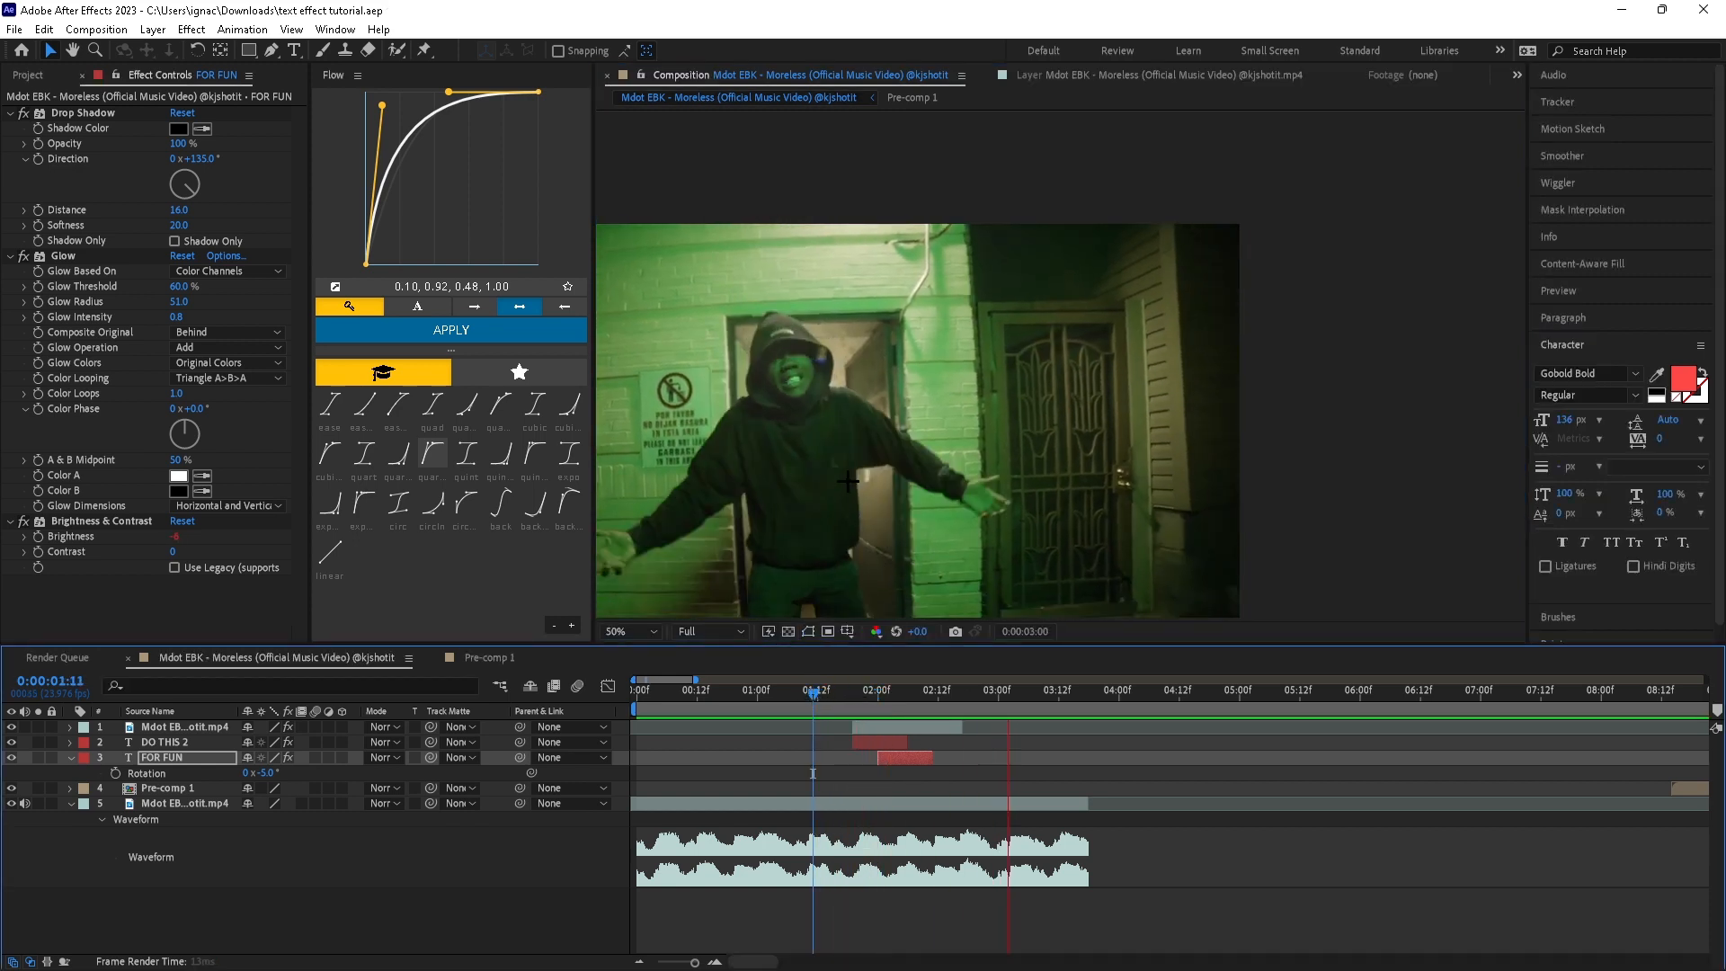
pyautogui.press(',')
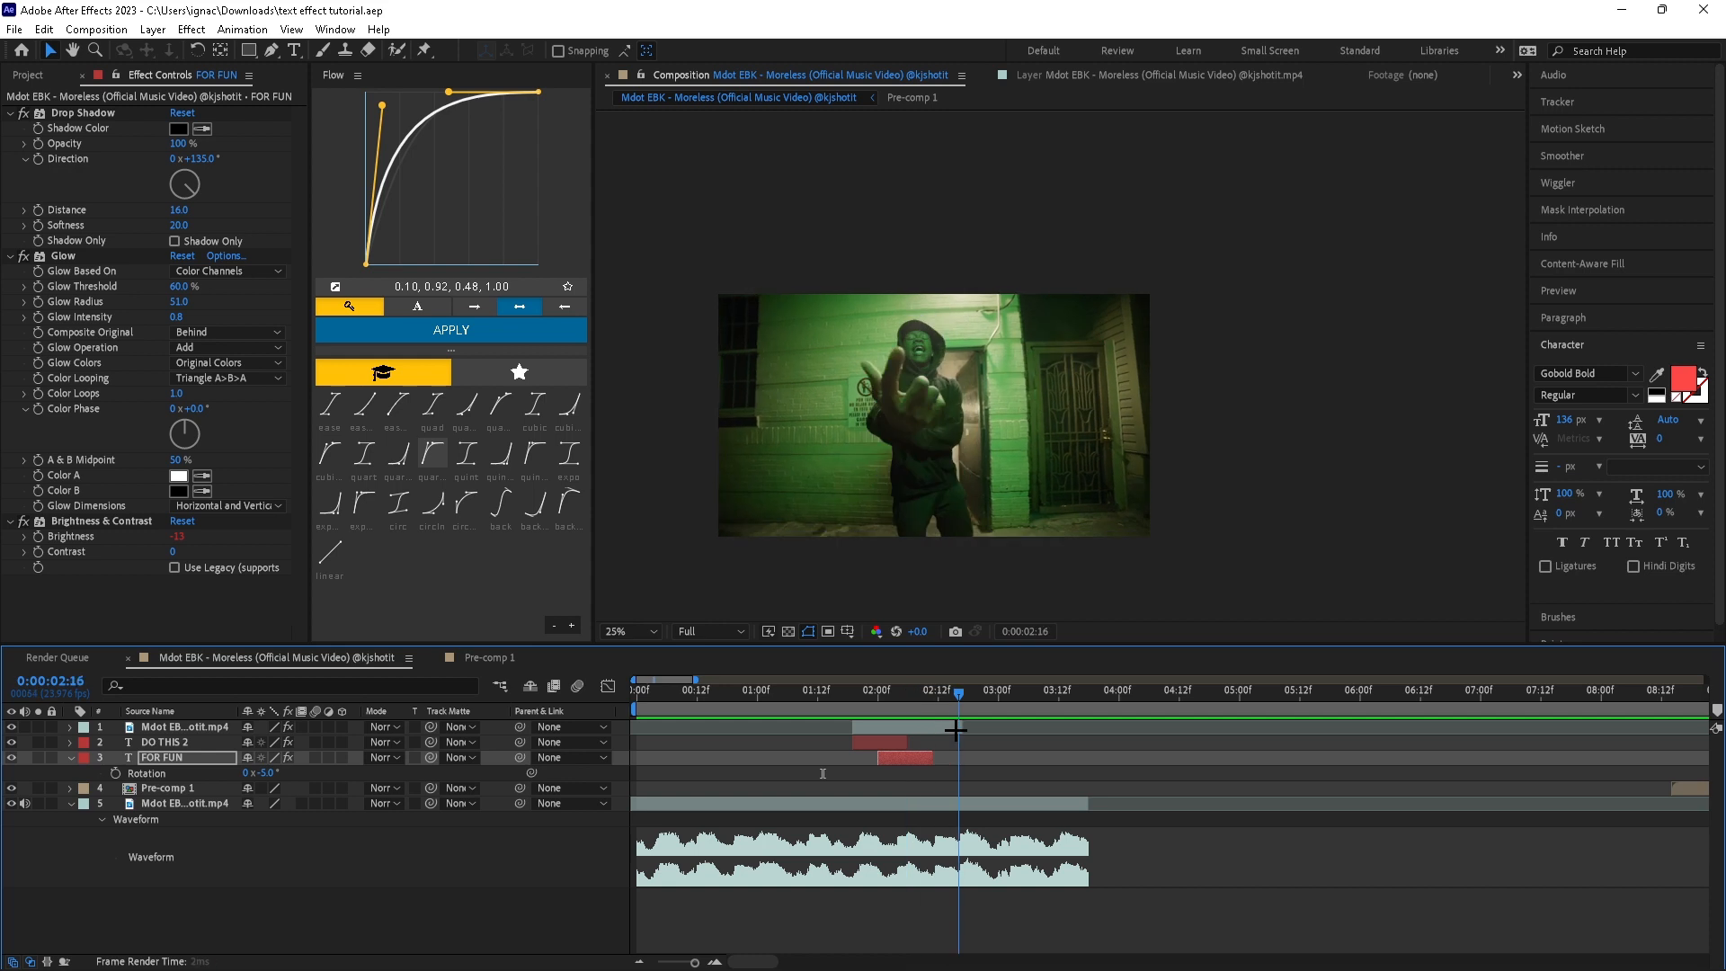
# Add the S_Shake effect to the FOR FUN layer with an Amplitude of 0.200 and save the project
pyautogui.hotkey('ctrl', 'space')
pyautogui.write('shake')
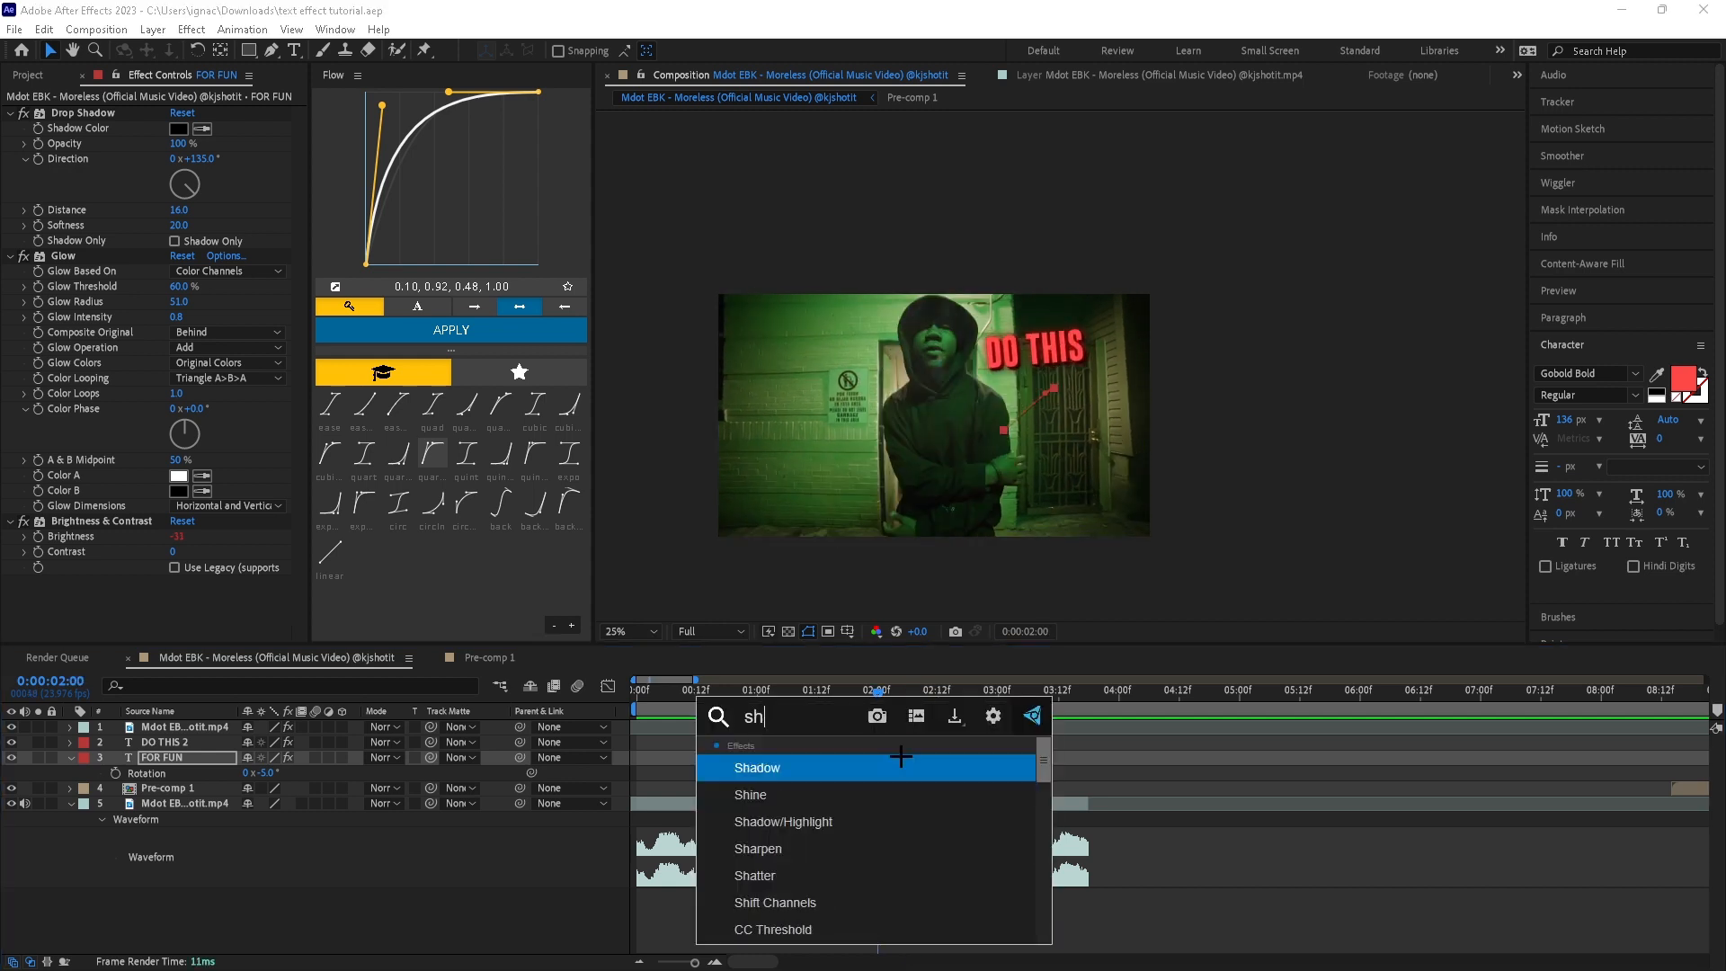
pyautogui.press('Down')
pyautogui.press('Down')
pyautogui.press('Down')
pyautogui.press('Return')
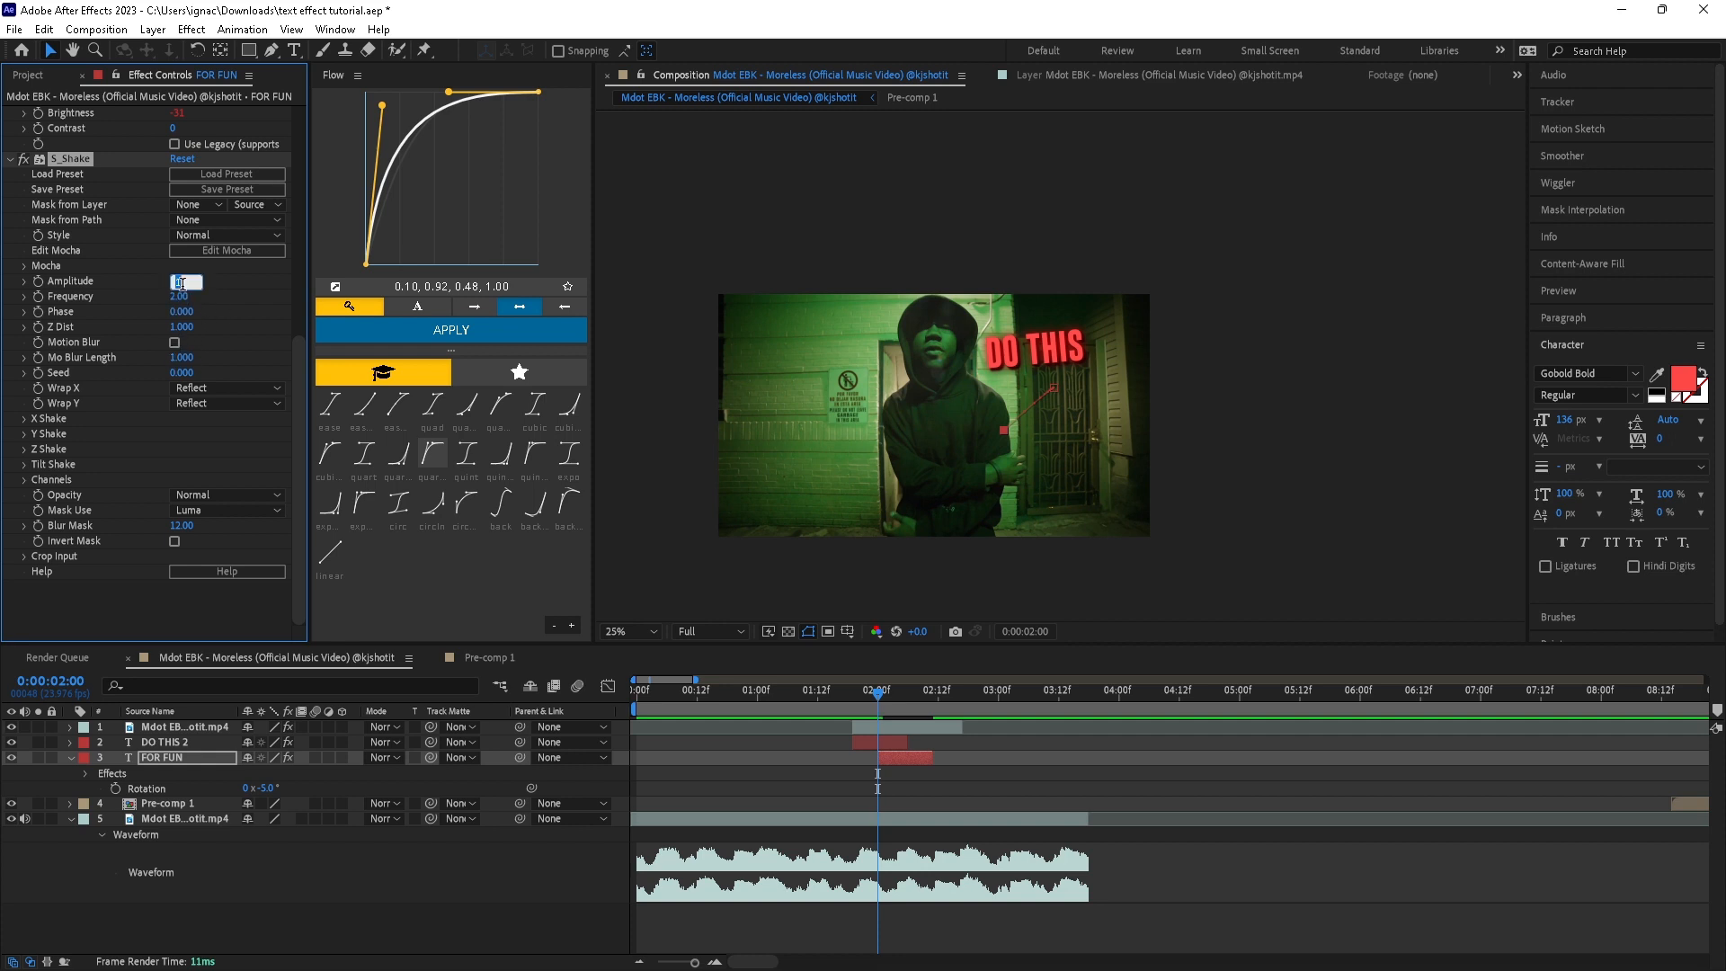
pyautogui.hotkey('ctrl', 's')
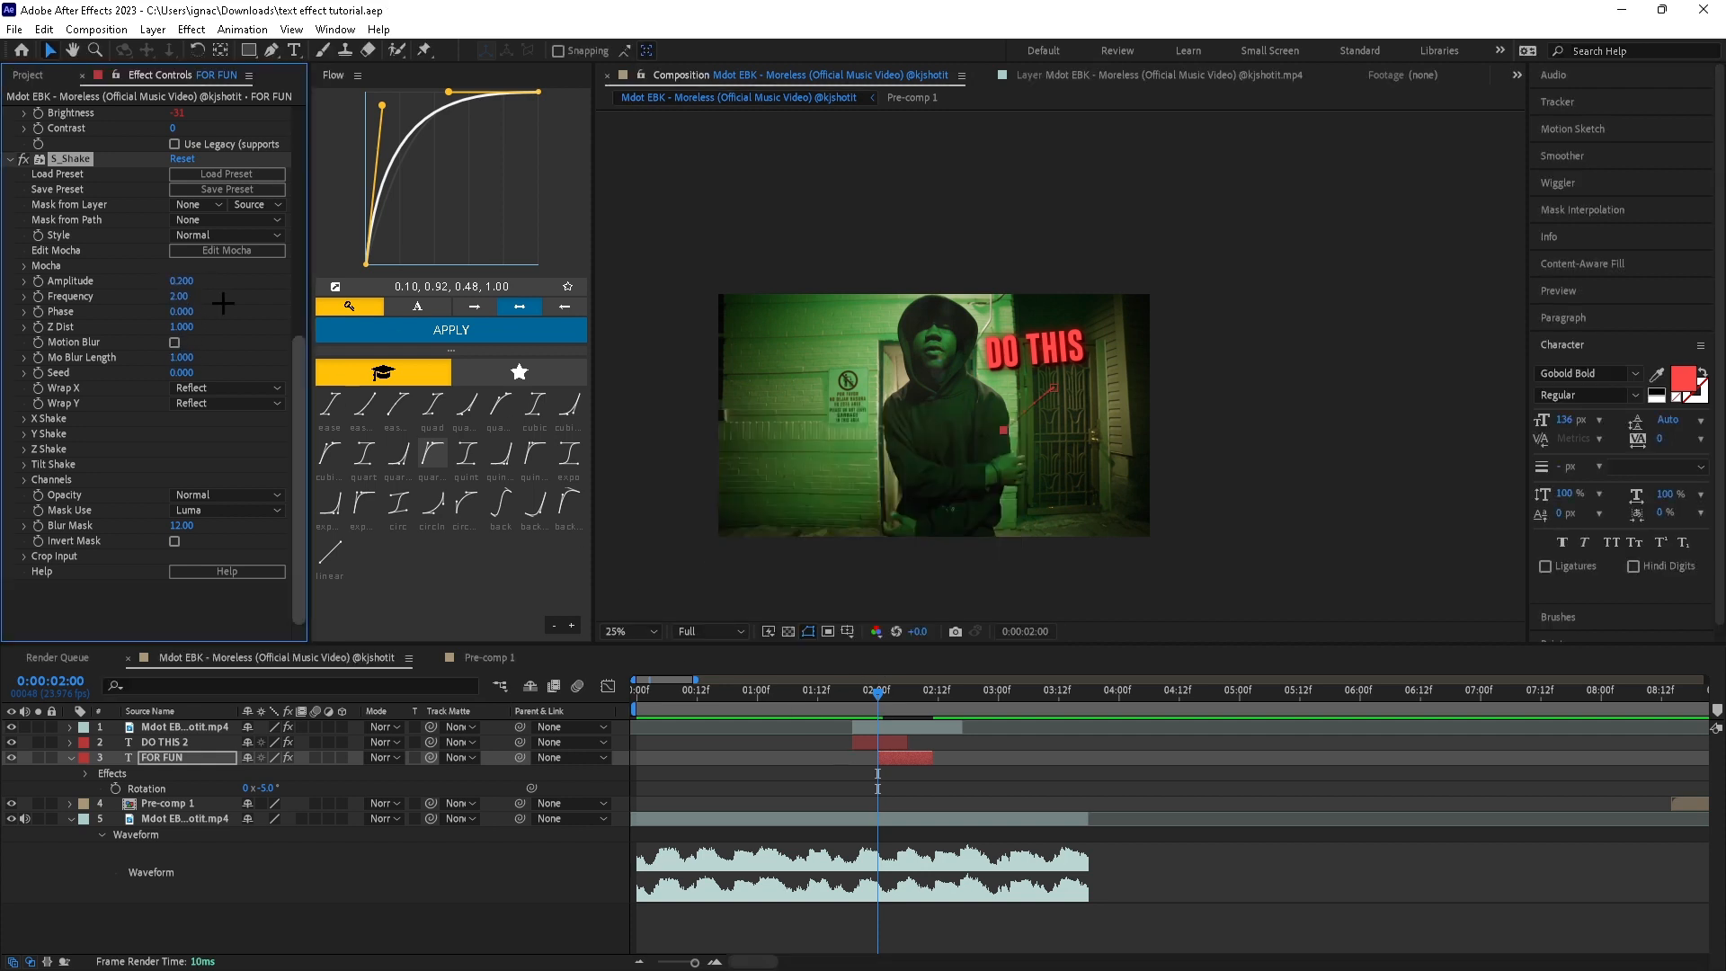
# Paste the S_Shake effect onto the DO THIS 2 layer and set its Wrap X and Wrap Y to No
pyautogui.click(858, 738)
pyautogui.hotkey('ctrl', 'v')
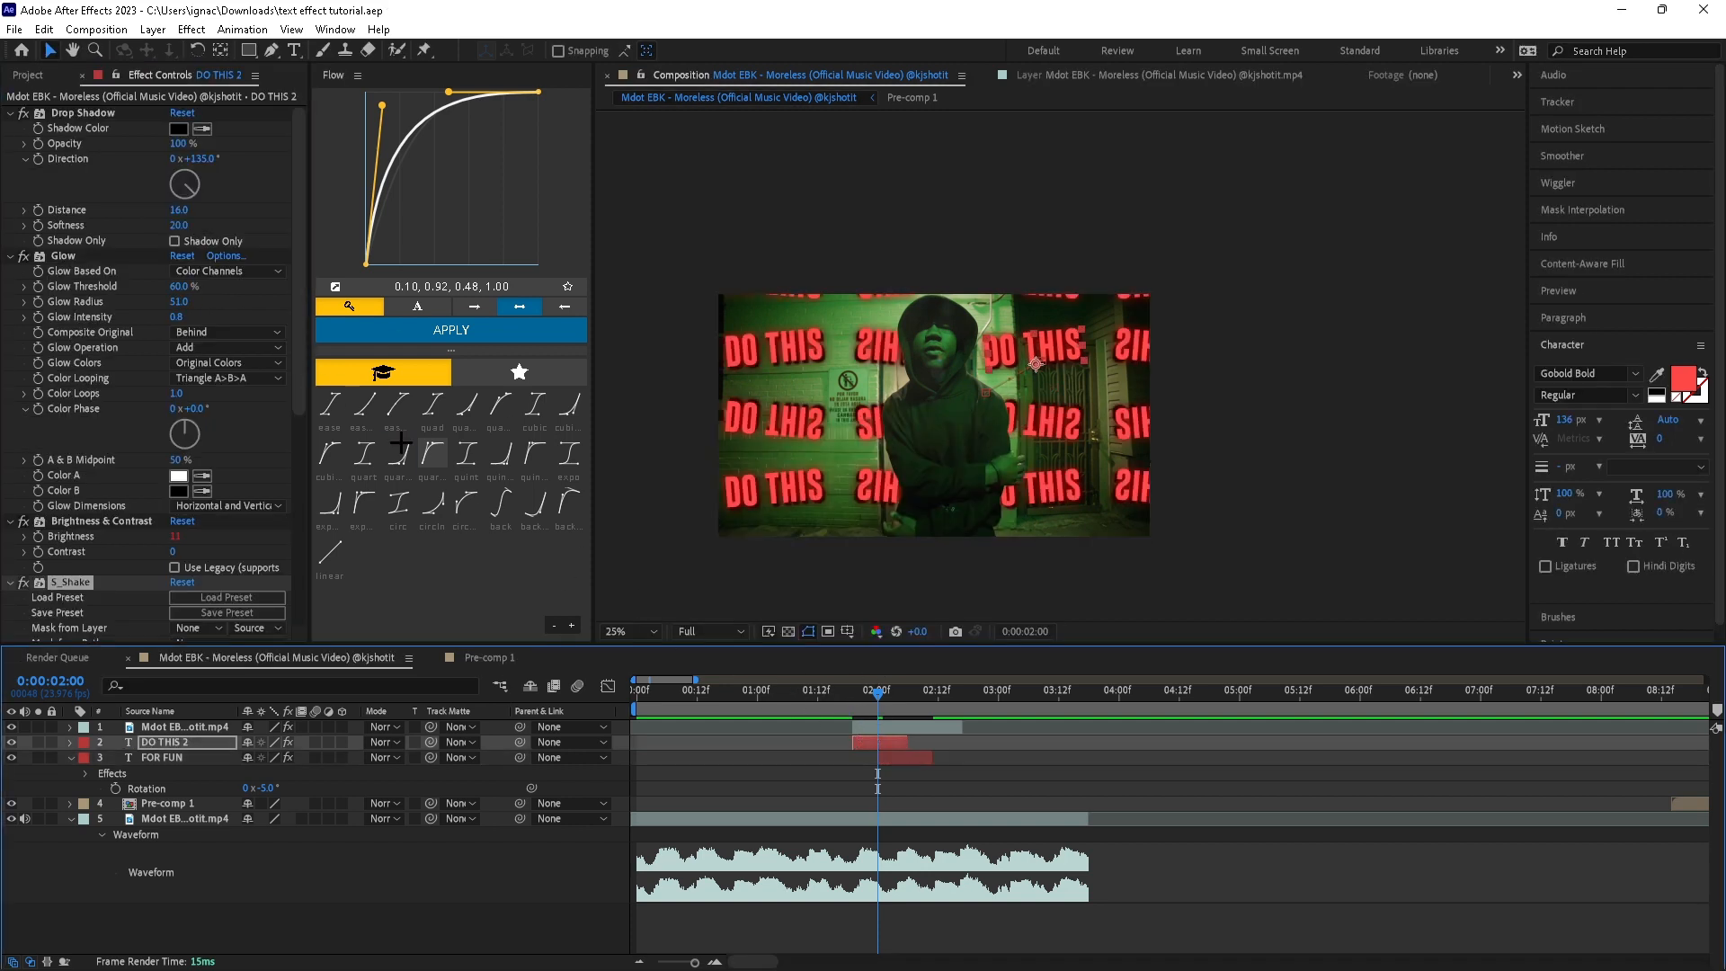
pyautogui.scroll(-4, 178, 575)
pyautogui.click(226, 448)
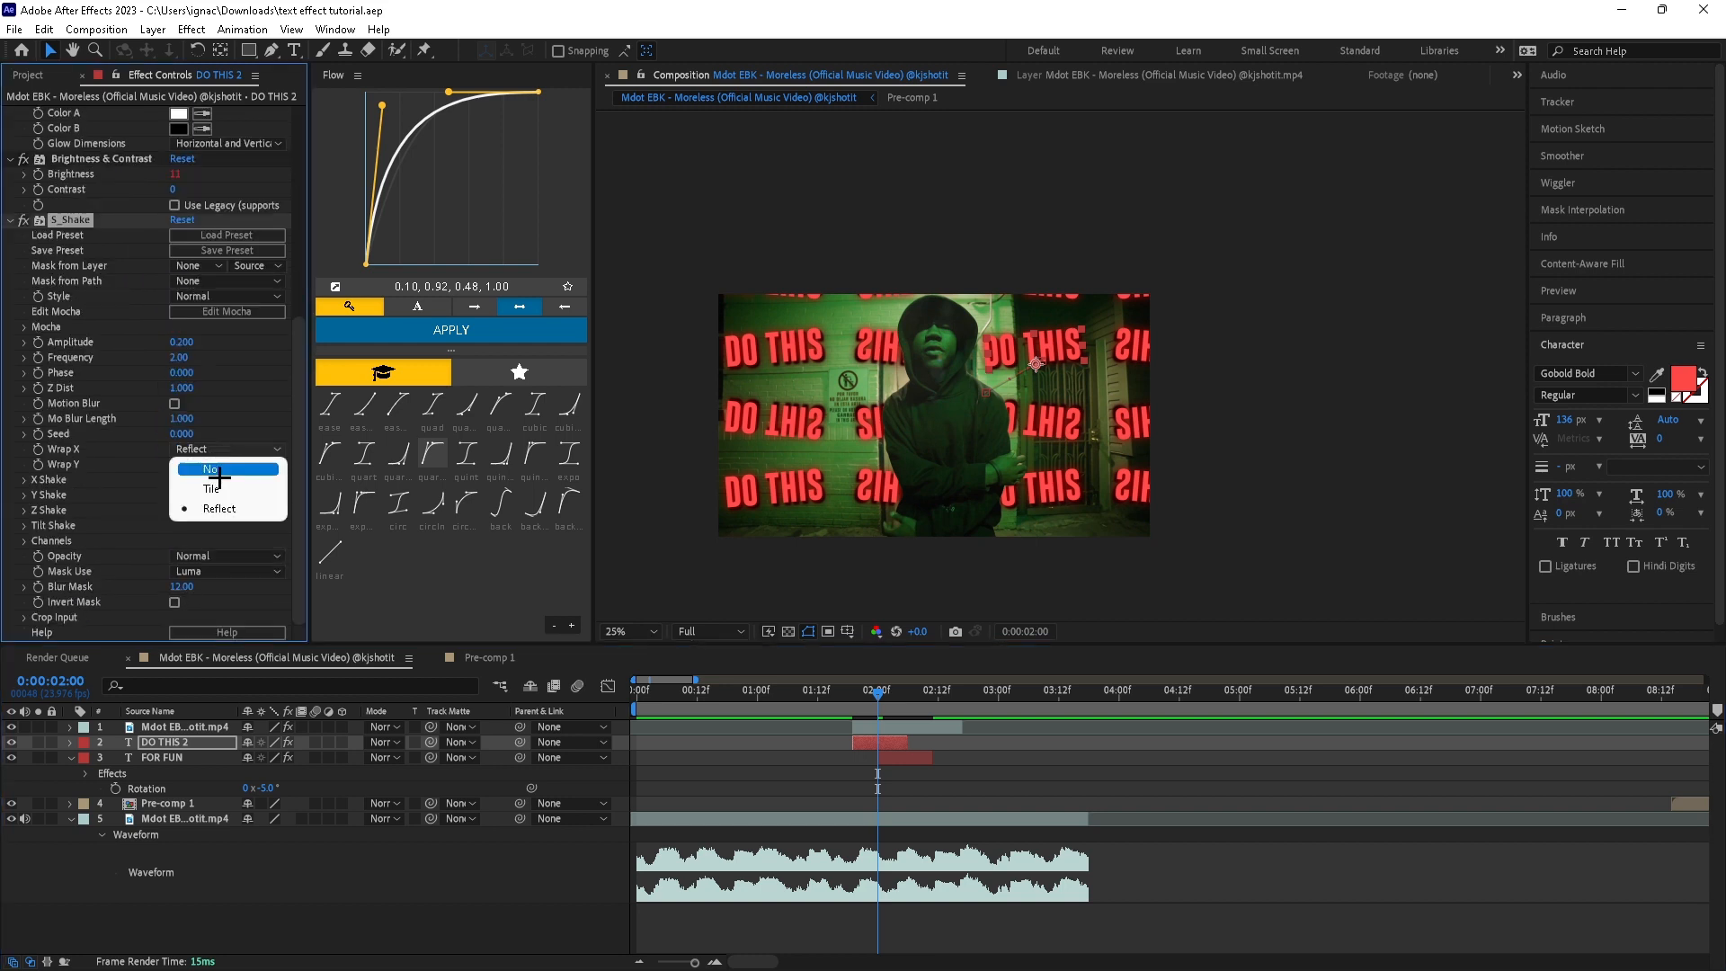
pyautogui.click(193, 469)
pyautogui.click(226, 463)
pyautogui.click(194, 485)
# Update the FOR FUN layer's S_Shake with the no-wrap version and return to 0:00:01:15
pyautogui.click(890, 757)
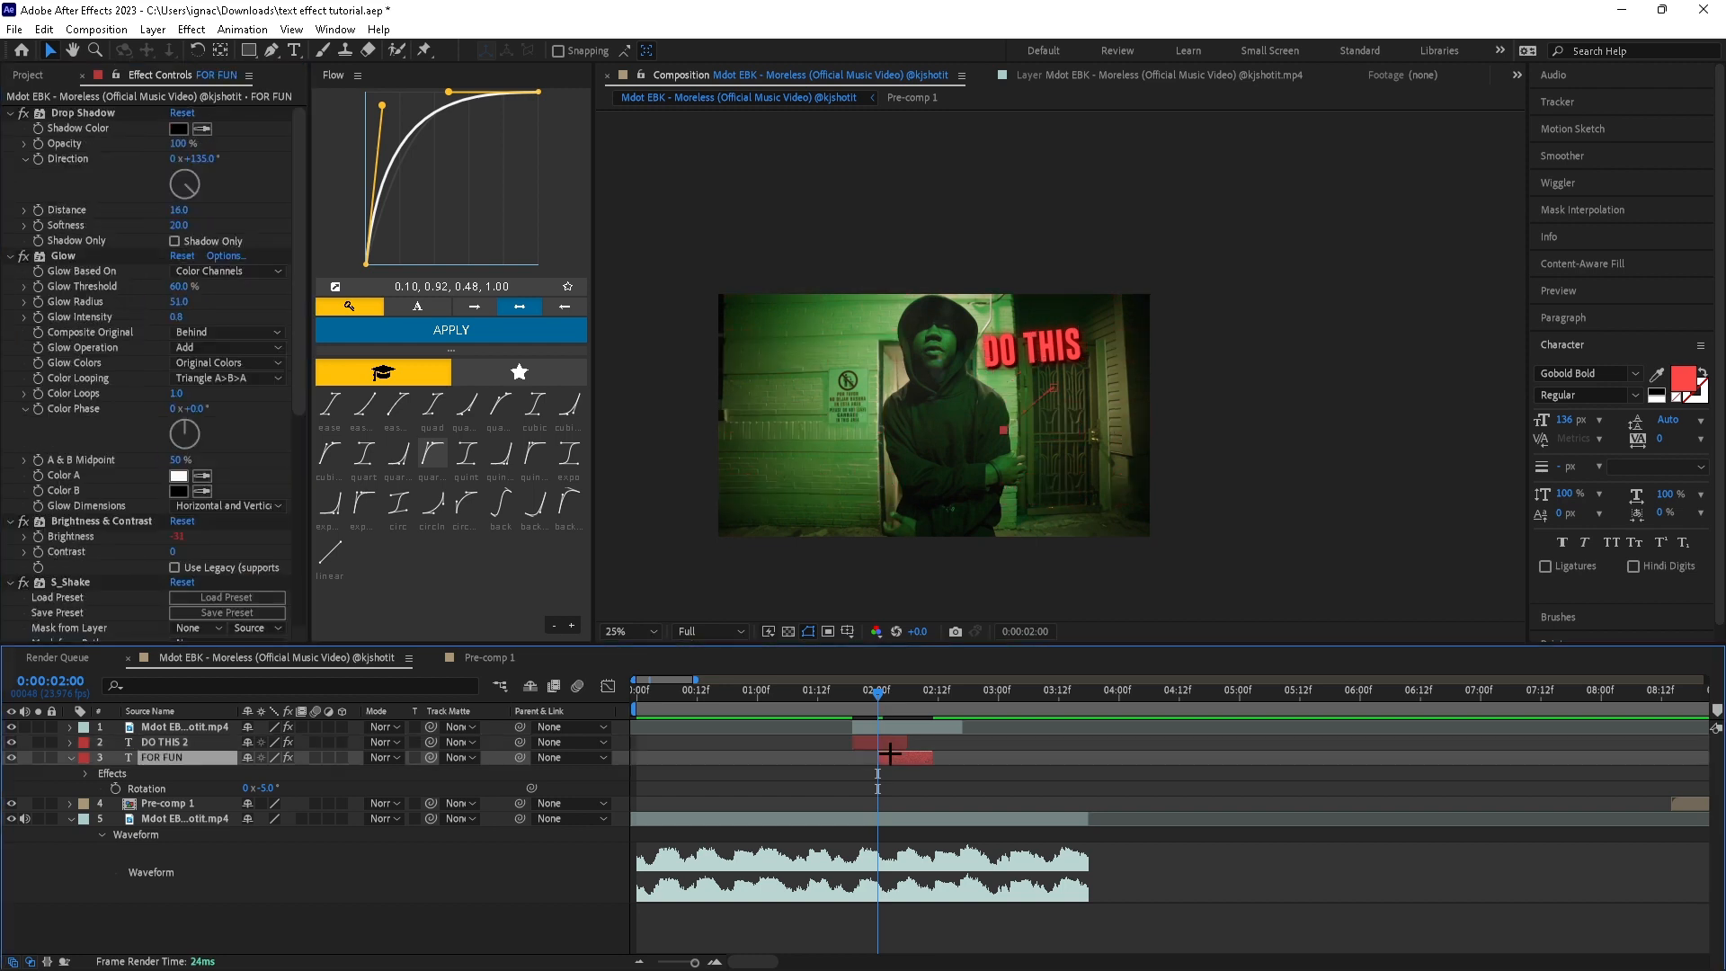
pyautogui.click(833, 694)
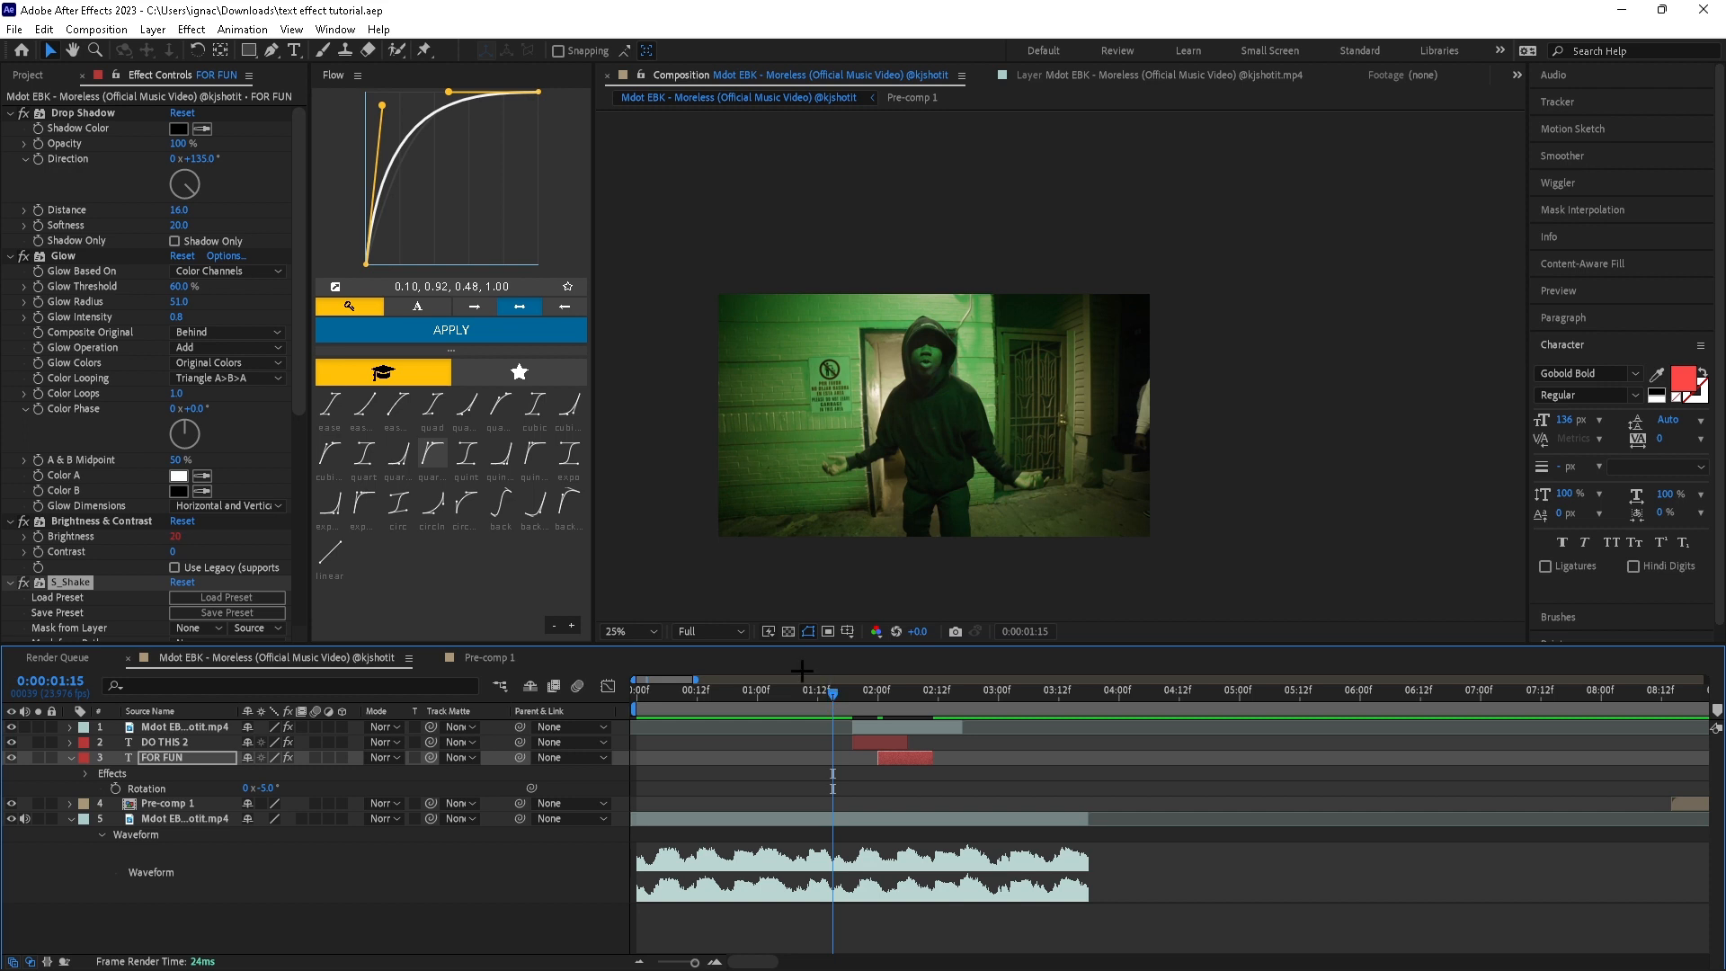
# Create an adjustment layer above the footage, split it at 0:00:01:19 and delete the earlier part
pyautogui.press('space')
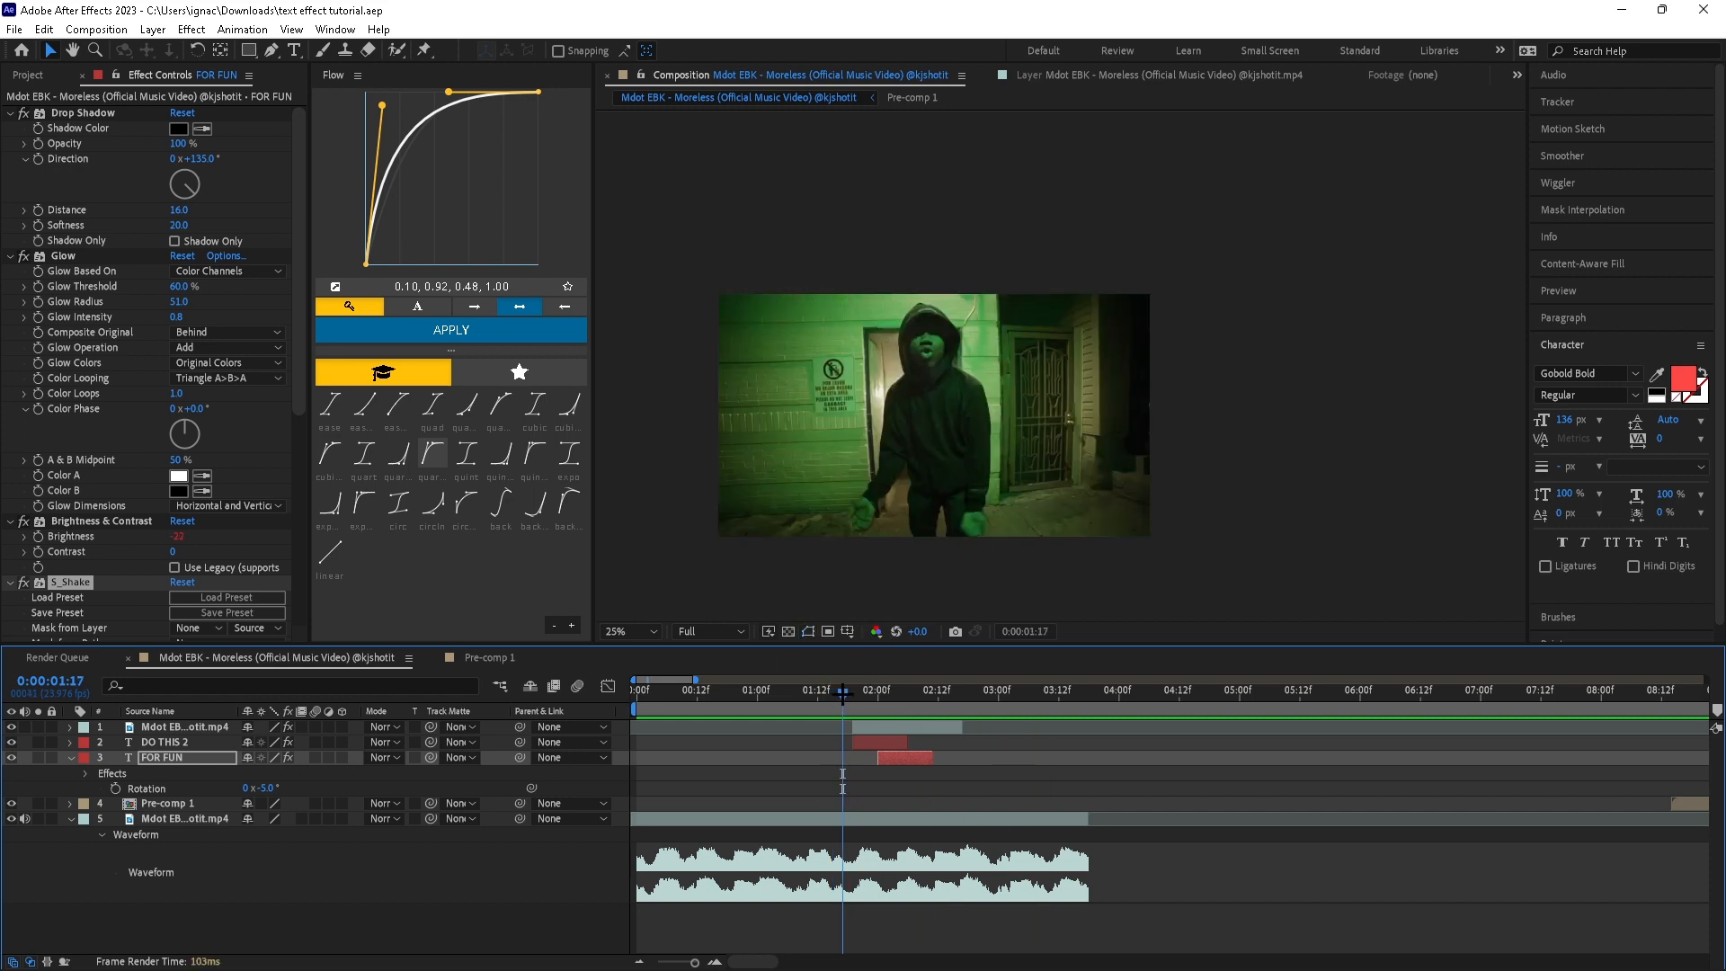
pyautogui.moveTo(837, 692)
pyautogui.mouseDown()
pyautogui.moveTo(886, 693)
pyautogui.moveTo(852, 693)
pyautogui.mouseUp()
pyautogui.click(548, 727)
pyautogui.rightClick(622, 726)
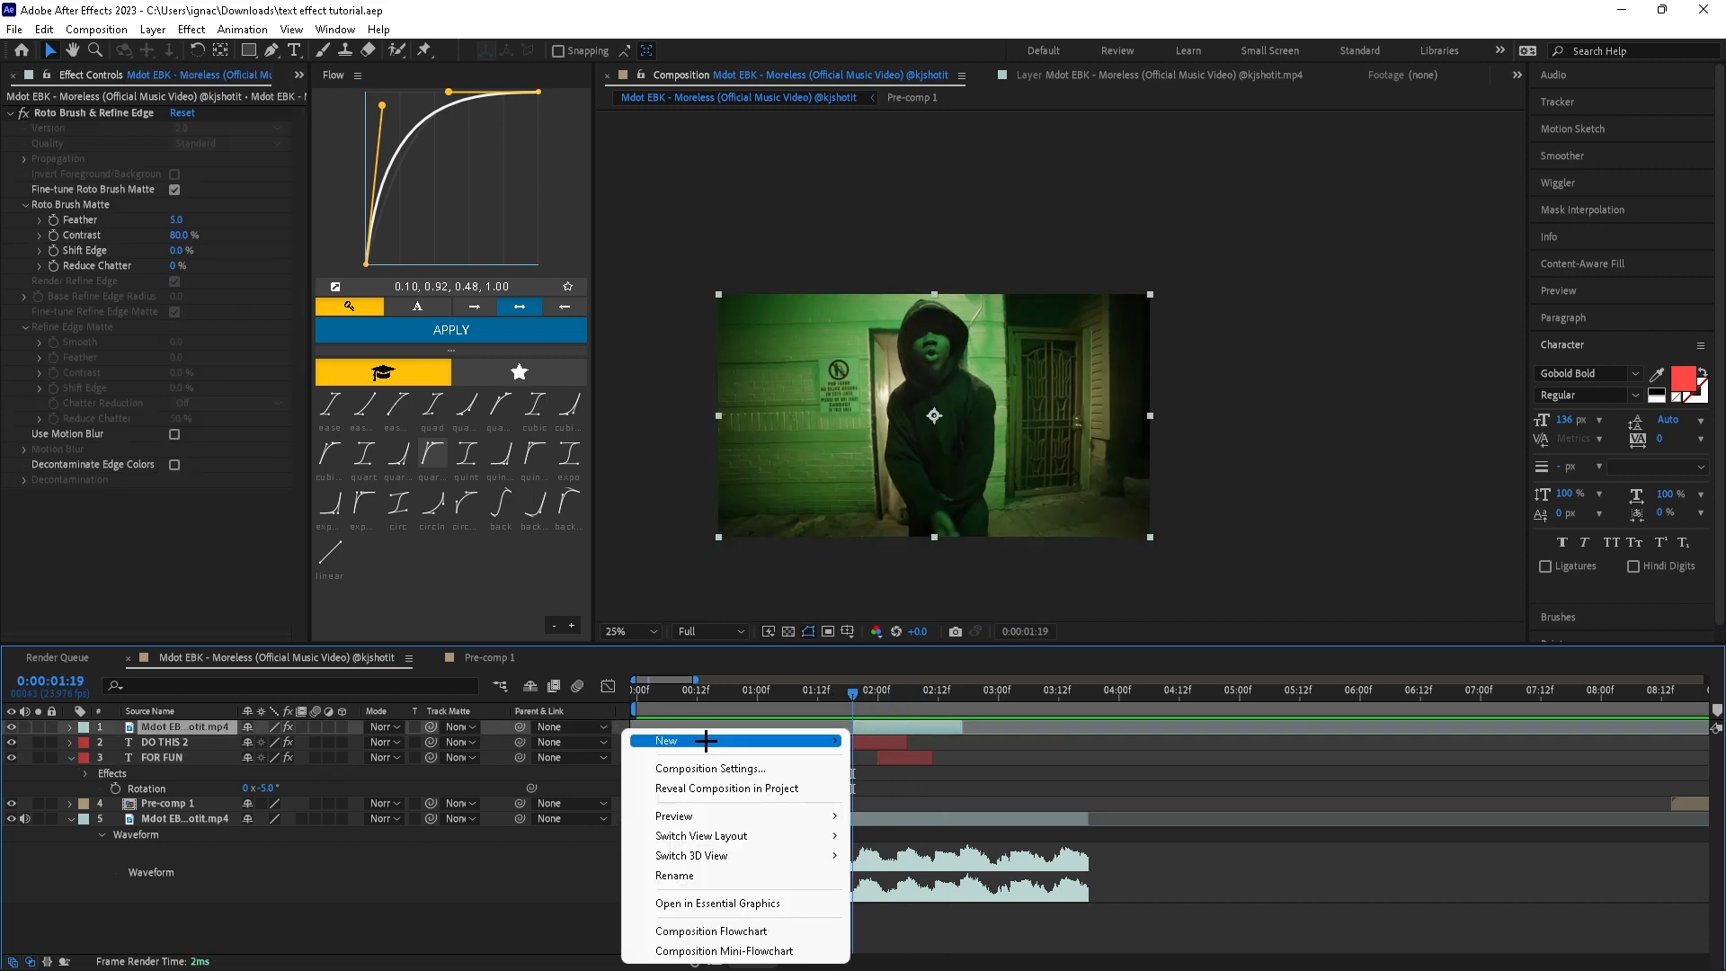
pyautogui.click(908, 885)
pyautogui.hotkey('ctrl', 'shift', 'd')
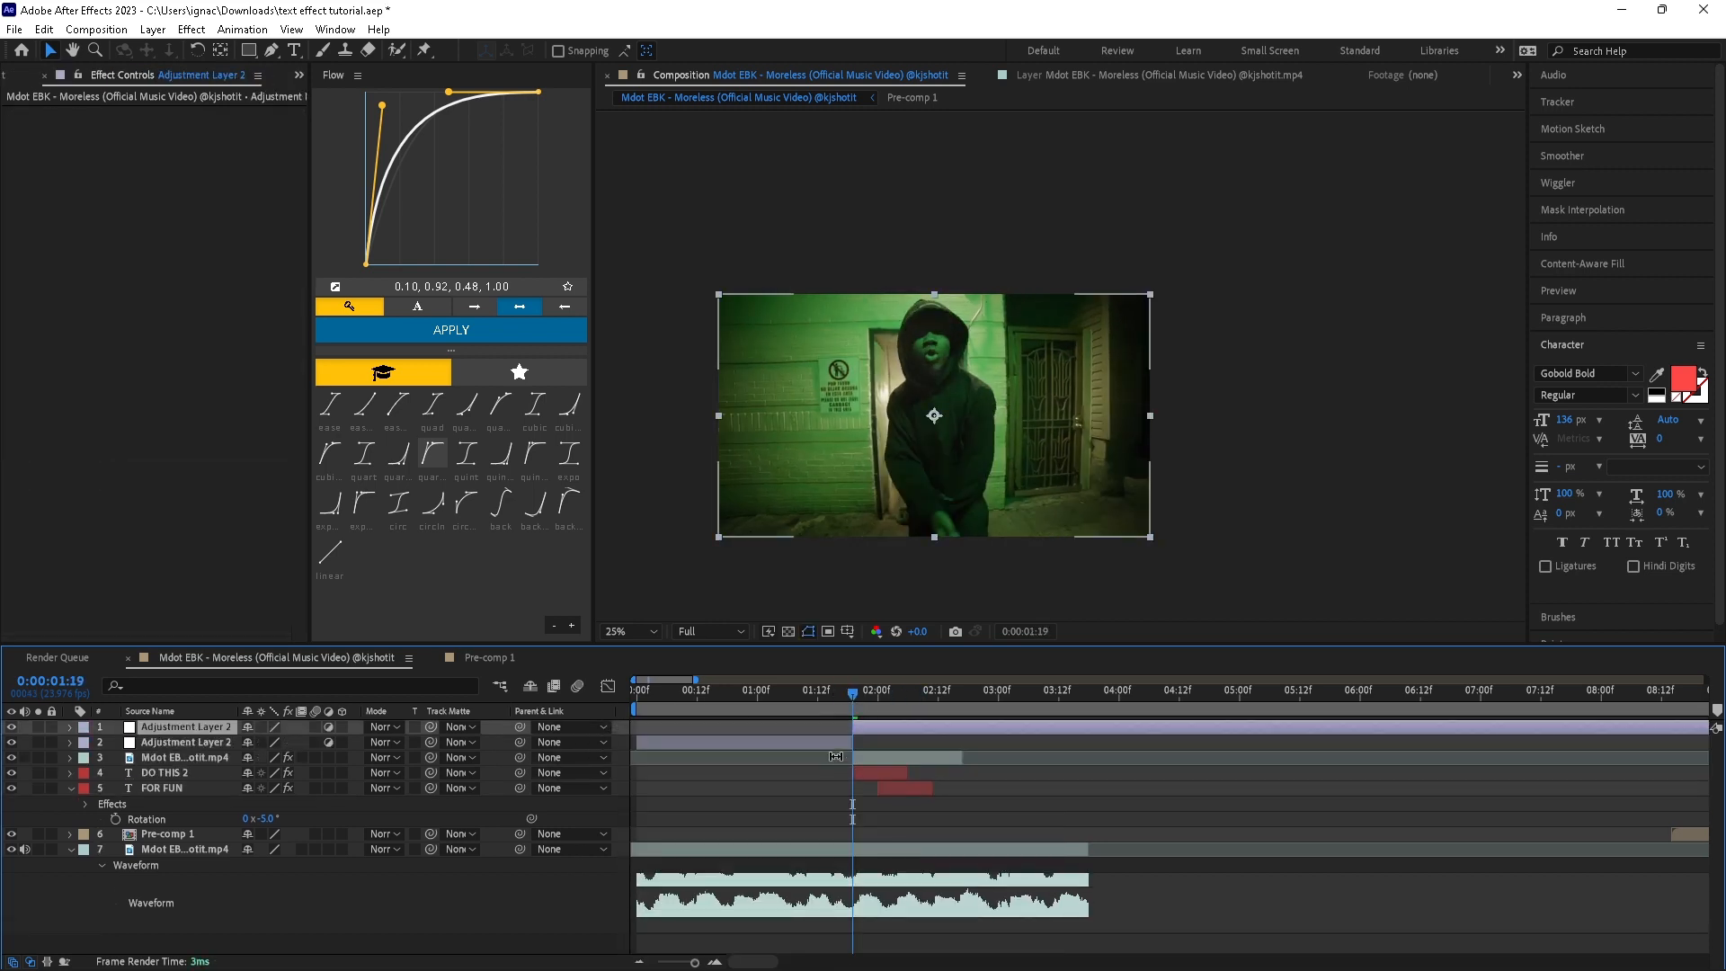
pyautogui.click(845, 742)
pyautogui.press('Delete')
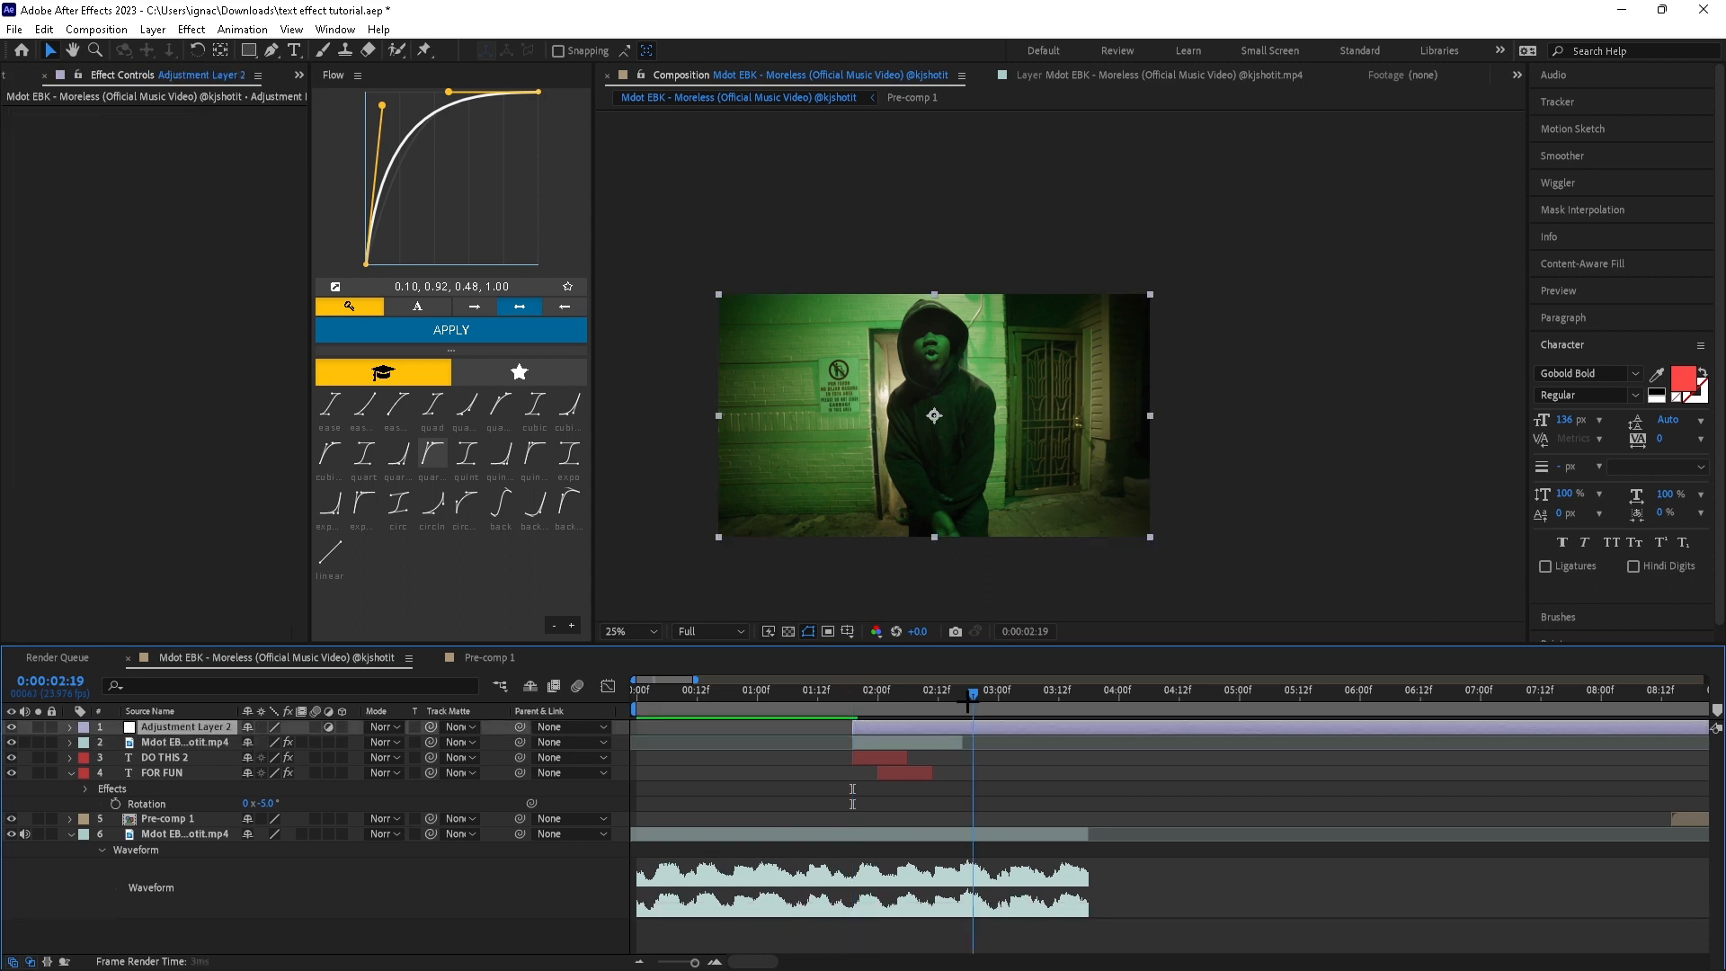
# Trim the adjustment layer so it runs from 0:00:01:16 to 0:00:02:19 and save the project
pyautogui.moveTo(967, 702); pyautogui.dragTo(861, 728)
pyautogui.hotkey('ctrl', 'shift', 'd')
pyautogui.press('Delete')
pyautogui.click(838, 694)
pyautogui.hotkey('ctrl', 's')
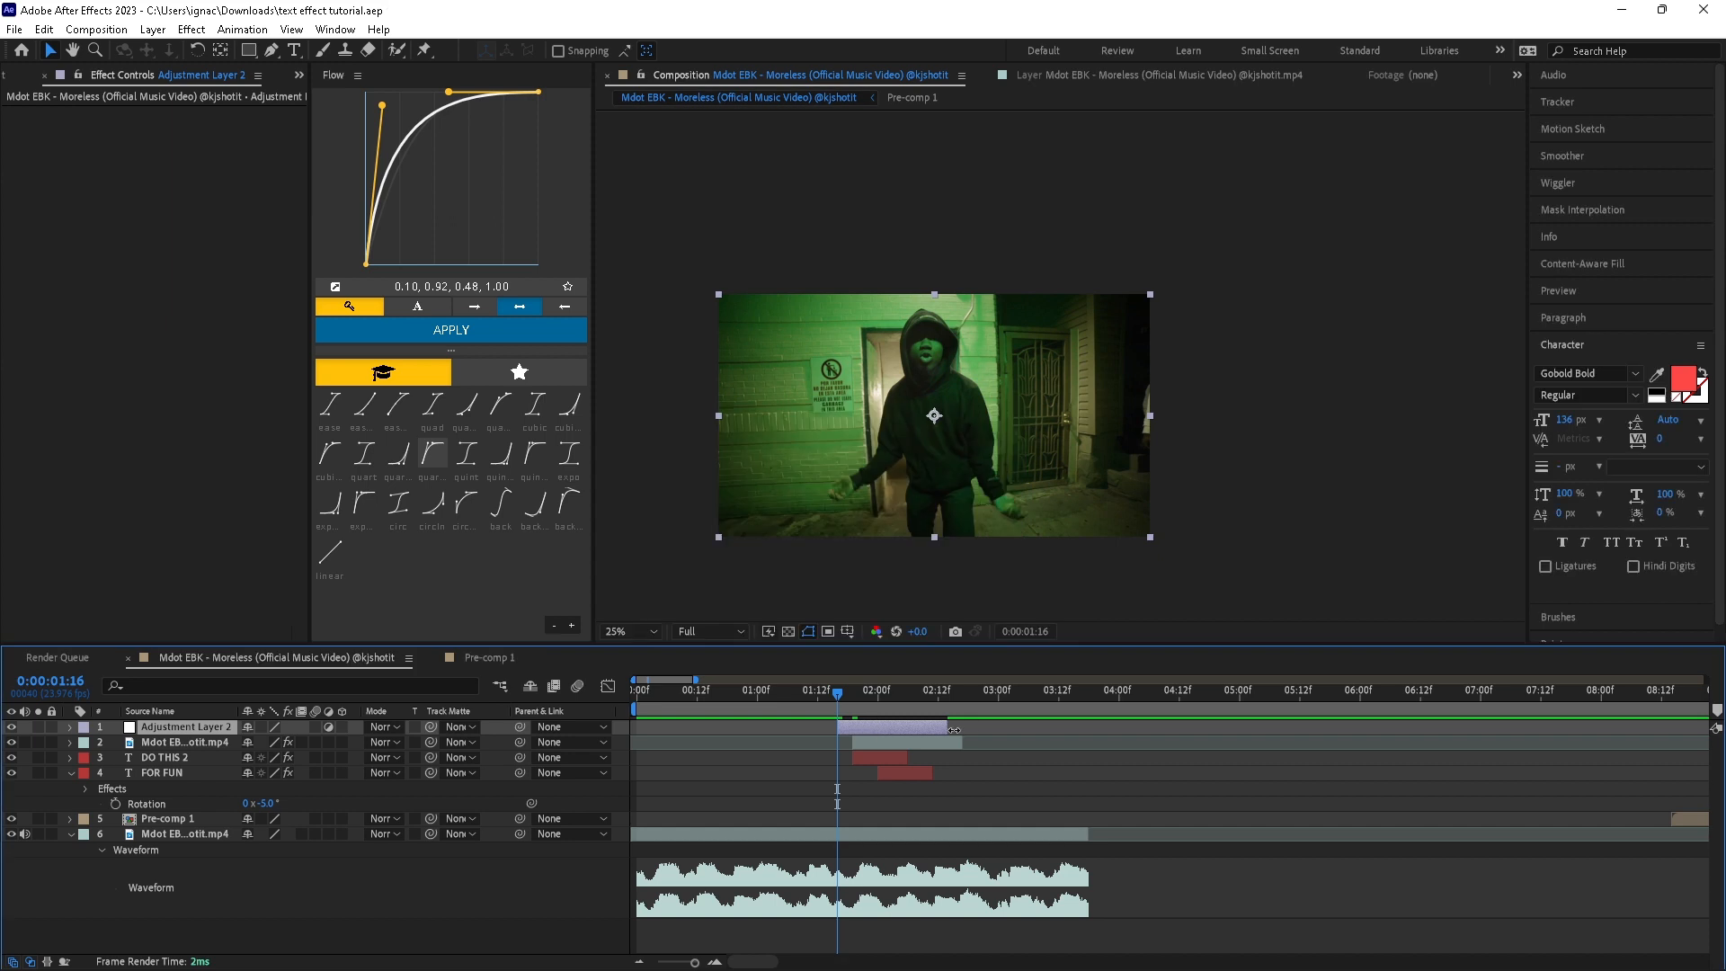
pyautogui.hotkey('ctrl', 's')
# Add the Transform effect to the adjustment layer with Anchor Point, Scale and Rotation keyframes at 0:00:01:16
pyautogui.hotkey('ctrl', 'space')
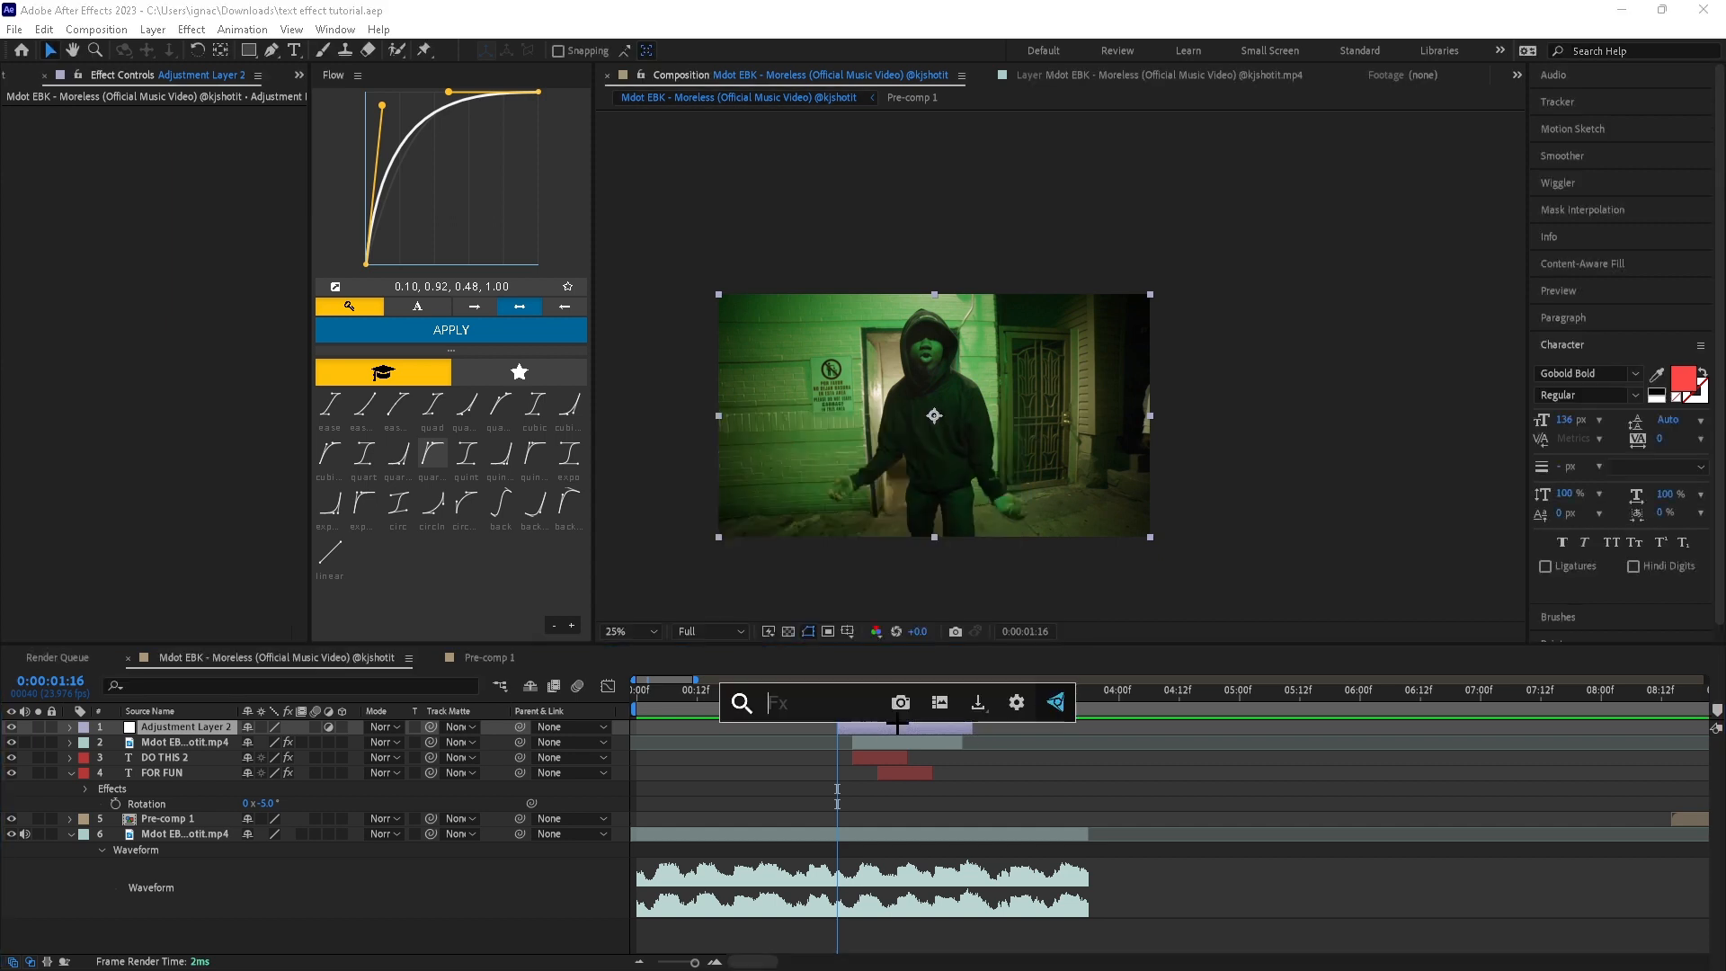
pyautogui.write('tra')
pyautogui.press('Return')
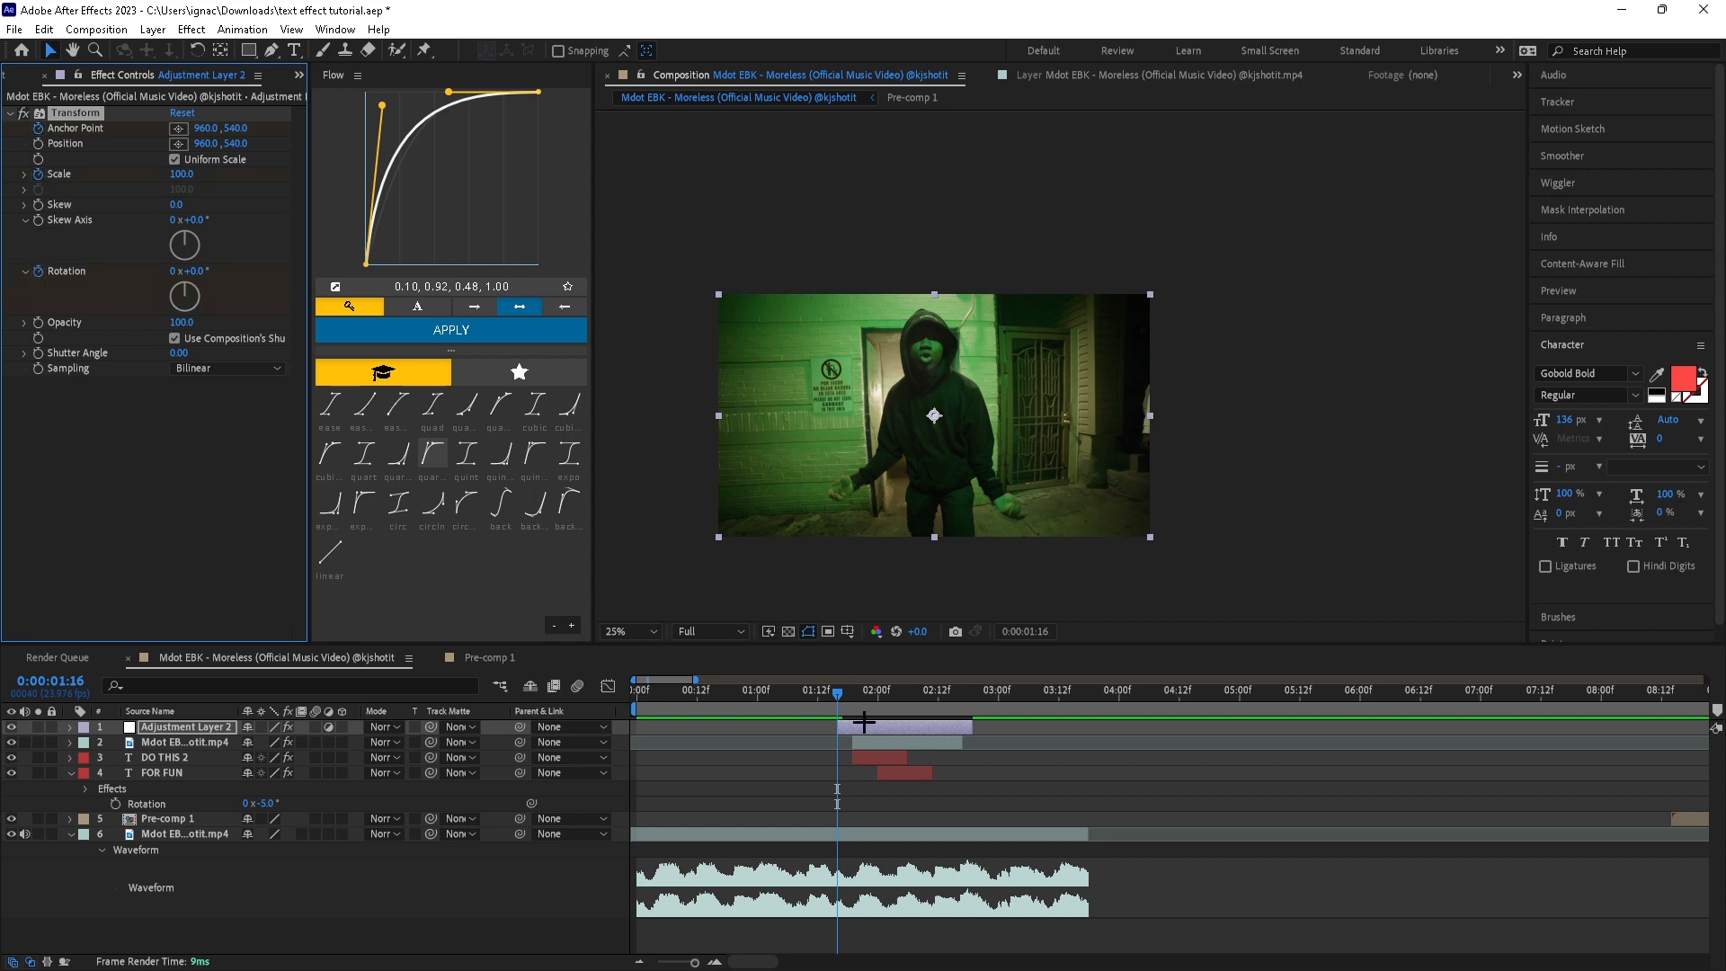
# At 0:00:01:23, keyframe the Transform effect's Scale to 136, Anchor Point to 1148, 432 and Rotation to 6°, then save
pyautogui.moveTo(839, 692); pyautogui.dragTo(874, 692)
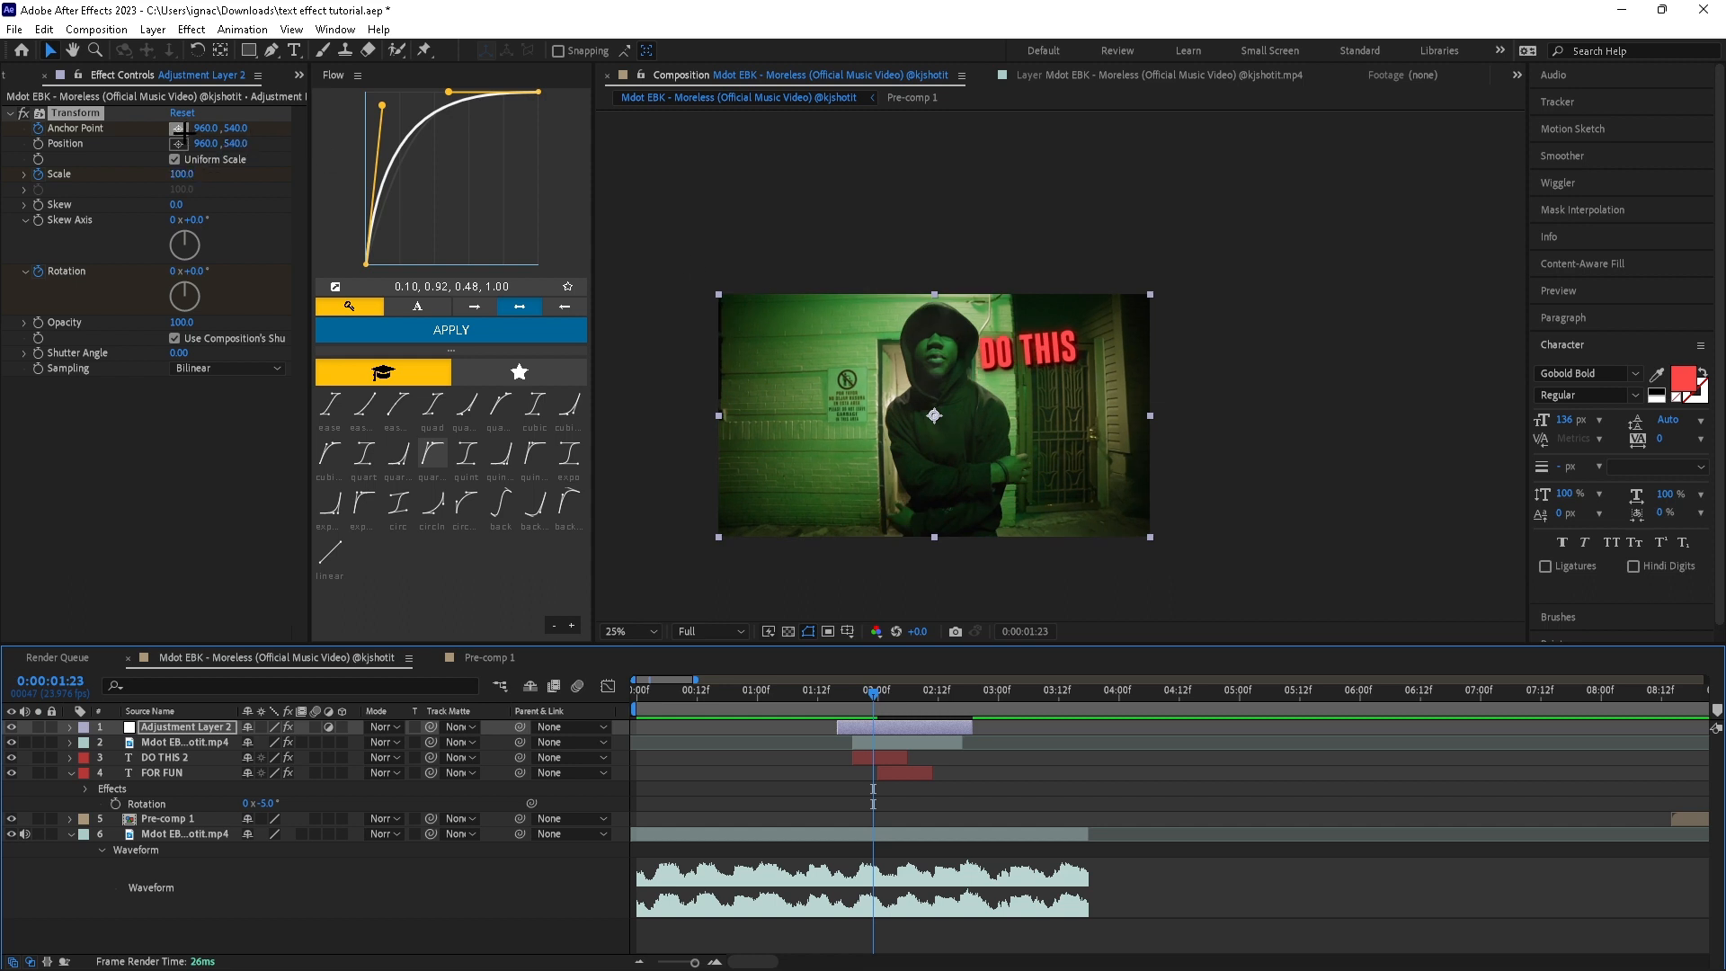
pyautogui.moveTo(193, 177); pyautogui.dragTo(500, 137)
pyautogui.moveTo(1000, 411); pyautogui.dragTo(975, 394)
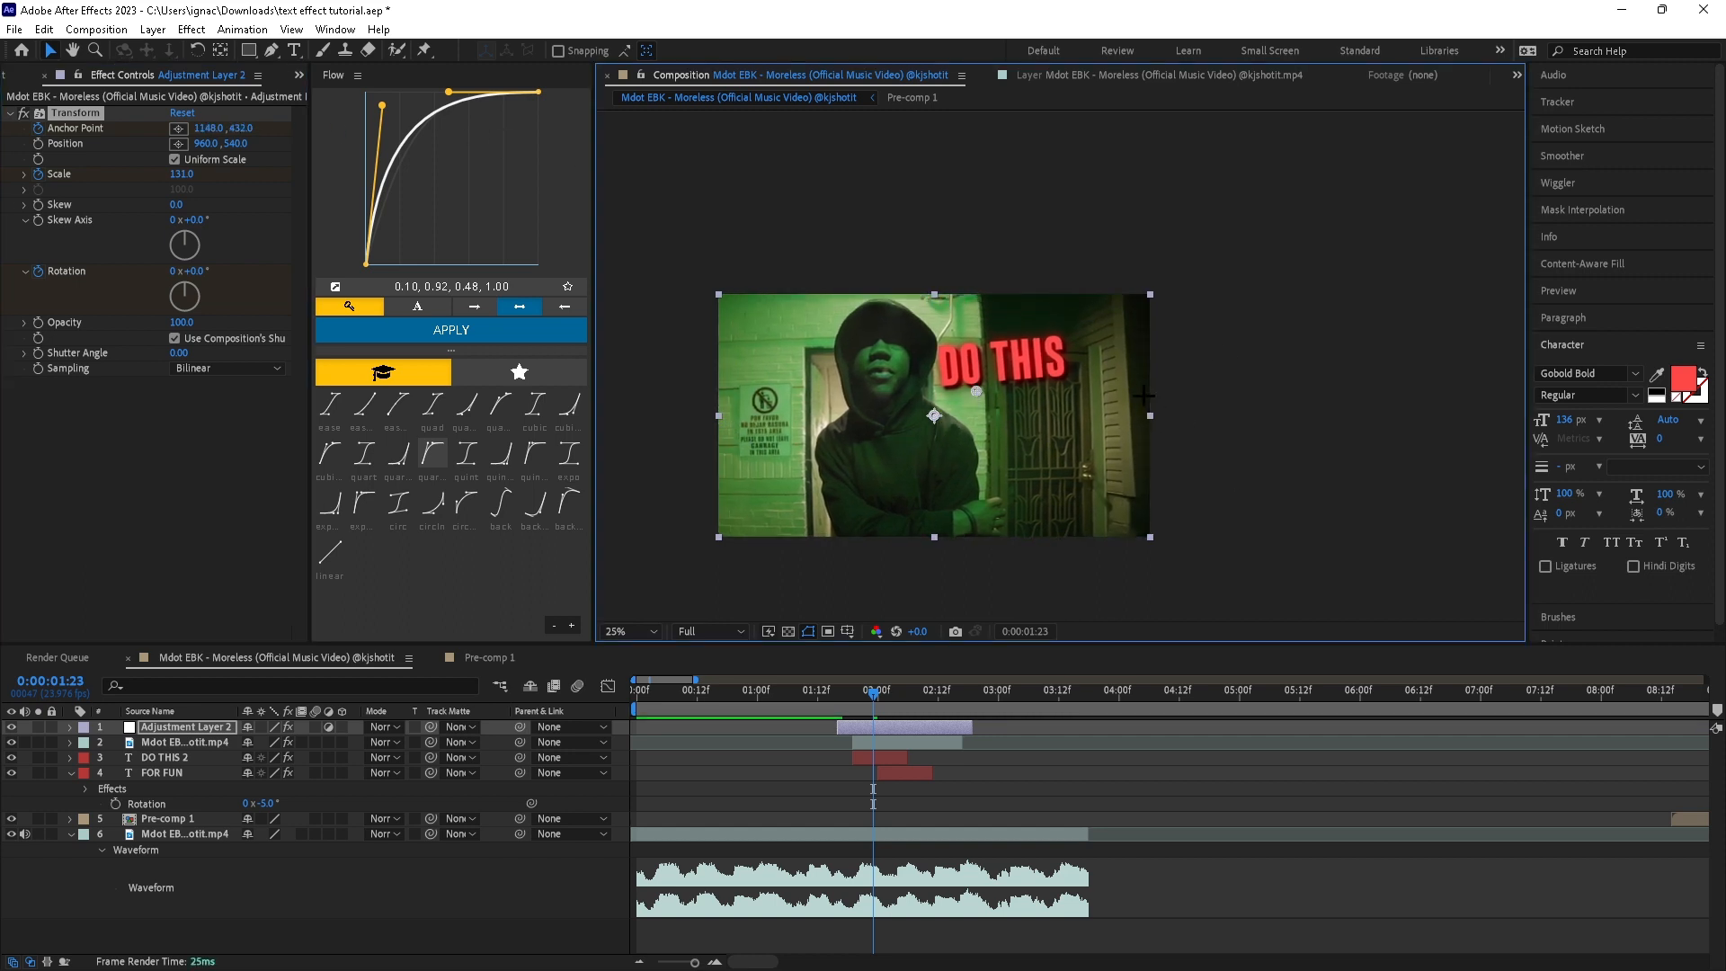
pyautogui.moveTo(184, 178); pyautogui.dragTo(189, 178)
pyautogui.hotkey('ctrl', 's')
pyautogui.moveTo(196, 270); pyautogui.dragTo(204, 267)
pyautogui.hotkey('ctrl', 's')
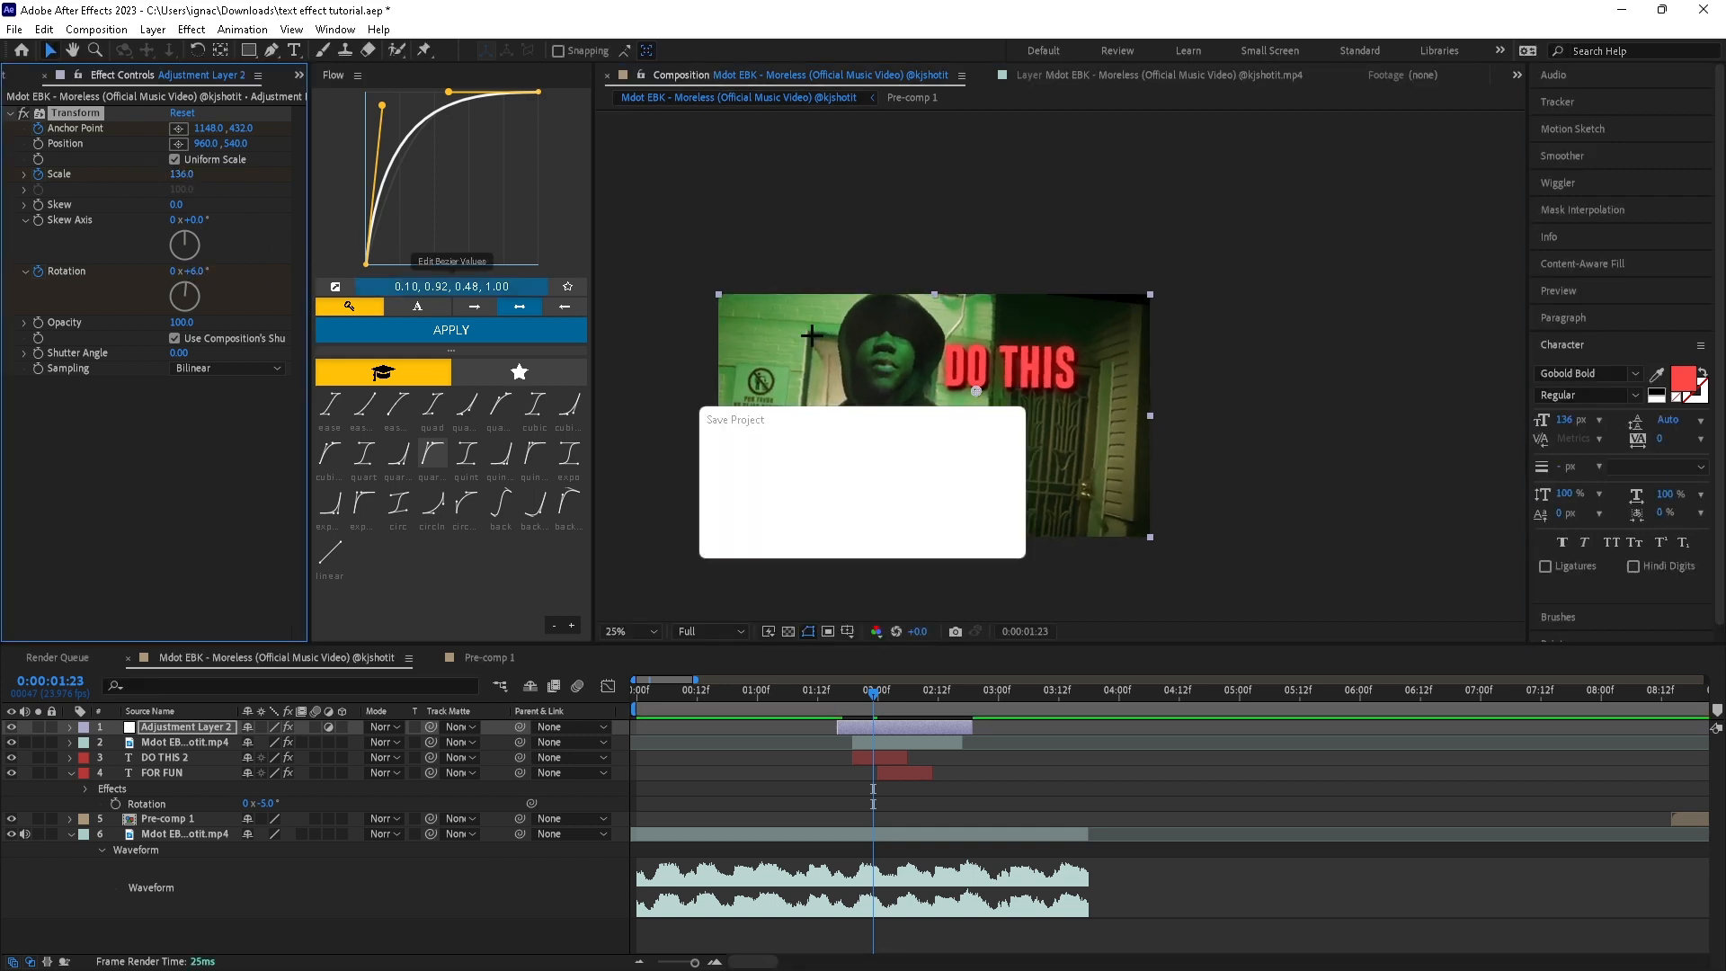
# Reveal the adjustment layer's keyframes and reset the Transform effect at 0:00:02:19 to add closing keyframes
pyautogui.press('u')
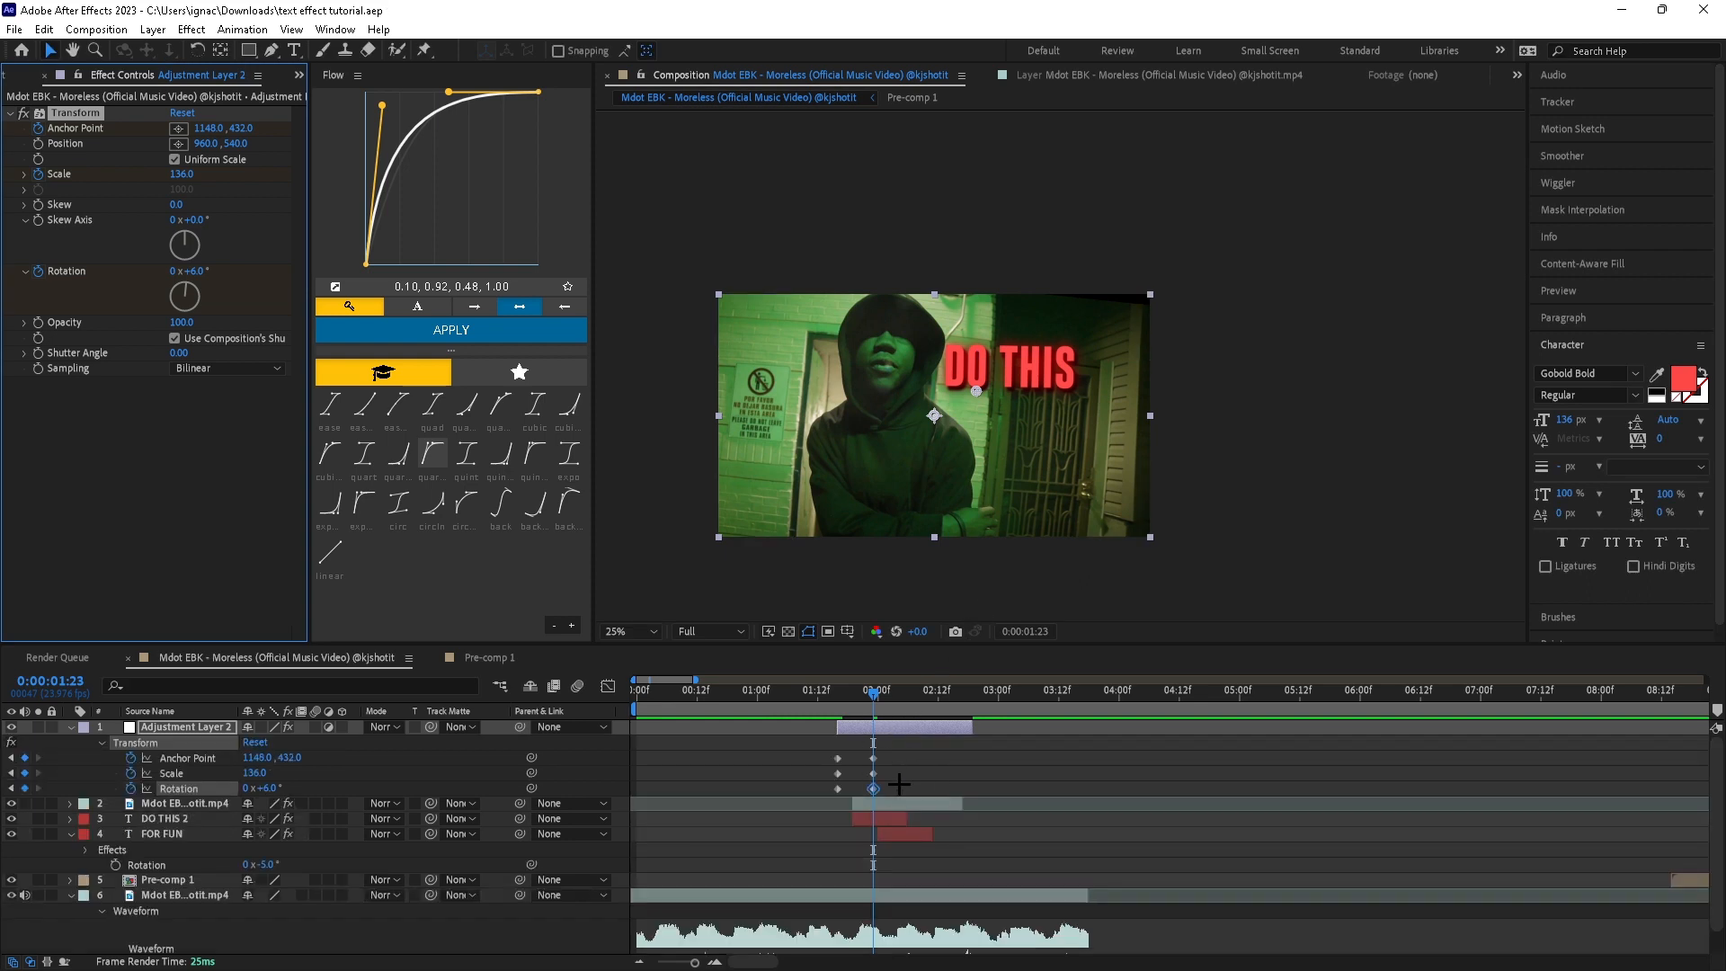
pyautogui.press('space')
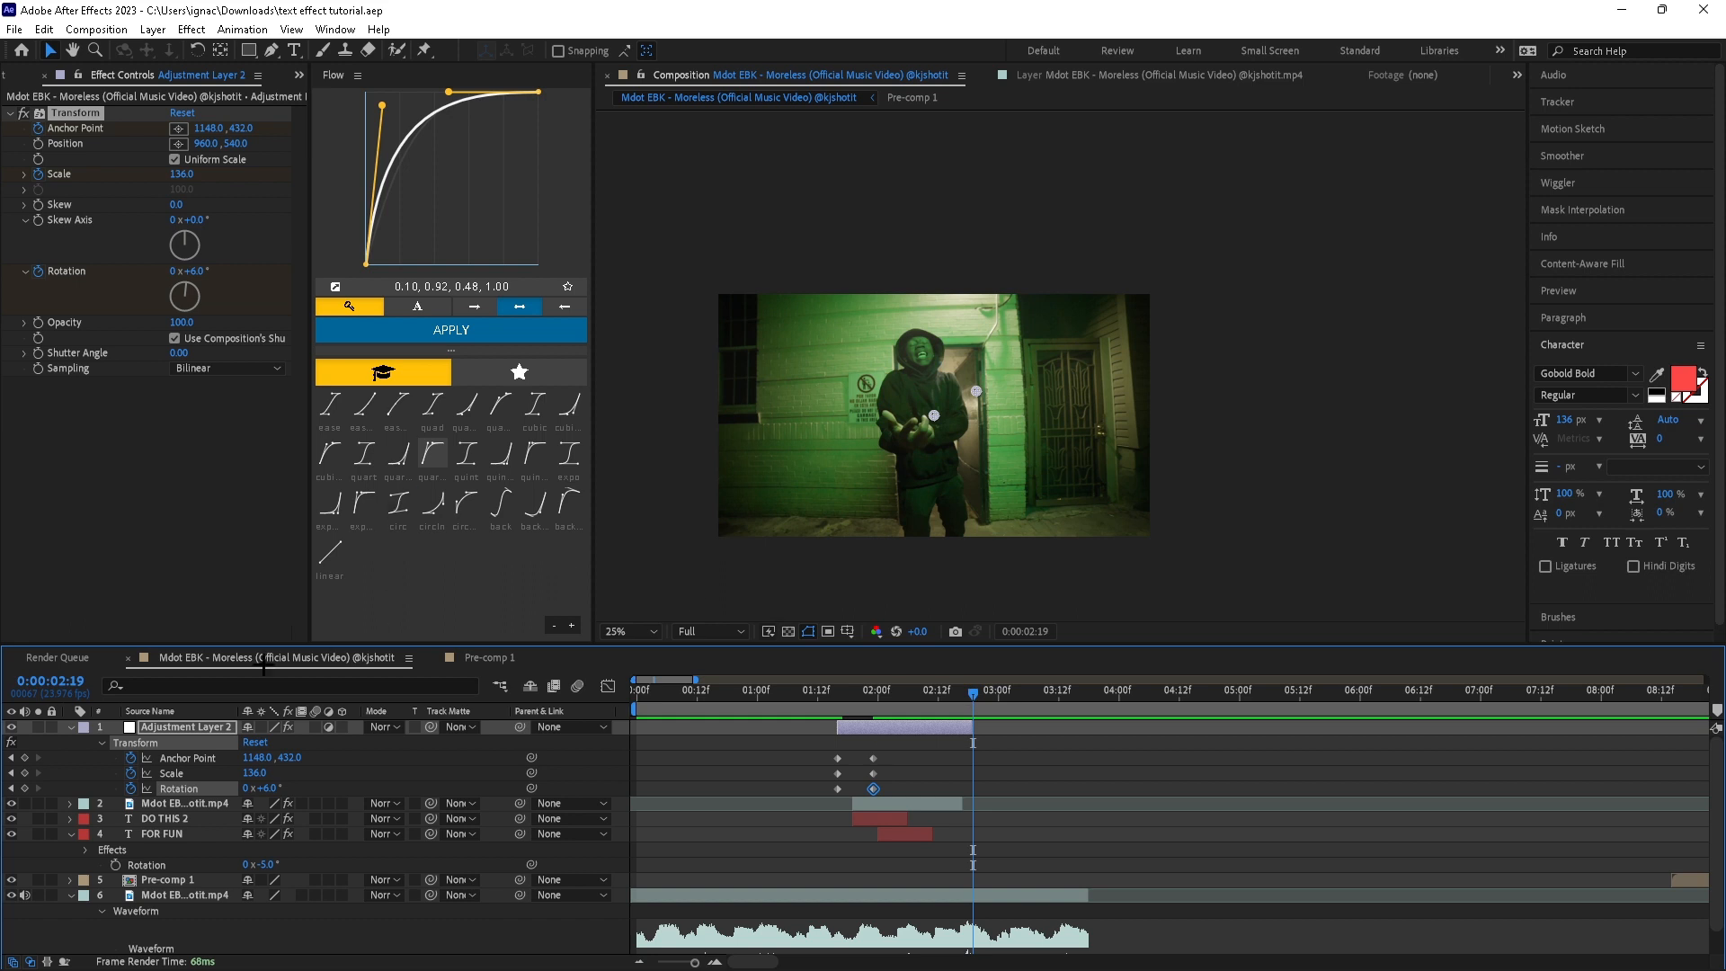
pyautogui.click(179, 112)
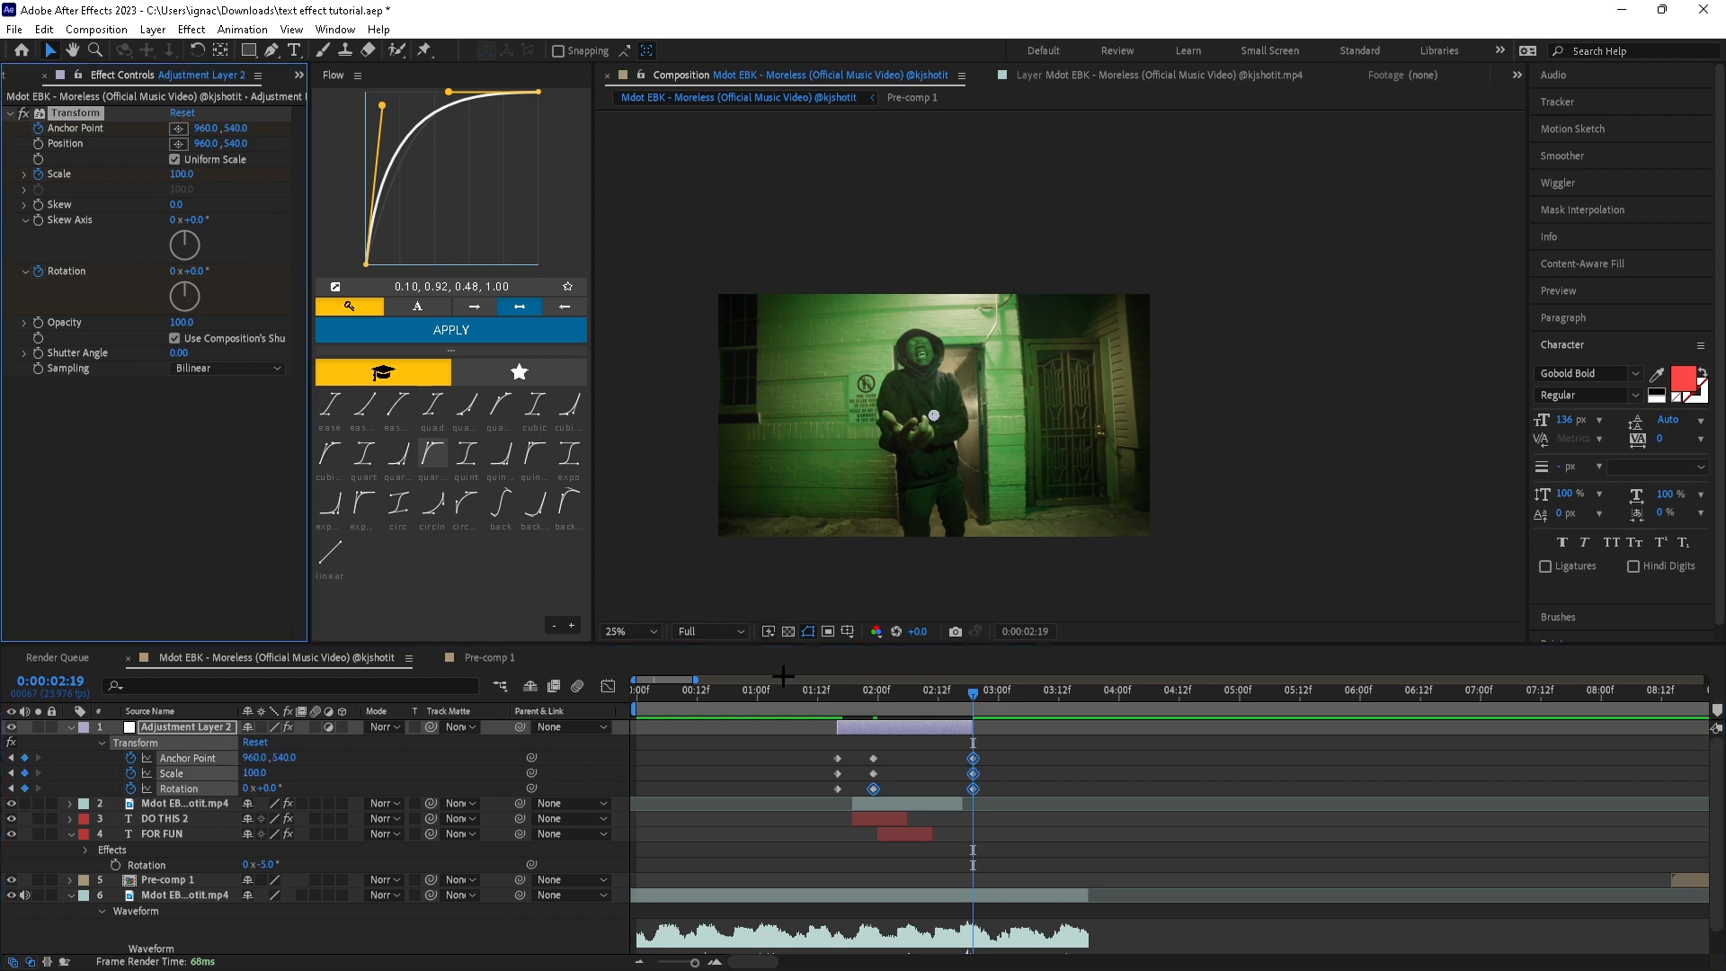
# Apply the cubic ease-out curve between the Transform keyframes at 0:00:01:16 and 0:00:01:23
pyautogui.moveTo(827, 690); pyautogui.dragTo(895, 805)
pyautogui.click(1017, 745)
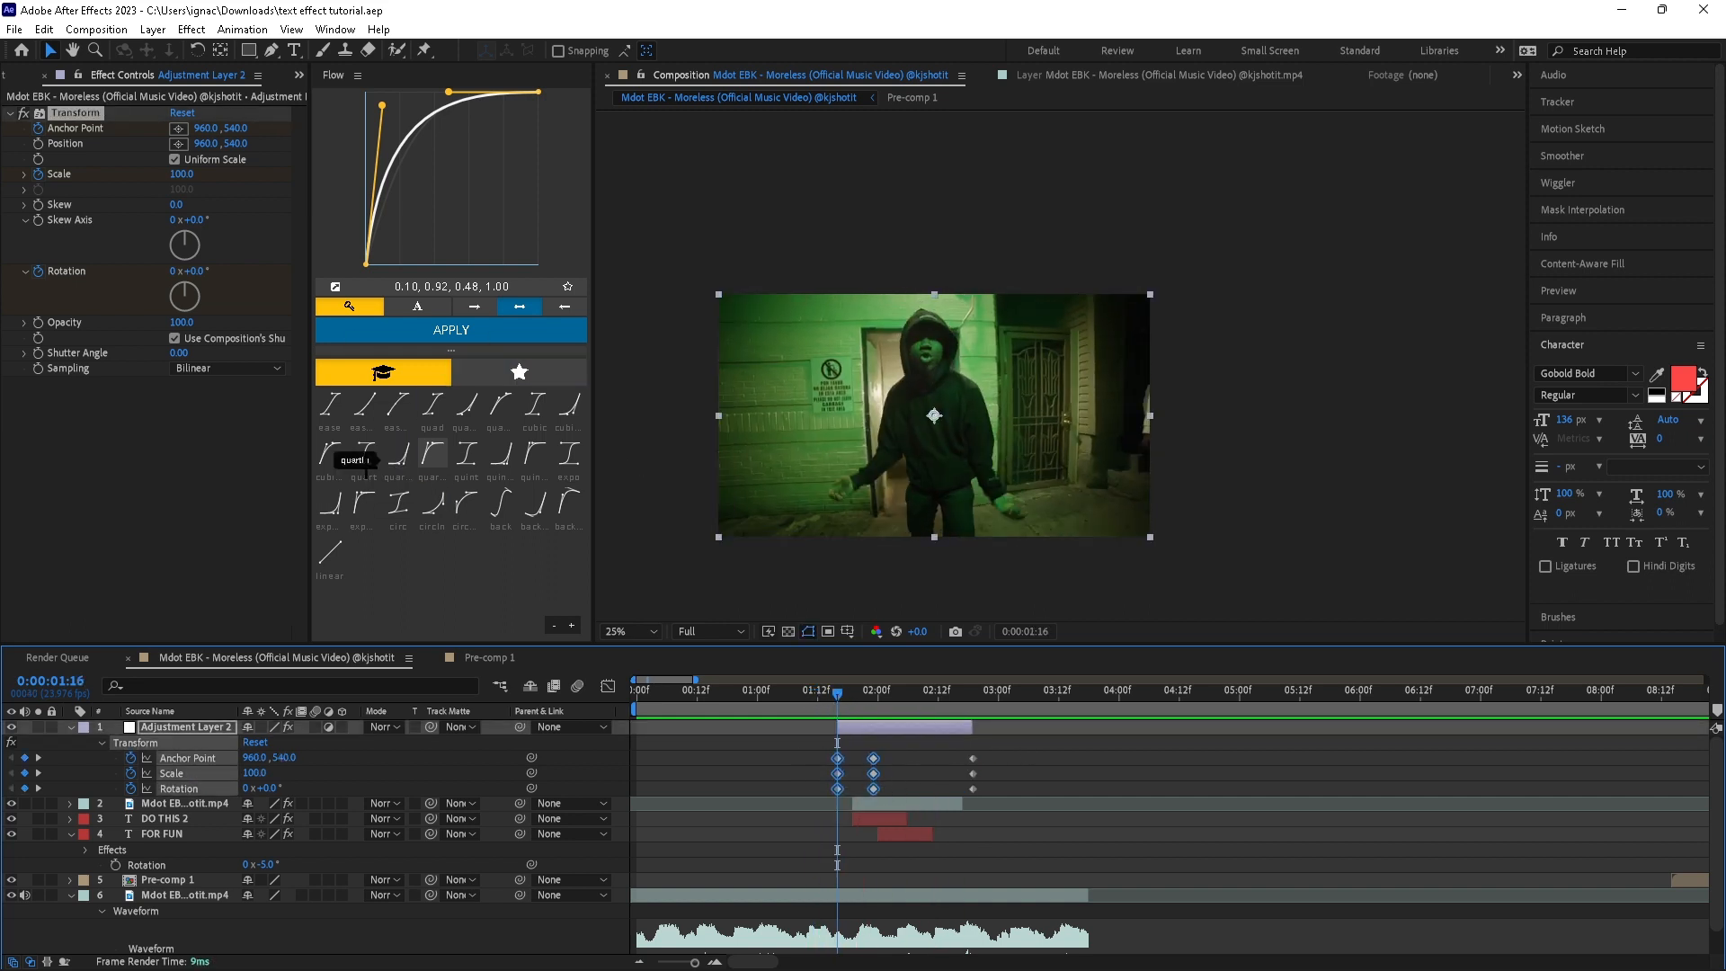
pyautogui.click(330, 453)
pyautogui.click(440, 331)
# Apply the 0.64, 0.00, 0.78, 0.00 ease-in curve between the last two sets of Transform keyframes and play back the zoom
pyautogui.moveTo(1046, 743); pyautogui.dragTo(855, 809)
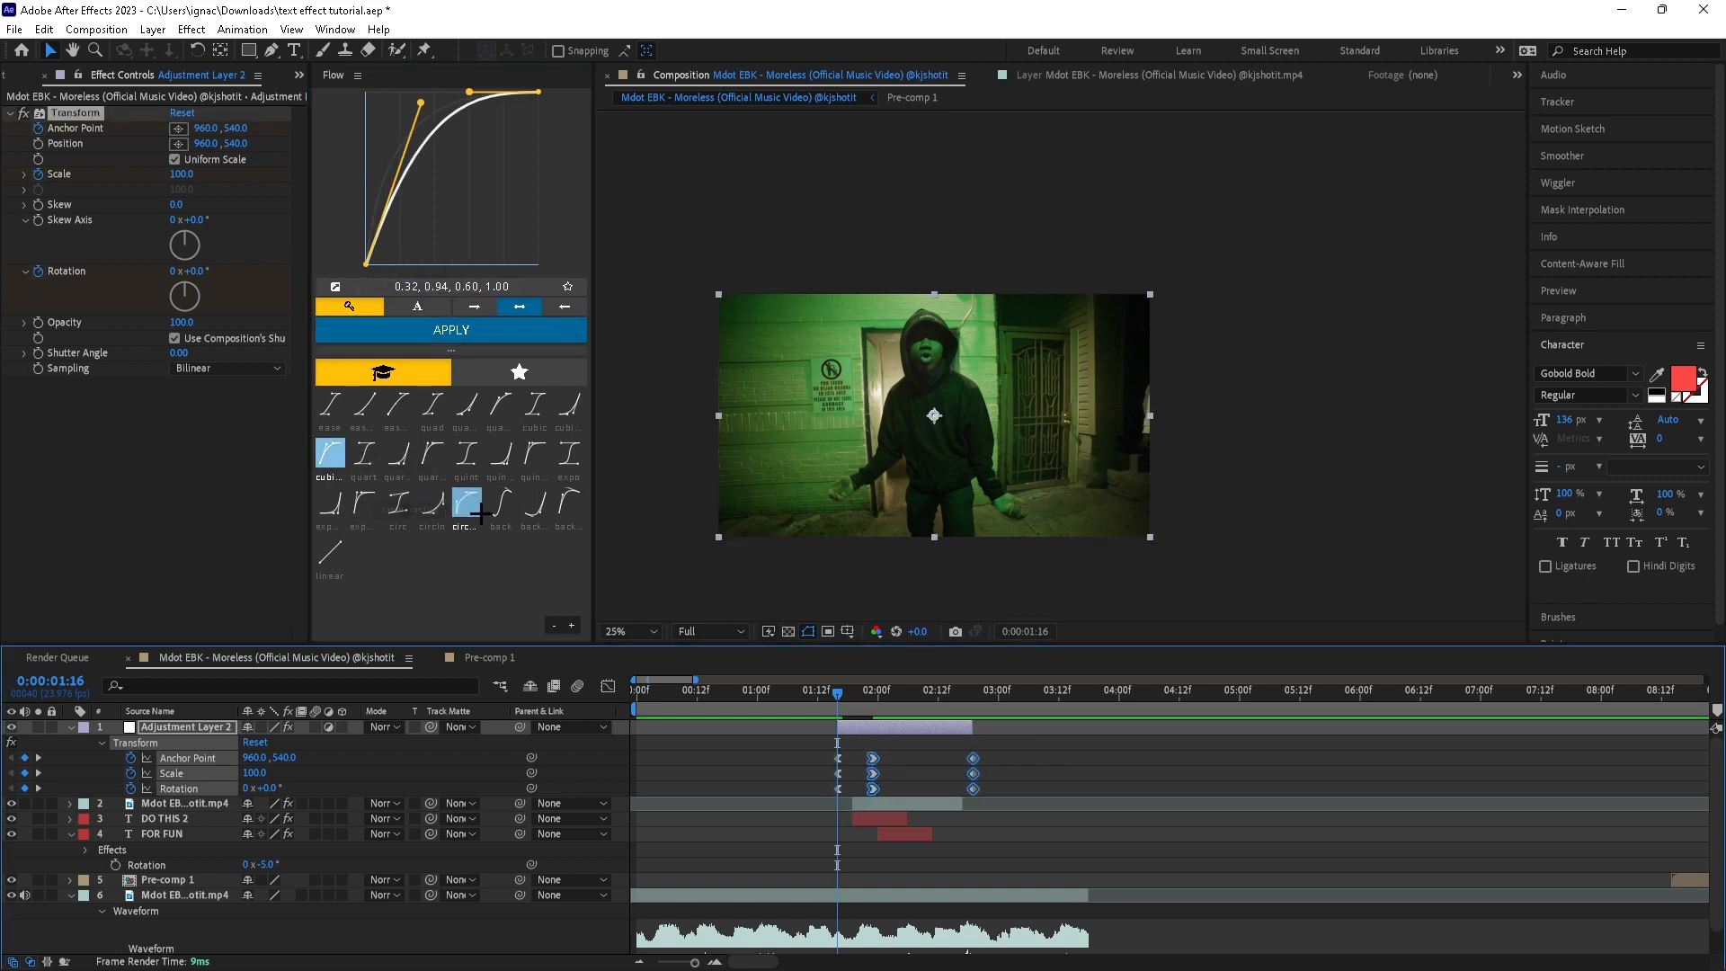
pyautogui.click(503, 459)
pyautogui.moveTo(837, 693); pyautogui.dragTo(788, 694)
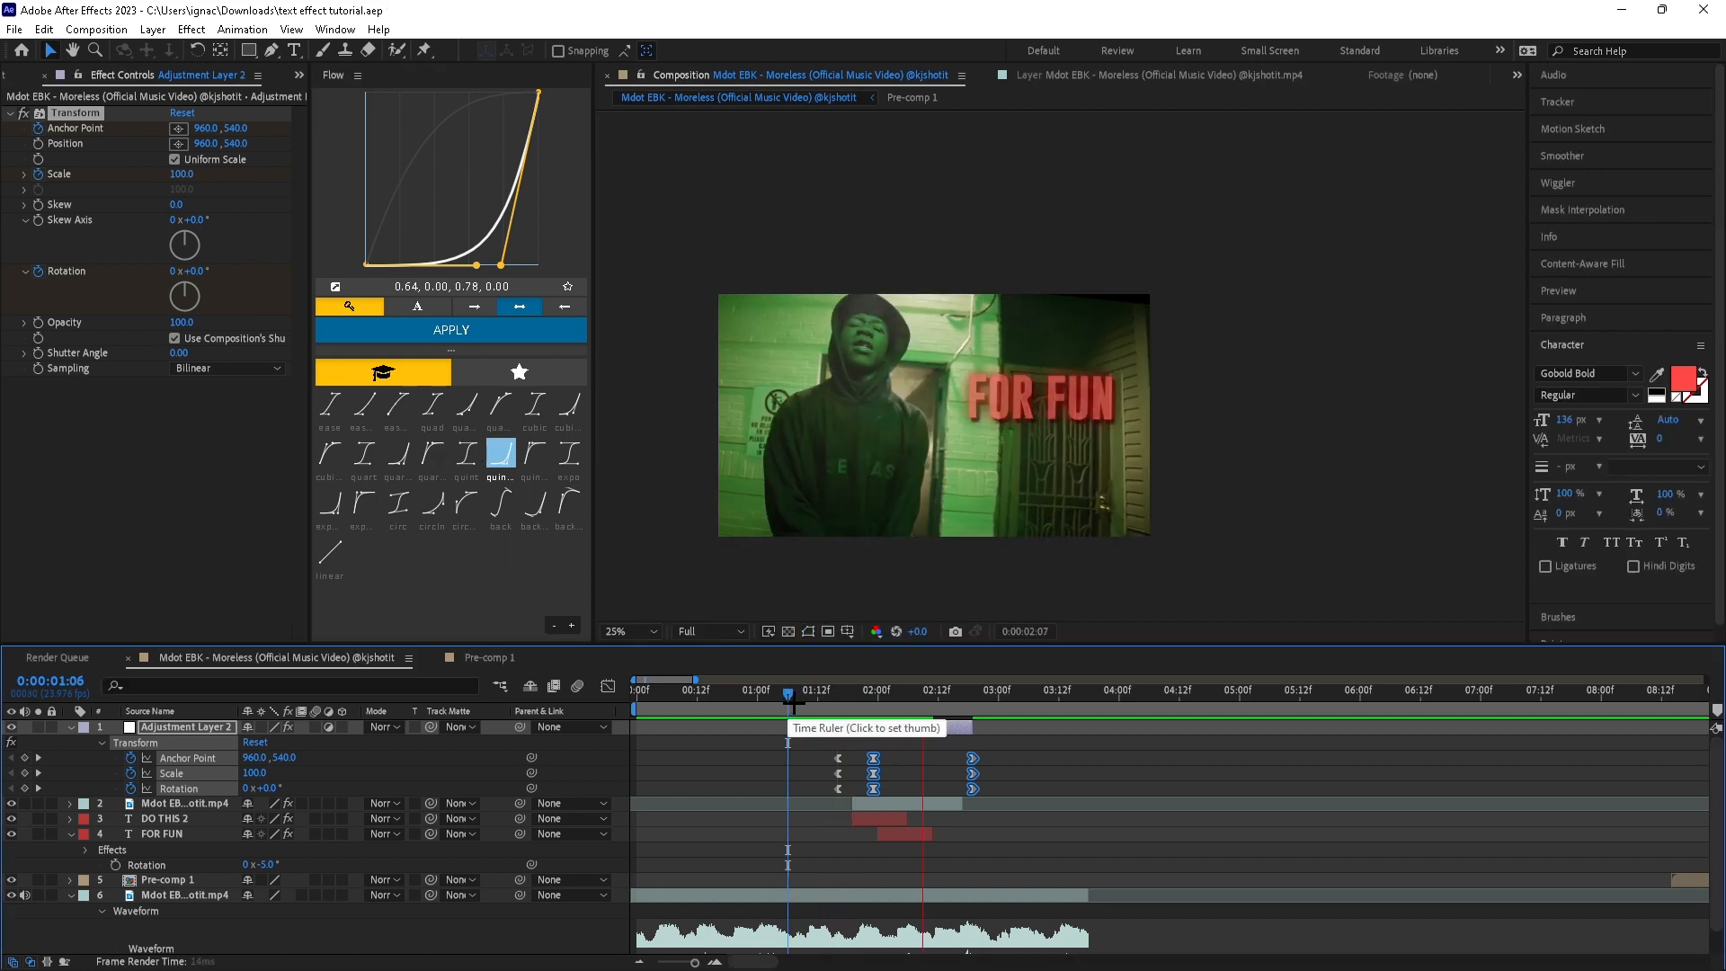
pyautogui.click(807, 704)
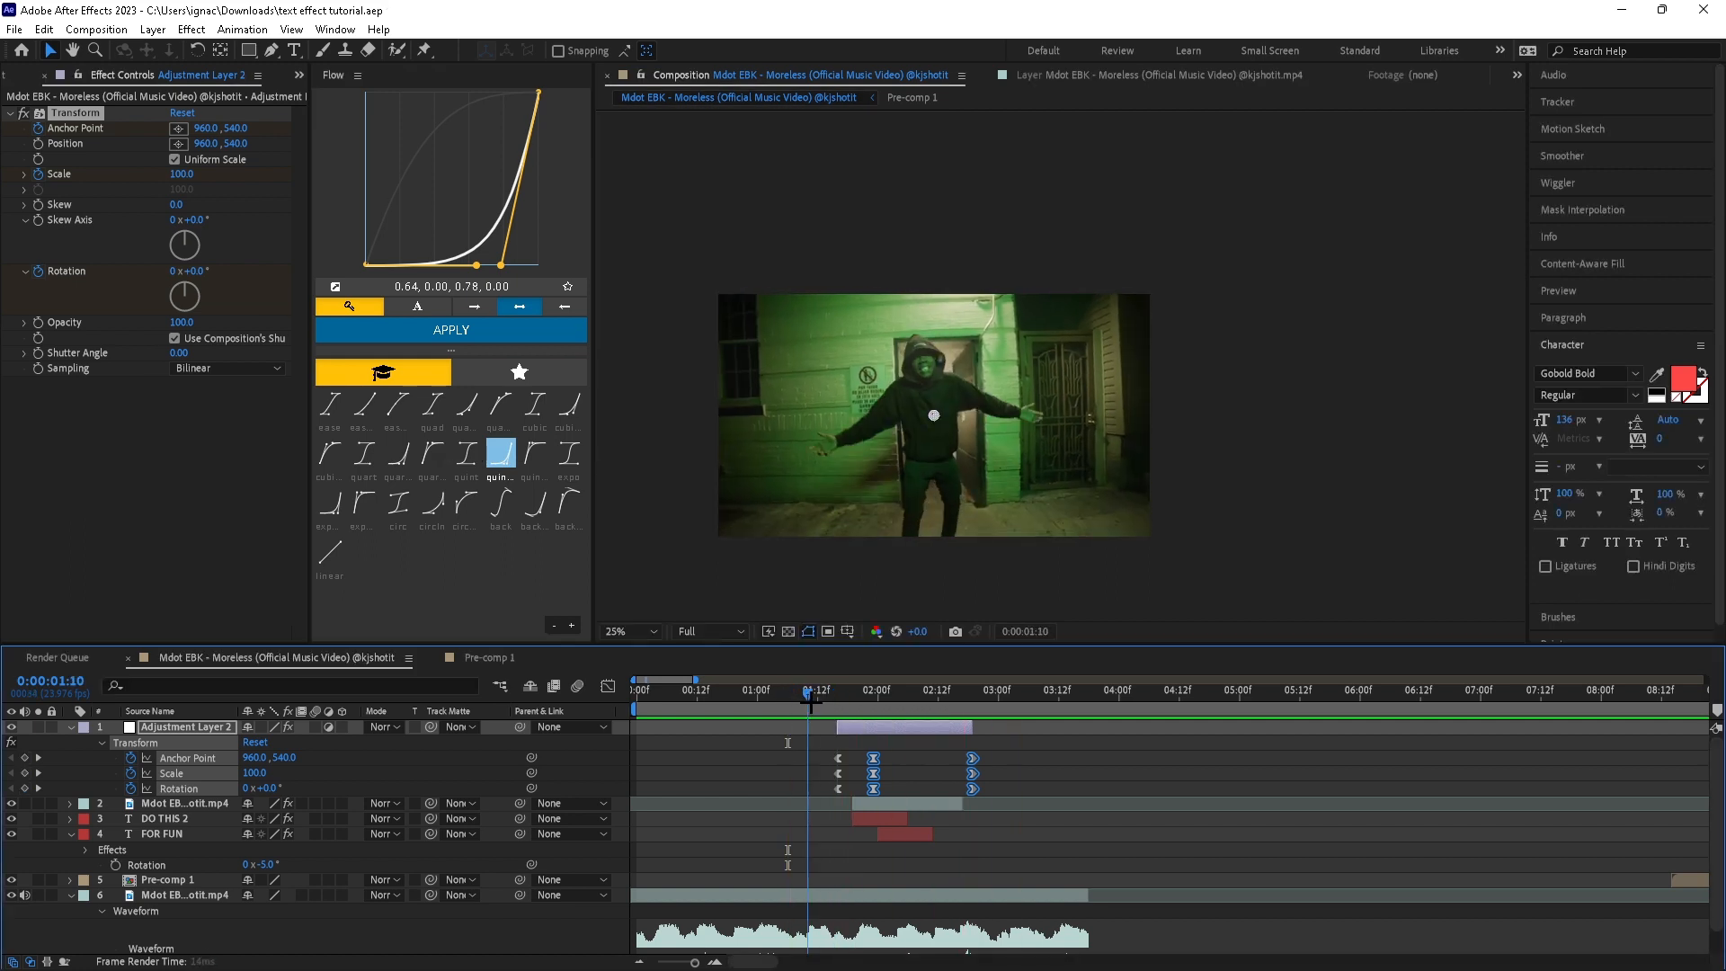
pyautogui.click(827, 704)
# Ease the first two sets of Transform keyframes, play back the result, save the project and go to 0:00:01:23
pyautogui.moveTo(902, 750); pyautogui.dragTo(826, 813)
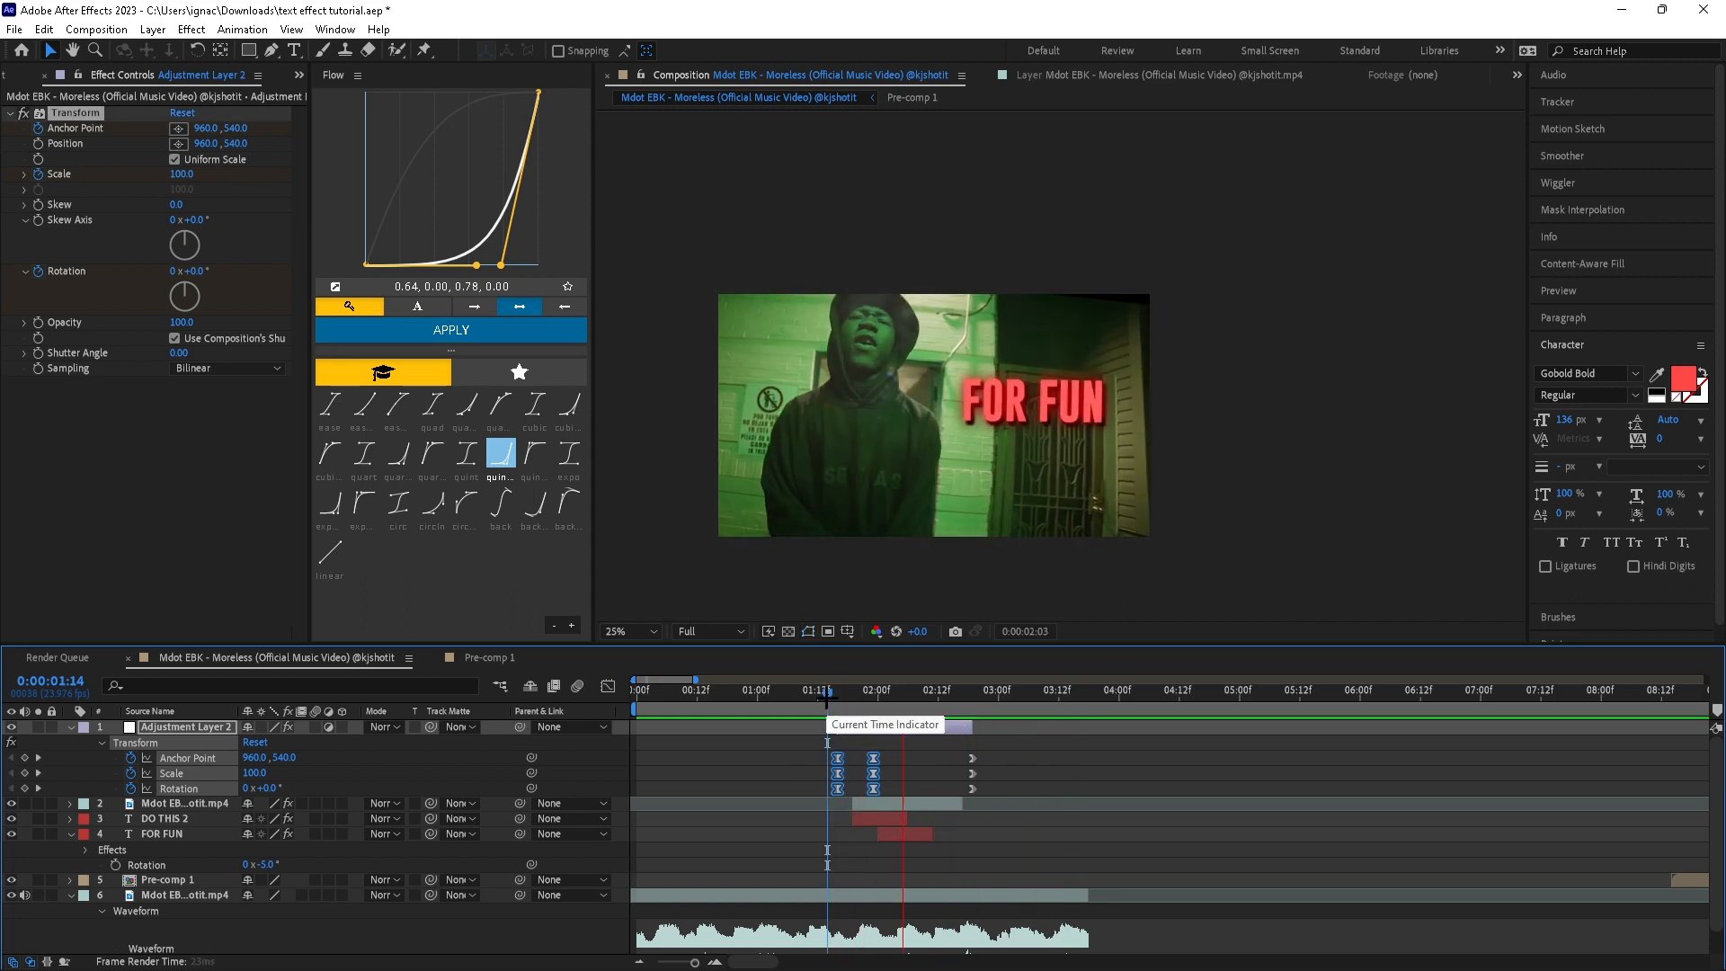
pyautogui.hotkey('ctrl', 's')
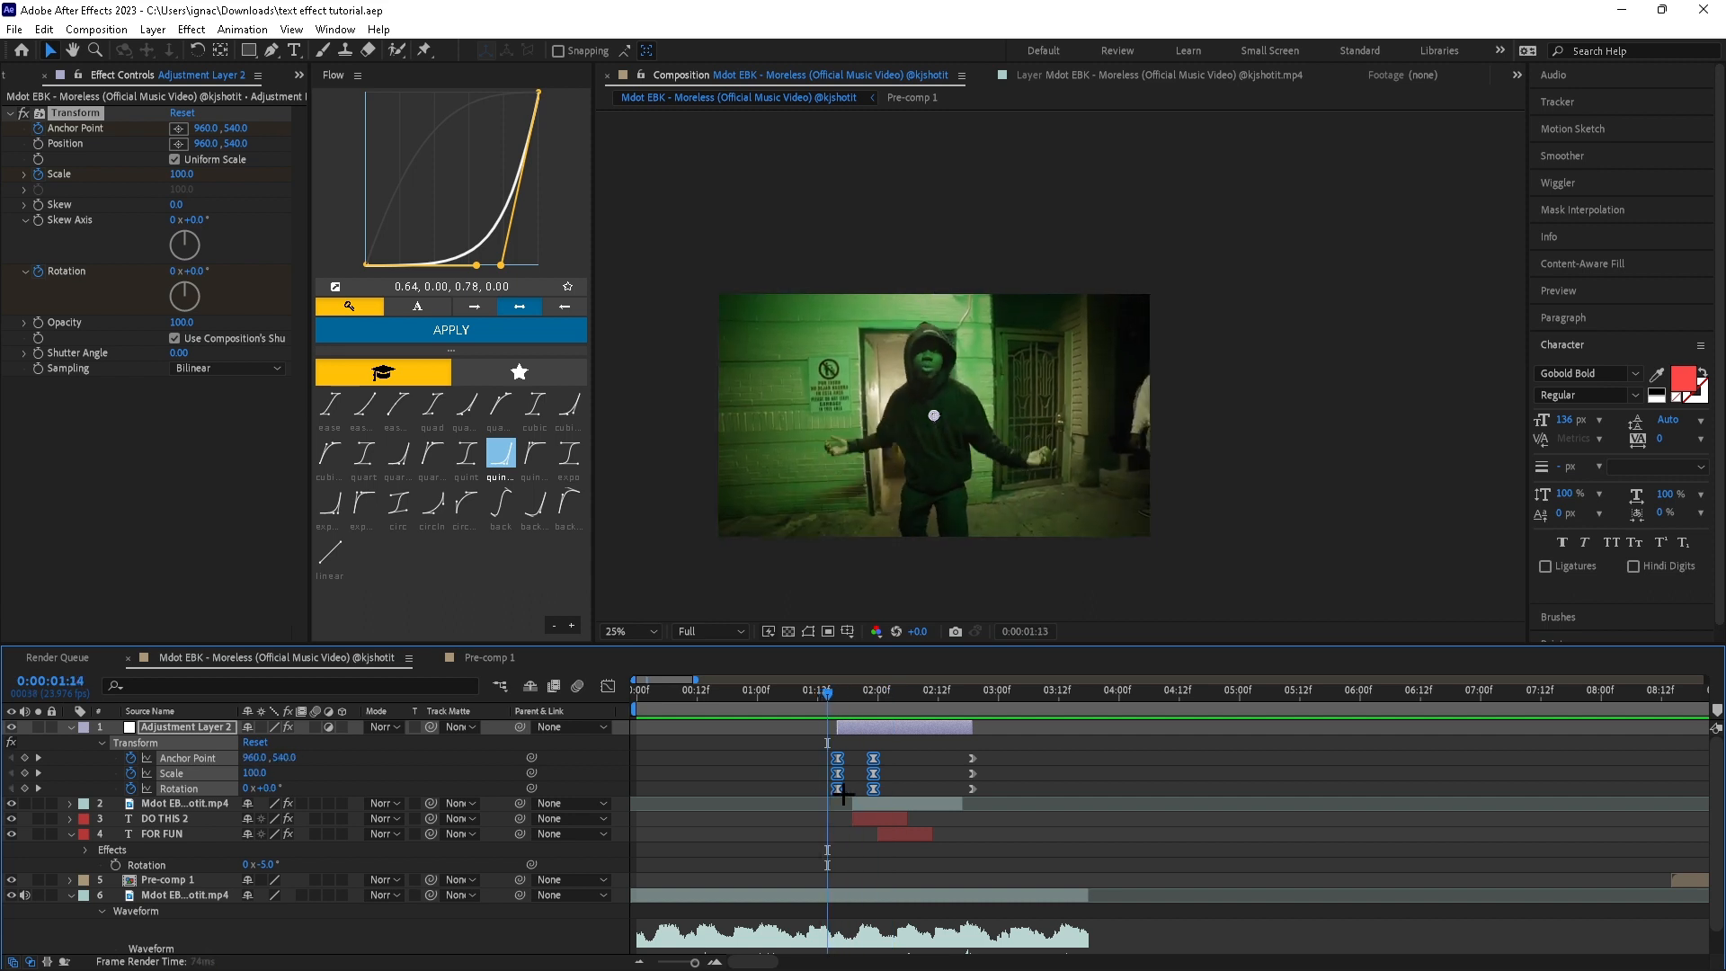
pyautogui.moveTo(952, 773); pyautogui.dragTo(868, 778)
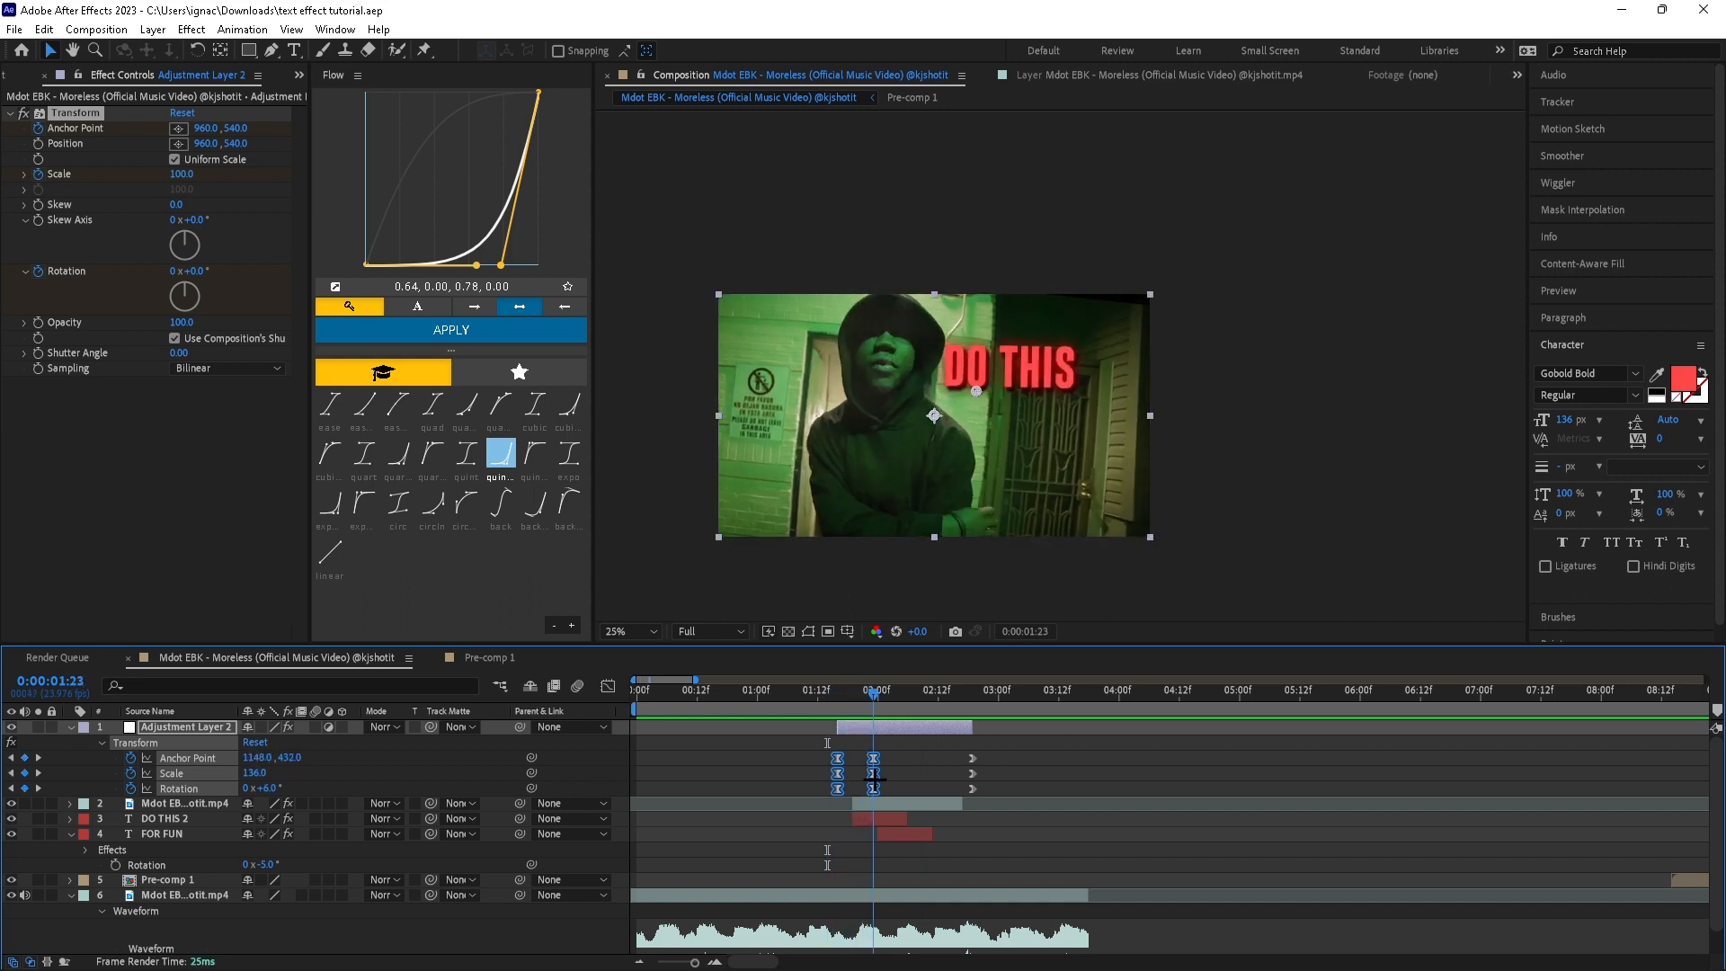